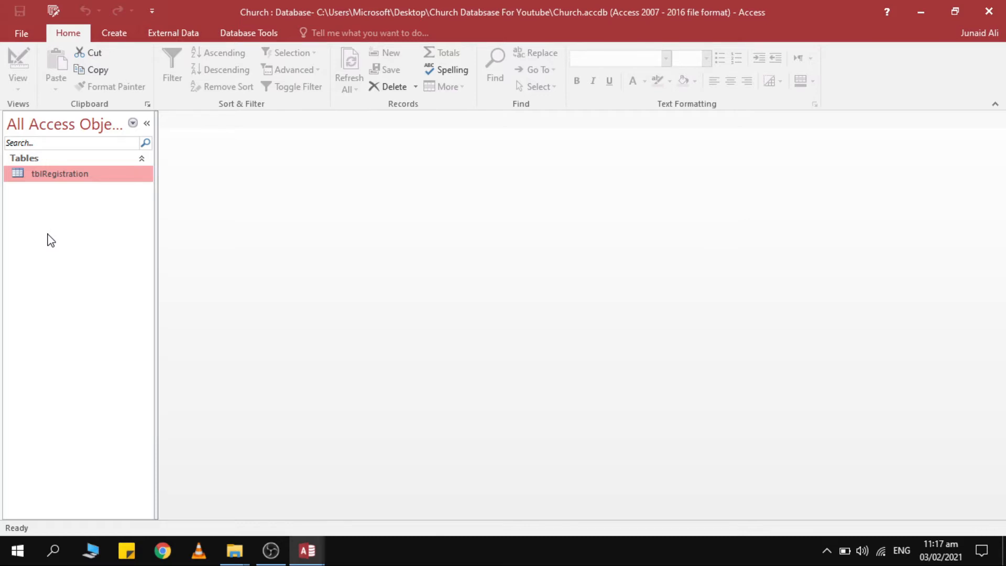
# Create a new design-view query with the tblRegistration table added as its source.
pyautogui.click(114, 33)
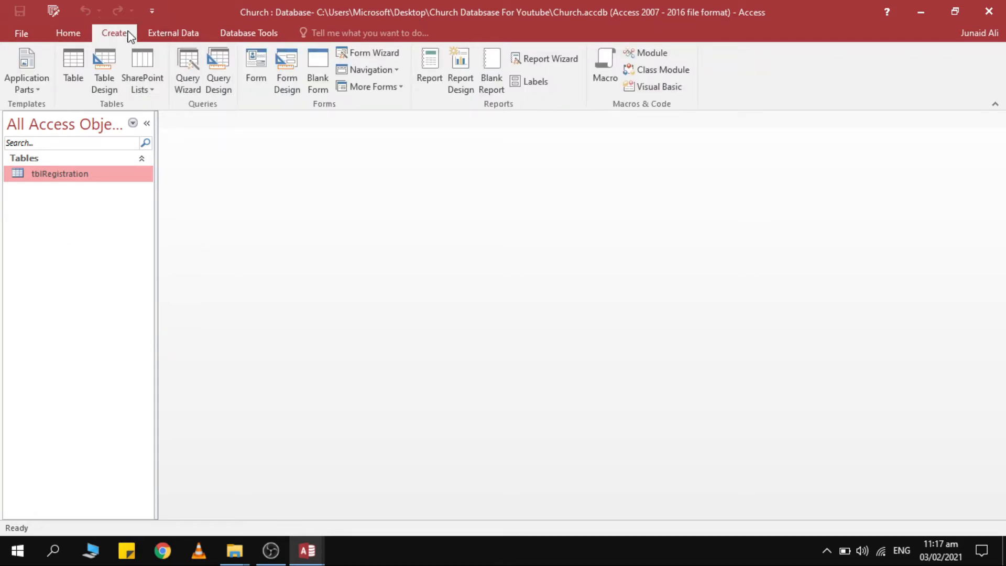
pyautogui.click(221, 74)
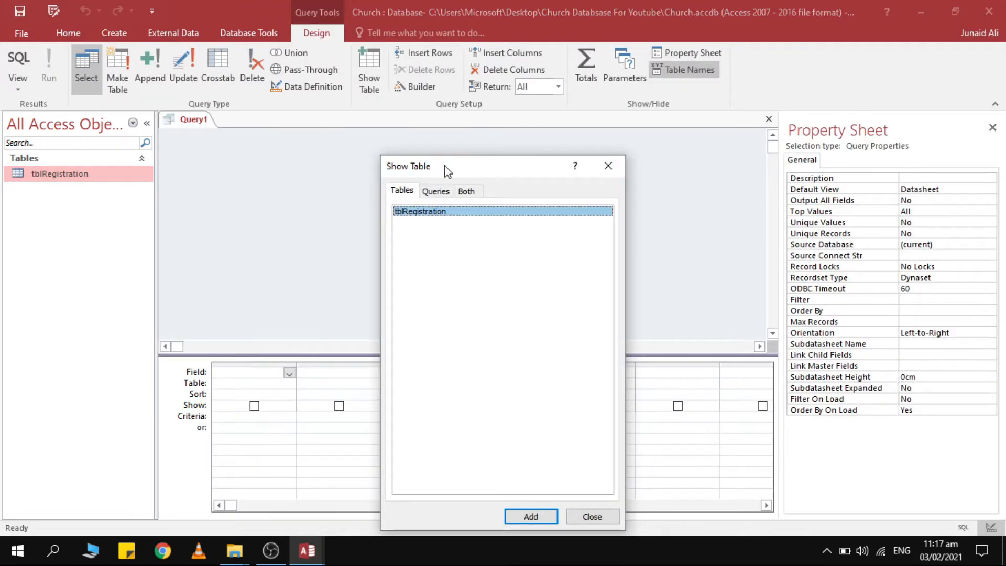
pyautogui.moveTo(447, 171); pyautogui.dragTo(465, 91)
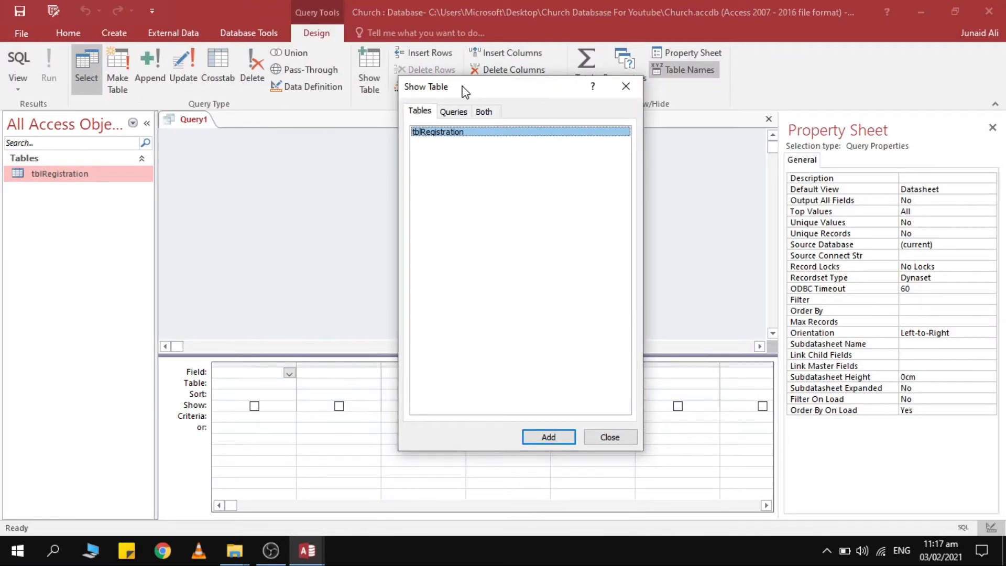
pyautogui.doubleClick(466, 134)
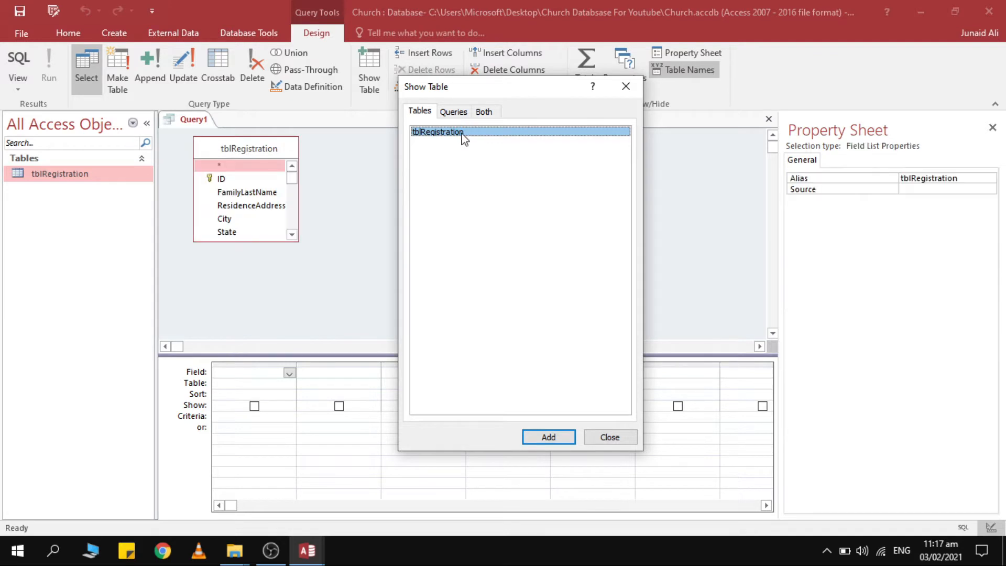
pyautogui.click(627, 88)
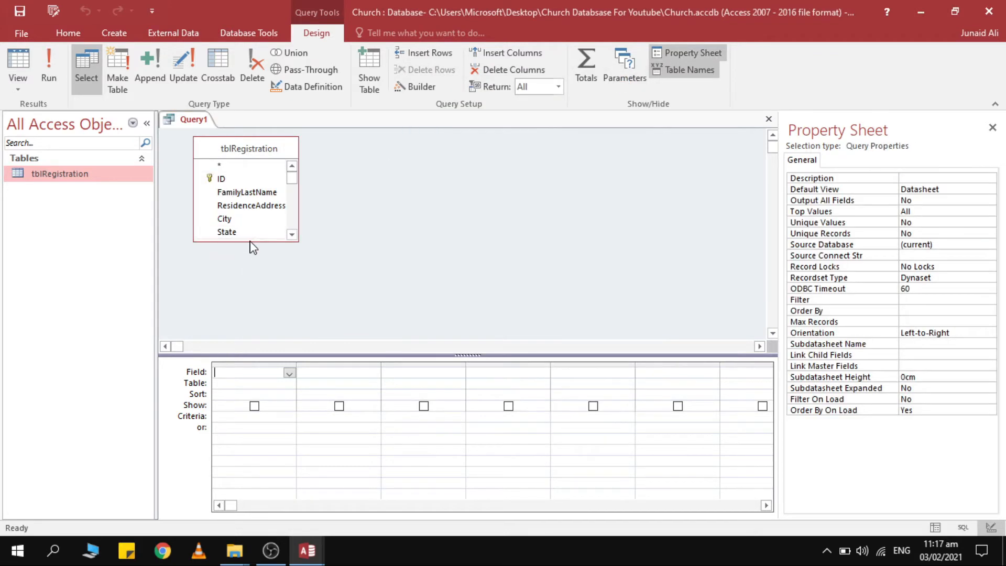
# Make the tblRegistration field list taller and add tblRegistration.* as the first grid column.
pyautogui.click(263, 148)
pyautogui.click(258, 181)
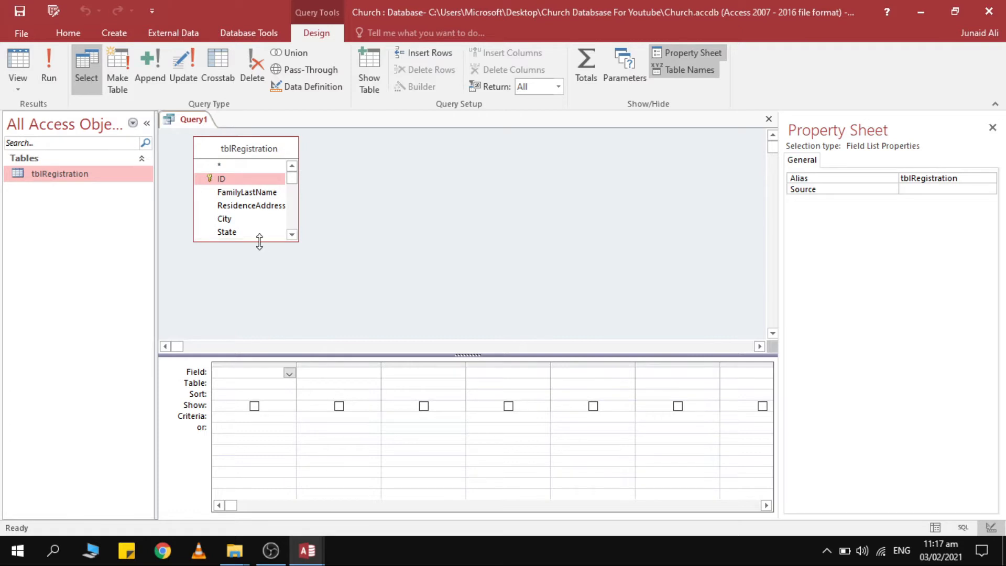
pyautogui.moveTo(260, 242); pyautogui.dragTo(249, 337)
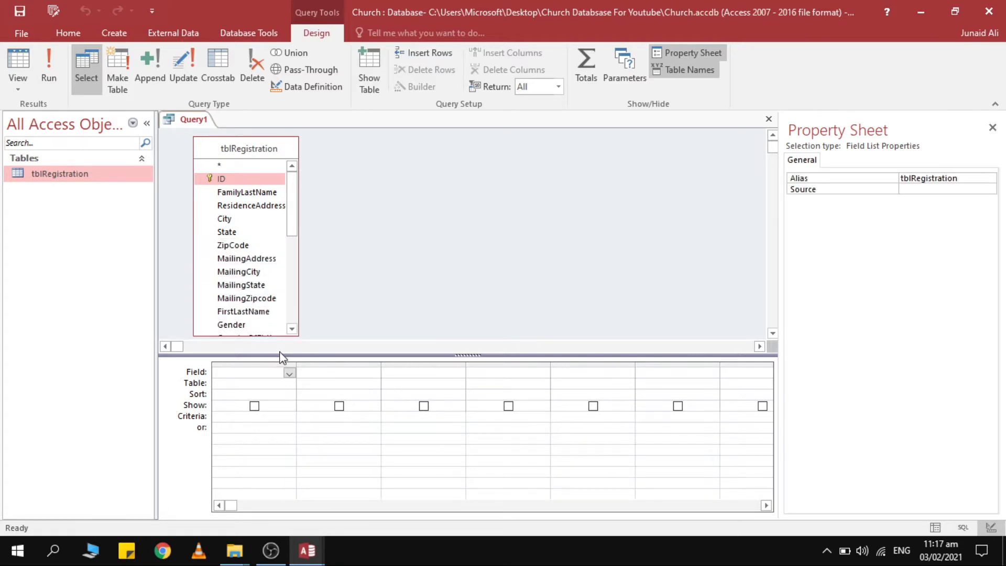
pyautogui.click(239, 182)
pyautogui.click(245, 194)
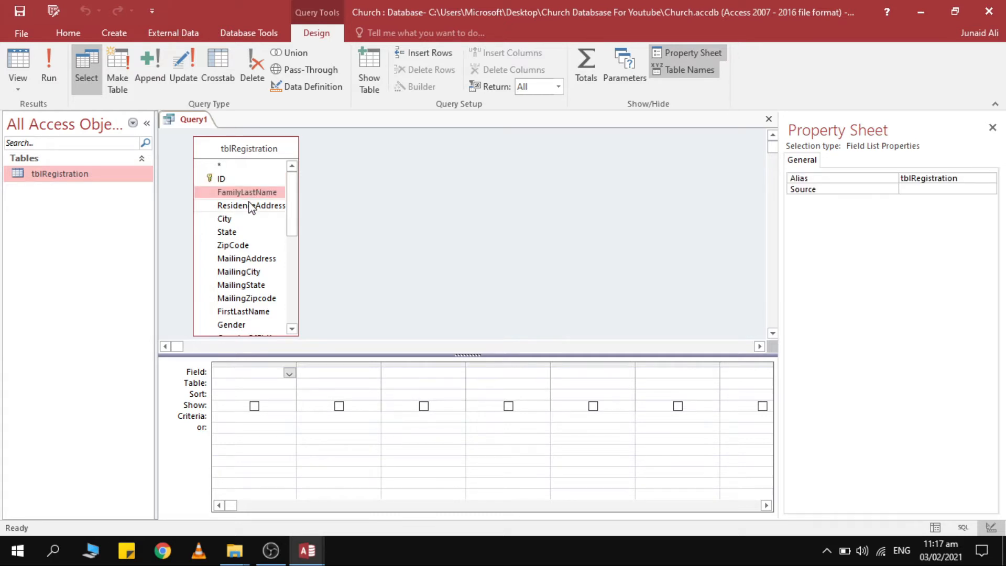
pyautogui.click(249, 206)
pyautogui.click(249, 230)
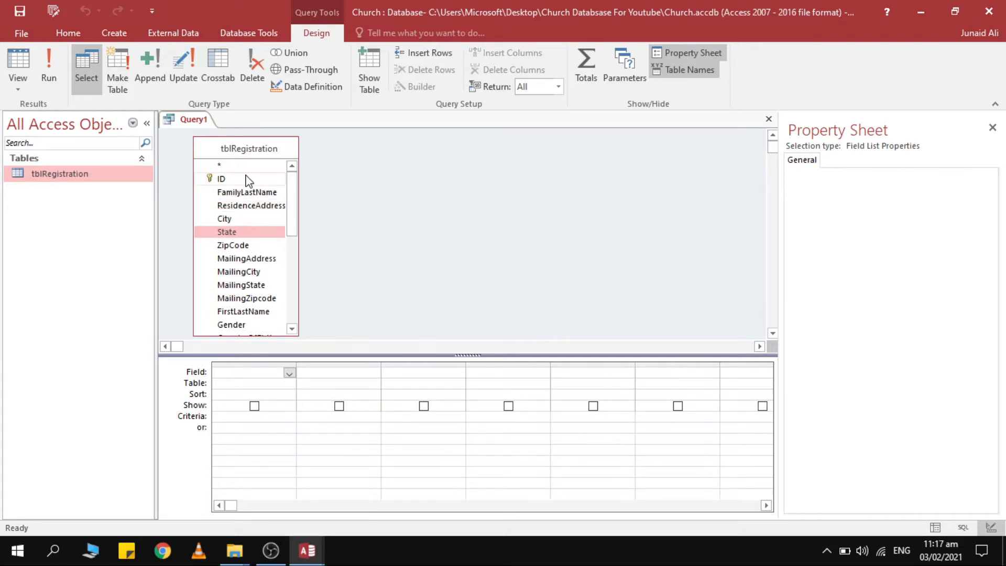
pyautogui.click(245, 176)
pyautogui.click(245, 167)
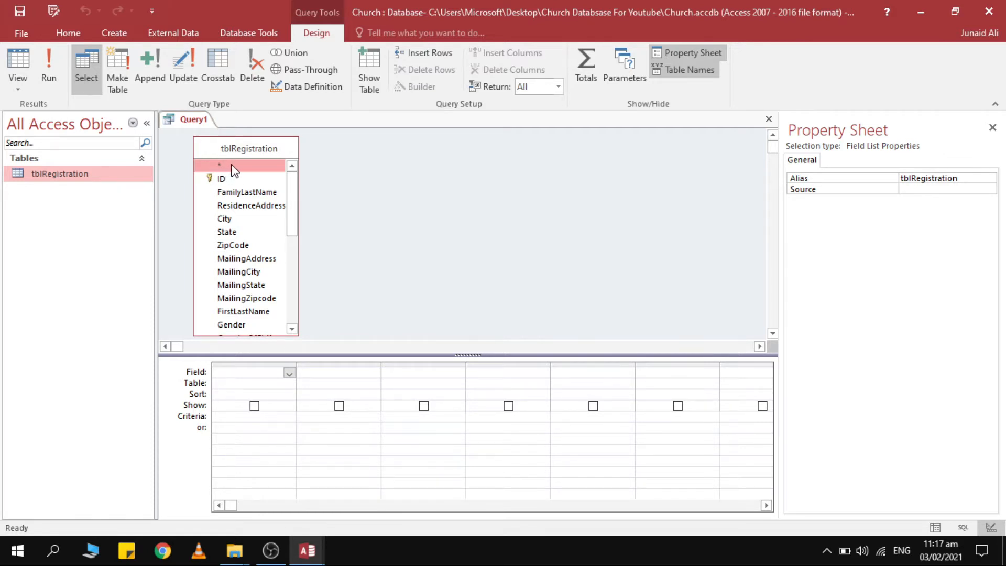
pyautogui.moveTo(234, 169); pyautogui.dragTo(254, 377)
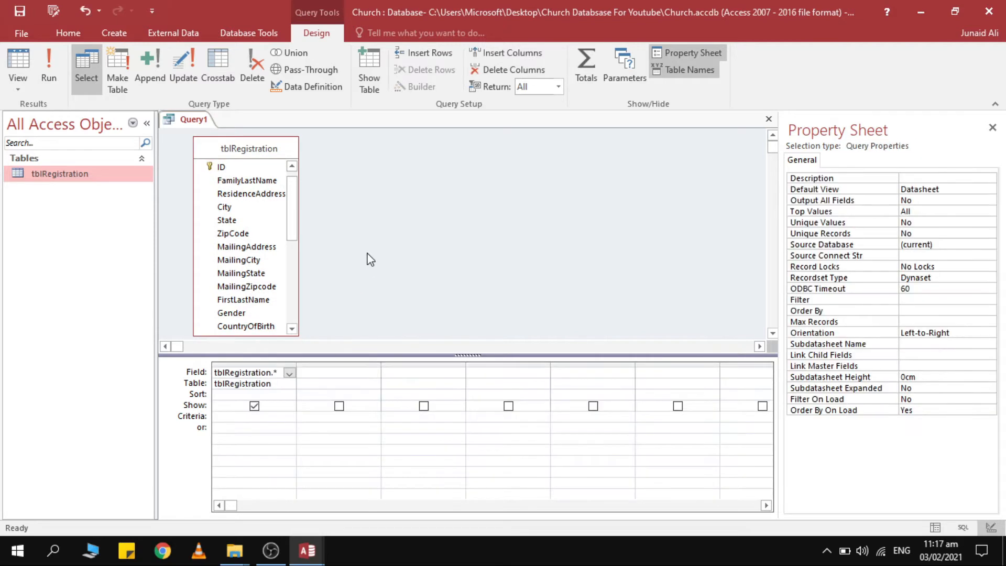
# Replace the tblRegistration.* column with every tblRegistration field as separate grid columns.
pyautogui.hotkey('ctrl', 's')
pyautogui.click(566, 218)
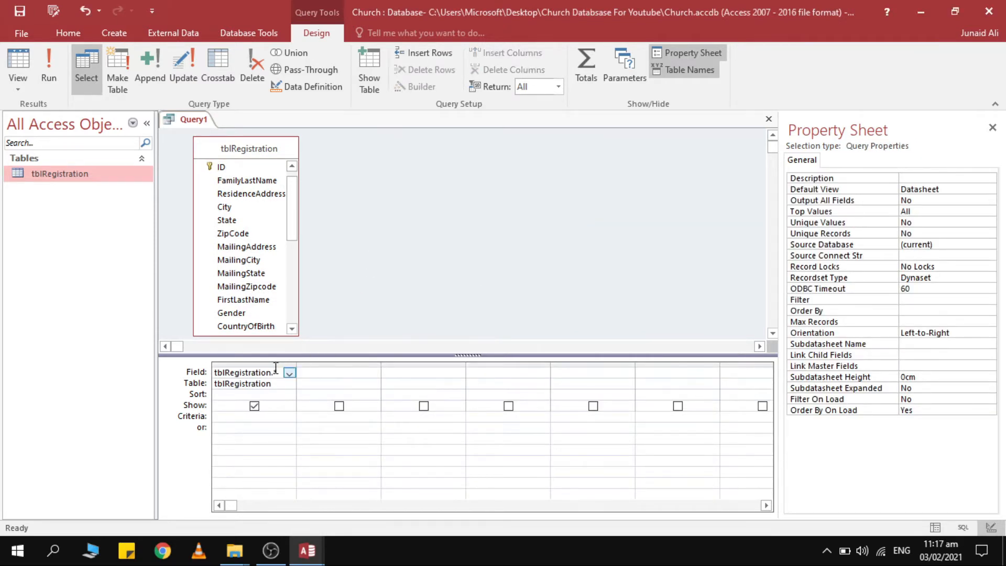
pyautogui.click(260, 364)
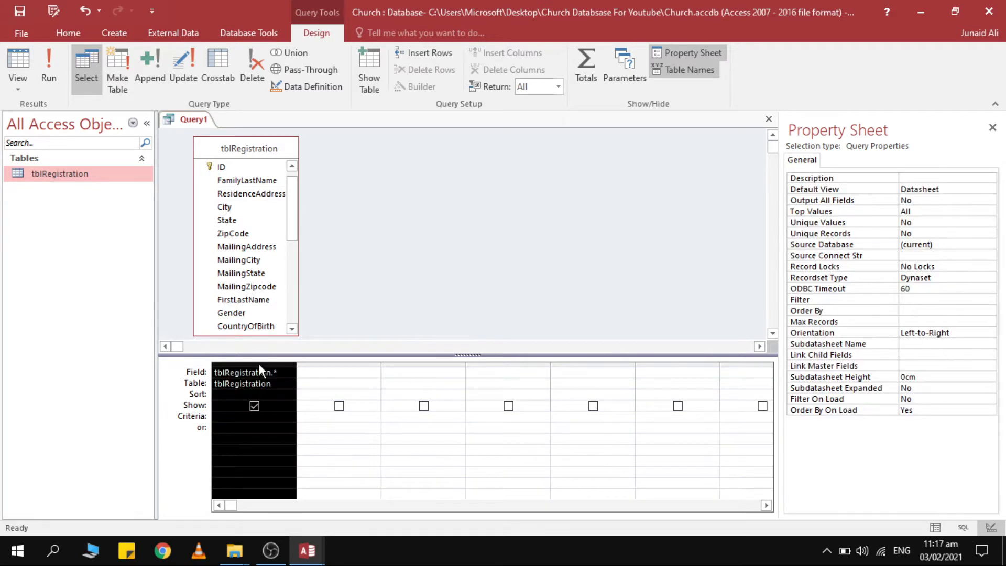
pyautogui.press('Delete')
pyautogui.scroll(1, 229, 191)
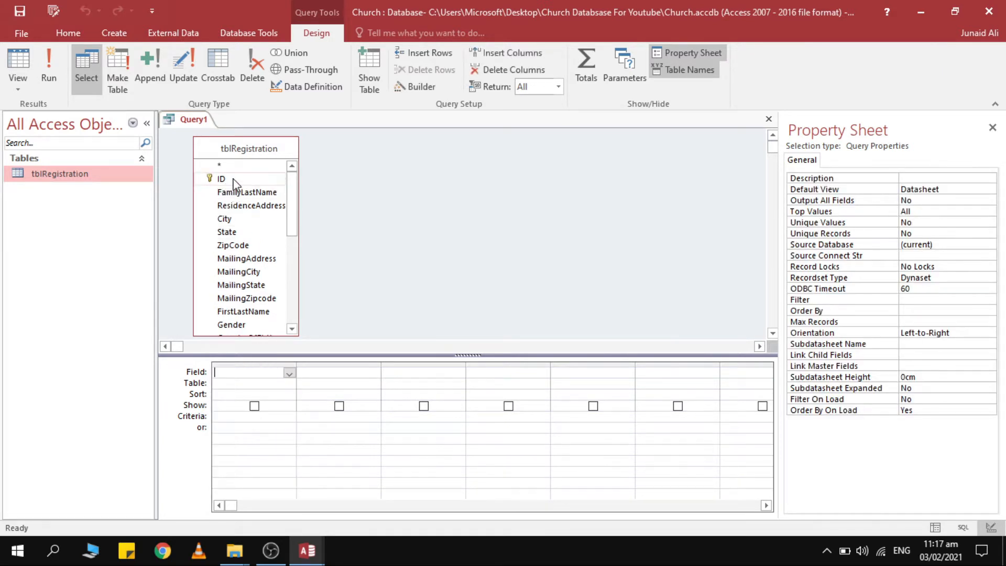
pyautogui.doubleClick(235, 181)
pyautogui.click(226, 181)
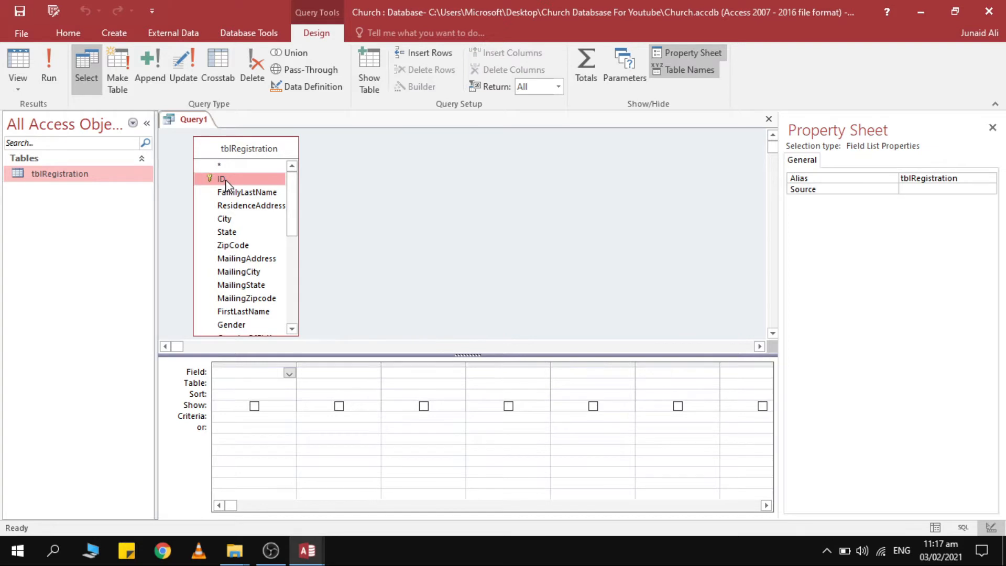
pyautogui.hotkey('shift', 'End')
pyautogui.scroll(6, 227, 181)
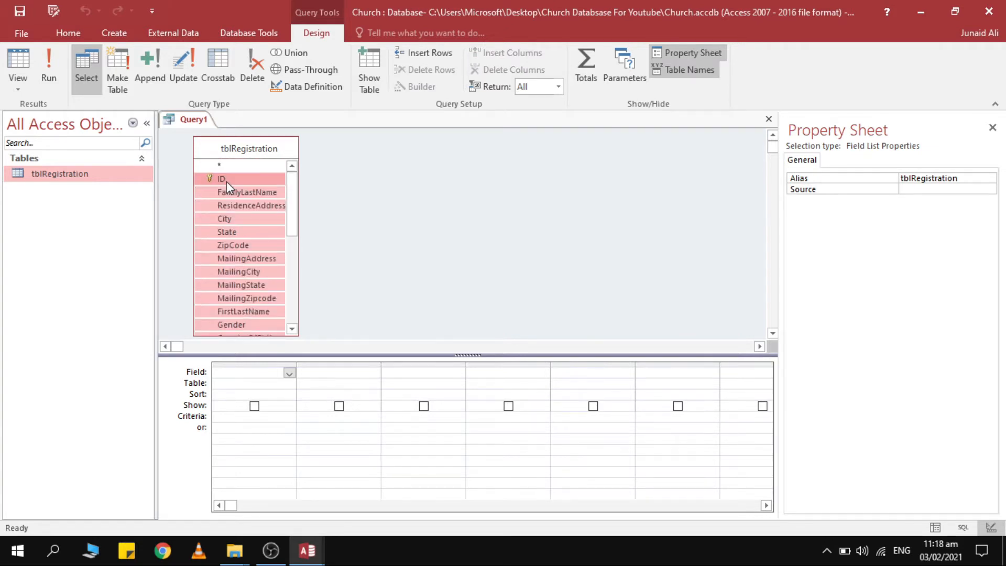
pyautogui.moveTo(228, 178); pyautogui.dragTo(262, 391)
# Give the query the name qryRegistration in the Save As dialog and confirm.
pyautogui.click(358, 266)
pyautogui.hotkey('ctrl', 's')
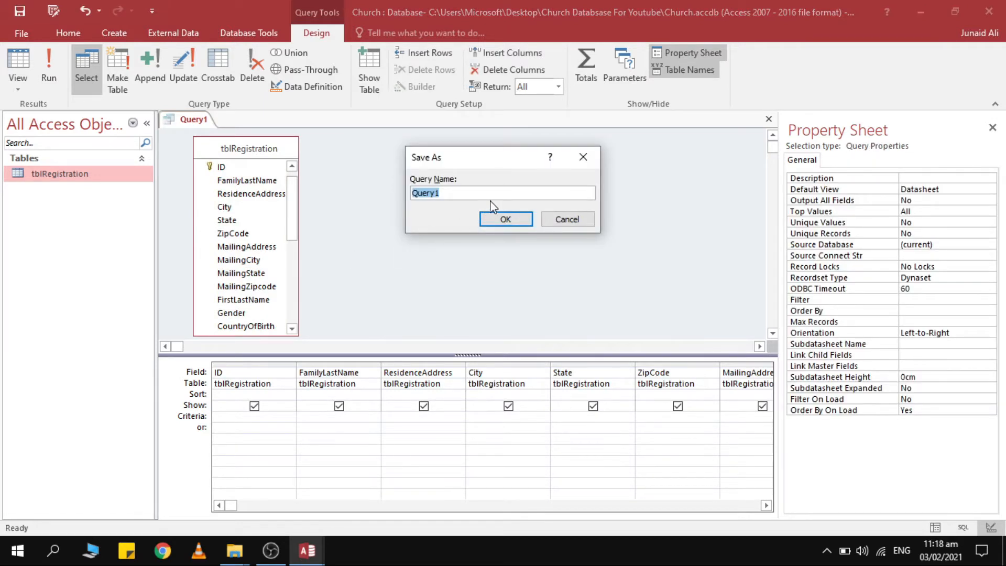
pyautogui.moveTo(495, 192); pyautogui.dragTo(387, 189)
pyautogui.write('qryREgistration')
pyautogui.press('Return')
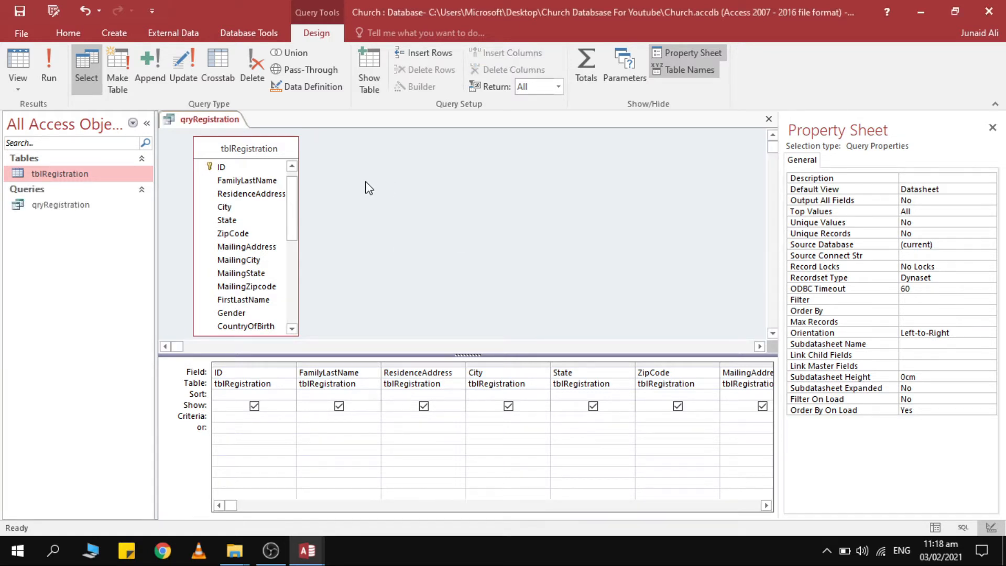
# Insert tblRegistration.* as the first column of the qryRegistration grid.
pyautogui.scroll(1, 272, 197)
pyautogui.click(254, 166)
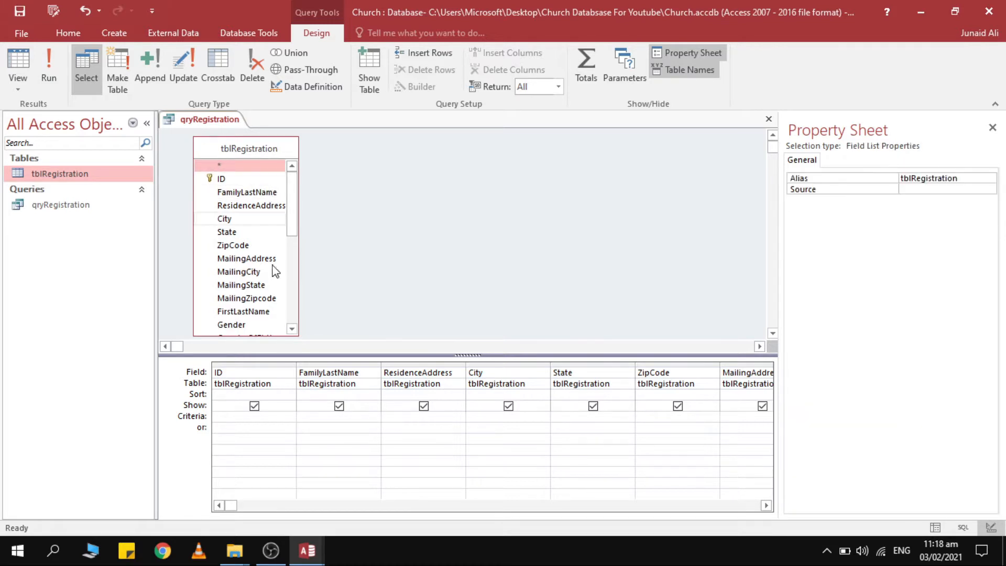
pyautogui.click(240, 180)
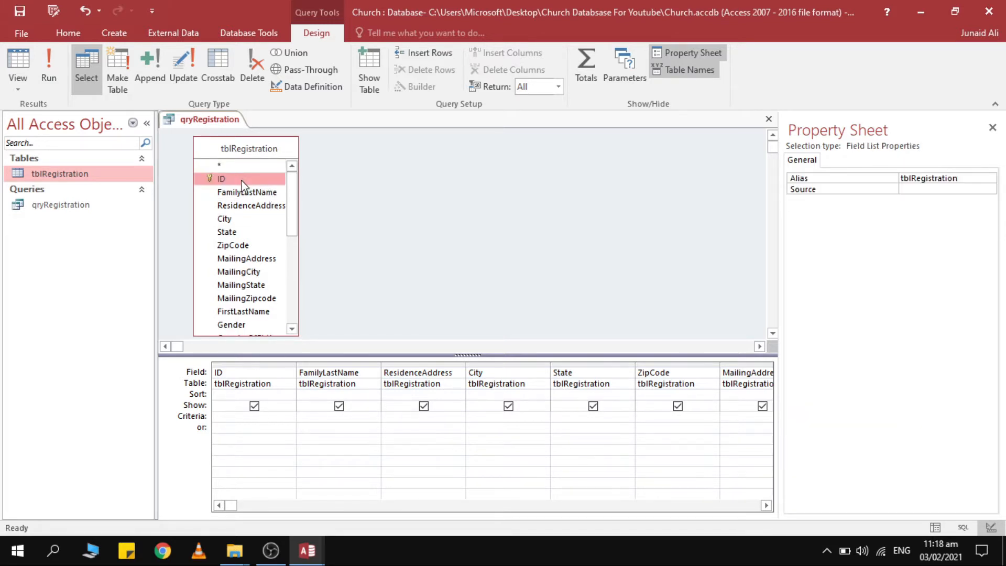
pyautogui.hotkey('shift', 'End')
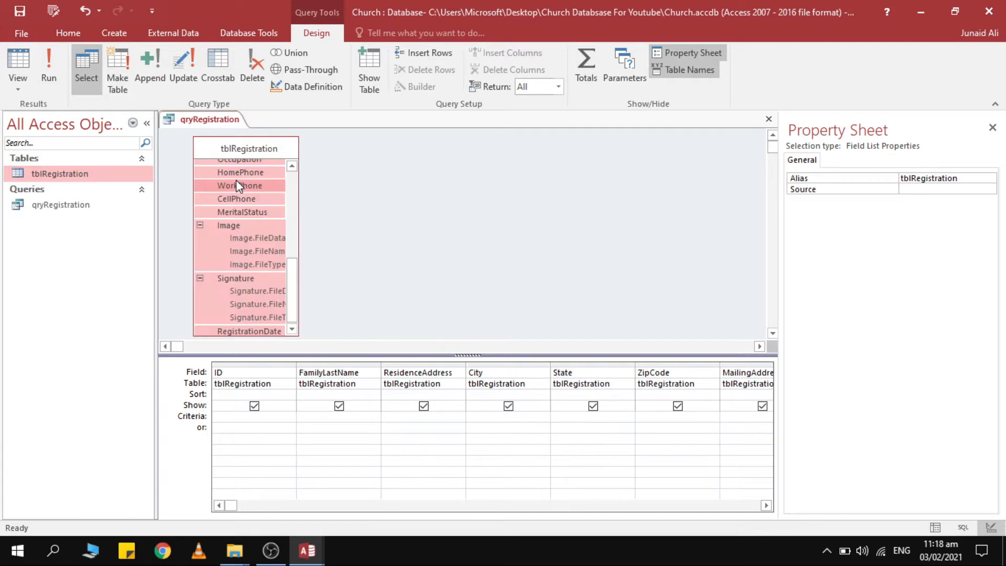
pyautogui.scroll(6, 236, 181)
pyautogui.click(237, 180)
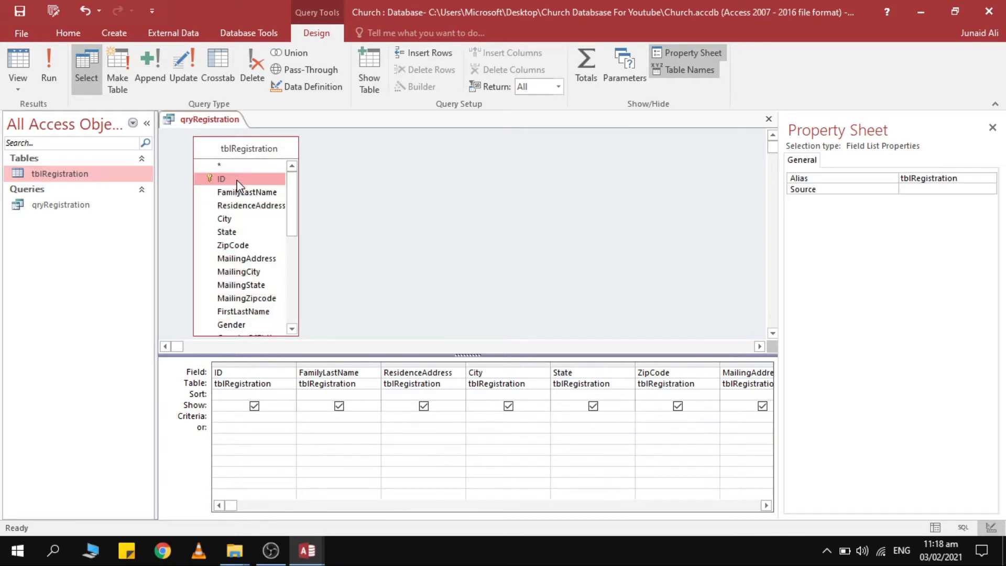
pyautogui.click(213, 167)
pyautogui.moveTo(212, 166); pyautogui.dragTo(214, 177)
pyautogui.click(247, 364)
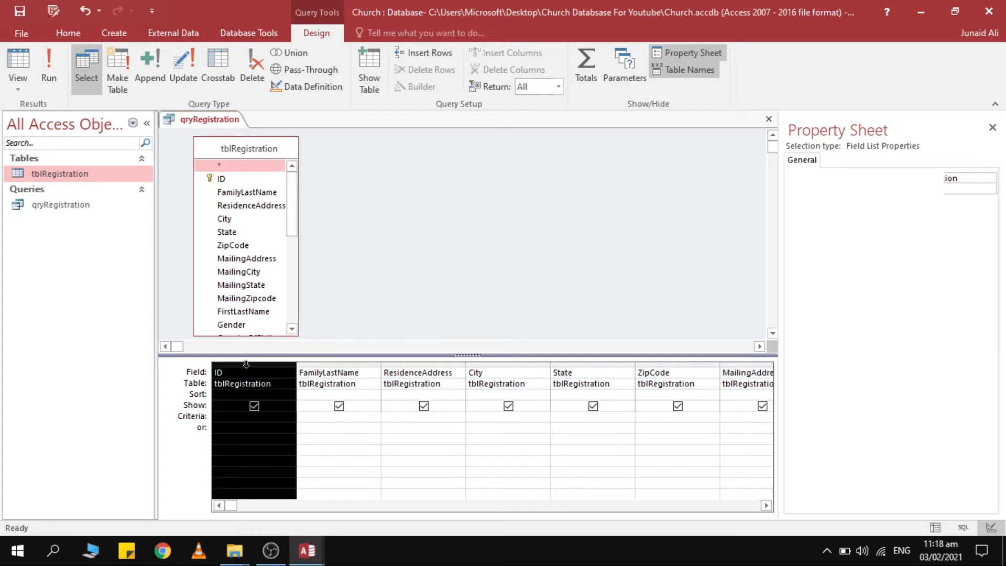
pyautogui.click(233, 167)
pyautogui.moveTo(233, 166); pyautogui.dragTo(257, 373)
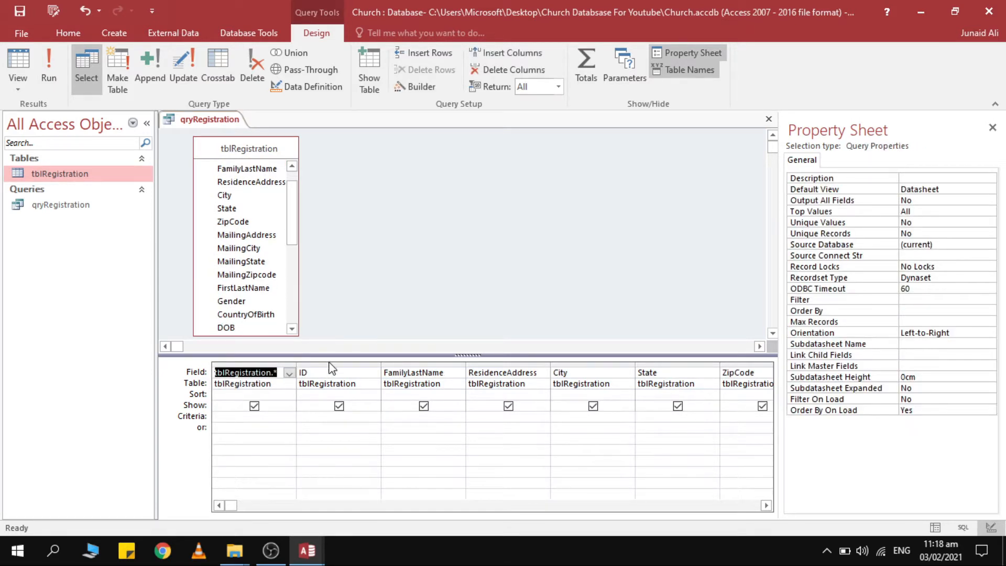
# Delete the individual field columns, leaving only the tblRegistration.* column.
pyautogui.moveTo(330, 361)
pyautogui.mouseDown()
pyautogui.moveTo(771, 360)
pyautogui.moveTo(341, 355)
pyautogui.mouseUp()
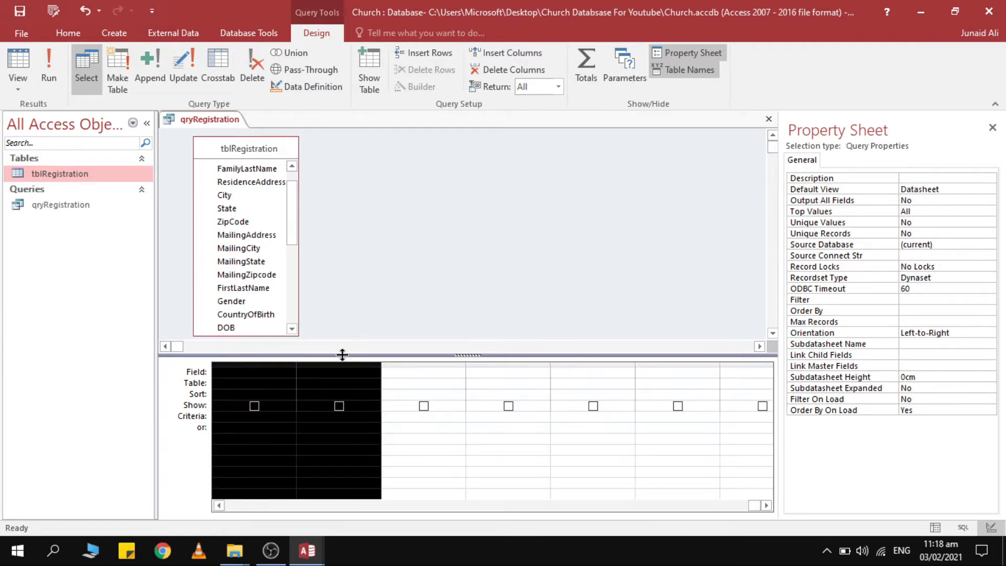
pyautogui.press('Delete')
pyautogui.moveTo(259, 506); pyautogui.dragTo(182, 506)
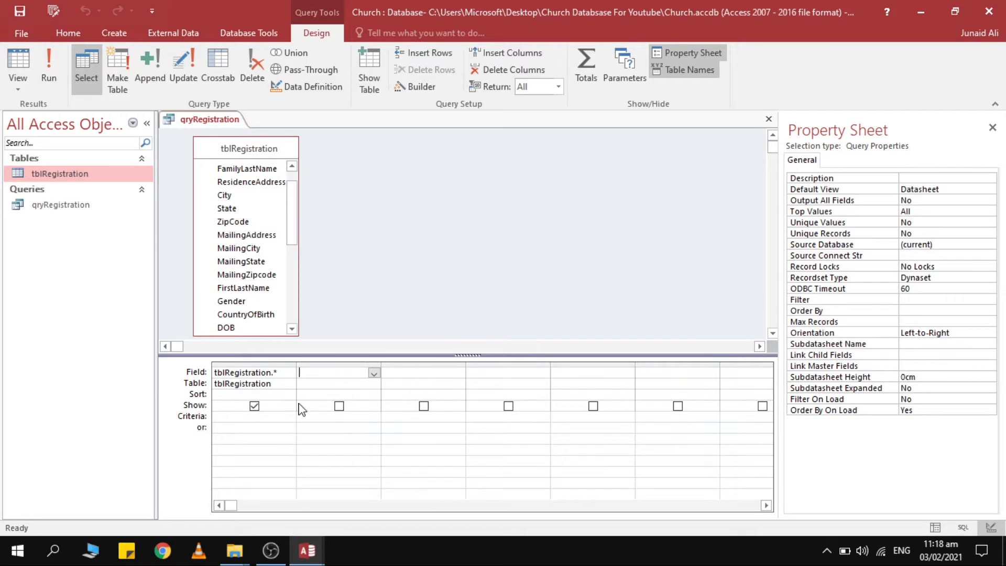
# Delete the tblRegistration.* column and add ID through the last field as separate columns.
pyautogui.click(277, 363)
pyautogui.press('Delete')
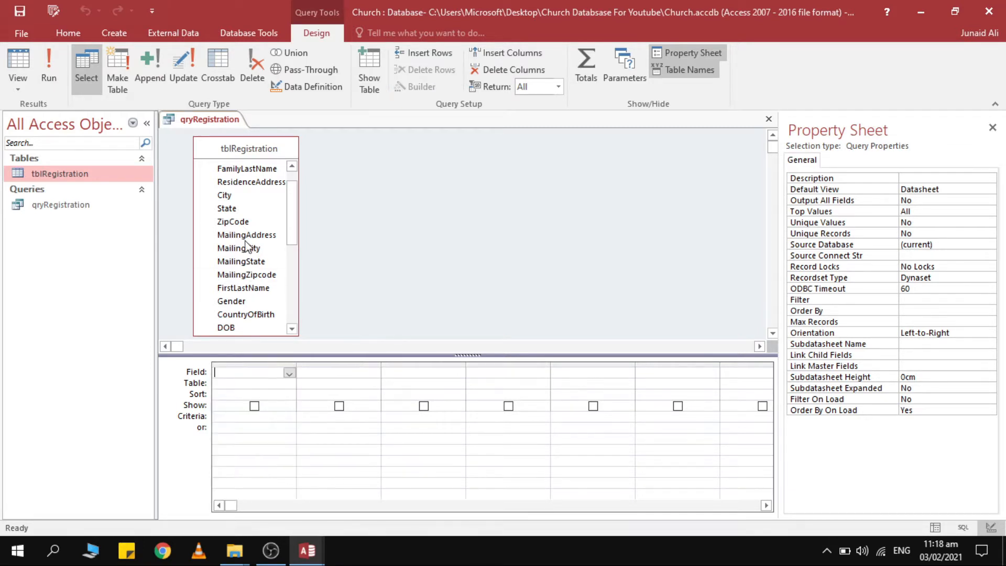
pyautogui.scroll(1, 248, 246)
pyautogui.click(256, 181)
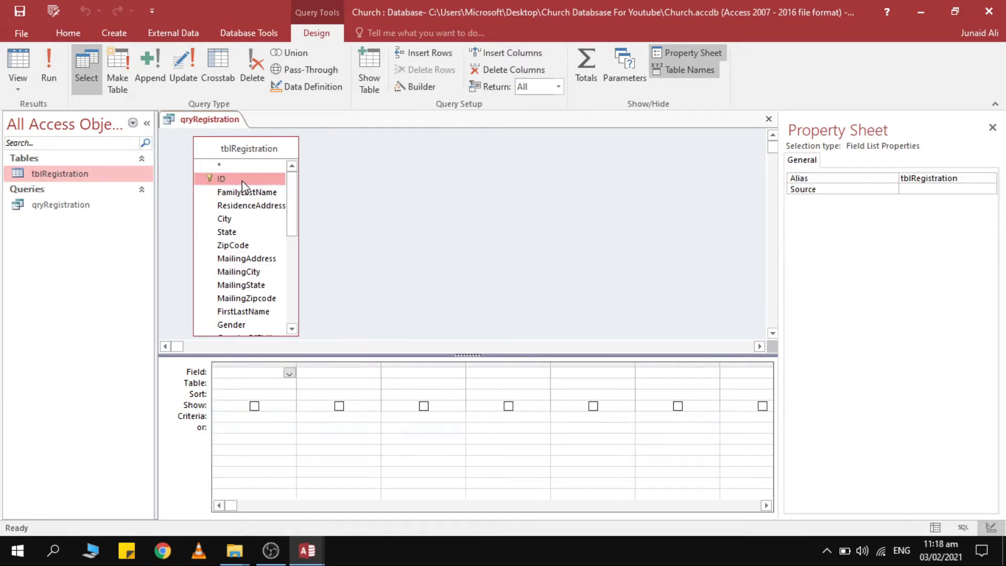
pyautogui.hotkey('shift', 'End')
pyautogui.scroll(6, 234, 181)
pyautogui.moveTo(235, 180); pyautogui.dragTo(225, 370)
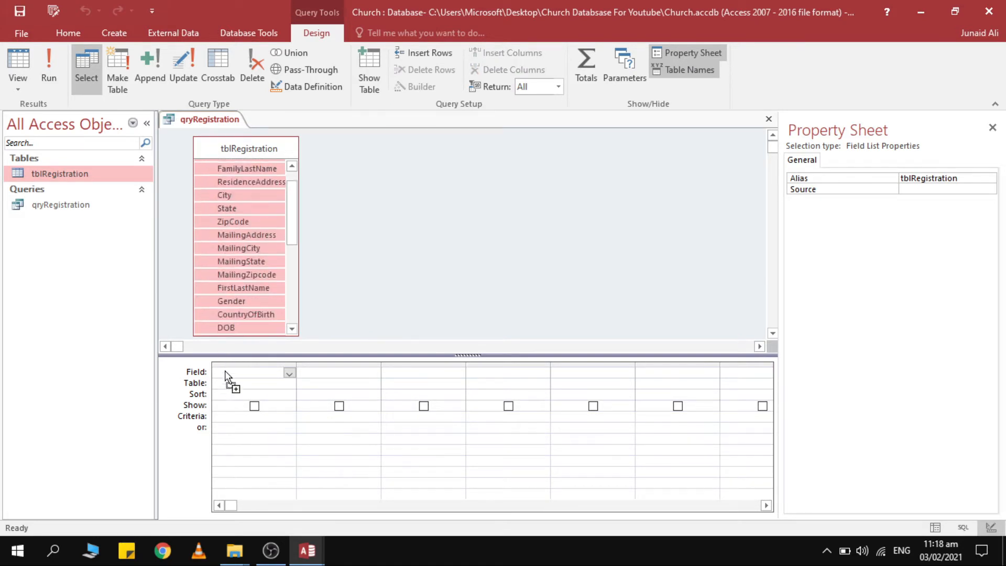
pyautogui.click(341, 282)
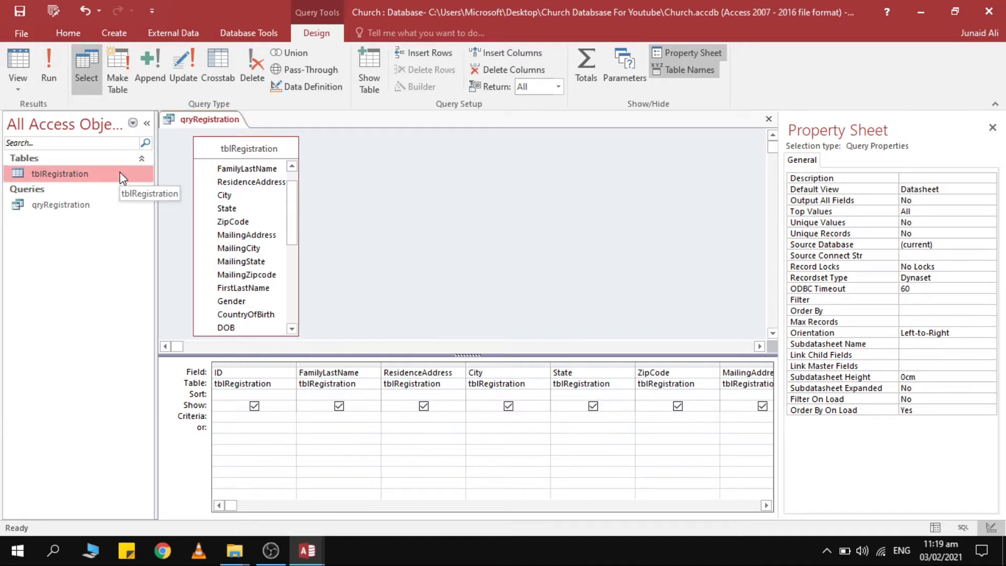
pyautogui.click(264, 235)
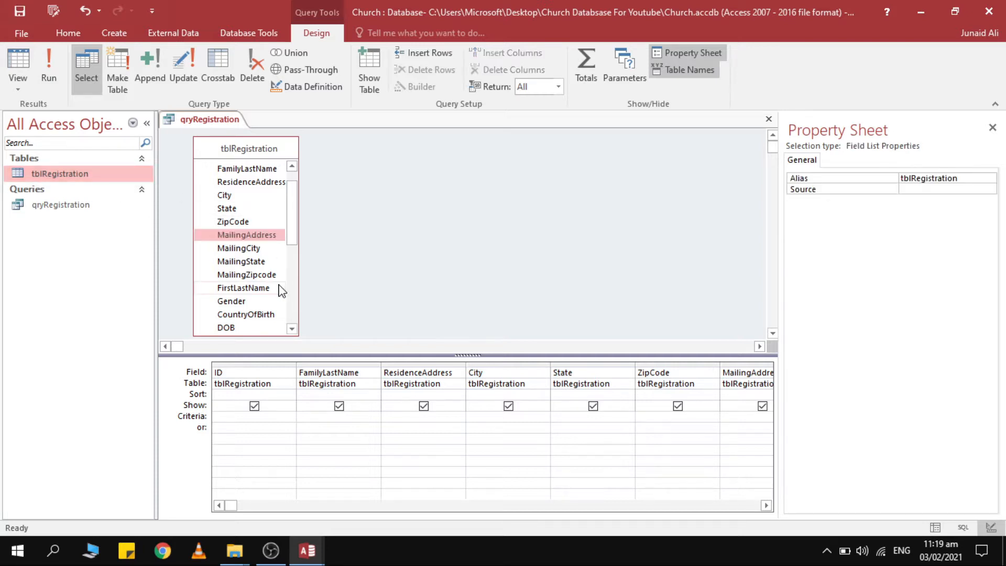
pyautogui.scroll(-3, 281, 288)
pyautogui.scroll(-3, 272, 283)
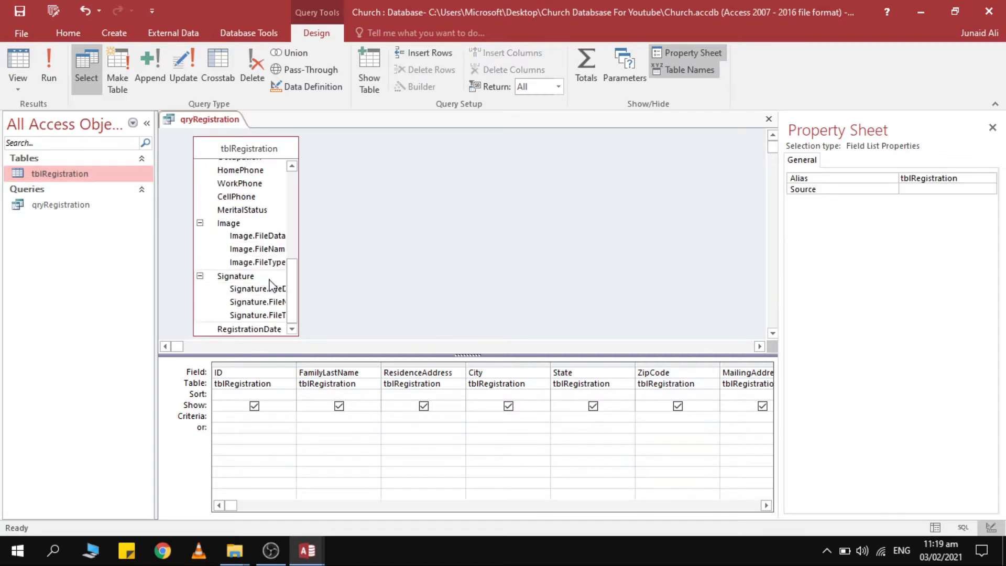
pyautogui.moveTo(291, 286); pyautogui.dragTo(301, 143)
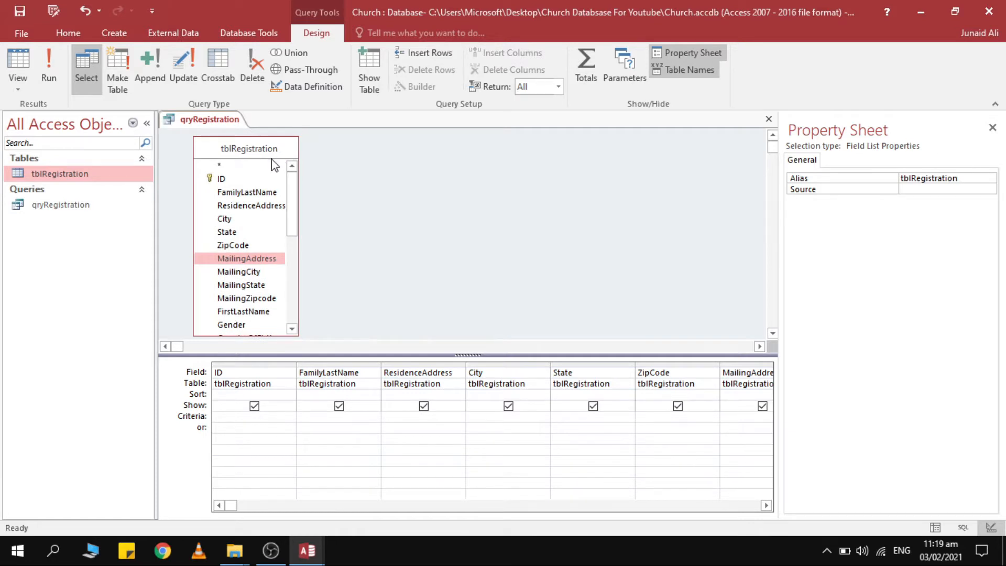
pyautogui.click(262, 166)
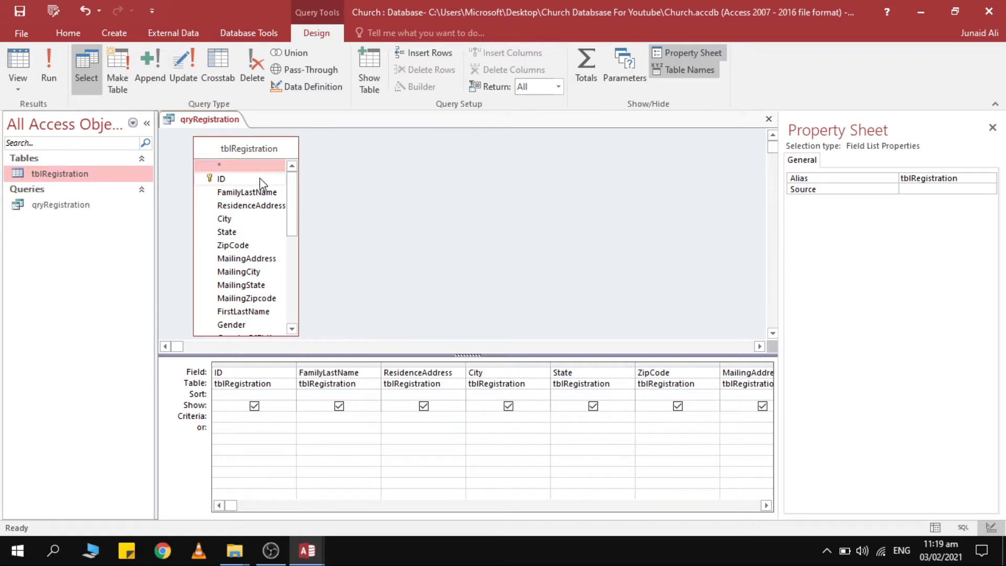
pyautogui.click(261, 181)
pyautogui.hotkey('shift', 'End')
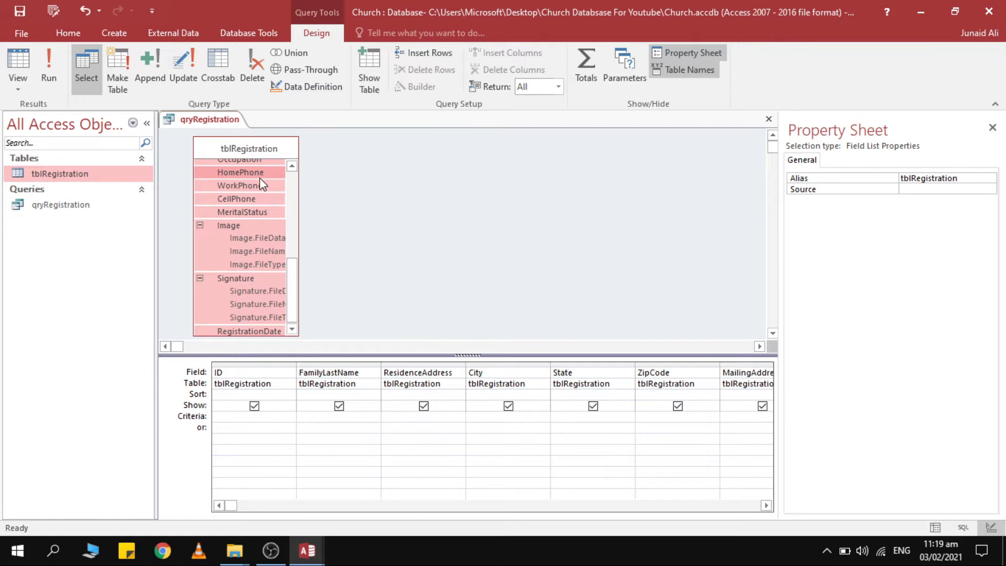
pyautogui.click(492, 204)
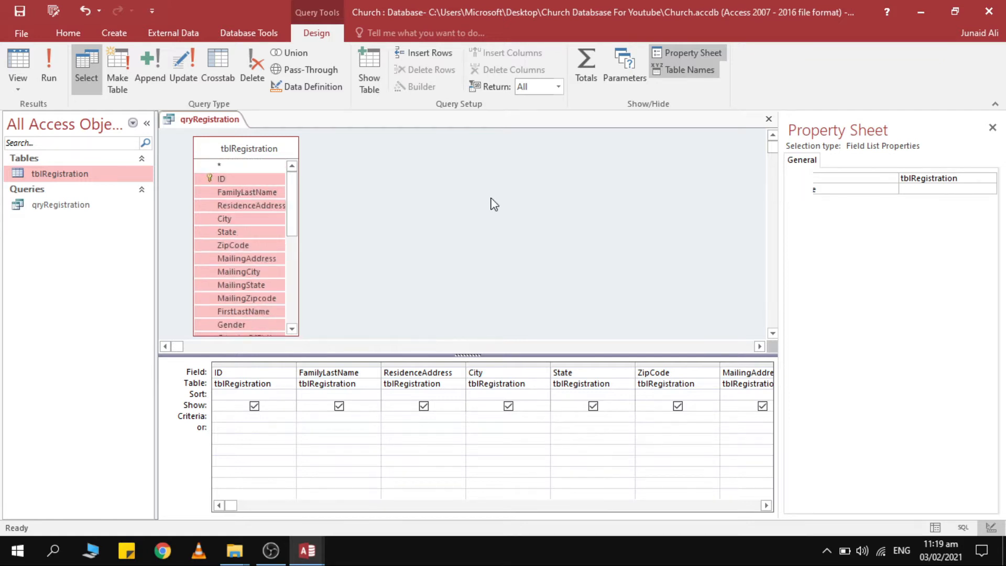
pyautogui.click(246, 179)
pyautogui.hotkey('shift', 'End')
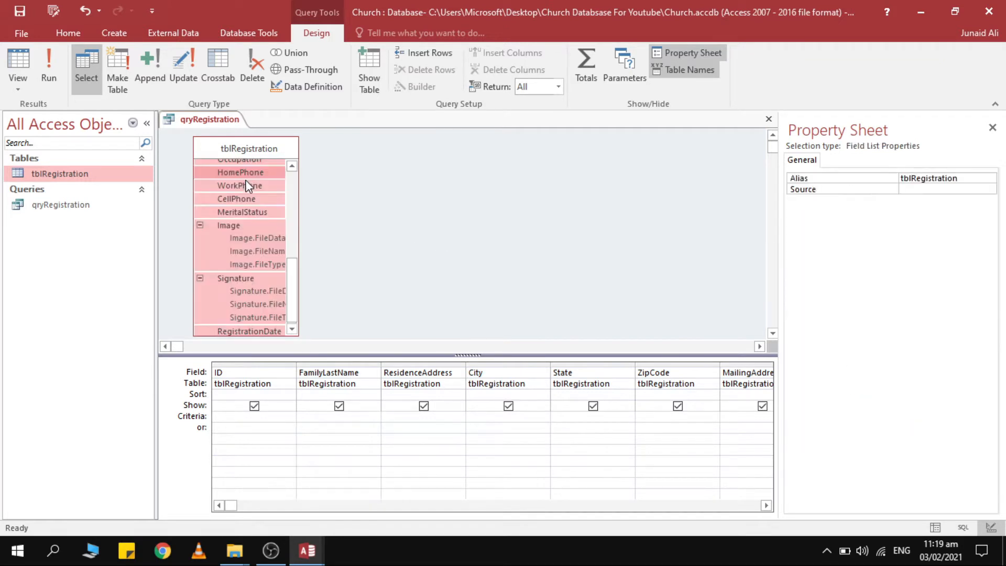
pyautogui.scroll(6, 247, 180)
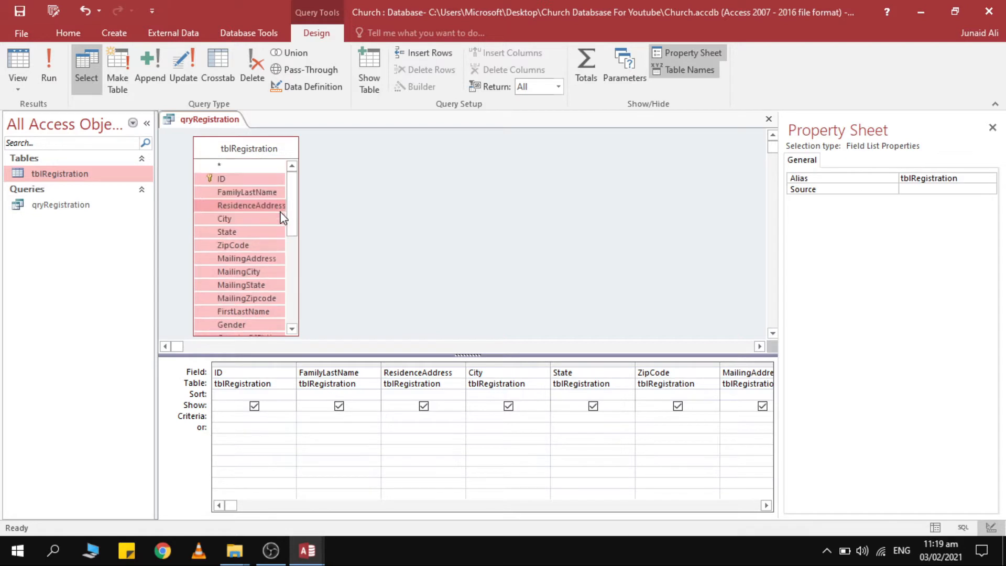
pyautogui.click(362, 230)
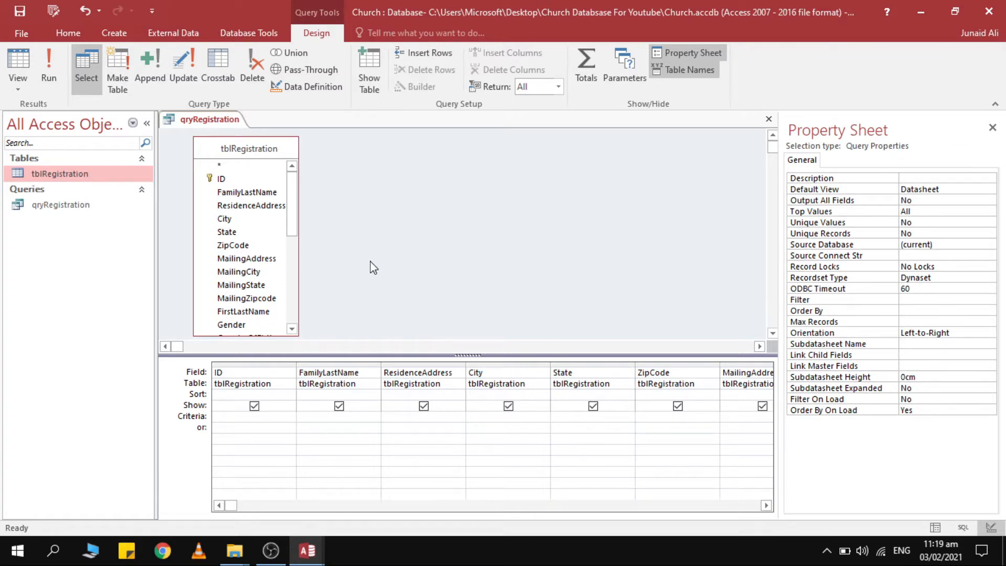
# Close qryRegistration and create a new blank table saved as practice.
pyautogui.hotkey('ctrl', 'w')
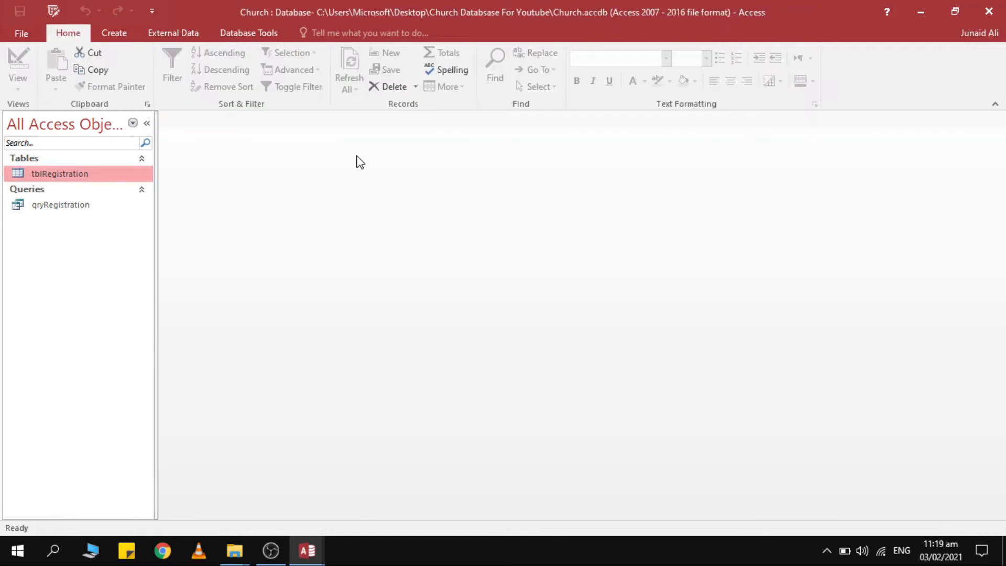
pyautogui.rightClick(78, 274)
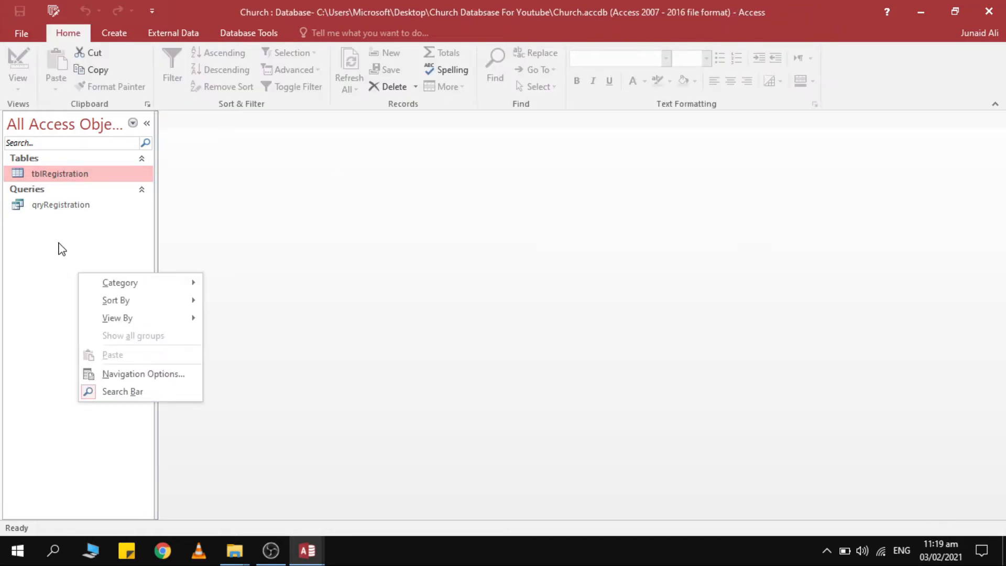
pyautogui.click(116, 35)
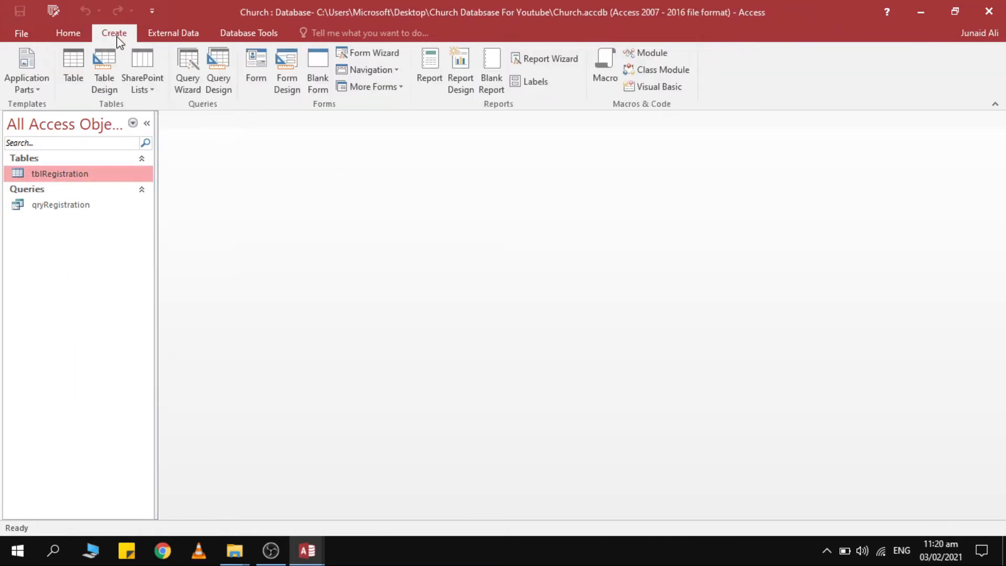
pyautogui.click(74, 62)
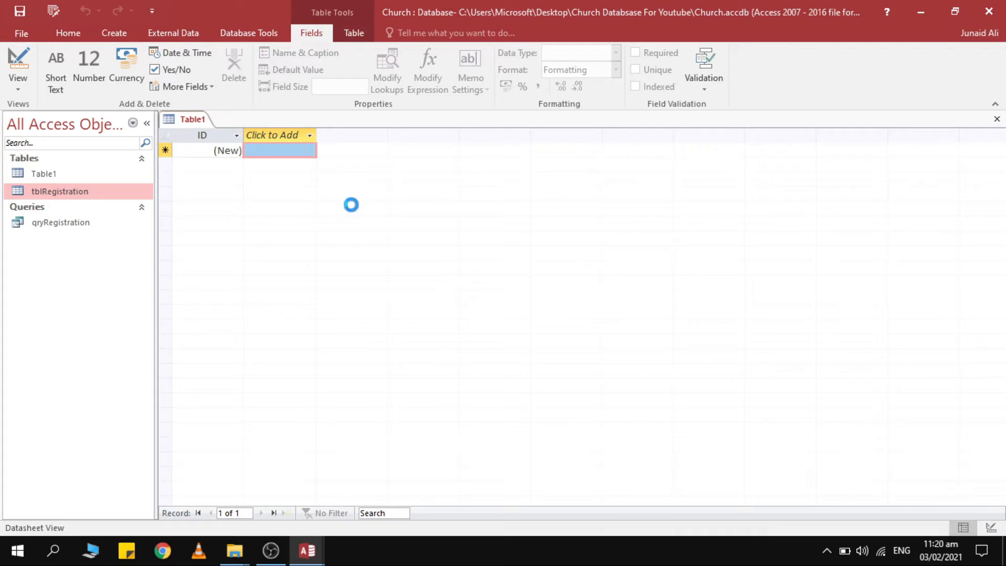
pyautogui.hotkey('ctrl', 's')
pyautogui.write('practice')
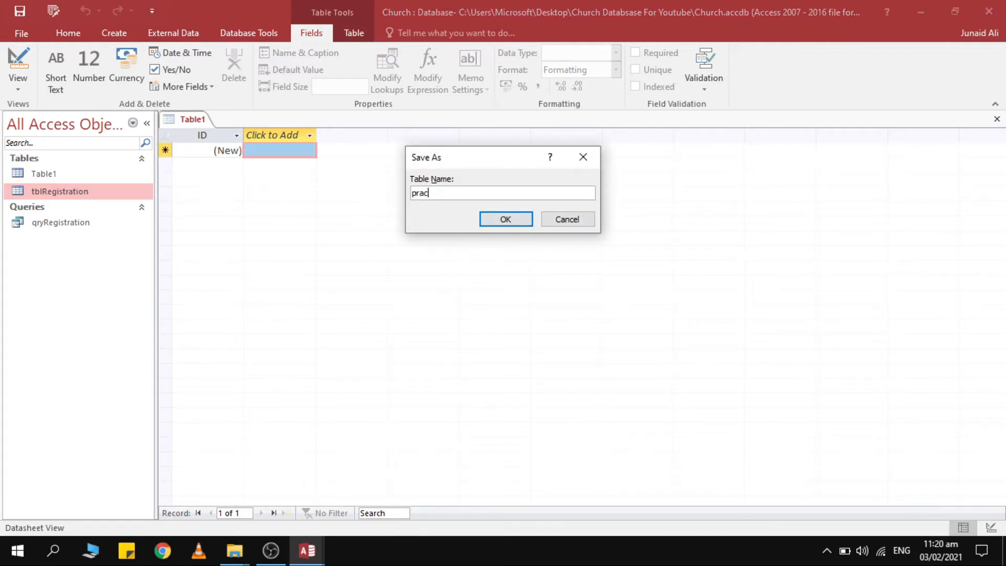
pyautogui.press('Return')
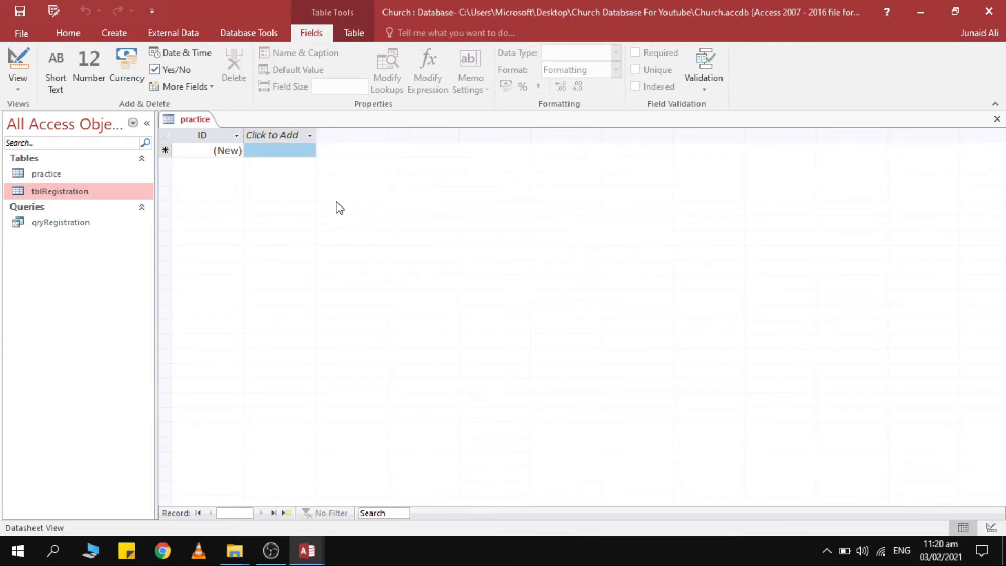
# In Design View, add fields Number1 and Number2 below ID in the practice table.
pyautogui.click(13, 66)
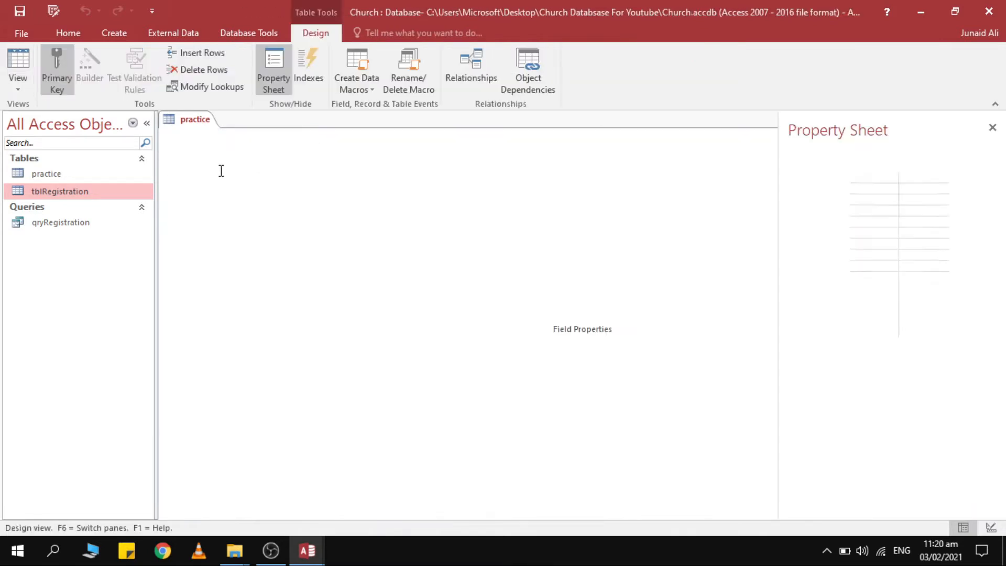
pyautogui.click(223, 169)
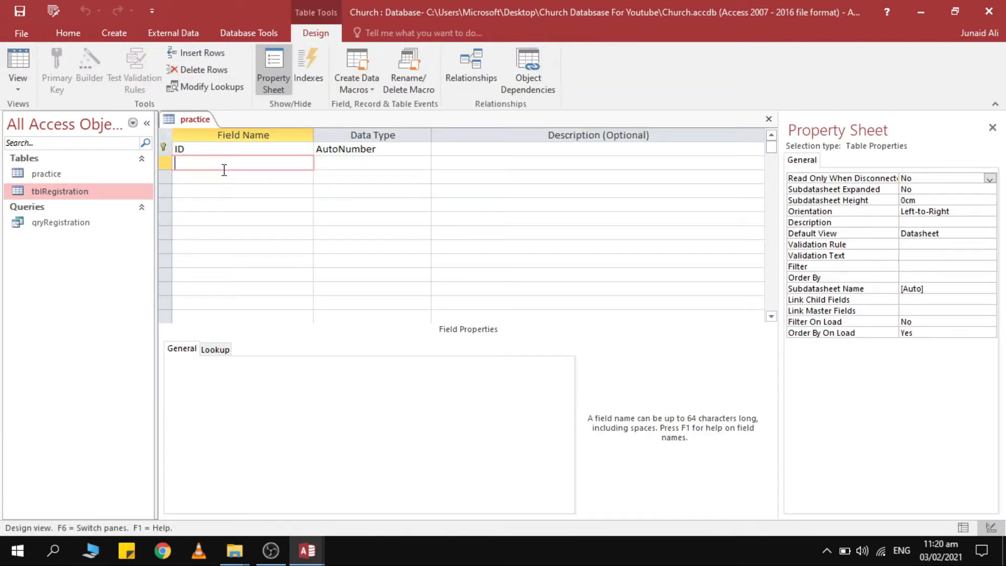
pyautogui.write('Number1')
pyautogui.press('Tab')
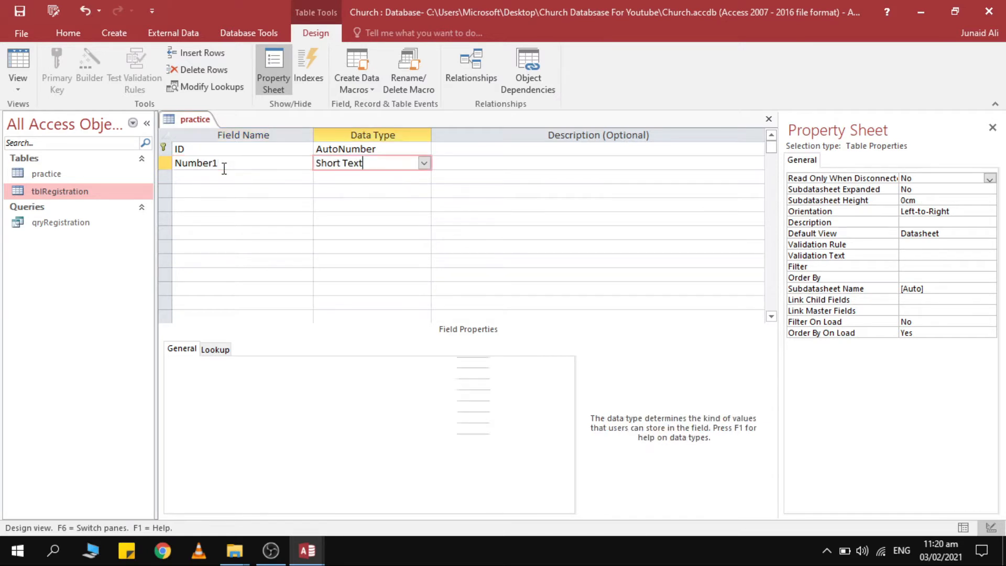
pyautogui.press('Tab')
pyautogui.press('Tab')
pyautogui.write('Number2')
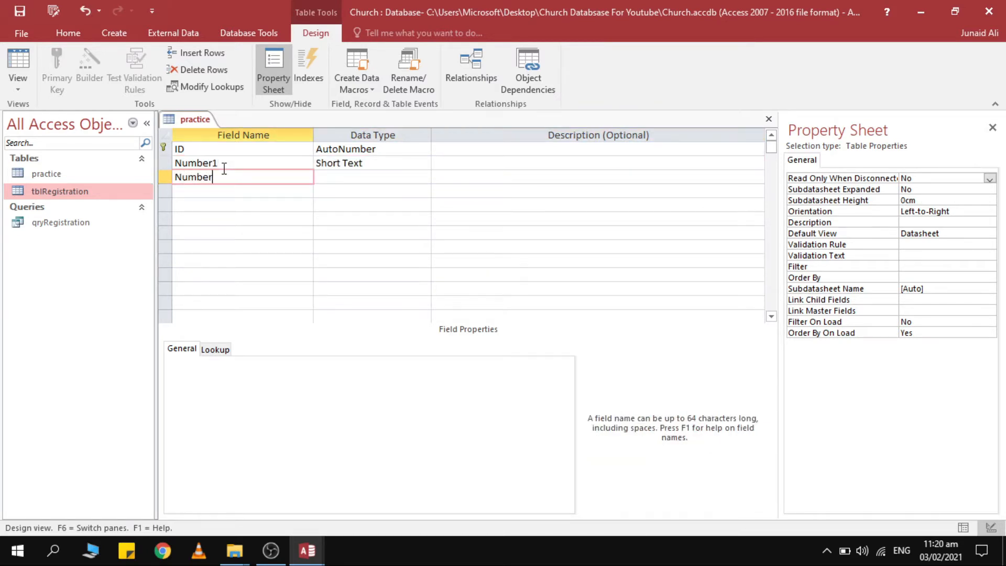
pyautogui.press('Tab')
# Set the data type of both Number1 and Number2 to Number.
pyautogui.click(387, 166)
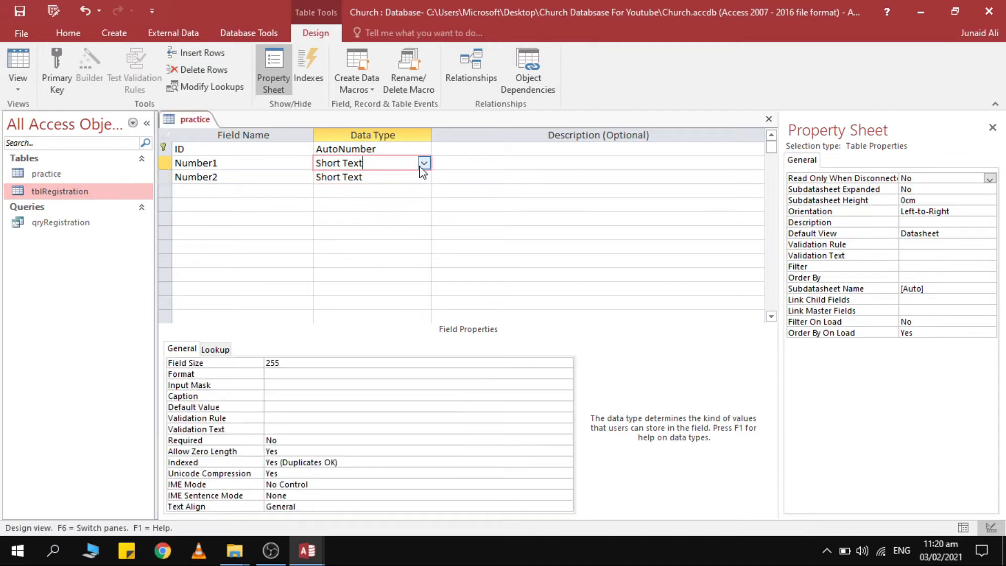
pyautogui.click(424, 163)
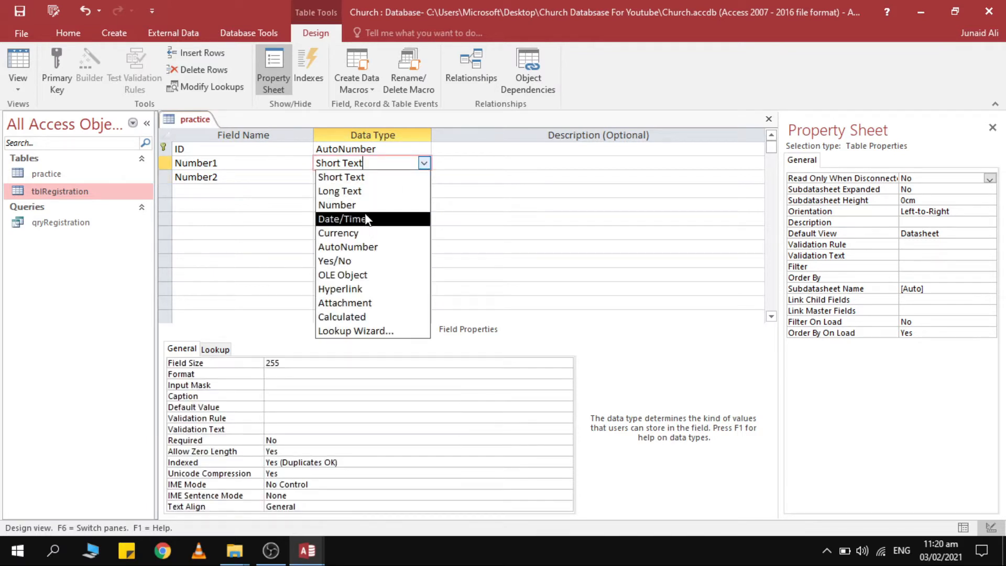
pyautogui.click(365, 205)
pyautogui.click(377, 177)
pyautogui.click(424, 177)
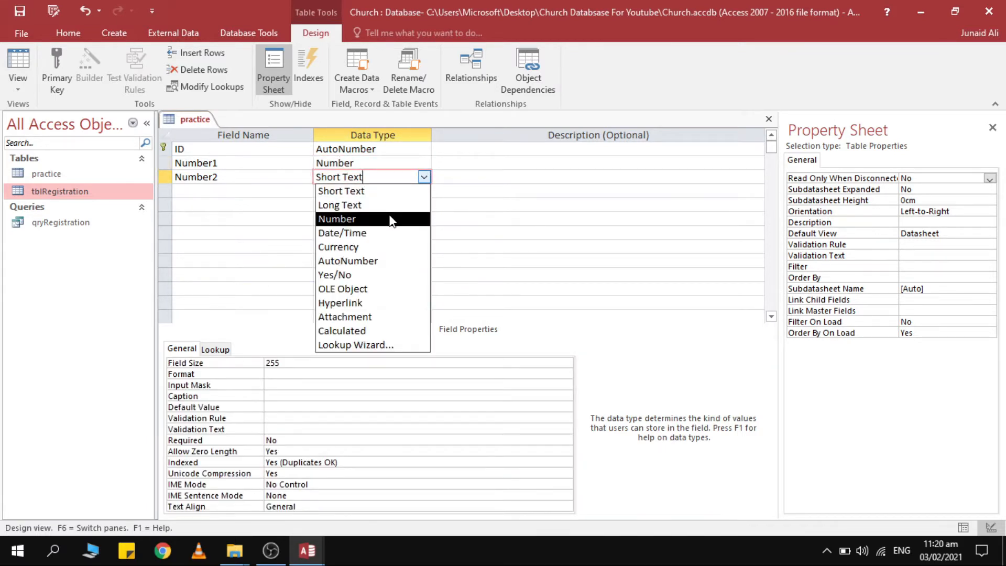
pyautogui.click(400, 219)
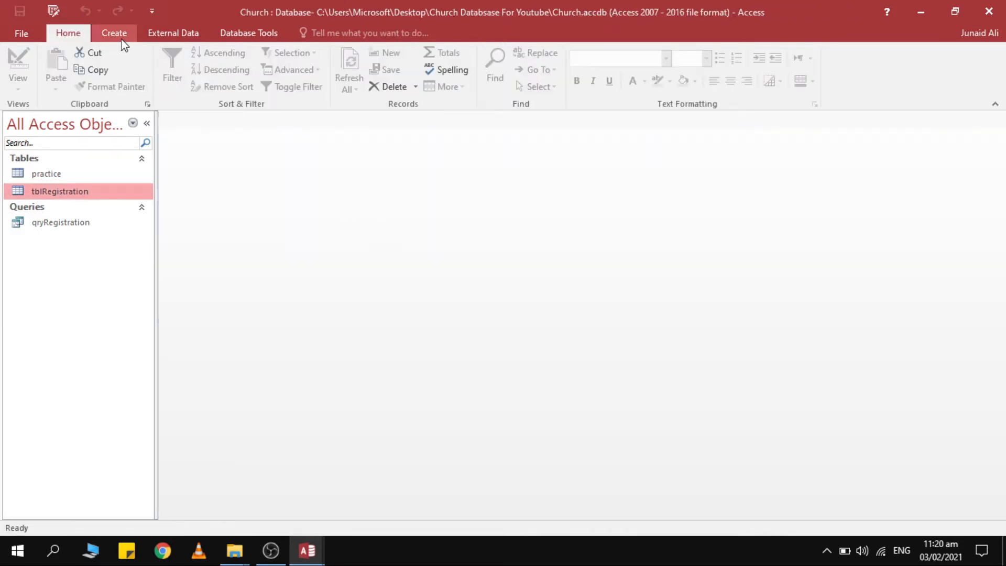
pyautogui.click(115, 36)
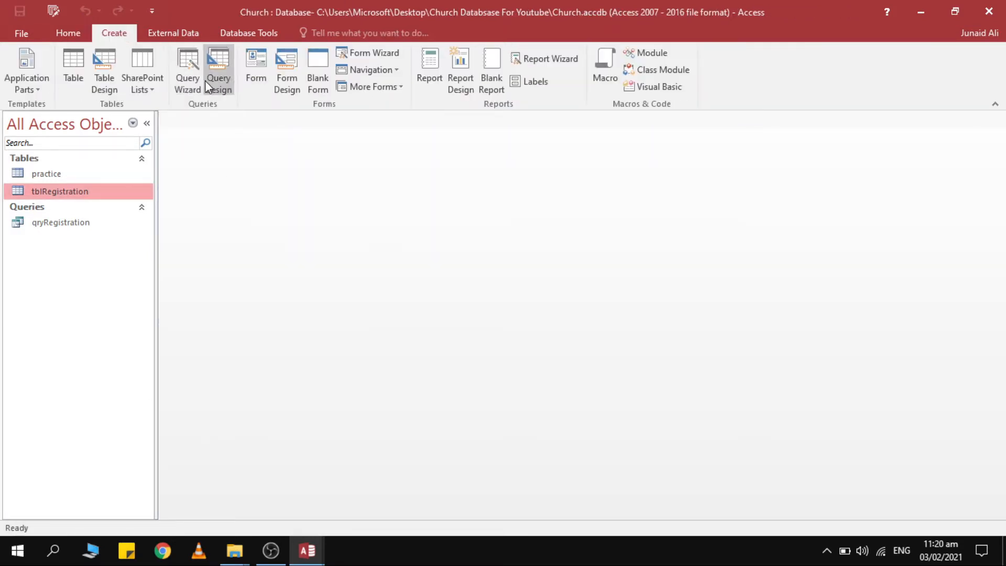
# Start a new query design with only the practice table added.
pyautogui.click(210, 66)
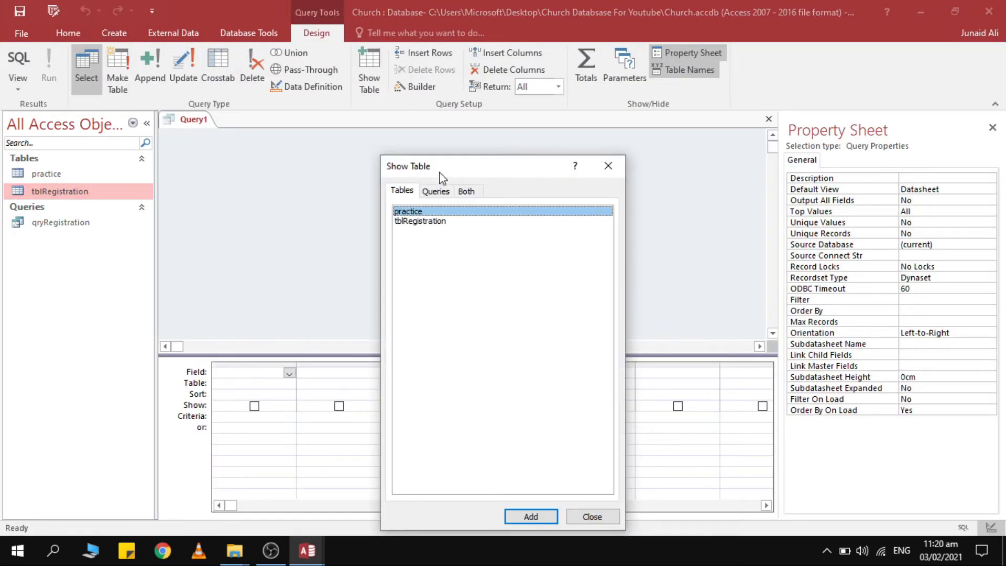
pyautogui.moveTo(444, 171); pyautogui.dragTo(456, 95)
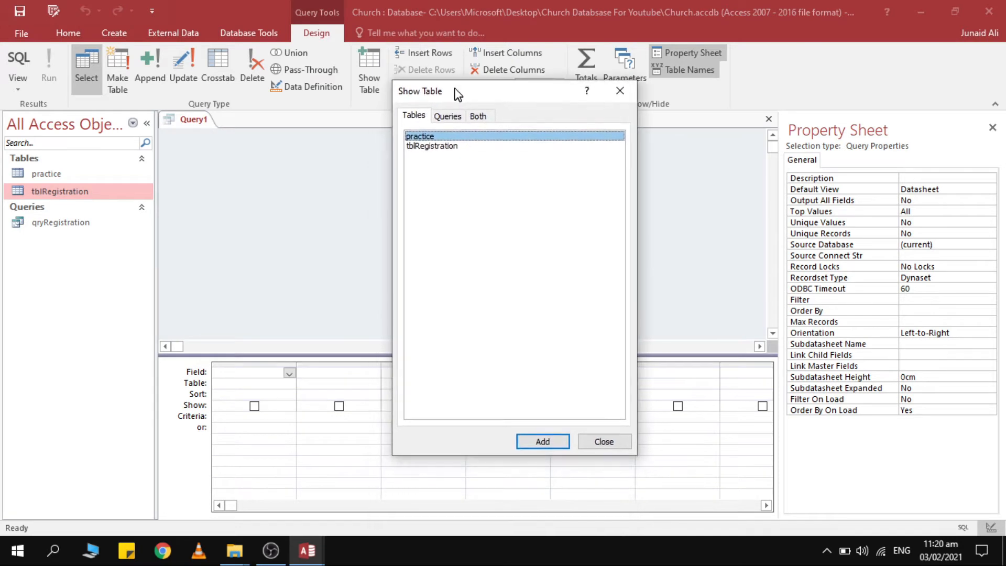
pyautogui.click(451, 148)
pyautogui.moveTo(449, 136); pyautogui.dragTo(410, 159)
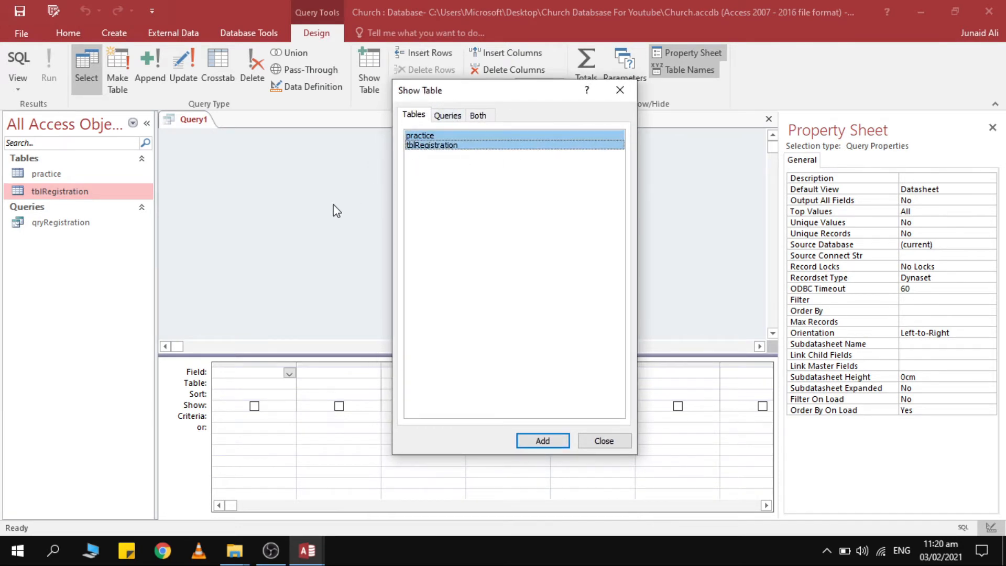
pyautogui.click(480, 135)
pyautogui.click(542, 441)
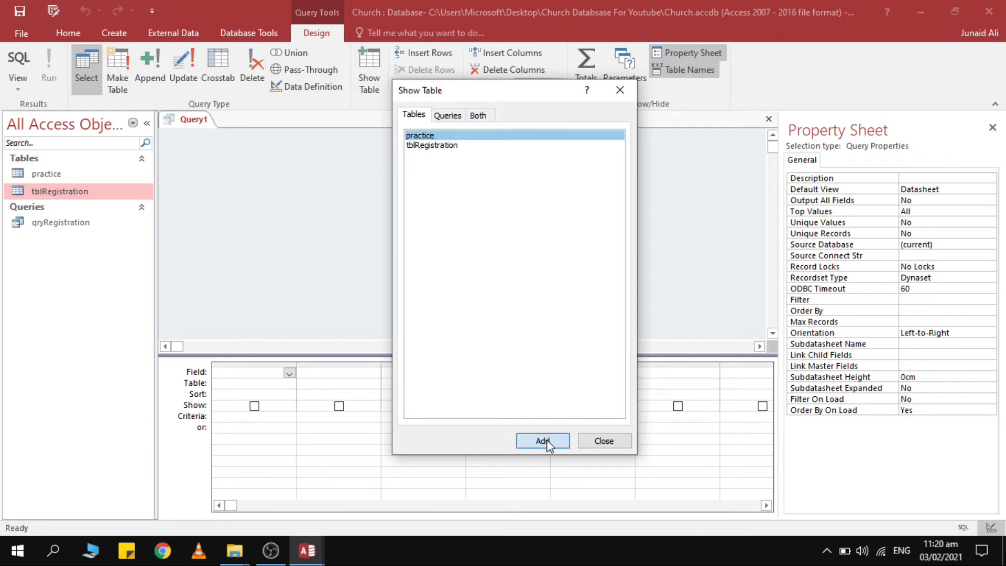
pyautogui.click(620, 90)
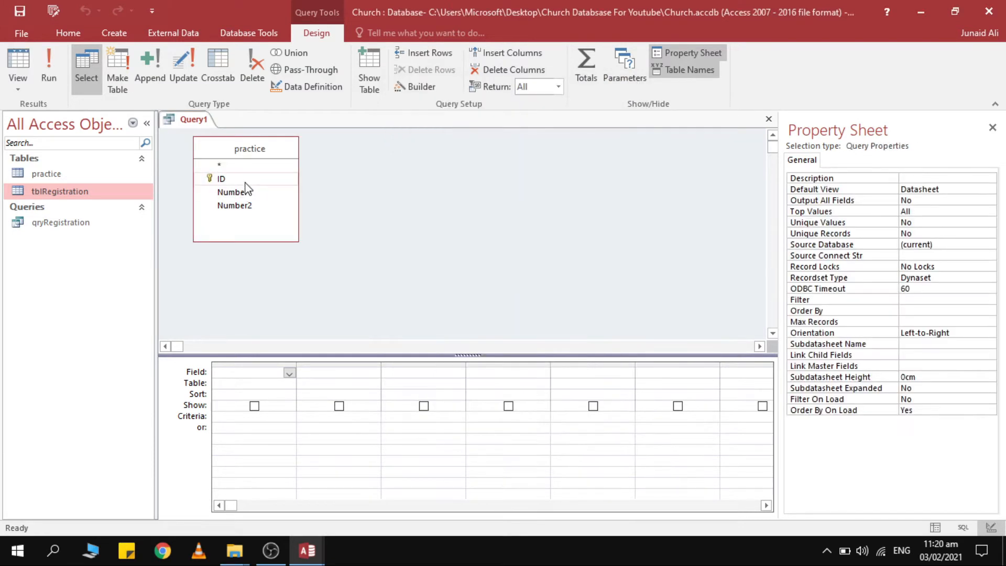
# Put ID, Number1 and Number2 in the grid and save the query as qryPractice.
pyautogui.click(221, 180)
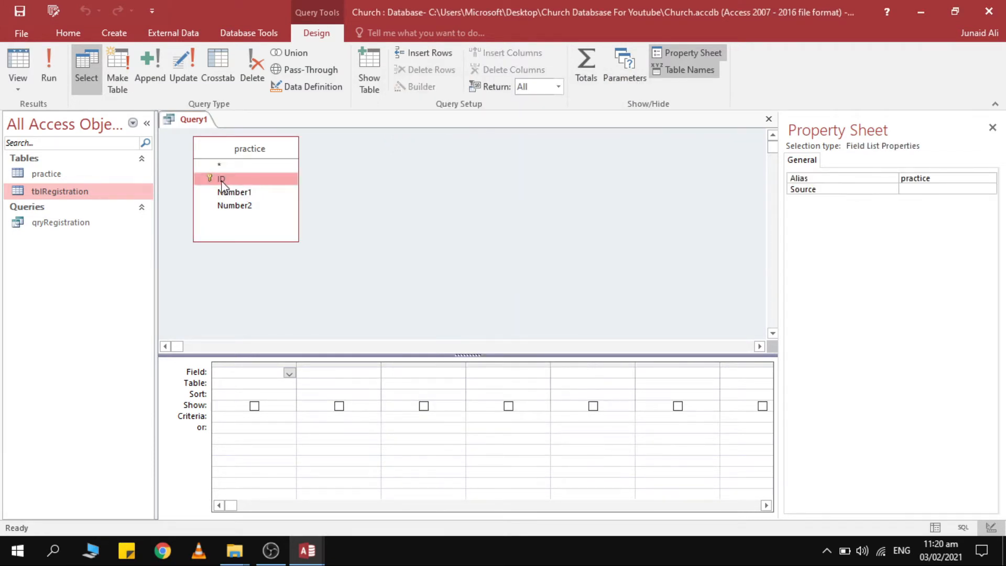
pyautogui.hotkey('ctrl', 'a')
pyautogui.moveTo(227, 179); pyautogui.dragTo(265, 378)
pyautogui.click(375, 297)
pyautogui.hotkey('ctrl', 's')
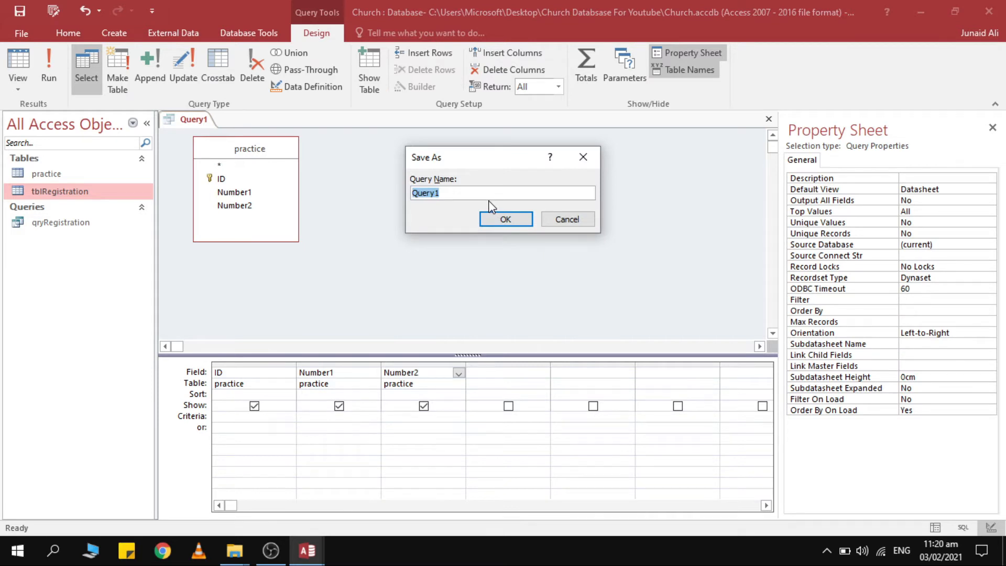
pyautogui.write('qryPractice')
pyautogui.press('Return')
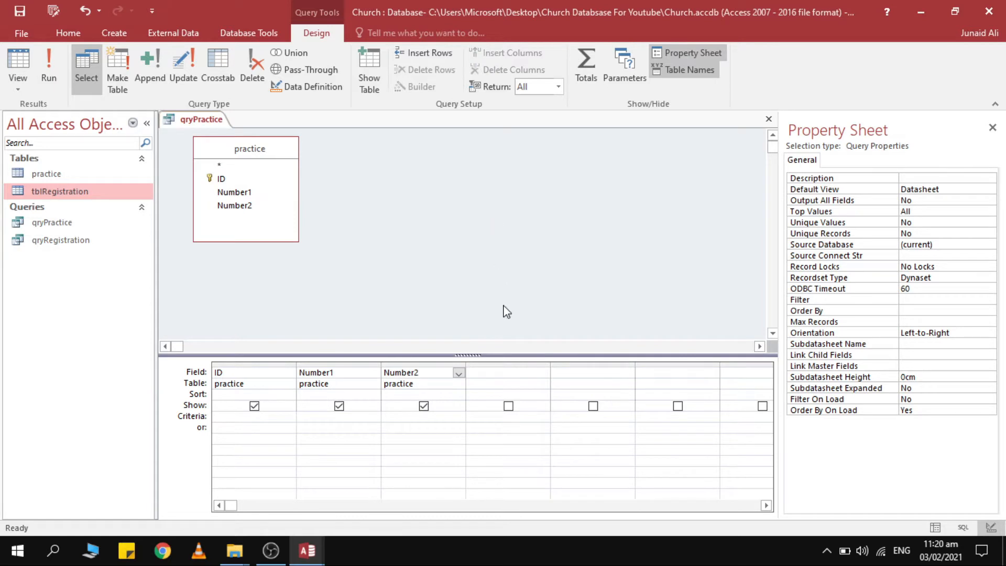
# Add a calculated field Add: Number1 + Number2 in the fourth grid column.
pyautogui.click(345, 364)
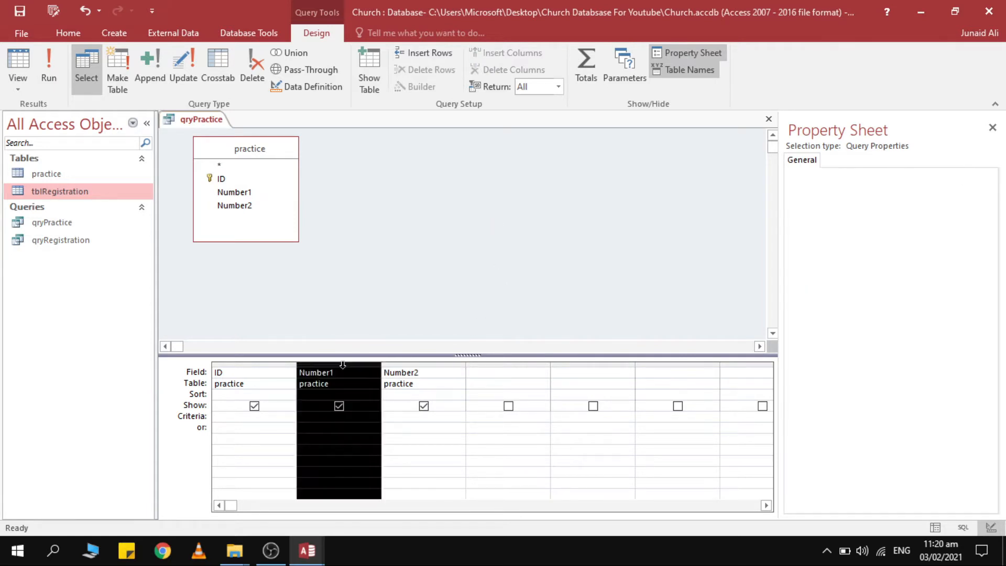
pyautogui.click(418, 363)
pyautogui.click(505, 374)
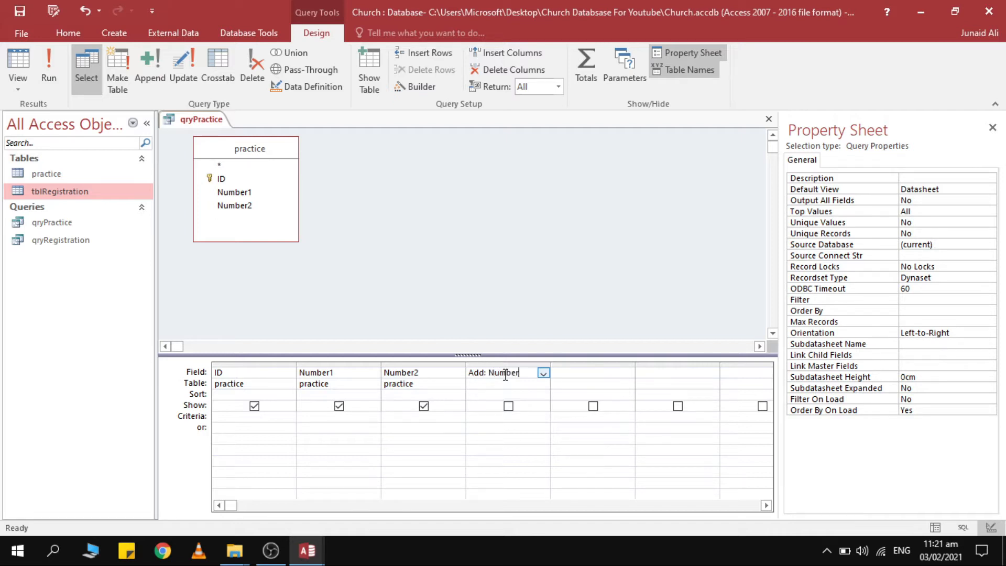
pyautogui.write('Add: Number1 + Number')
pyautogui.press('Return')
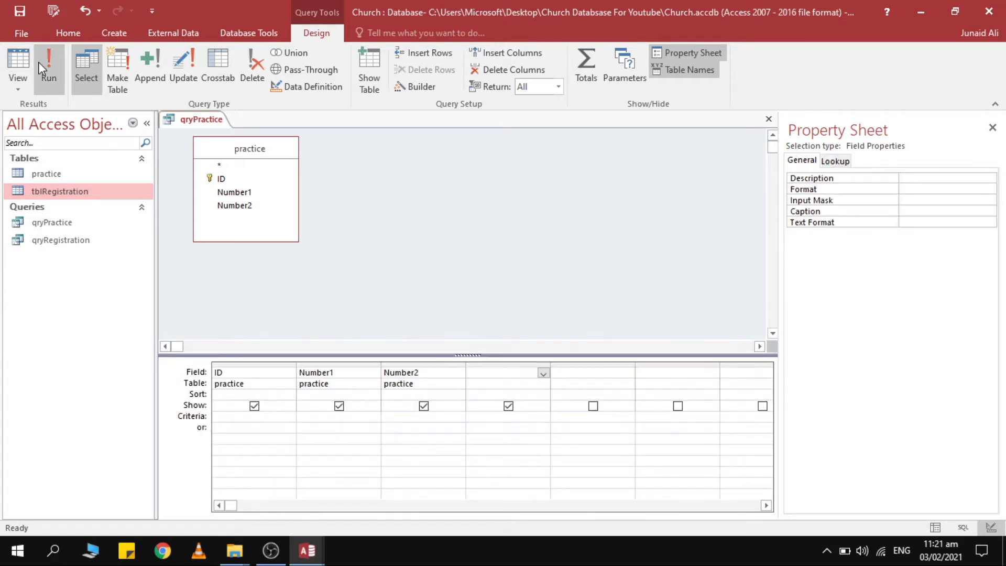
# Run the query, enter a test record of 1 and 2, then return to Design View.
pyautogui.click(42, 58)
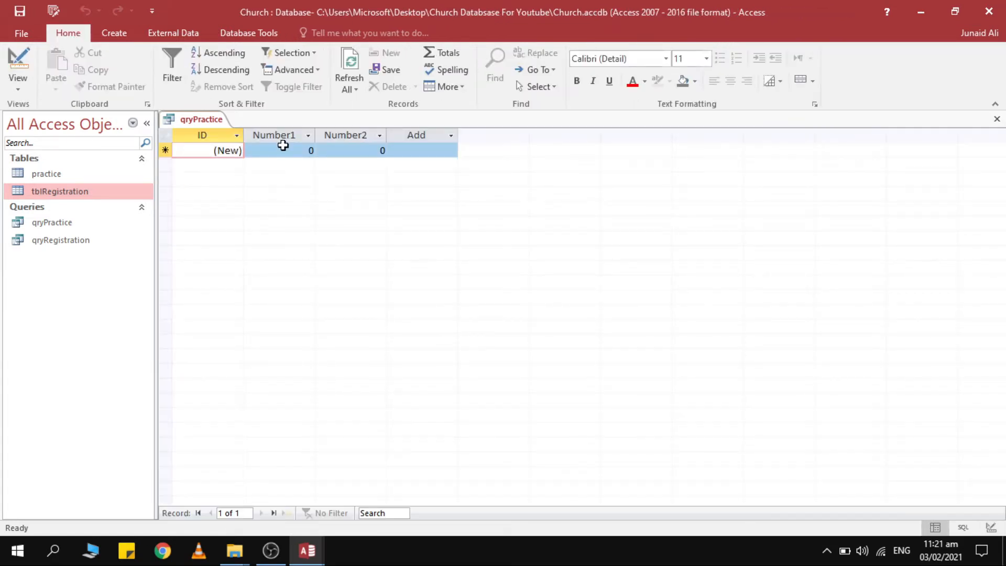
pyautogui.click(311, 151)
pyautogui.write('1')
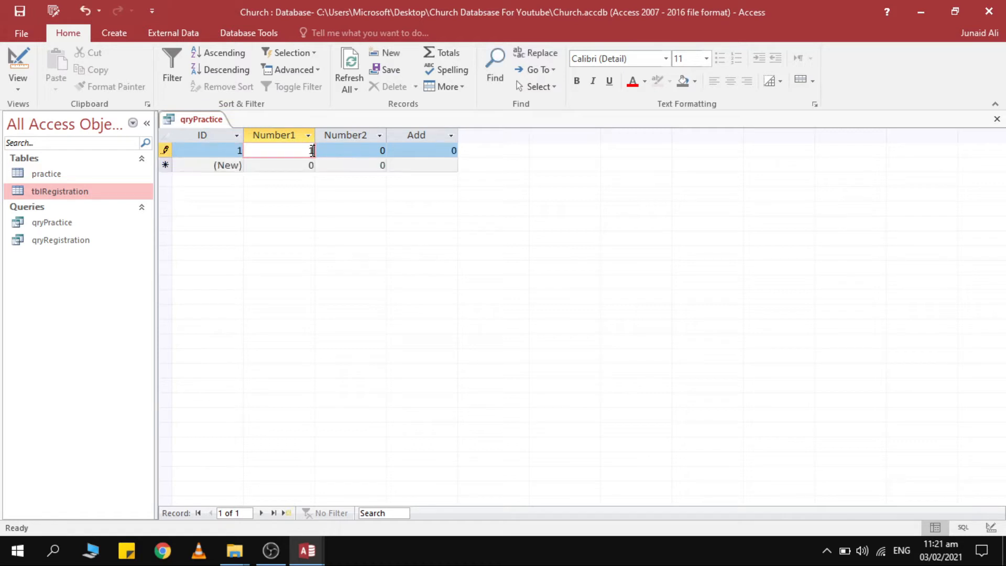
pyautogui.press('Tab')
pyautogui.write('2')
pyautogui.press('Tab')
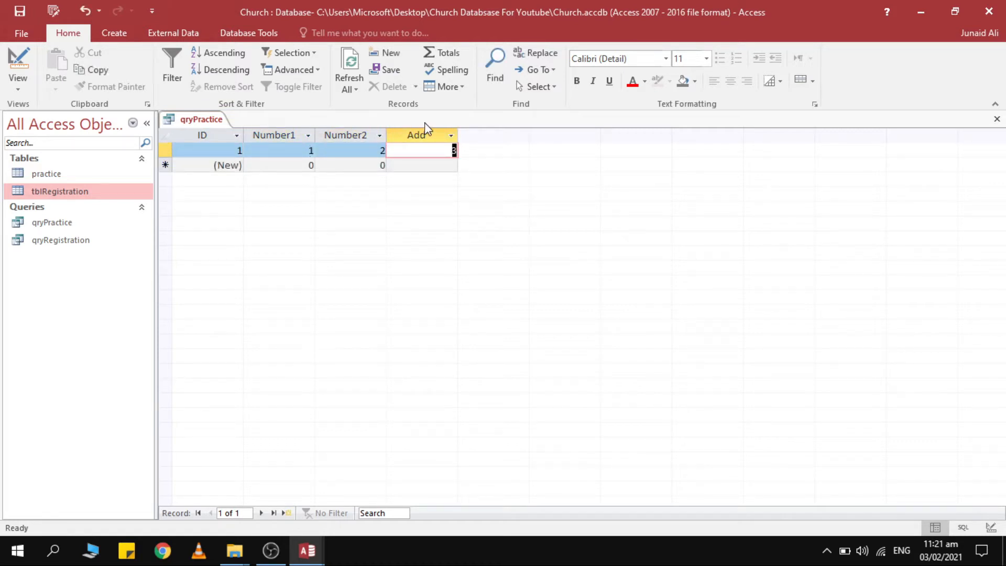
pyautogui.click(18, 64)
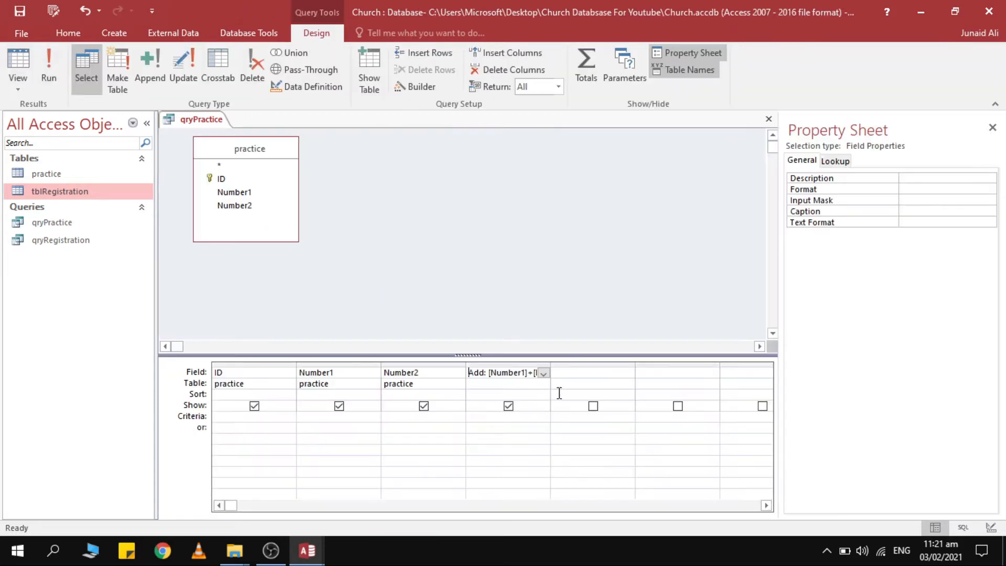
# Copy the Add expression into the fifth column as Multiply with * instead of +.
pyautogui.click(599, 371)
pyautogui.click(472, 373)
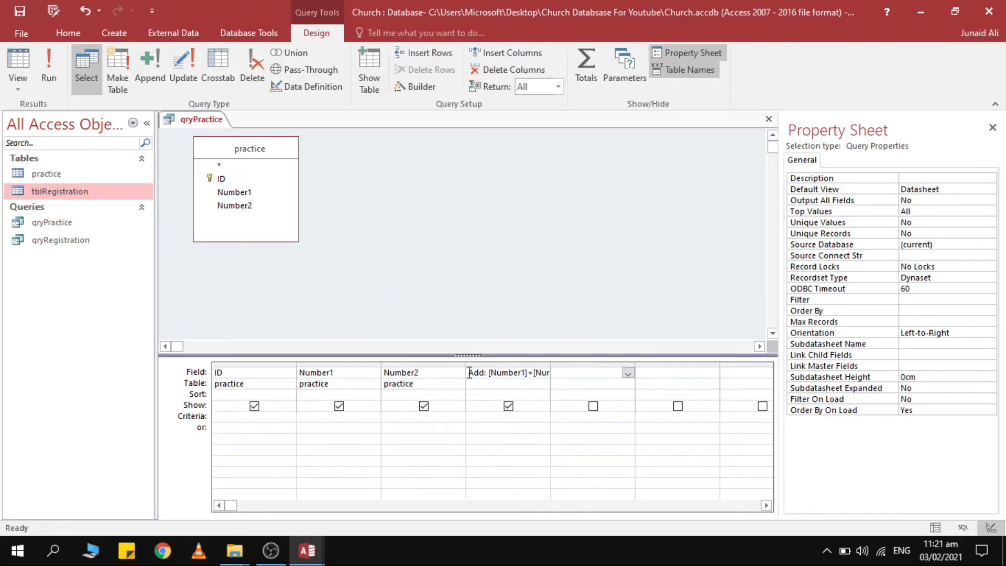
pyautogui.click(564, 375)
pyautogui.press('BackSpace')
pyautogui.write('*')
pyautogui.press('Home')
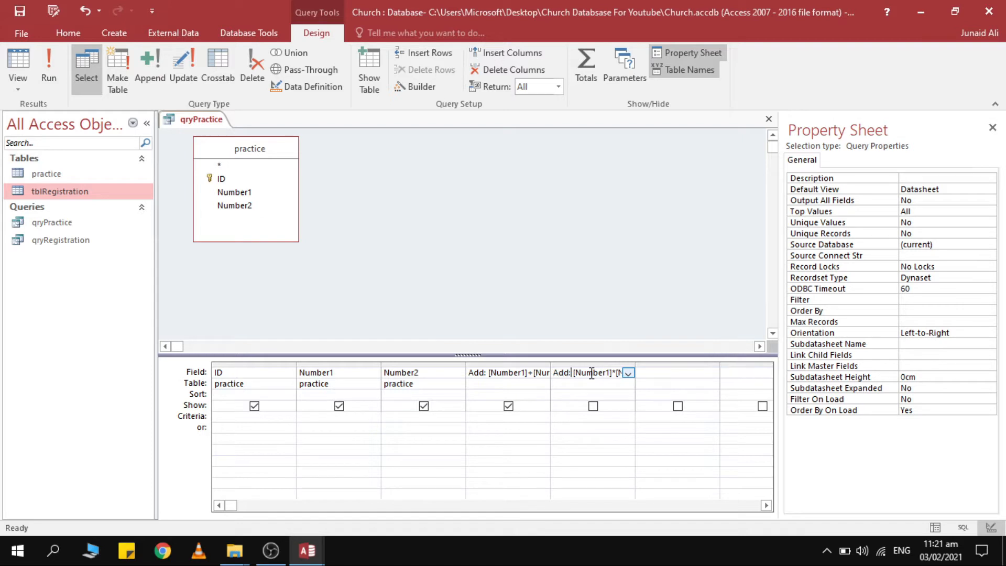
pyautogui.press('BackSpace')
pyautogui.press('BackSpace')
pyautogui.press('BackSpace')
pyautogui.write('Multiply')
pyautogui.hotkey('ctrl', 's')
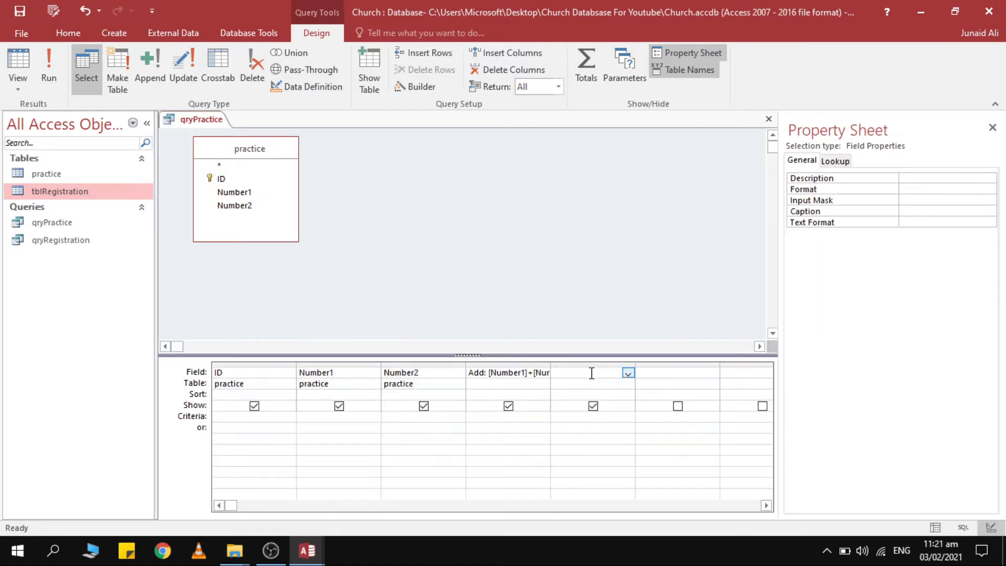
# Run the query to check that Multiply returns 2, then return to Design View.
pyautogui.click(30, 73)
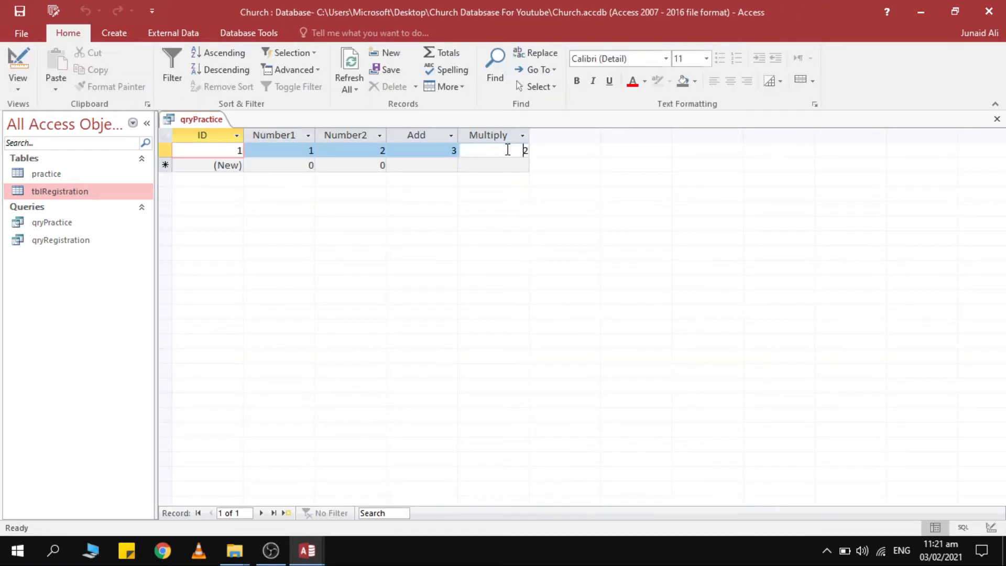
pyautogui.click(294, 134)
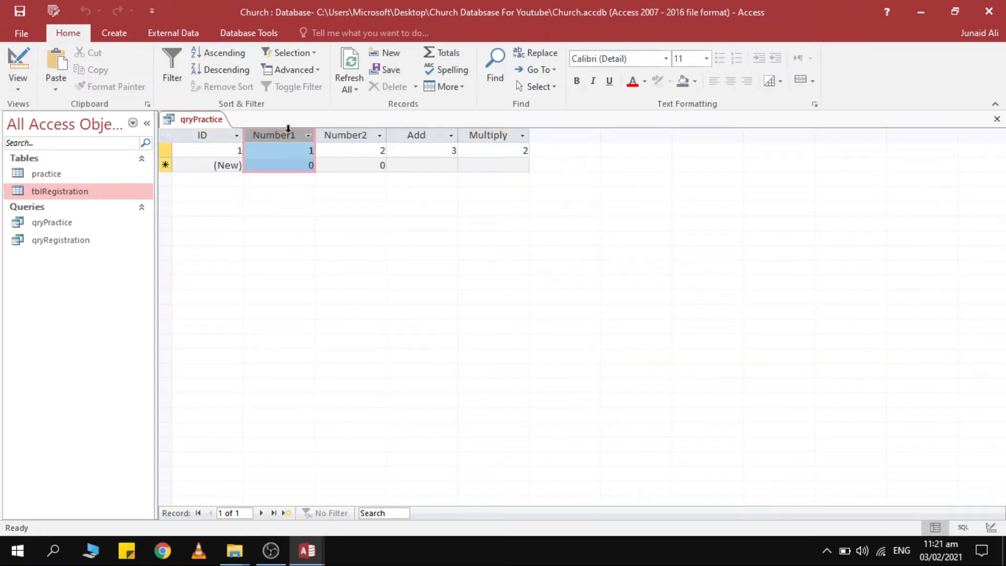
pyautogui.click(437, 135)
pyautogui.click(501, 136)
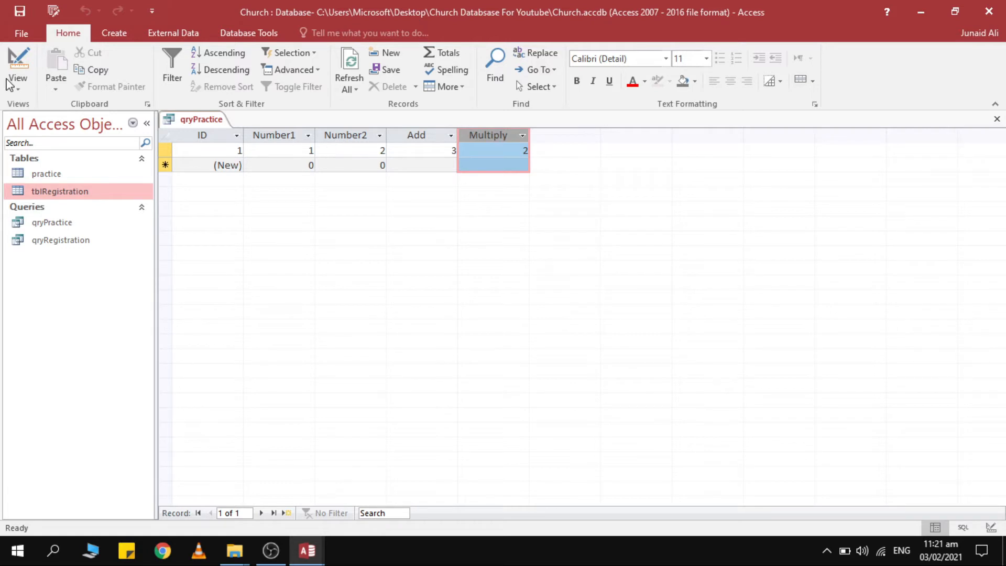
pyautogui.click(18, 68)
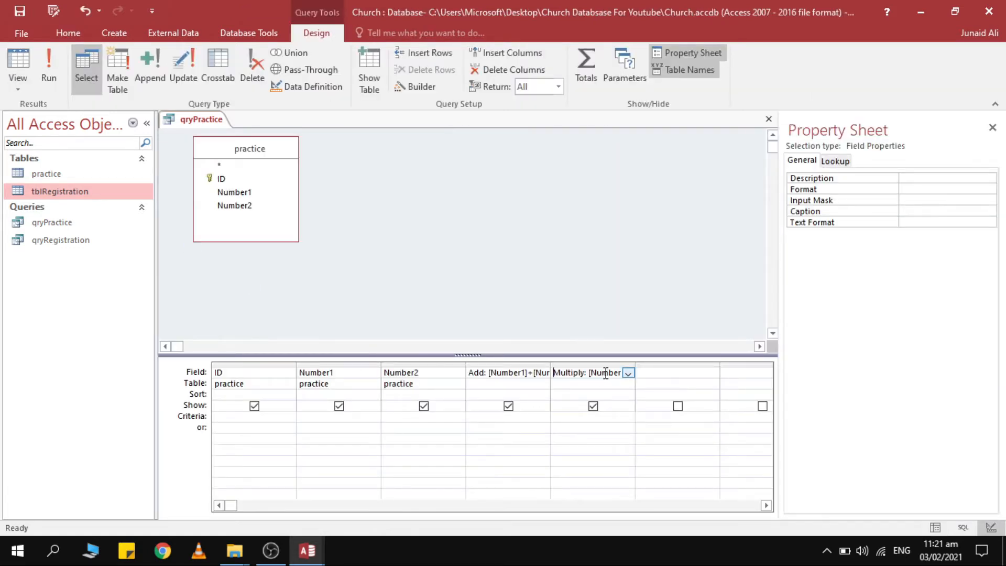
# Check qryPractice's Default View in the Property Sheet, then close the query.
pyautogui.moveTo(556, 374); pyautogui.dragTo(713, 373)
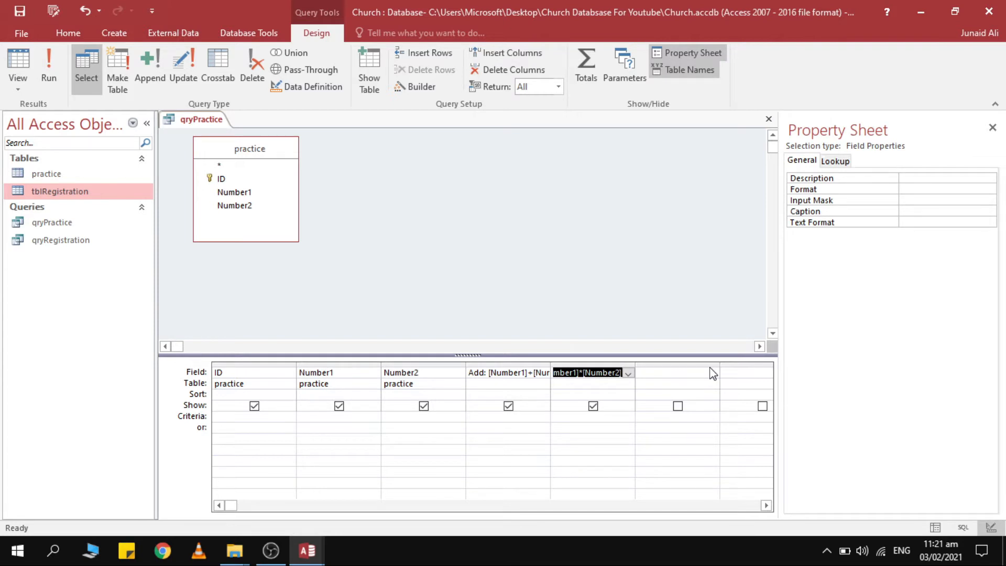
pyautogui.click(533, 306)
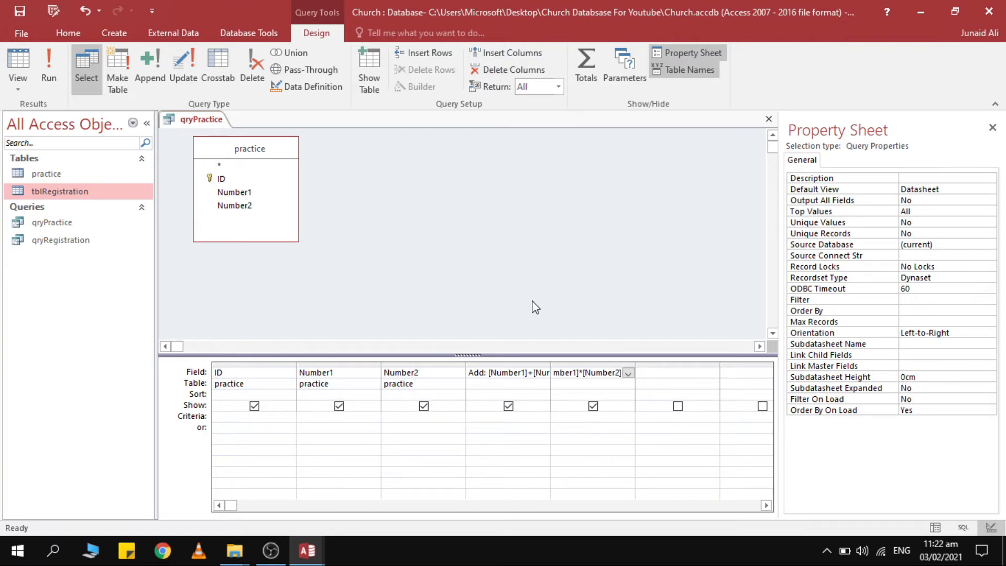
pyautogui.click(941, 177)
pyautogui.click(948, 188)
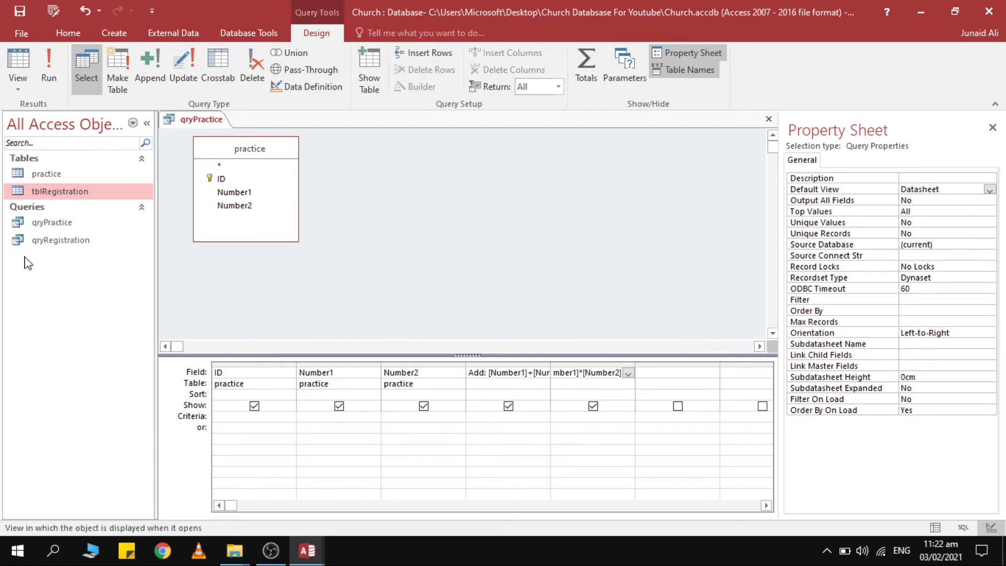
pyautogui.hotkey('ctrl', 'w')
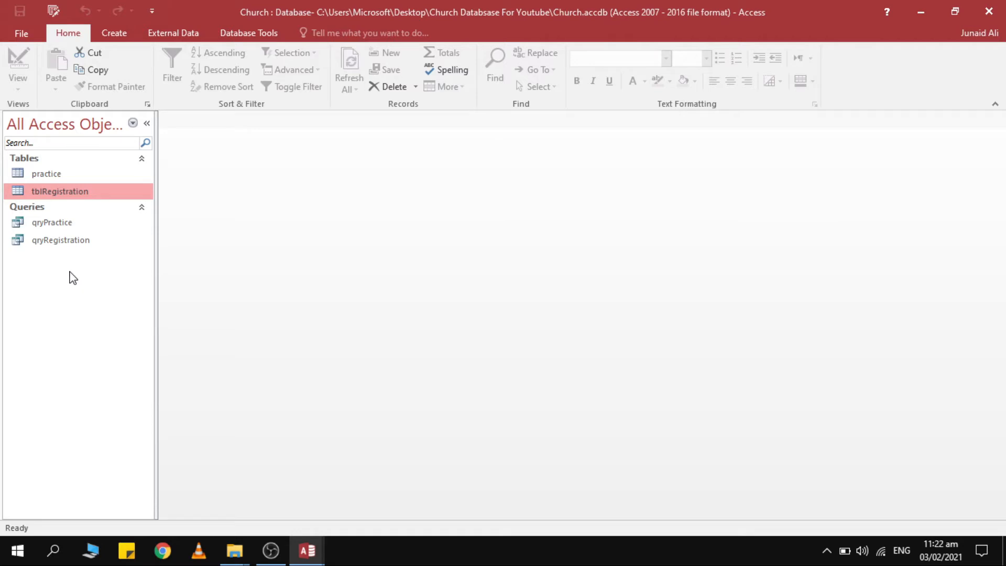
# Switch the navigation pane to Custom grouping.
pyautogui.click(63, 240)
pyautogui.click(63, 191)
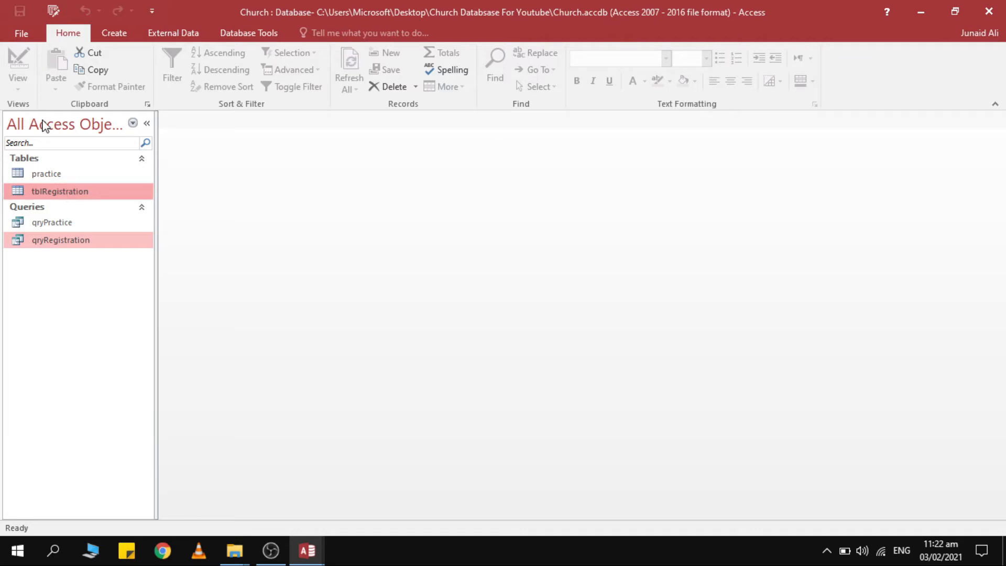
pyautogui.rightClick(14, 120)
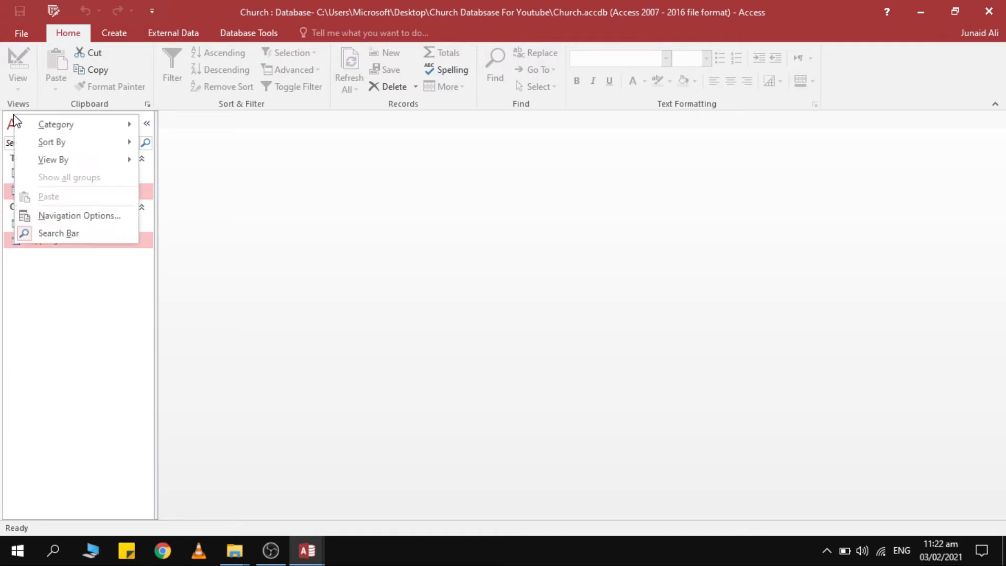
pyautogui.moveTo(55, 128)
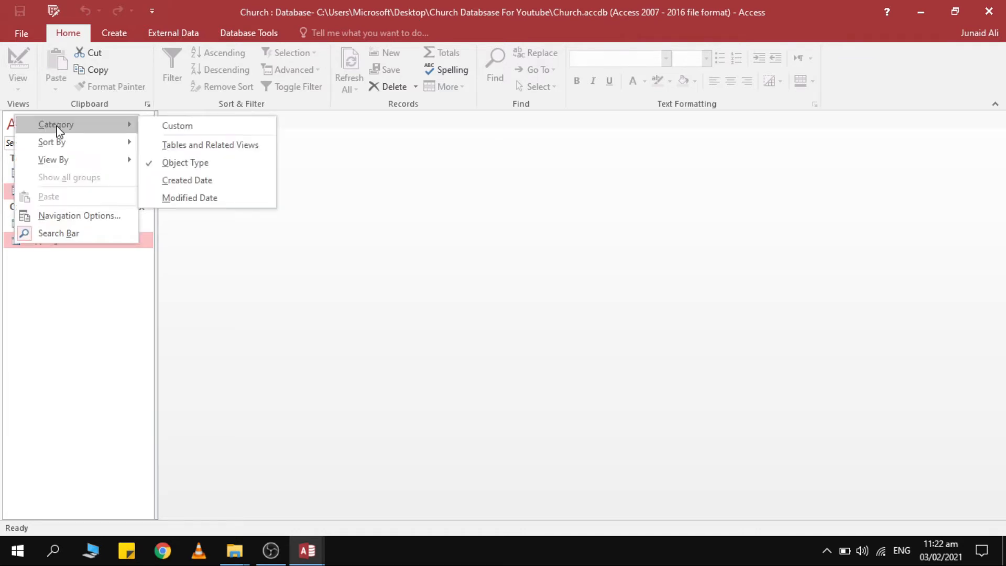
pyautogui.click(175, 127)
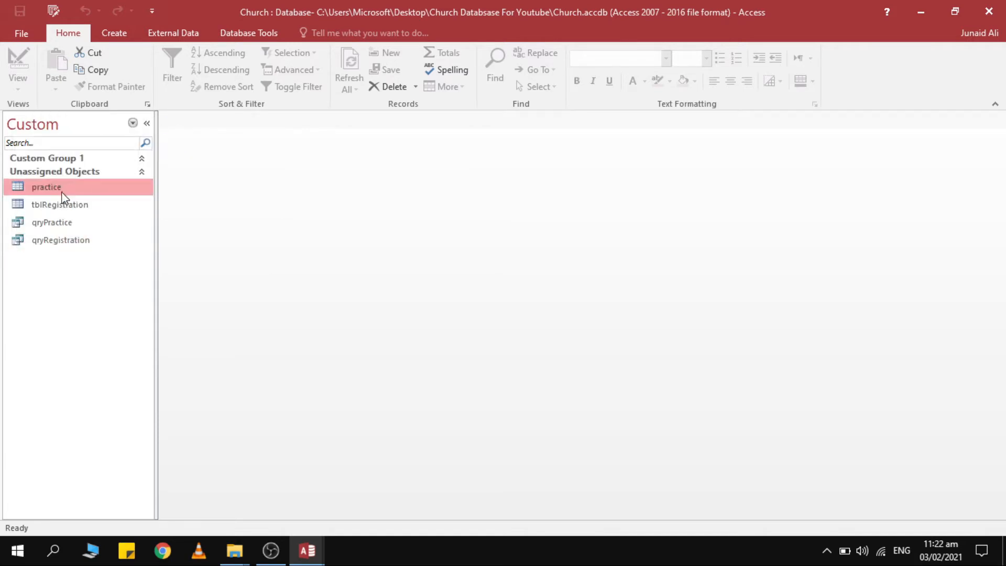
# Move tblRegistration and qryRegistration into Custom Group 1.
pyautogui.click(76, 205)
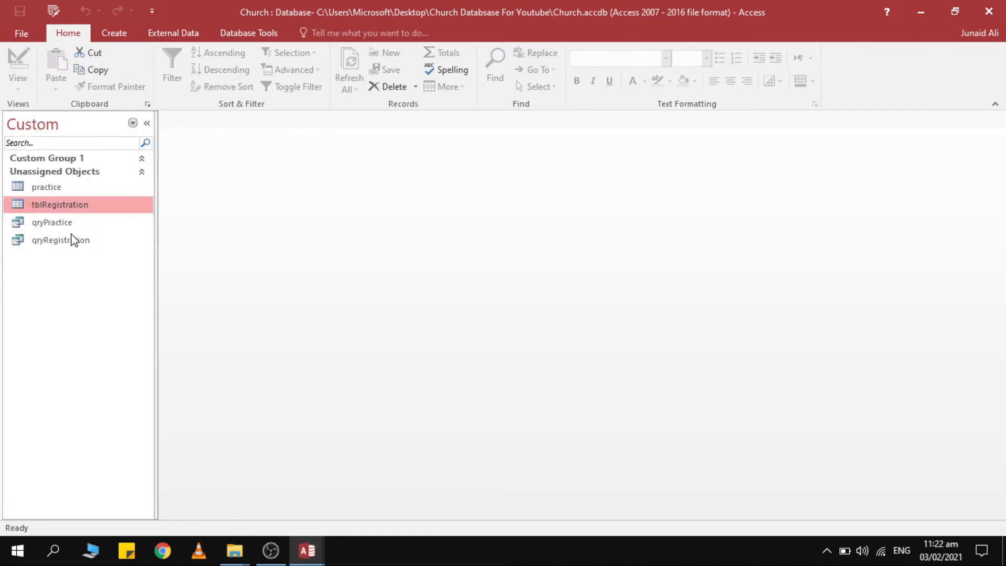
pyautogui.keyDown('ctrl'); pyautogui.click(68, 242); pyautogui.keyUp('ctrl')
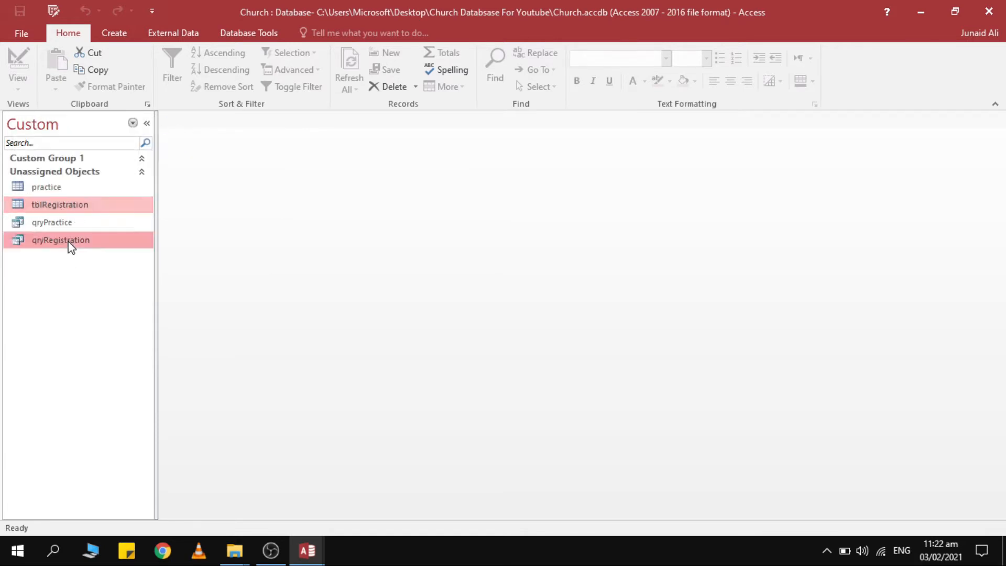
pyautogui.rightClick(73, 210)
pyautogui.click(55, 209)
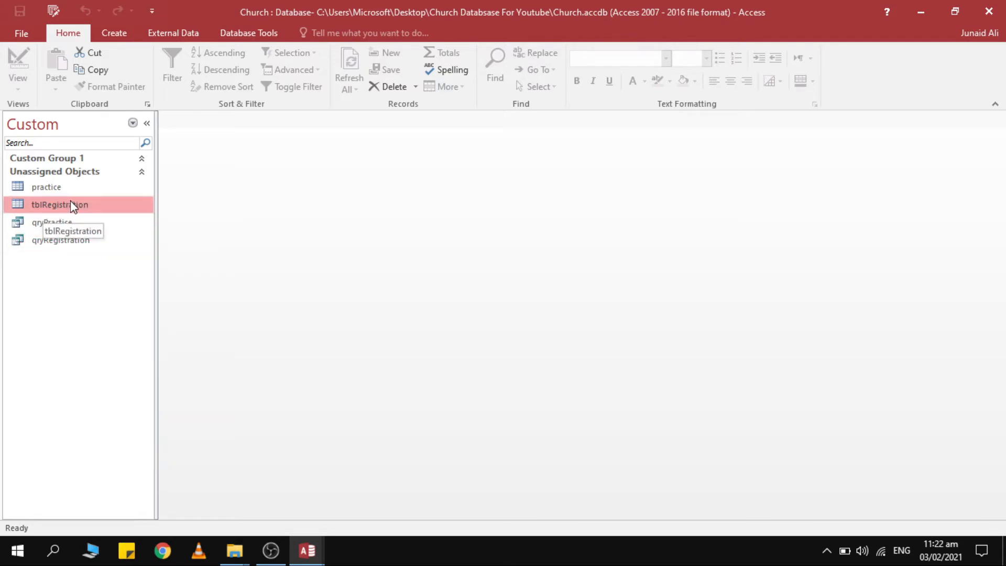
pyautogui.keyDown('ctrl'); pyautogui.click(76, 244); pyautogui.keyUp('ctrl')
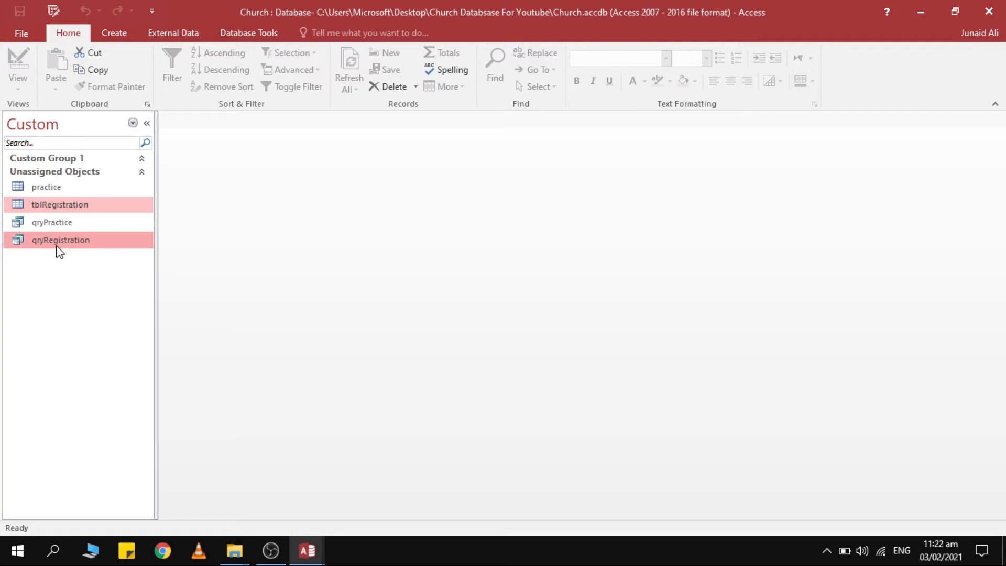
pyautogui.rightClick(64, 251)
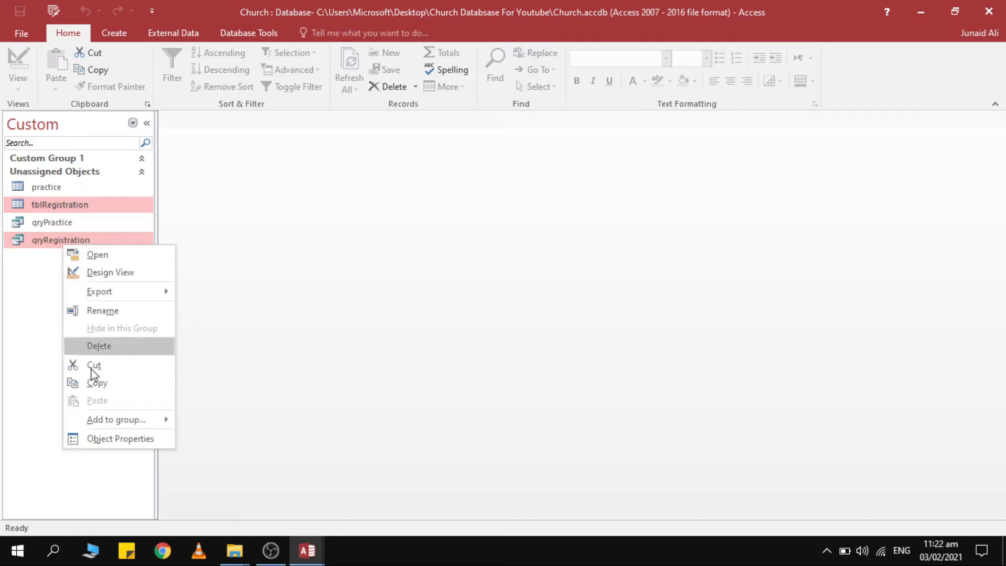
pyautogui.moveTo(160, 426)
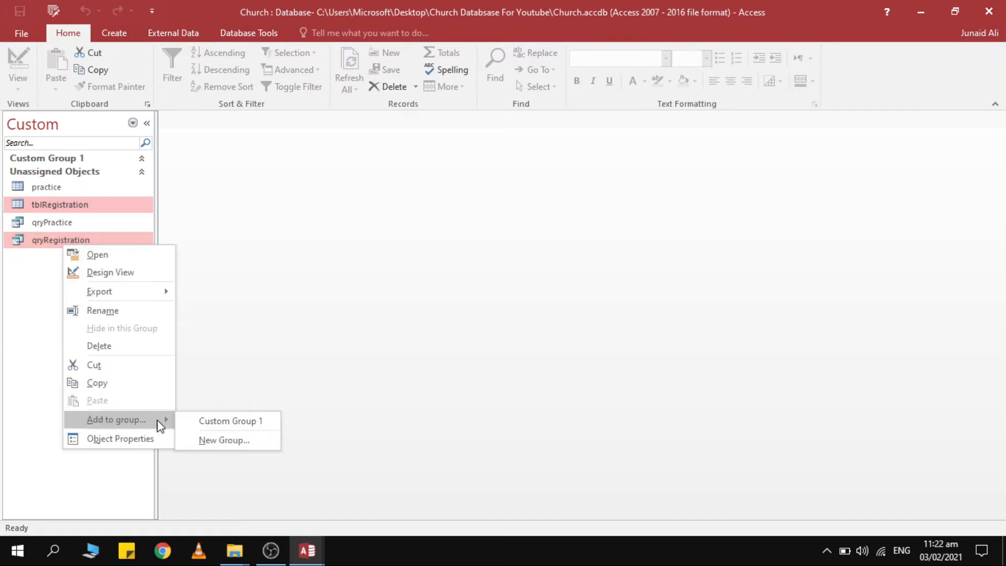
pyautogui.click(222, 422)
# Rename Custom Group 1 to 'Registration'.
pyautogui.doubleClick(64, 158)
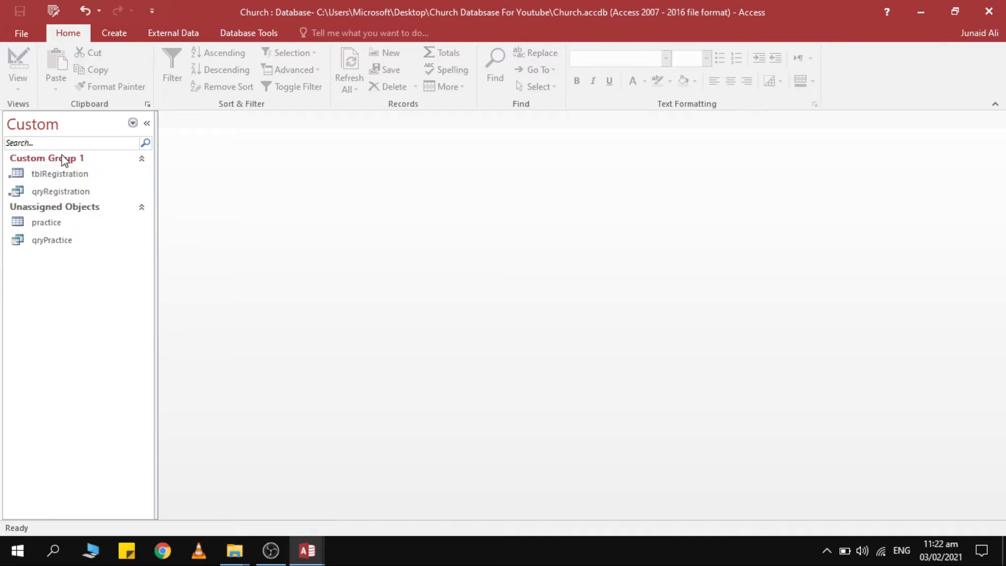
pyautogui.click(63, 159)
pyautogui.click(64, 160)
pyautogui.rightClick(63, 157)
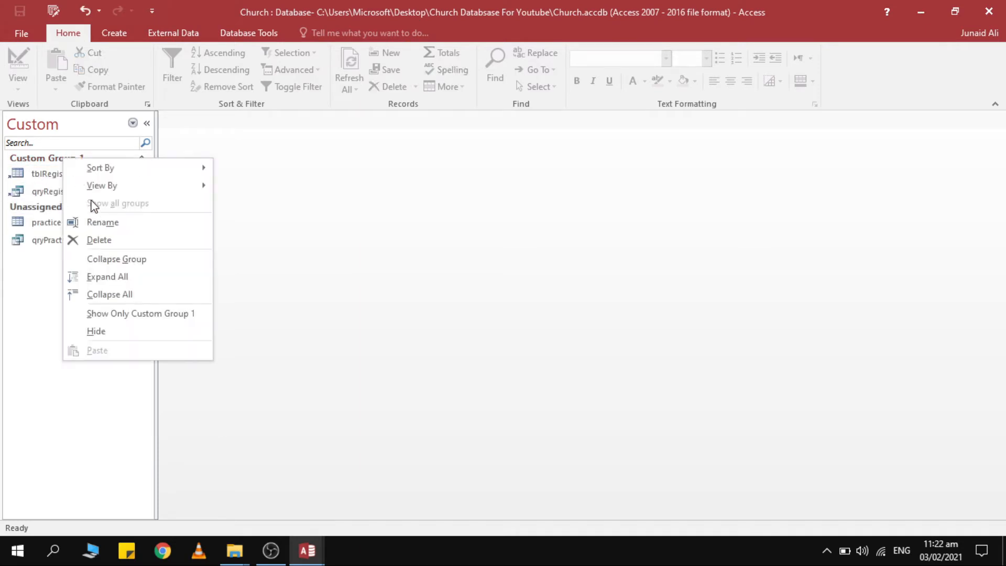
pyautogui.click(116, 222)
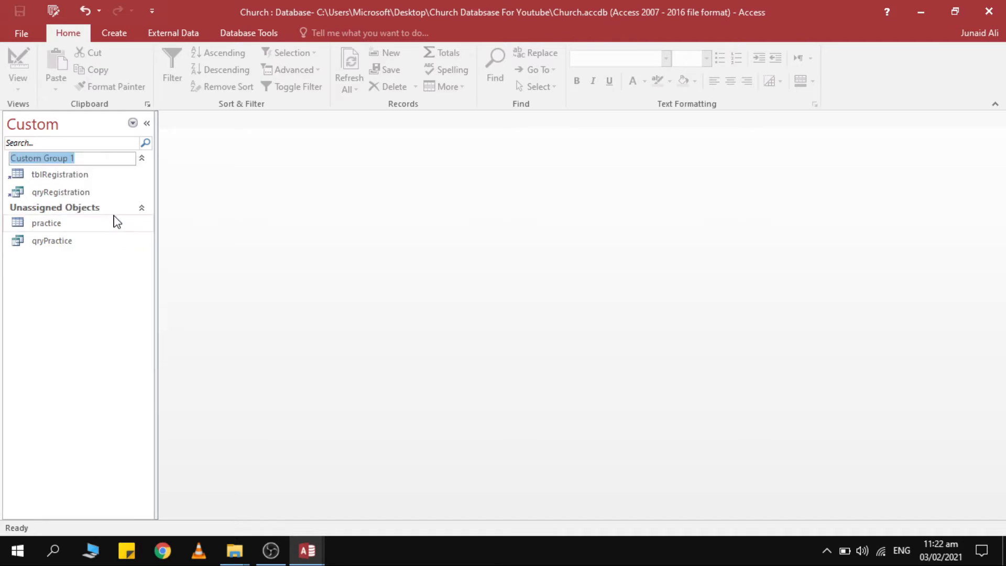
pyautogui.write('Regist')
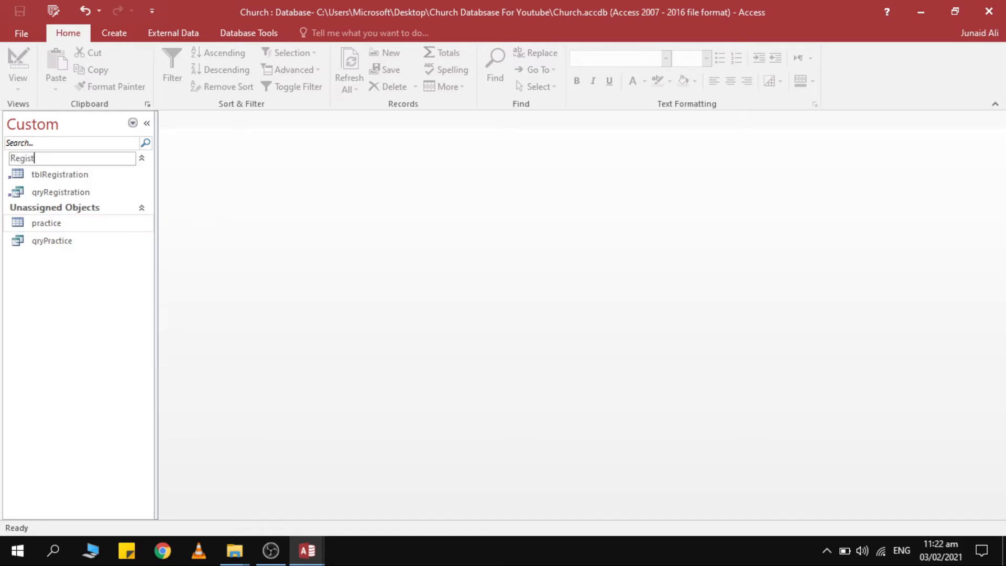
pyautogui.write('ration')
pyautogui.press('Return')
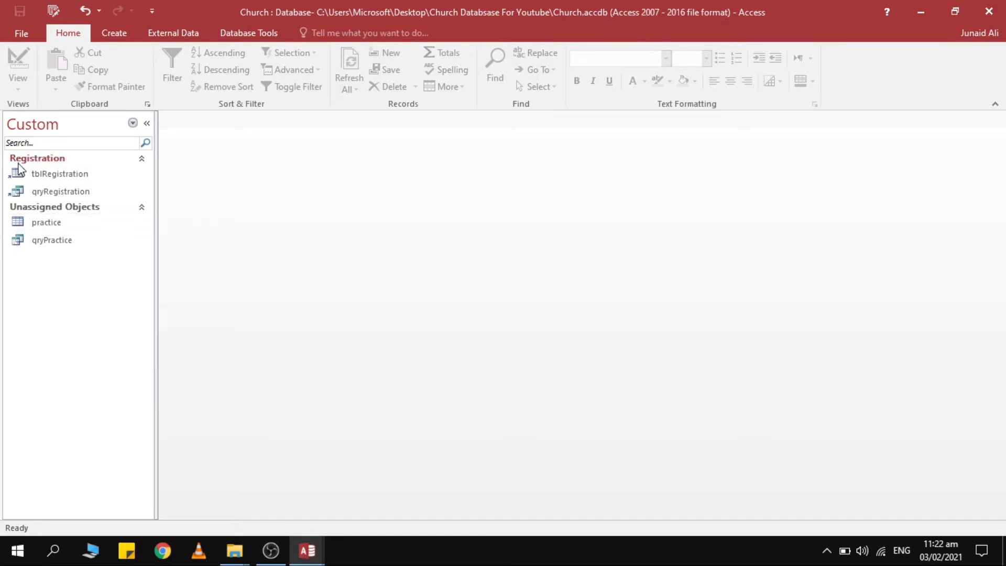
# Select tblRegistration and qryRegistration in the Registration group, then show the Create commands.
pyautogui.click(51, 178)
pyautogui.click(58, 190)
pyautogui.click(63, 173)
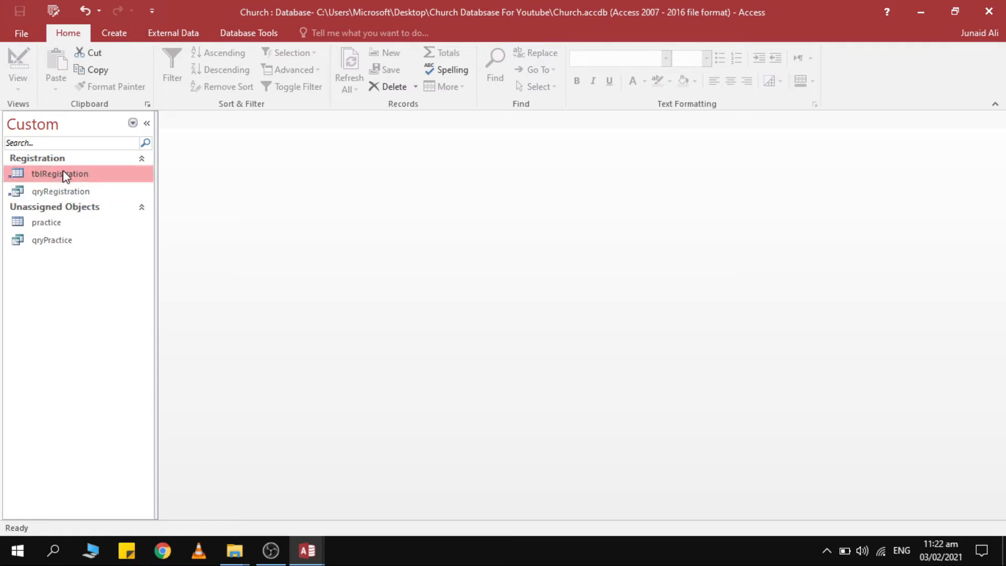
pyautogui.click(67, 190)
pyautogui.click(70, 177)
pyautogui.click(63, 192)
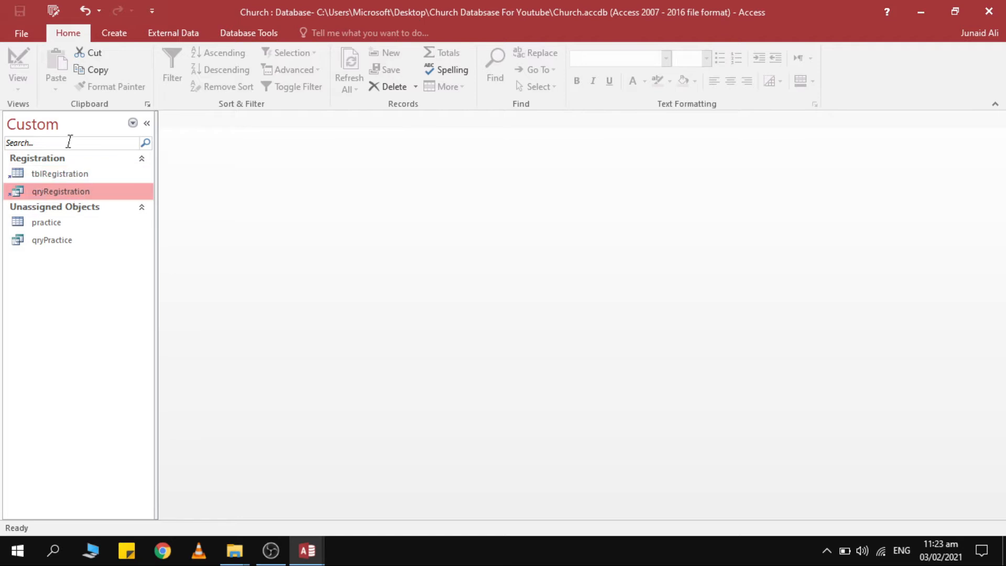
pyautogui.click(114, 33)
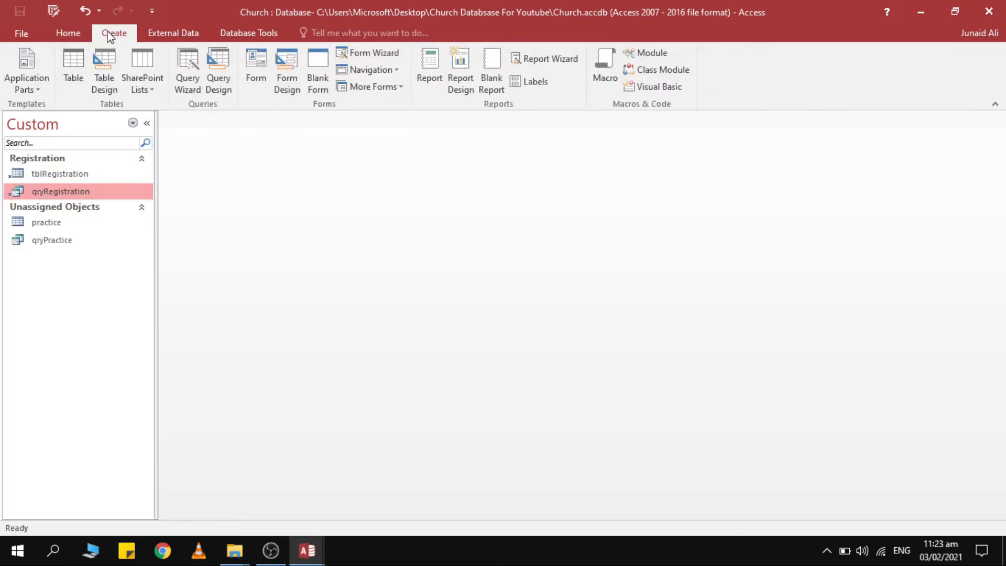
# Start a blank Form Design, save it as fmRegistration, and select its Detail section.
pyautogui.click(290, 64)
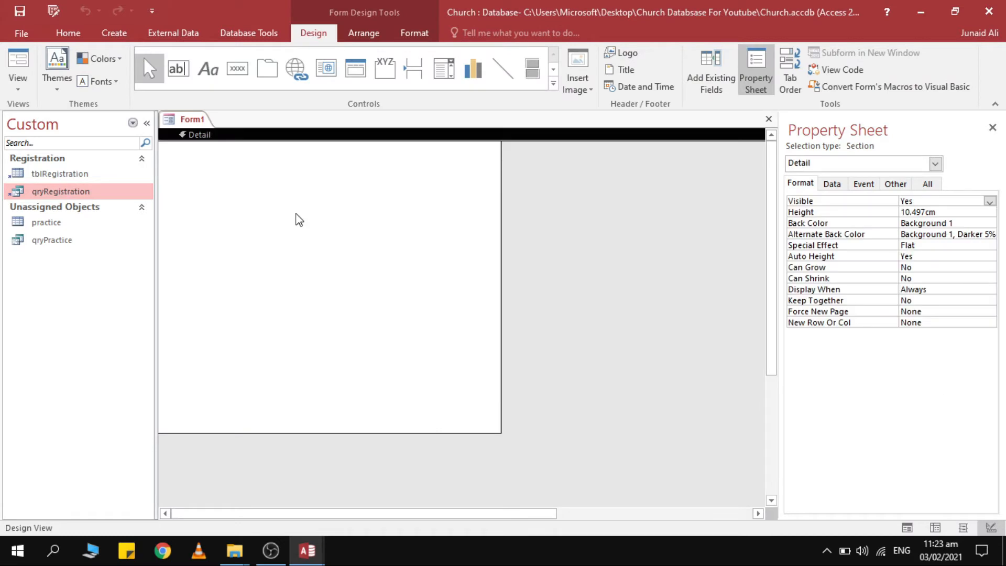
pyautogui.hotkey('ctrl', 's')
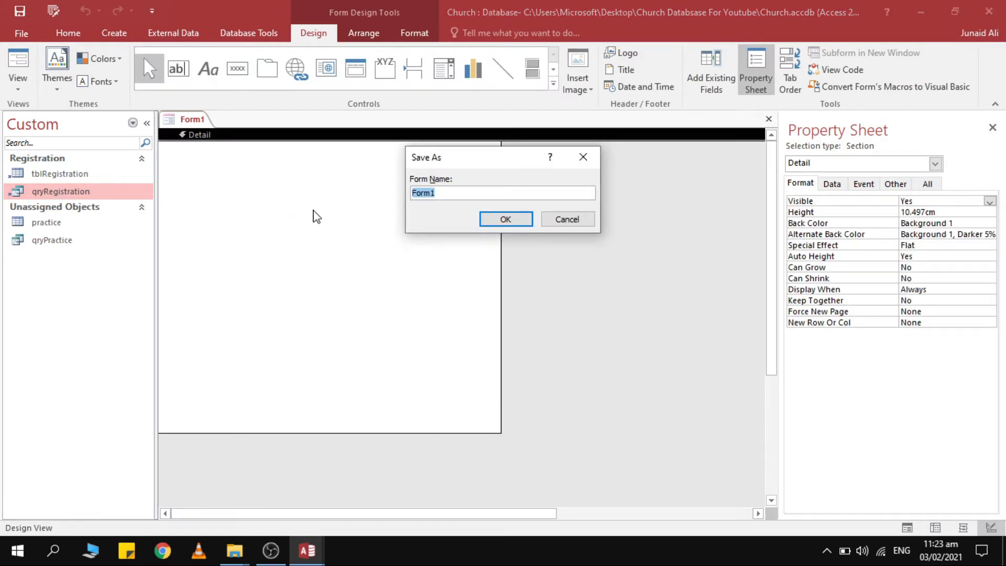
pyautogui.write('fmRegistration')
pyautogui.press('Return')
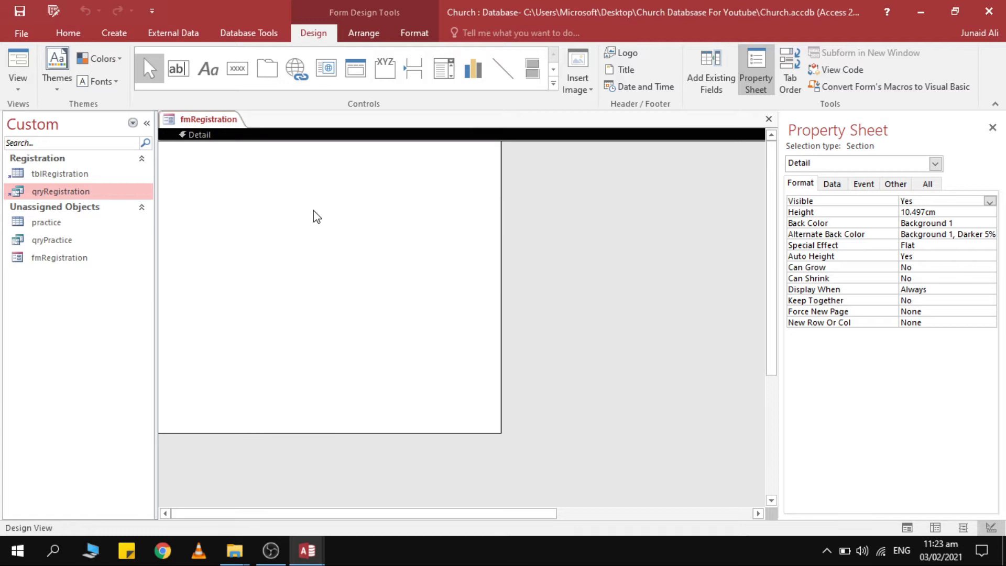
pyautogui.click(366, 238)
# Set the form's Record Source to qryRegistration on the Property Sheet's All tab.
pyautogui.click(101, 196)
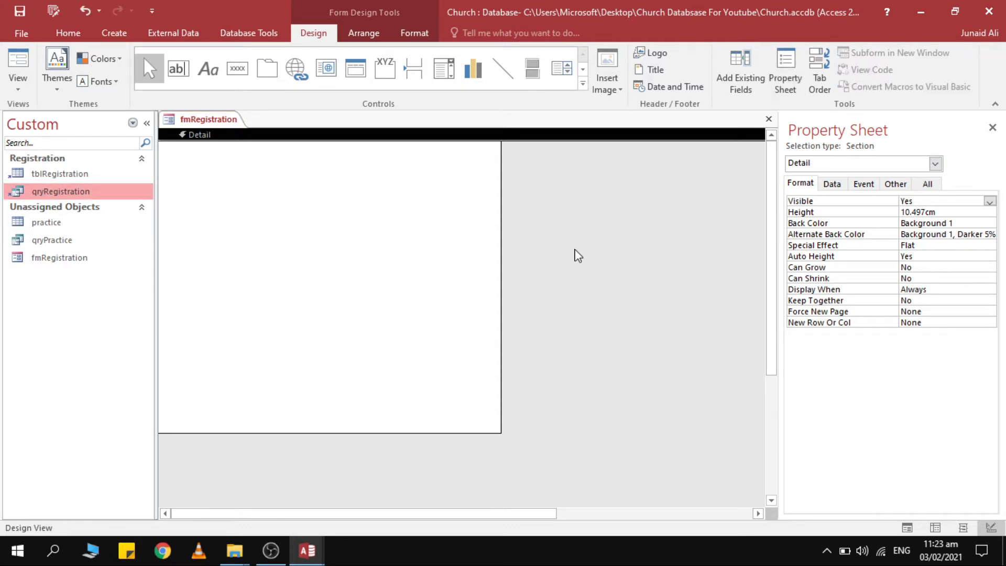
pyautogui.click(593, 185)
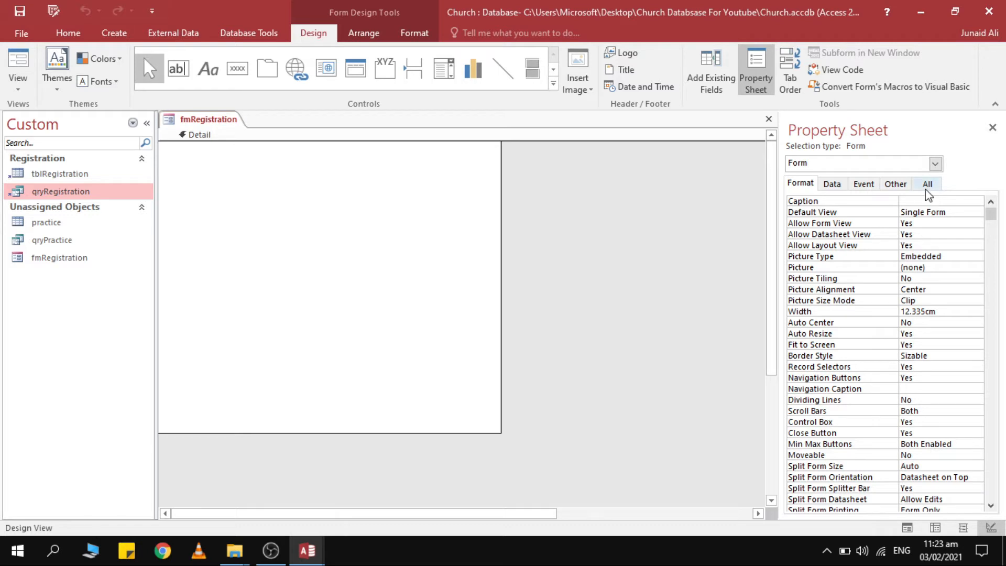
pyautogui.click(927, 185)
pyautogui.click(937, 203)
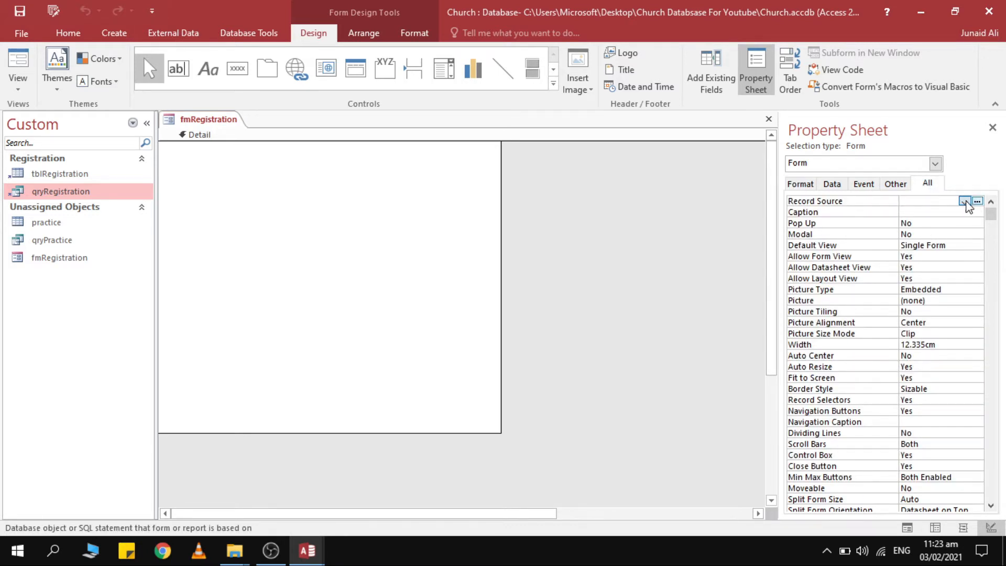
pyautogui.click(964, 201)
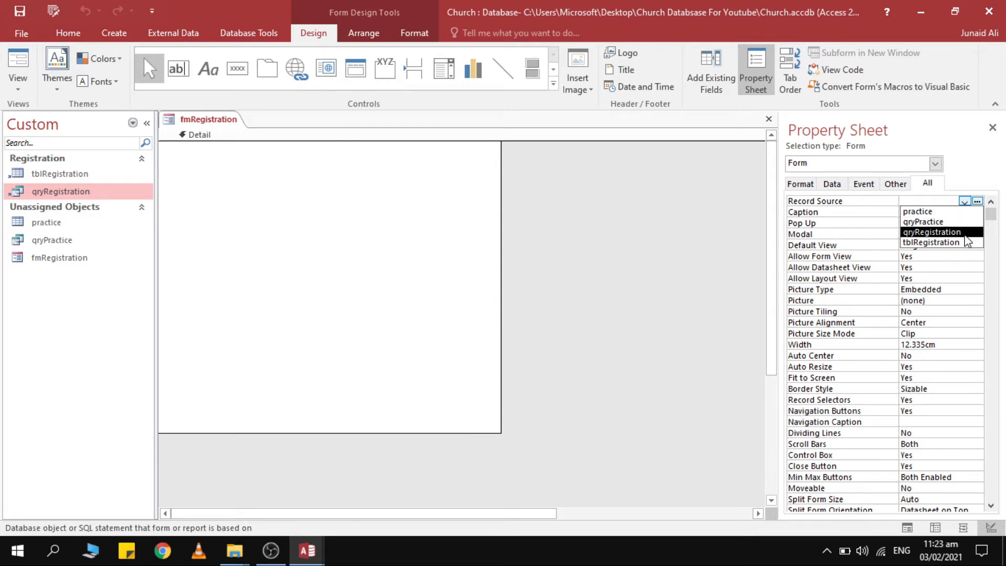
pyautogui.click(938, 232)
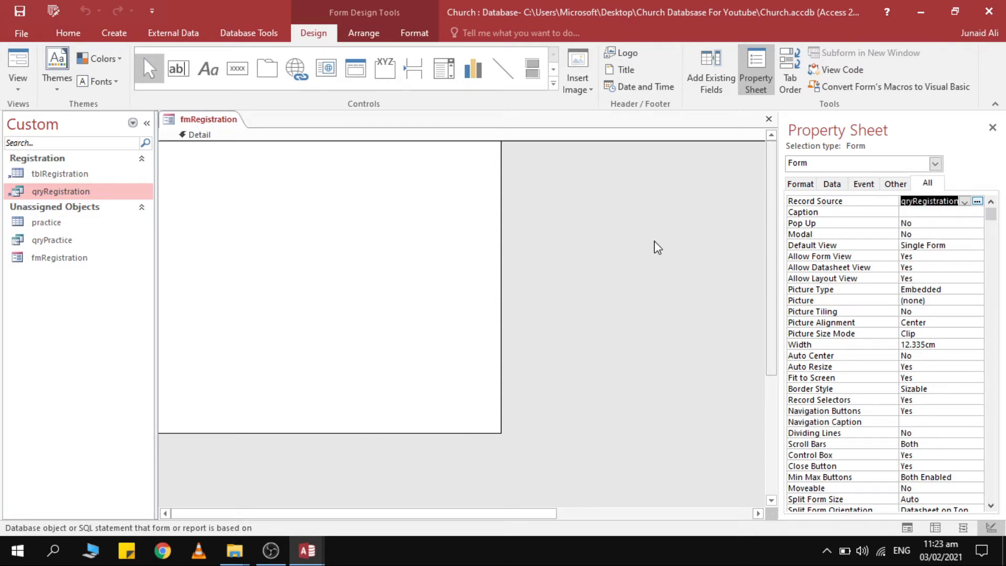
# Browse the Add Existing Fields list of available fields.
pyautogui.click(733, 84)
pyautogui.scroll(-2, 832, 224)
pyautogui.scroll(2, 838, 218)
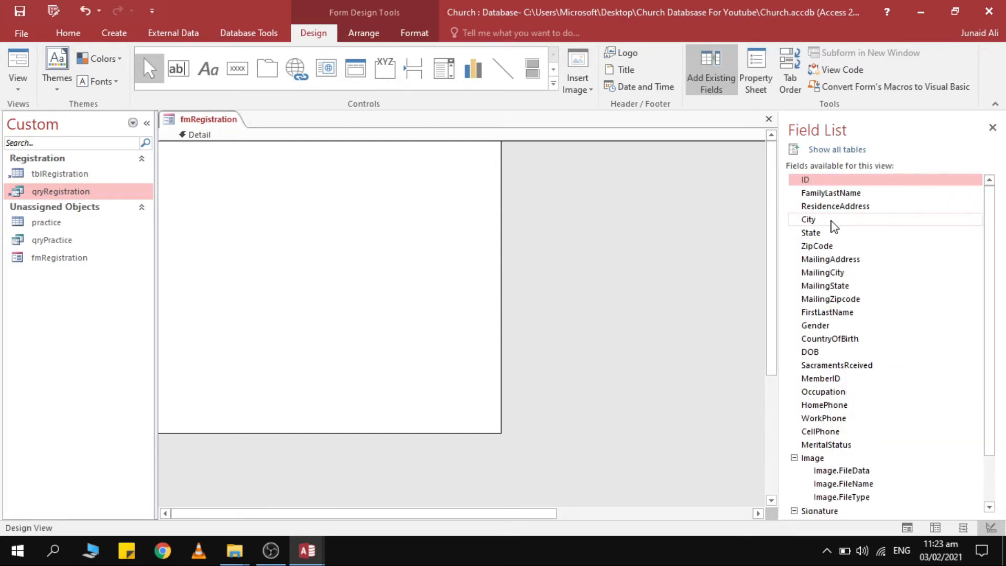
pyautogui.scroll(-2, 832, 224)
pyautogui.click(710, 78)
pyautogui.click(711, 84)
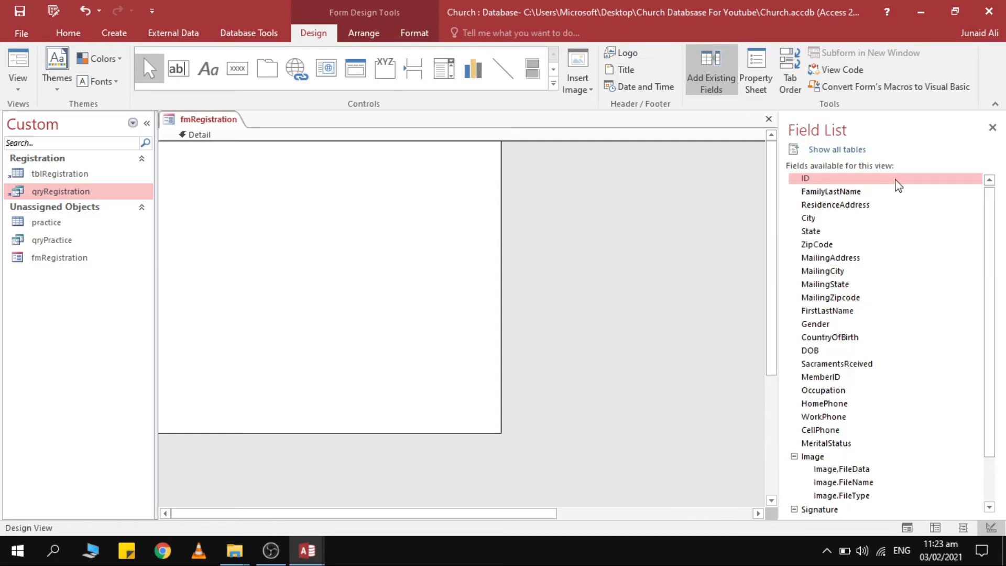
pyautogui.click(756, 78)
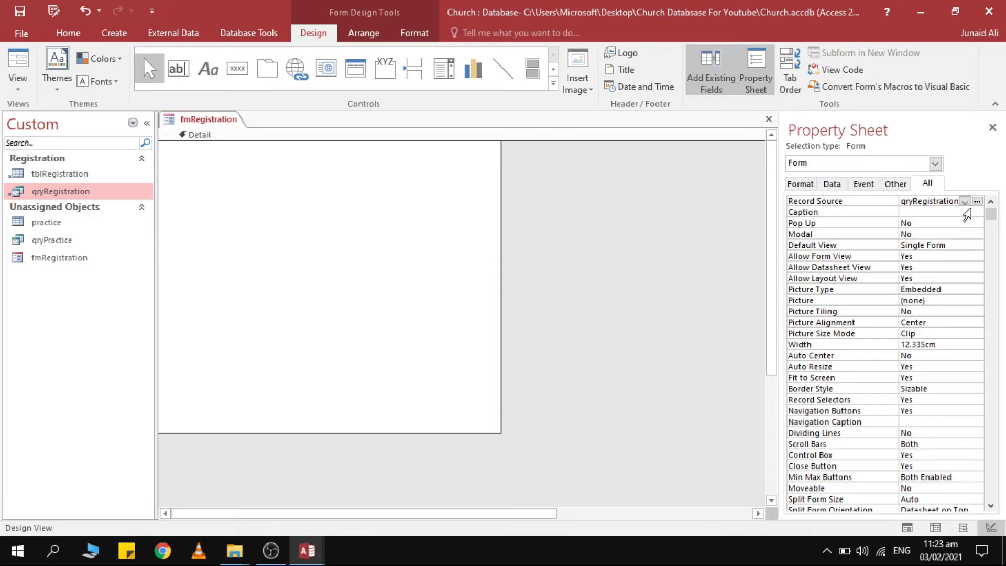
# Clear the Record Source, then set it back to qryRegistration.
pyautogui.click(964, 202)
pyautogui.press('BackSpace')
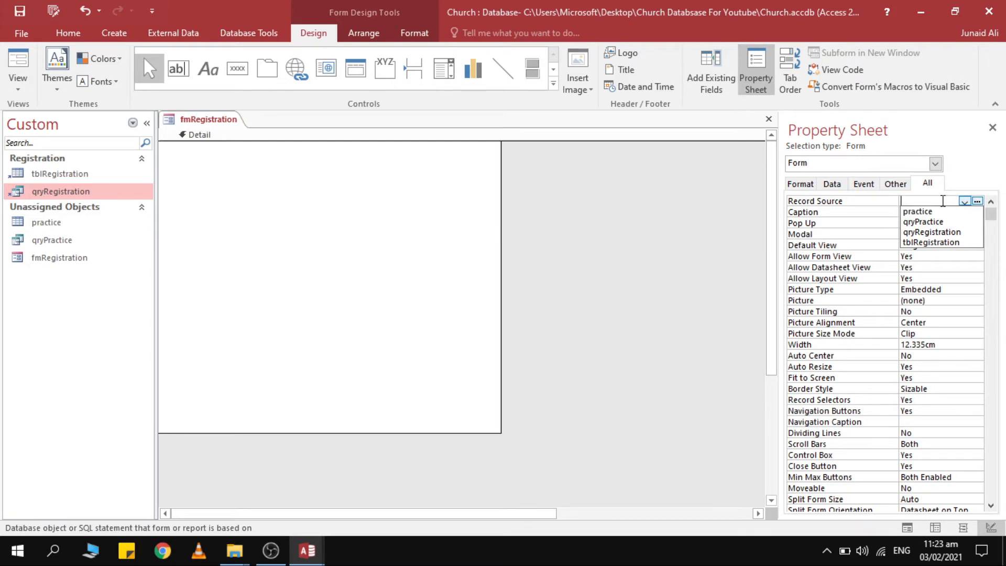
pyautogui.click(711, 73)
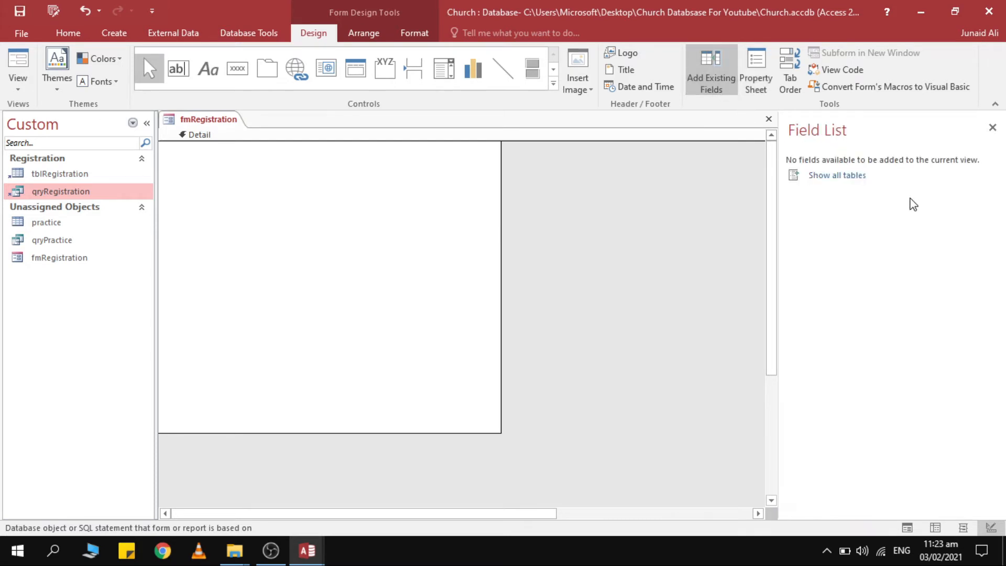
pyautogui.click(756, 74)
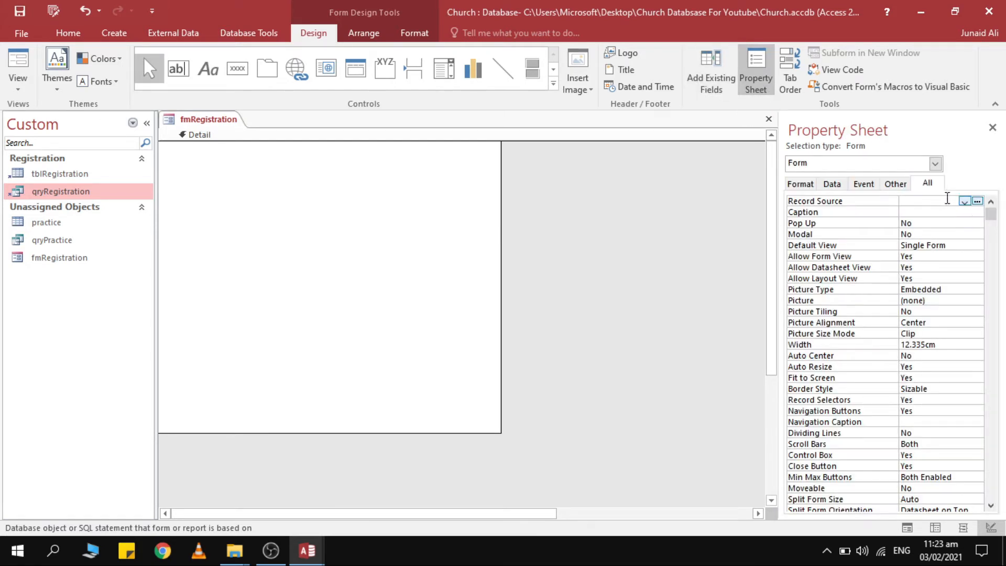
pyautogui.click(966, 204)
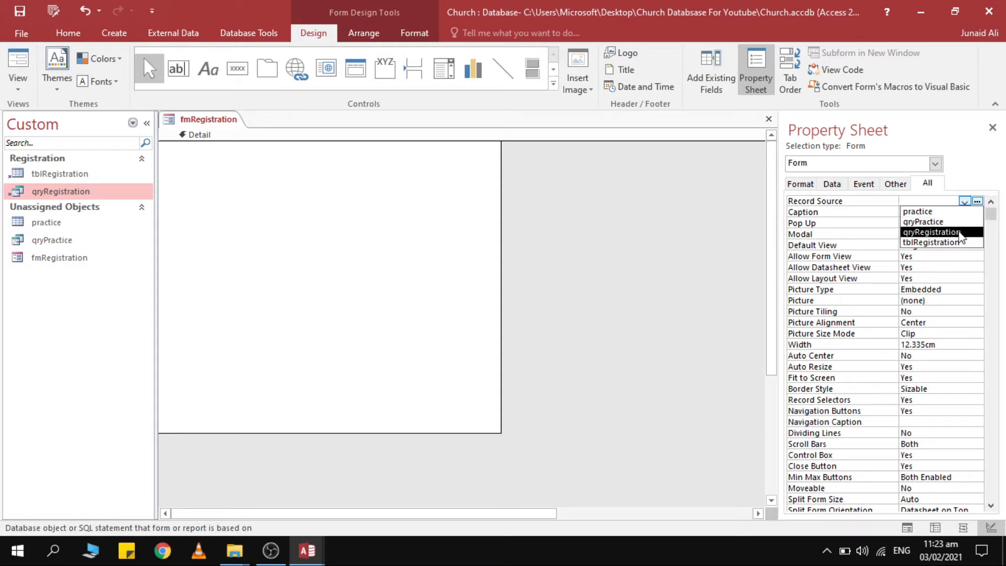
pyautogui.click(959, 233)
# Pick the ResidenceAddress, City and State fields in the field list, then switch to the reference form.
pyautogui.click(711, 74)
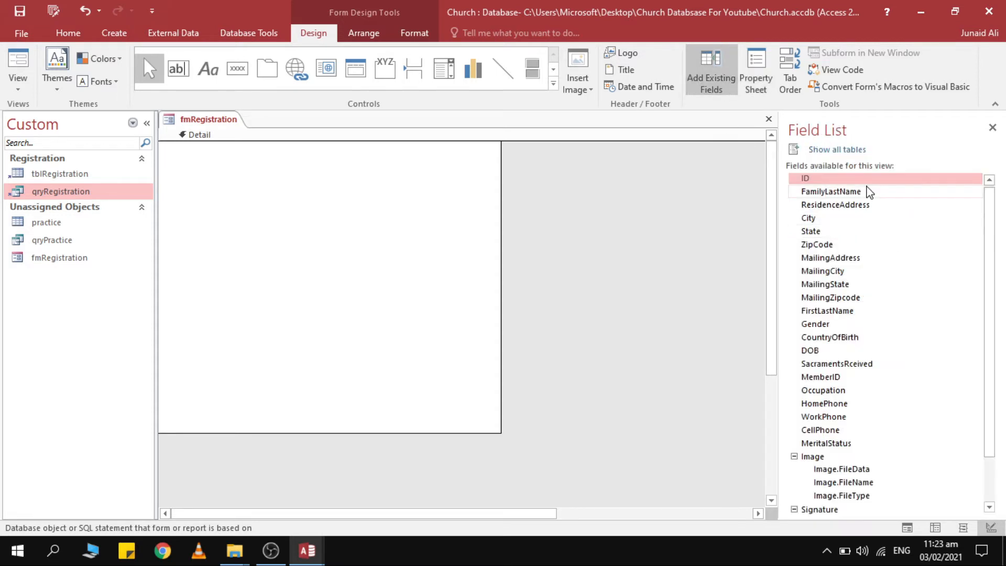
pyautogui.scroll(-2, 882, 276)
pyautogui.scroll(2, 880, 280)
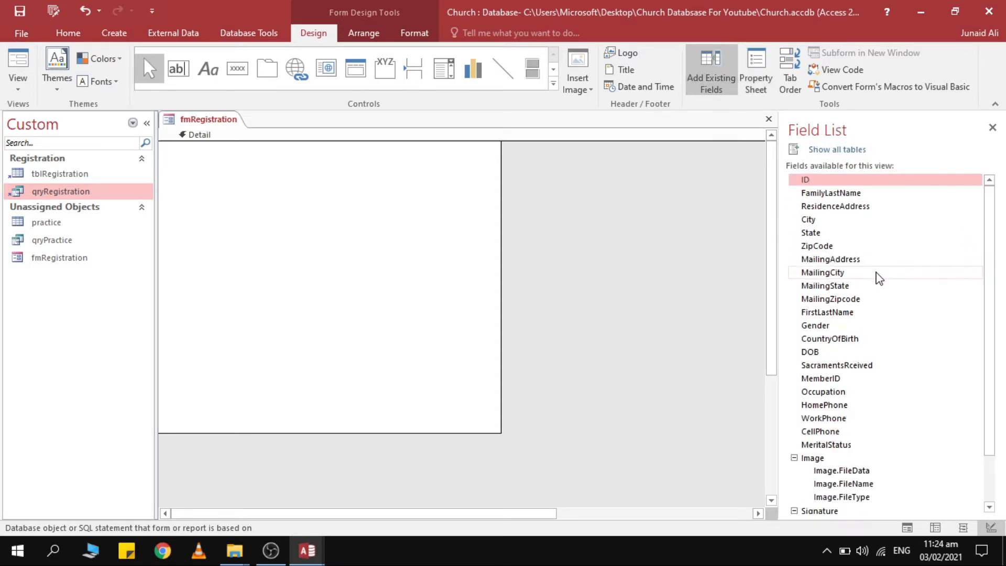
pyautogui.click(853, 206)
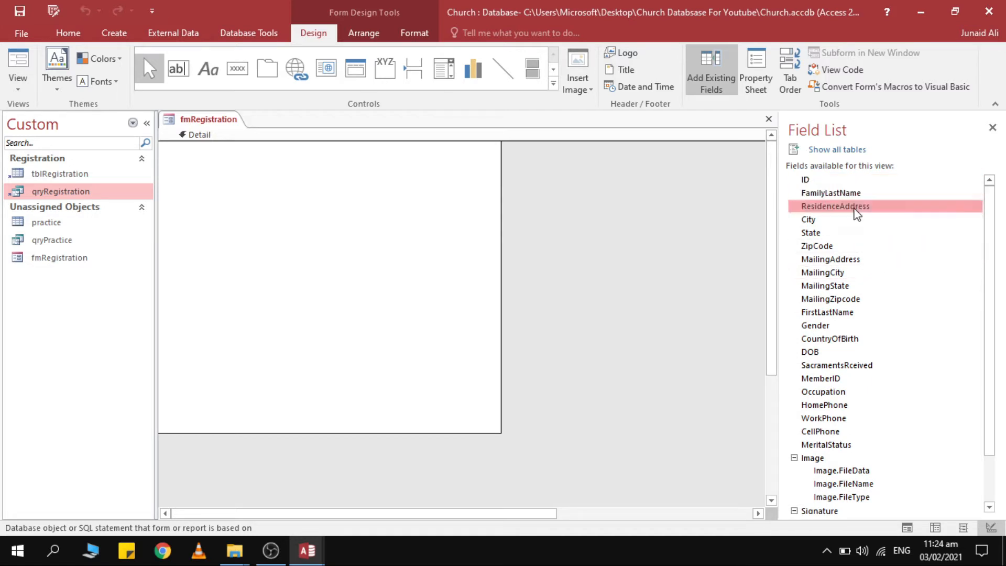
pyautogui.click(856, 220)
pyautogui.click(854, 232)
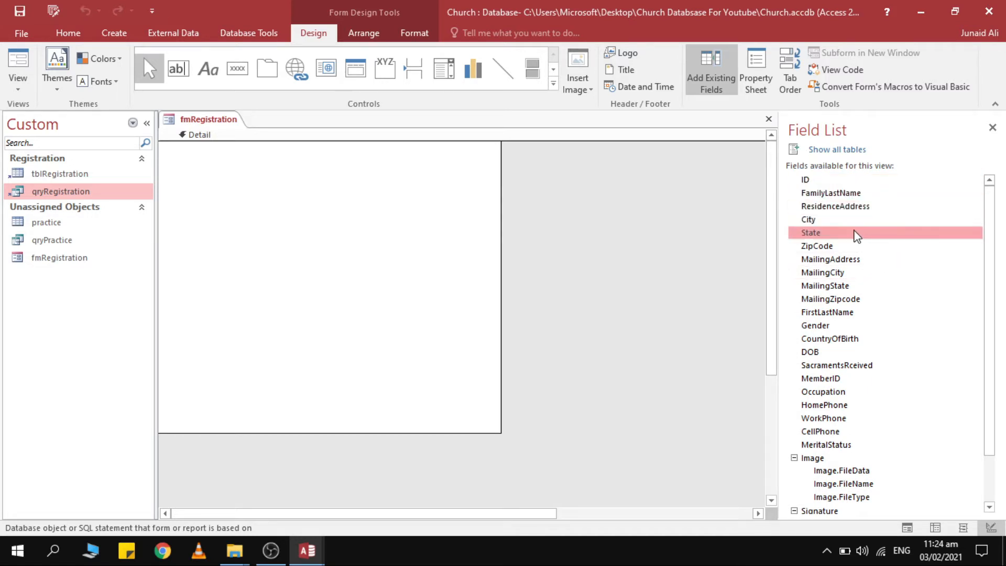
pyautogui.click(256, 242)
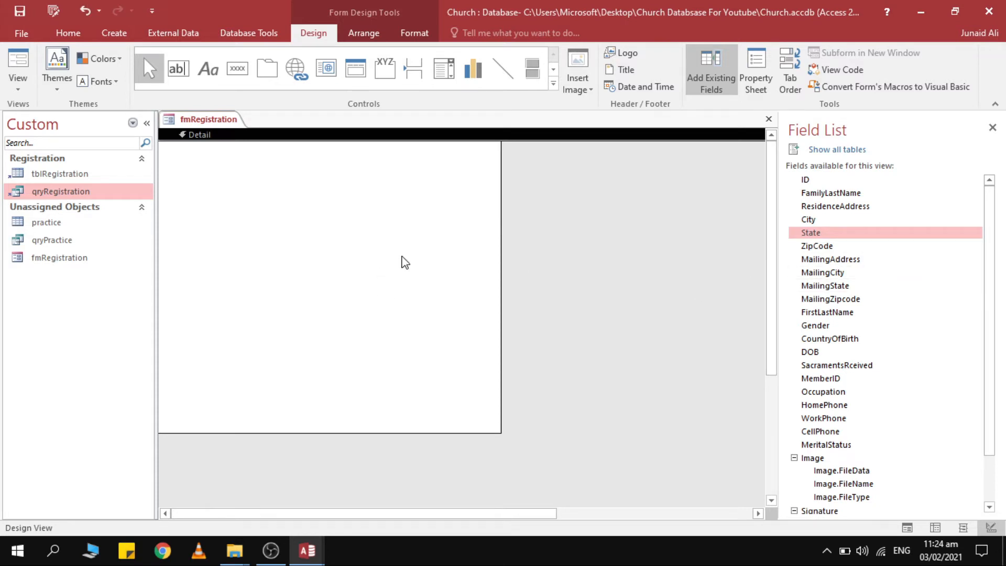
pyautogui.hotkey('alt', 'Tab')
pyautogui.hotkey('alt', 'Tab')
pyautogui.hotkey('alt', 'Tab')
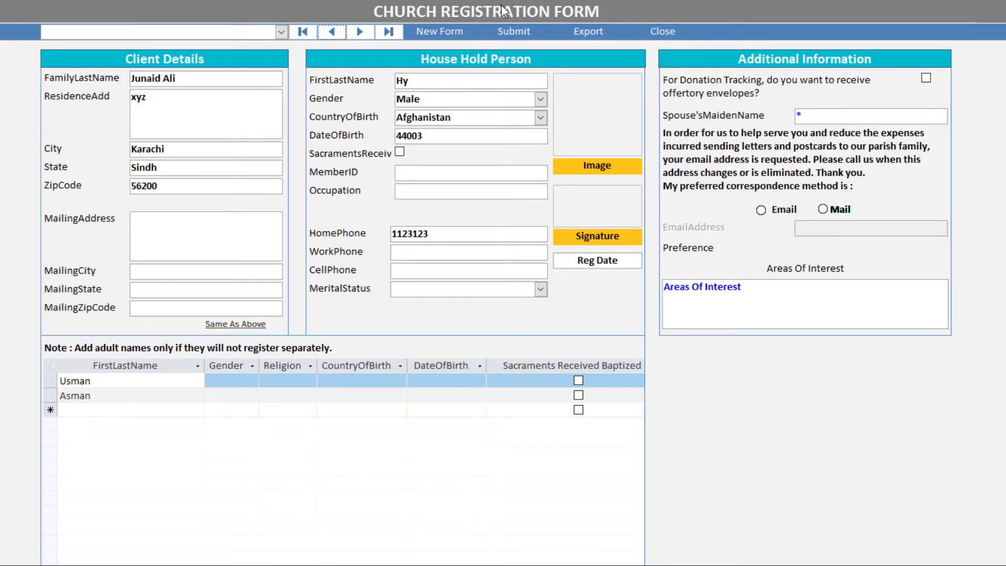
pyautogui.hotkey('alt', 'Tab')
pyautogui.press('Tab')
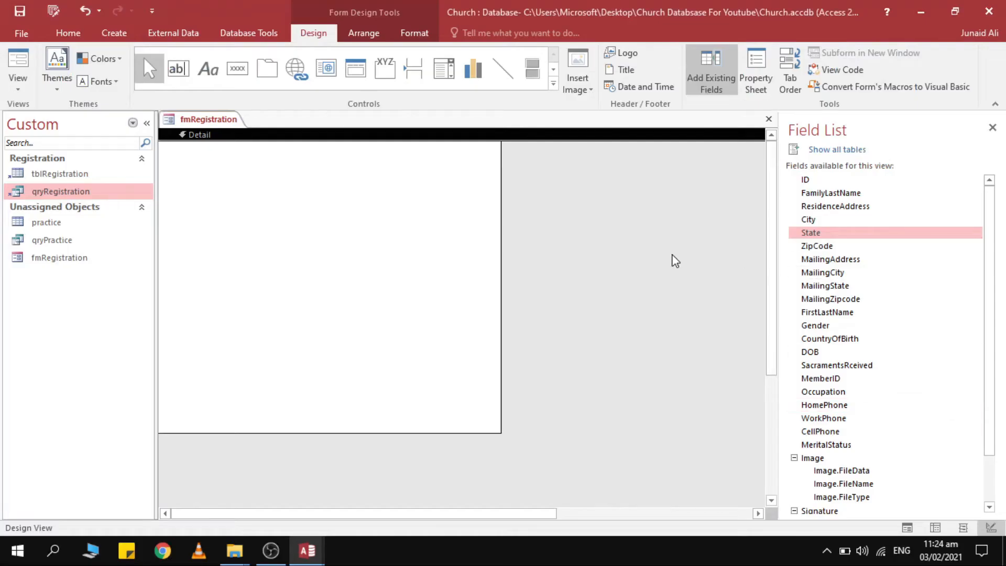
pyautogui.click(853, 205)
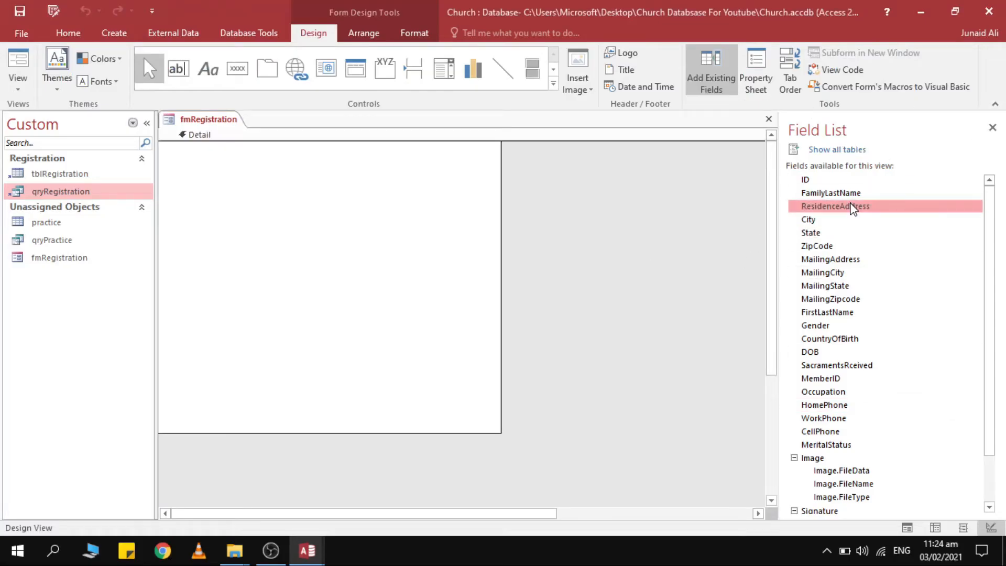
pyautogui.hotkey('alt', 'Tab')
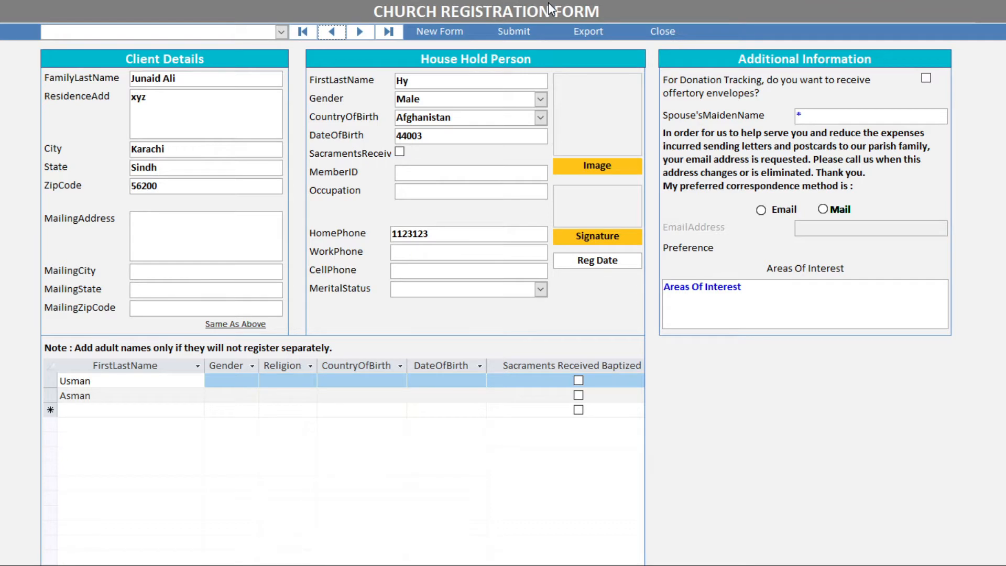
pyautogui.hotkey('alt', 'Tab')
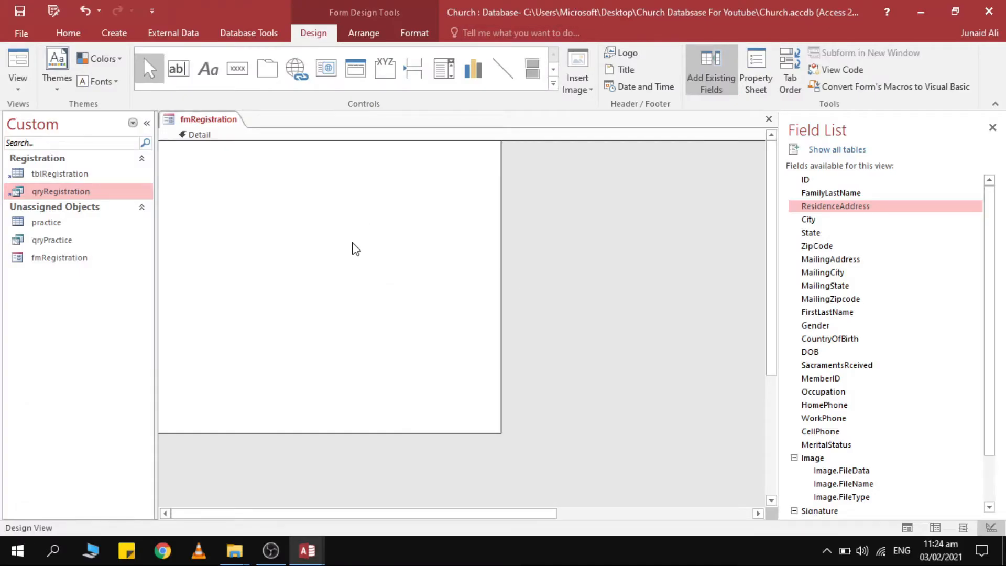
pyautogui.click(353, 247)
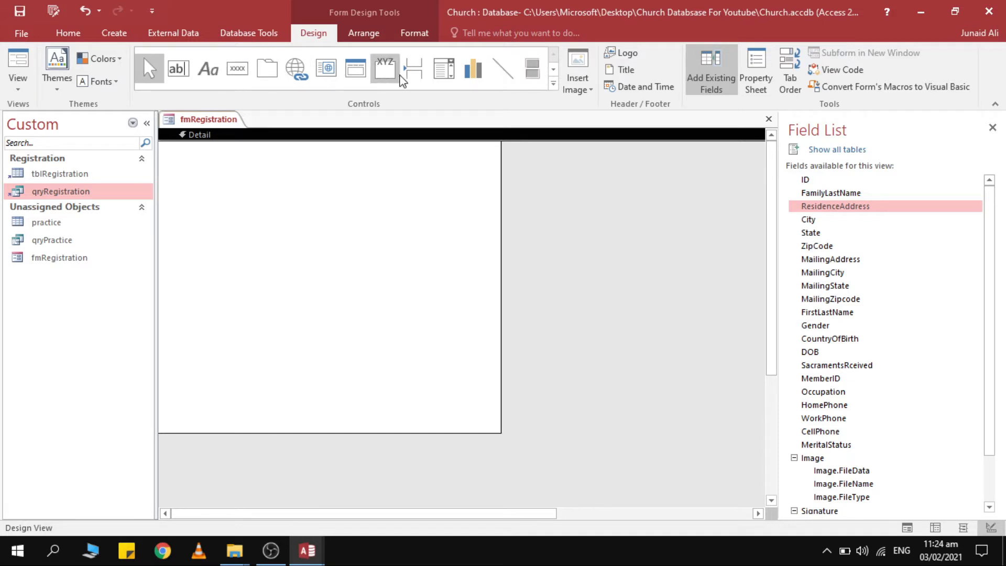
# Draw a Rectangle in the Detail area and move it further down.
pyautogui.click(554, 87)
pyautogui.click(179, 92)
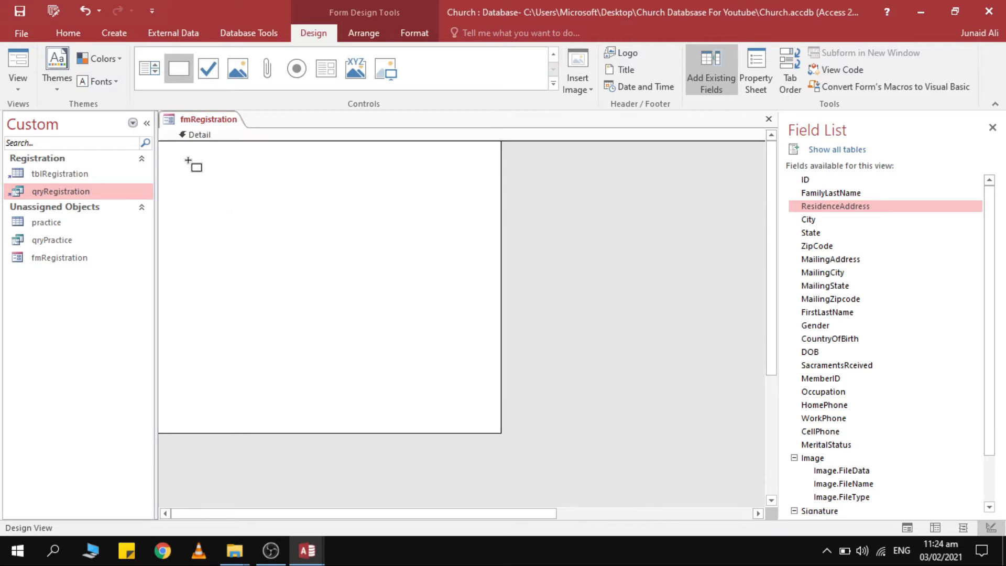
pyautogui.click(218, 154)
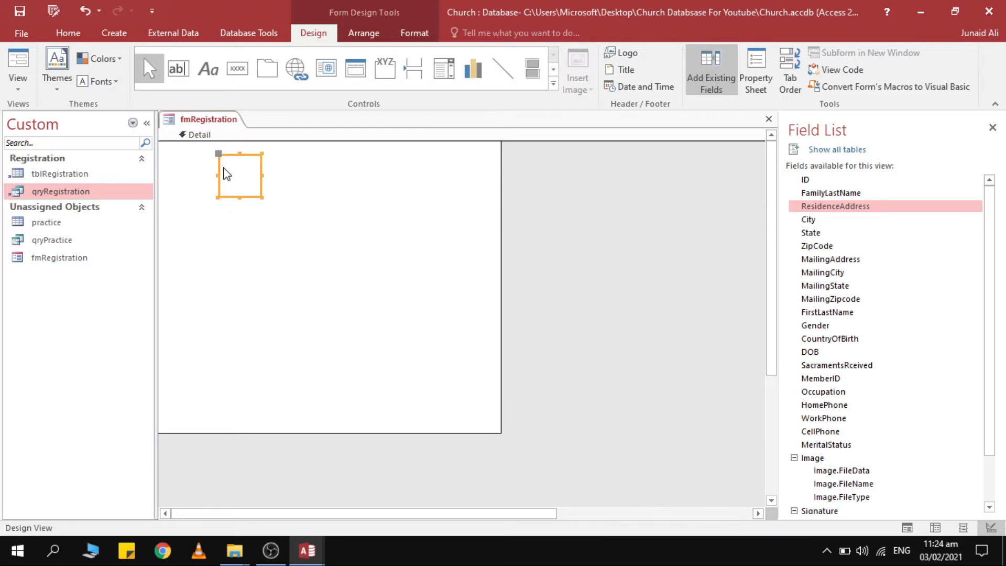
pyautogui.moveTo(254, 157); pyautogui.dragTo(245, 254)
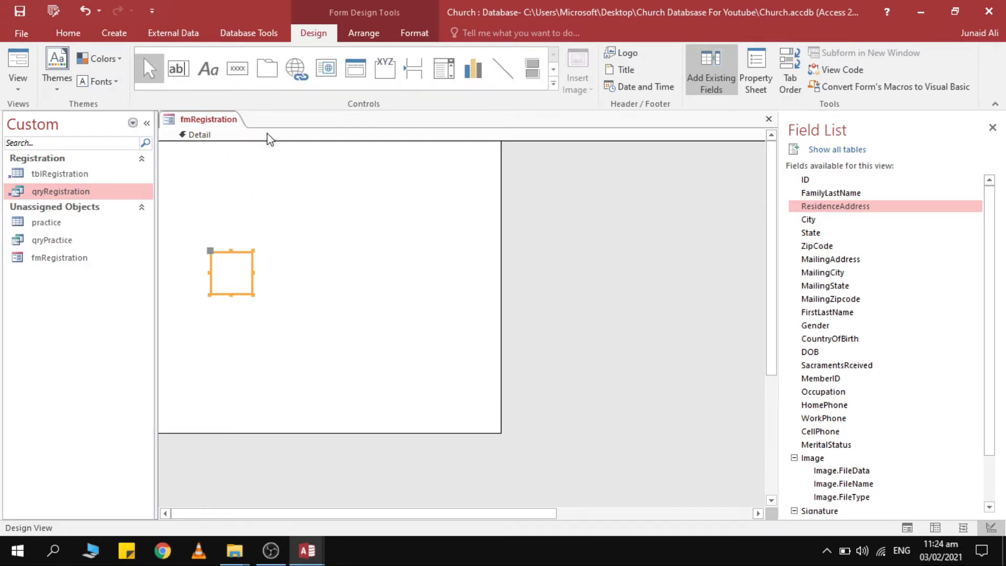
# Add Form Header and Footer sections to fmRegistration.
pyautogui.click(275, 136)
pyautogui.rightClick(289, 186)
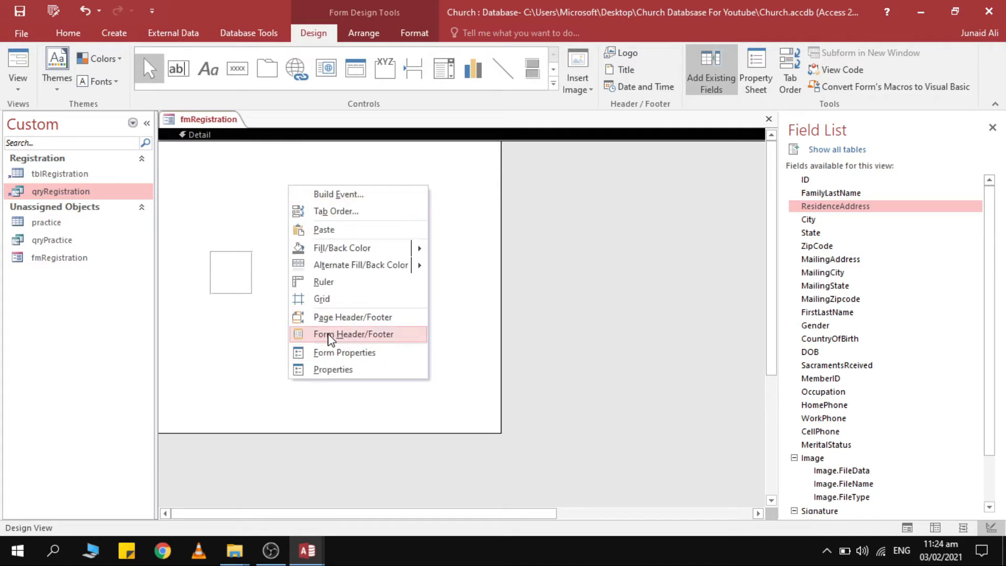
pyautogui.click(350, 335)
pyautogui.click(311, 192)
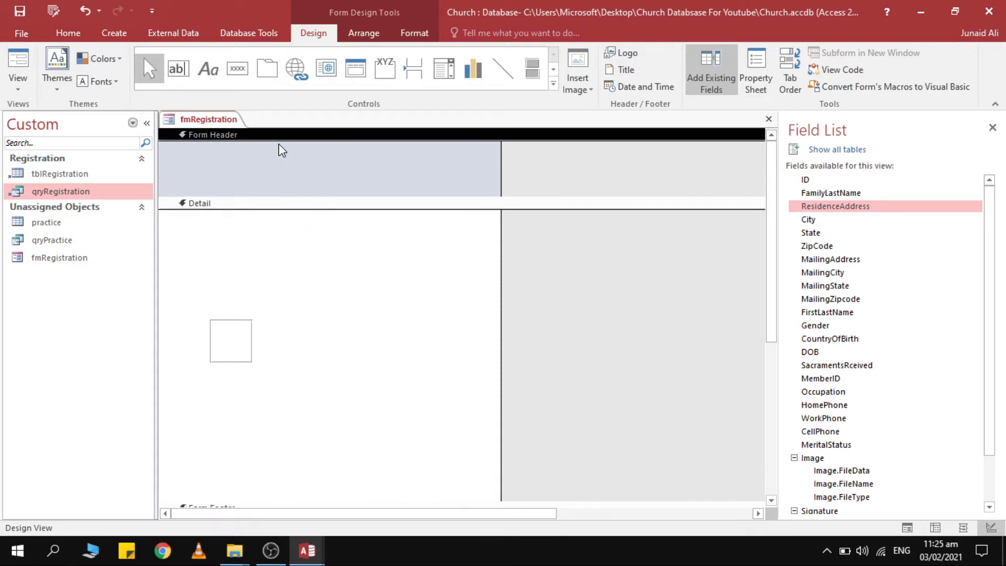
pyautogui.rightClick(296, 279)
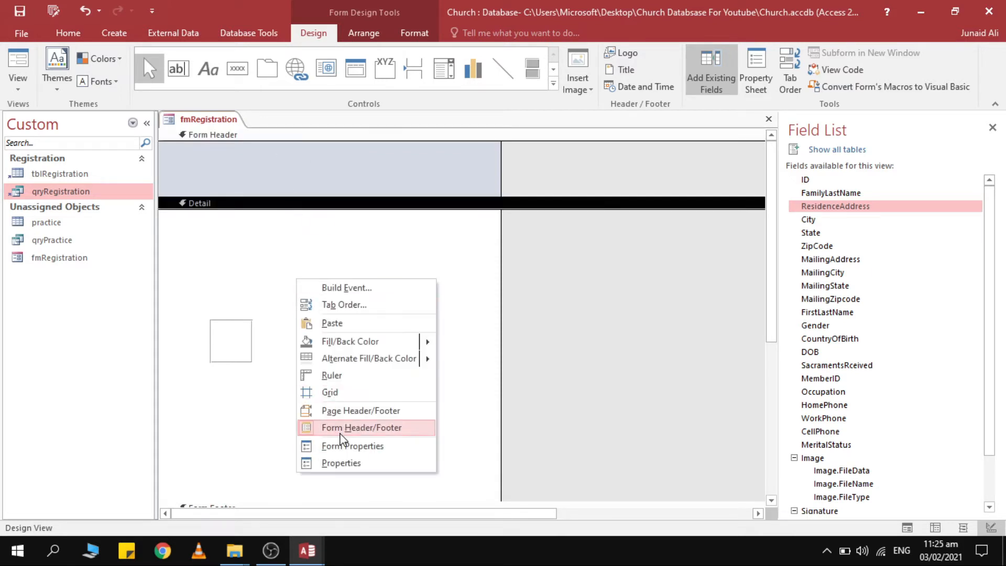
pyautogui.click(374, 274)
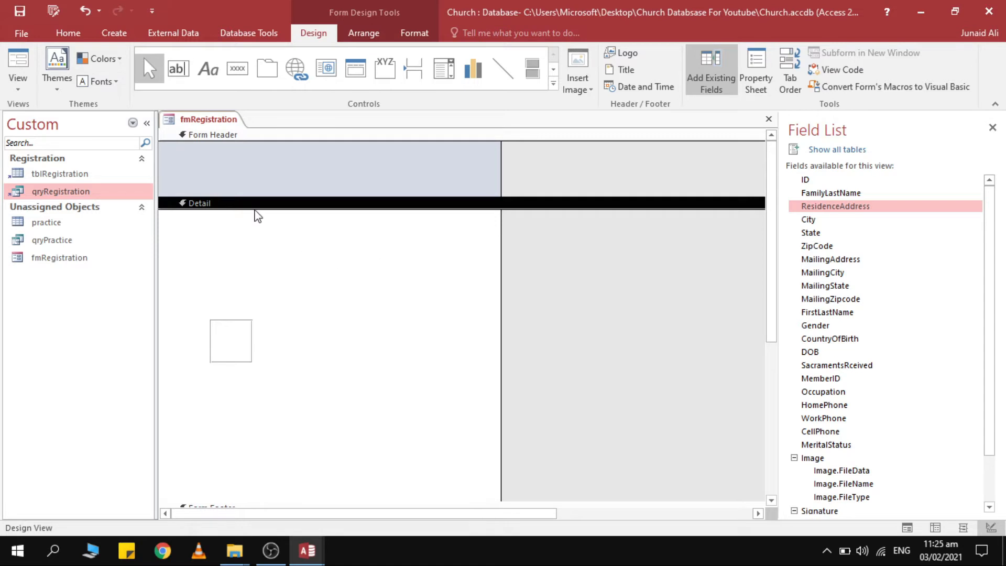
pyautogui.moveTo(253, 309); pyautogui.dragTo(255, 366)
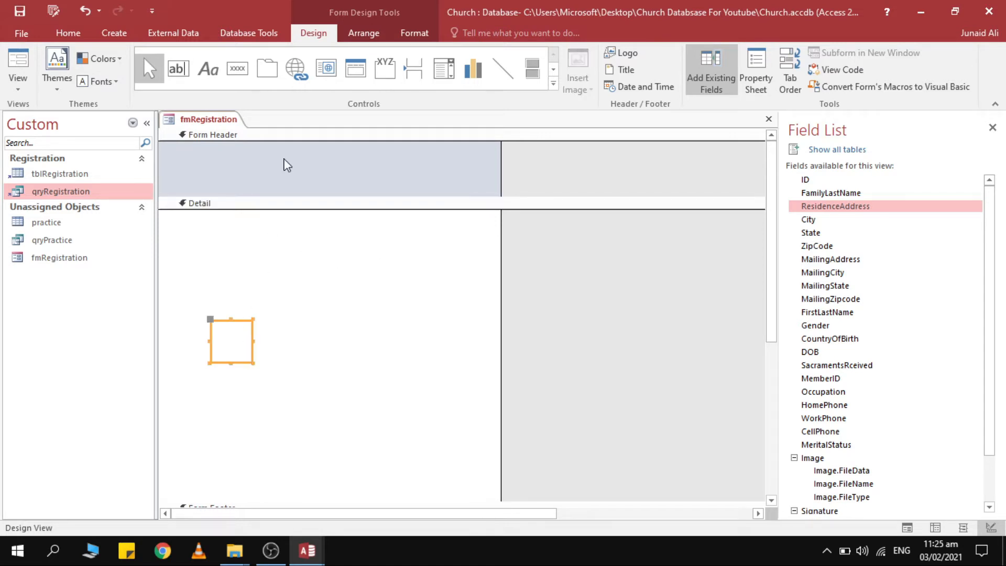
# Fill the Form Header dark navy.
pyautogui.click(292, 139)
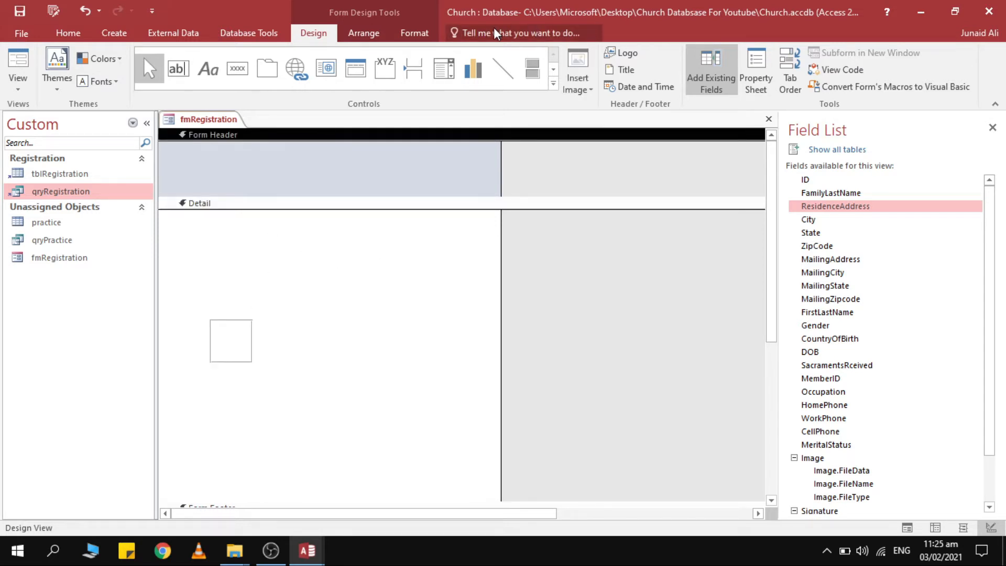
pyautogui.click(414, 34)
pyautogui.click(607, 54)
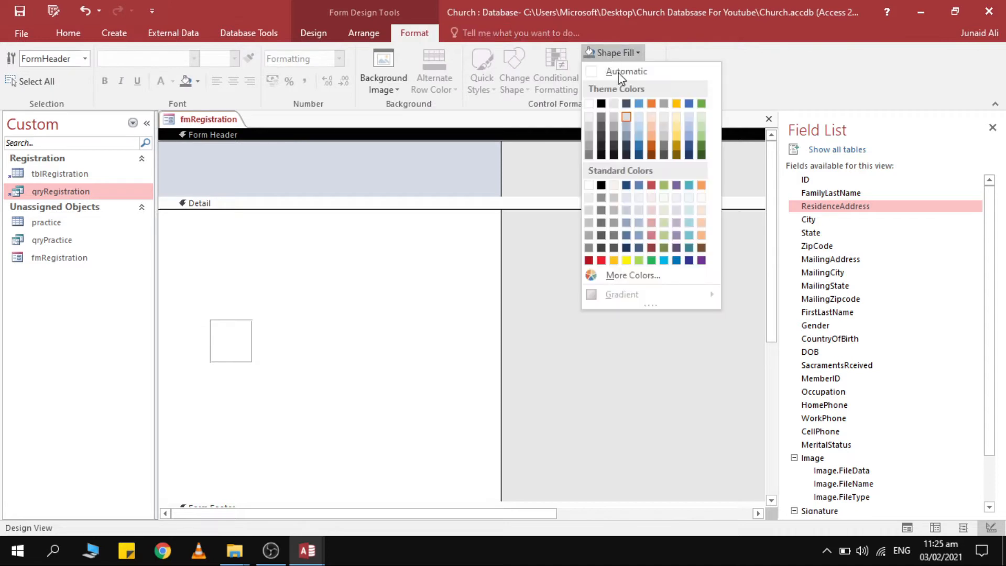
pyautogui.click(626, 108)
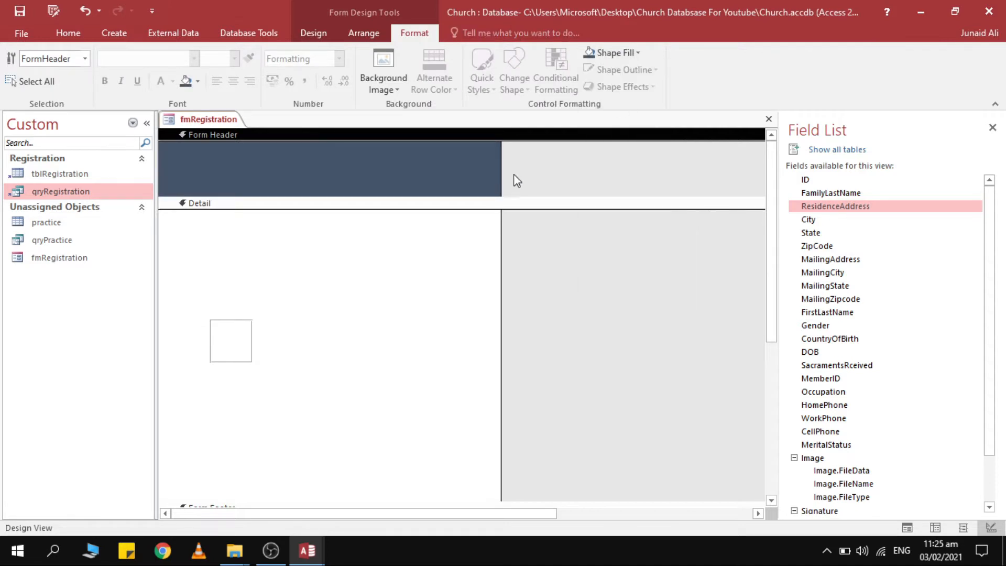
pyautogui.click(603, 54)
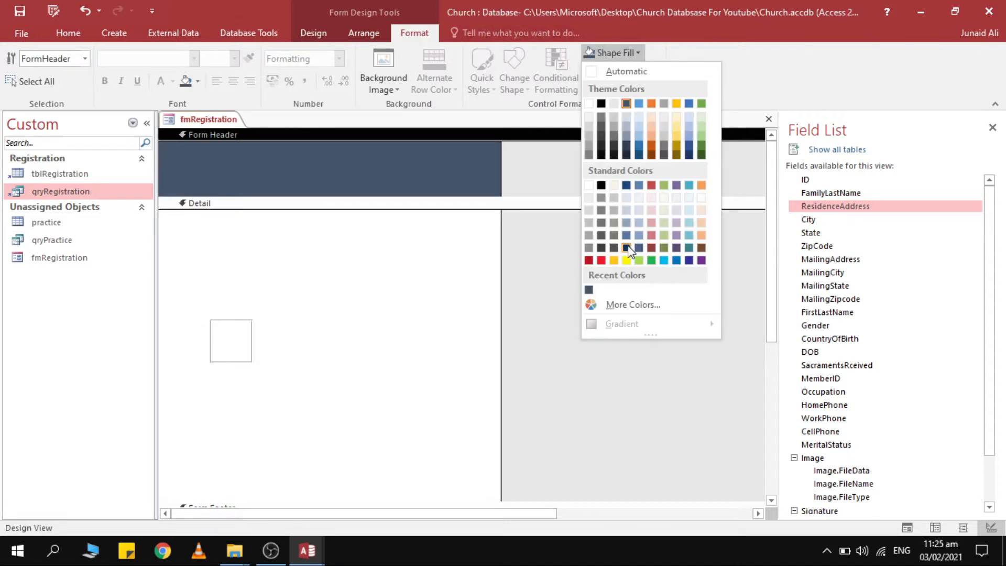
pyautogui.click(626, 247)
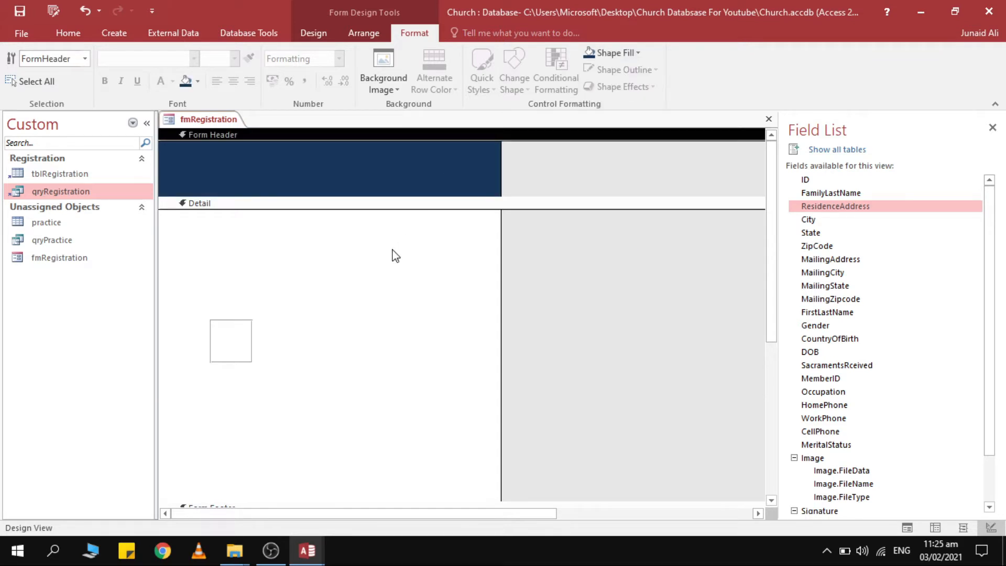
# Place a text box in the Form Header and delete the extra second one.
pyautogui.click(314, 33)
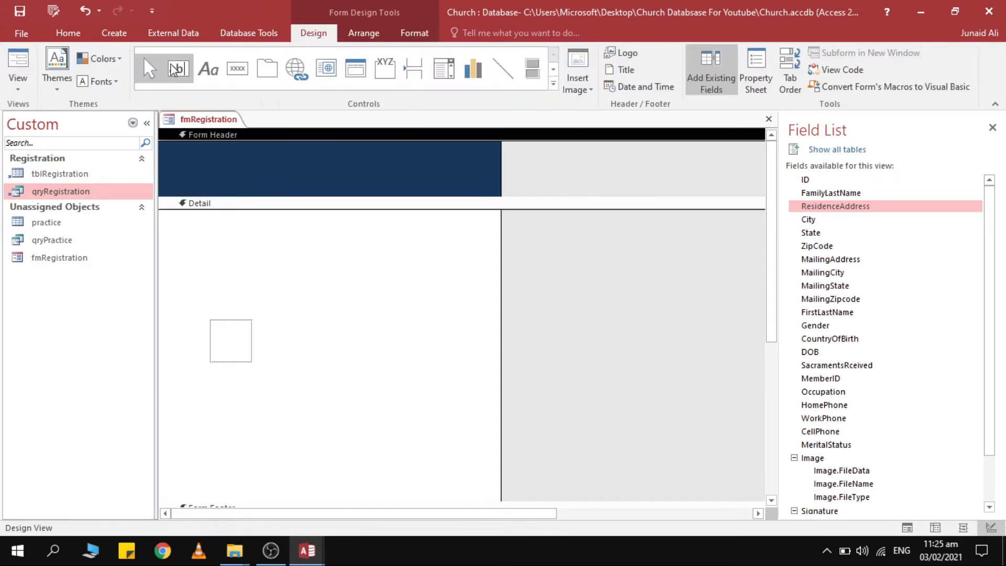
pyautogui.click(185, 76)
pyautogui.click(222, 151)
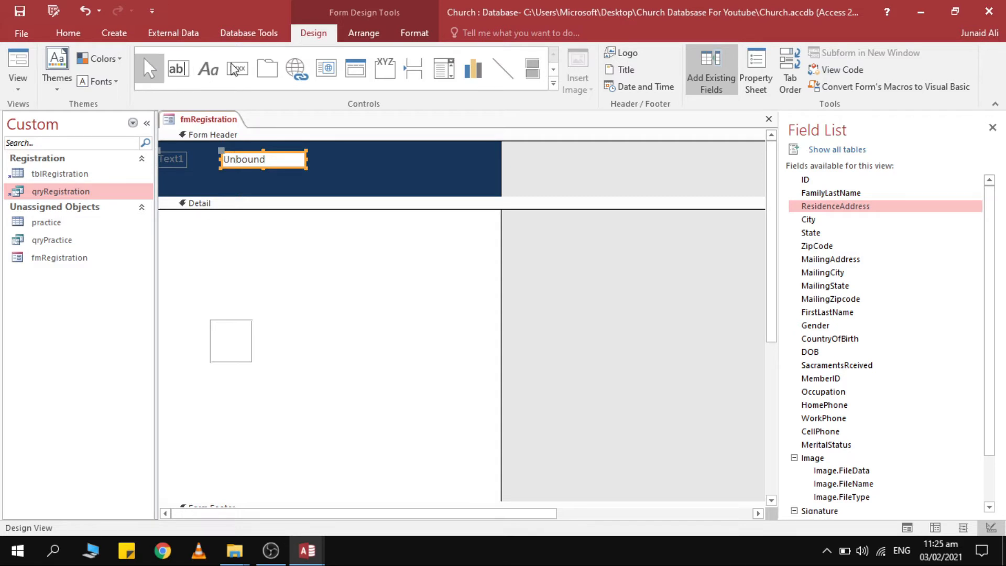
pyautogui.click(178, 69)
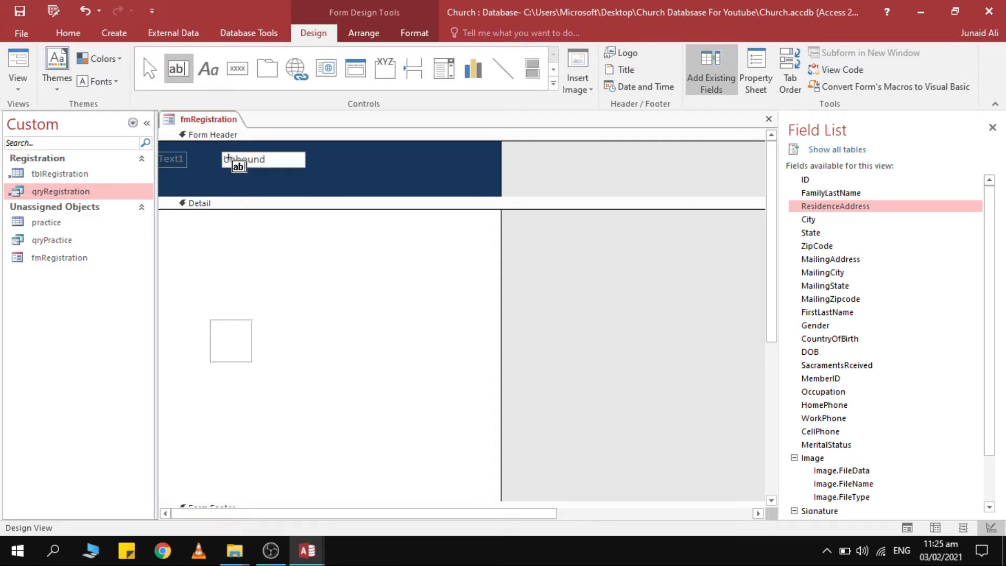
pyautogui.click(326, 165)
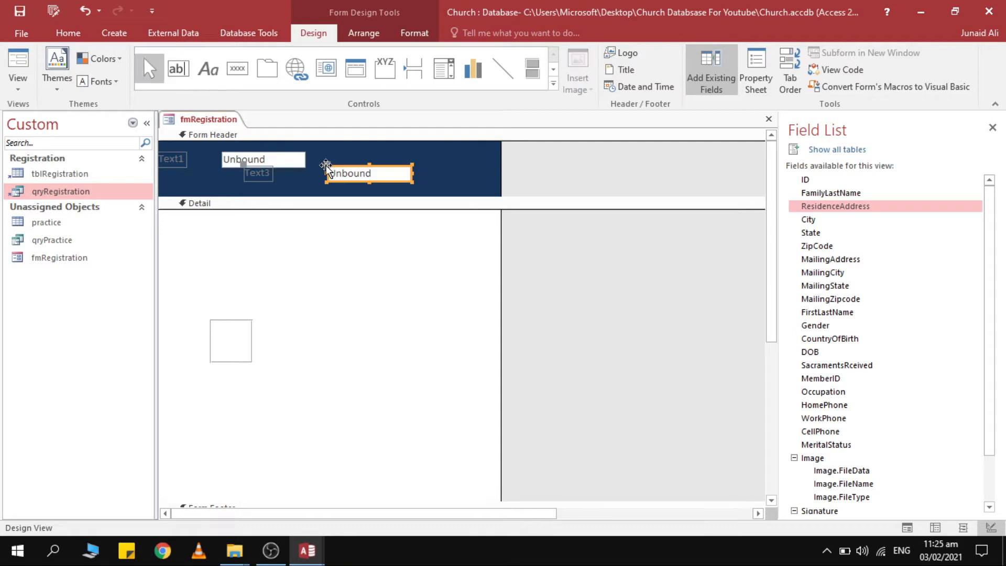
pyautogui.press('Delete')
# Enter ="Registration" in the header text box, then select its Text1 label.
pyautogui.click(278, 162)
pyautogui.click(274, 164)
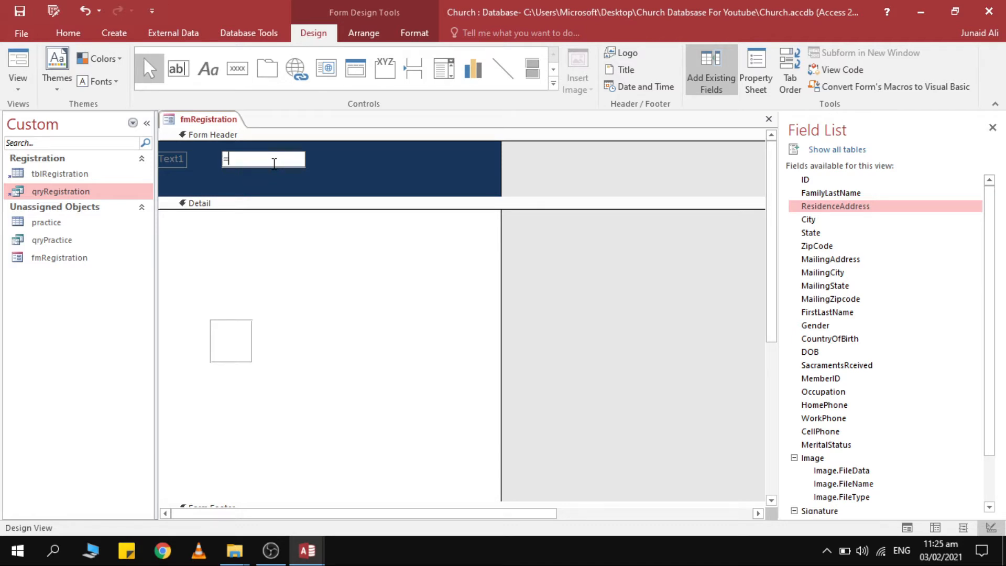
pyautogui.write('=""ion')
pyautogui.press('Return')
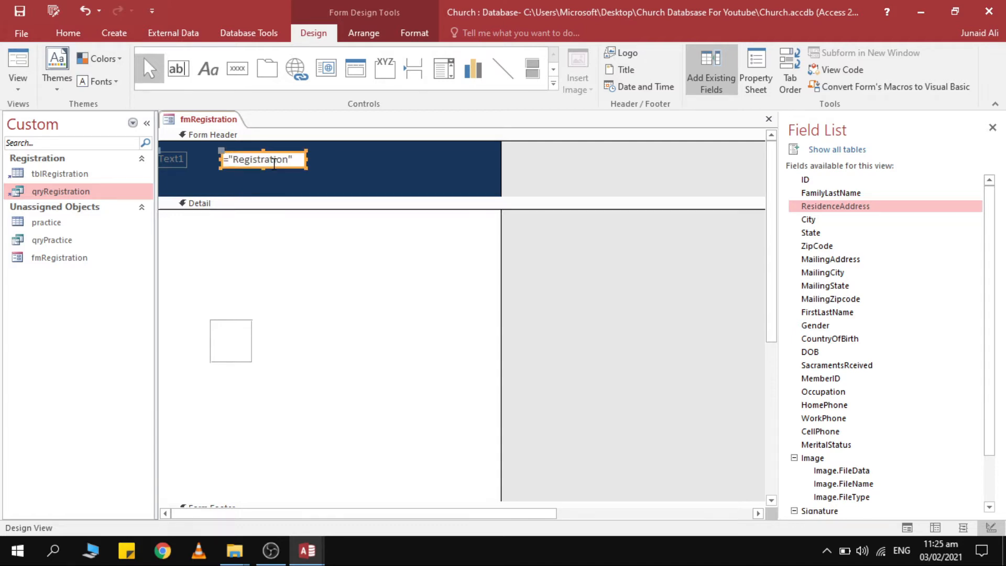
pyautogui.click(184, 165)
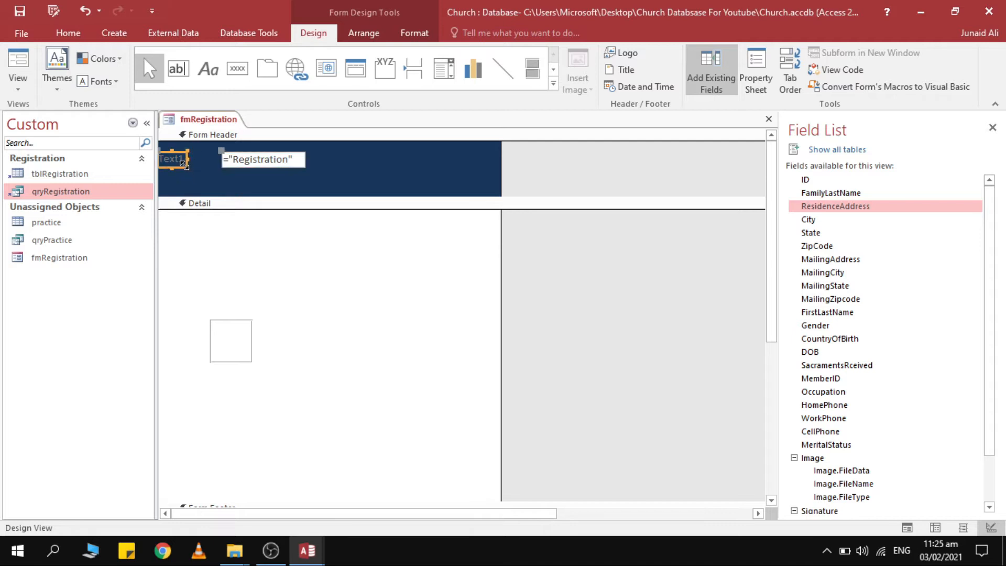
pyautogui.click(234, 155)
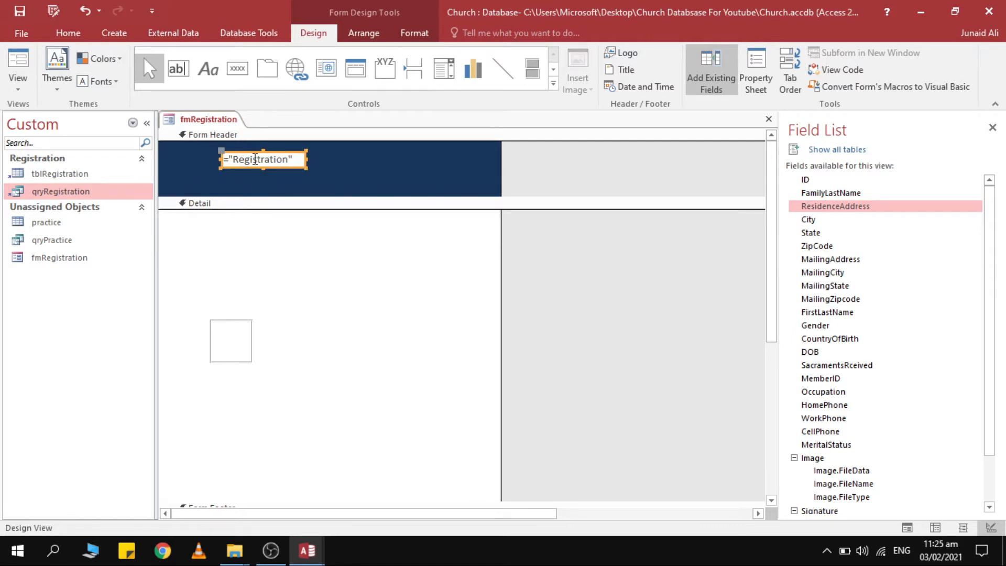
# Give the Registration box a dark blue fill, transparent outline and white text.
pyautogui.click(414, 32)
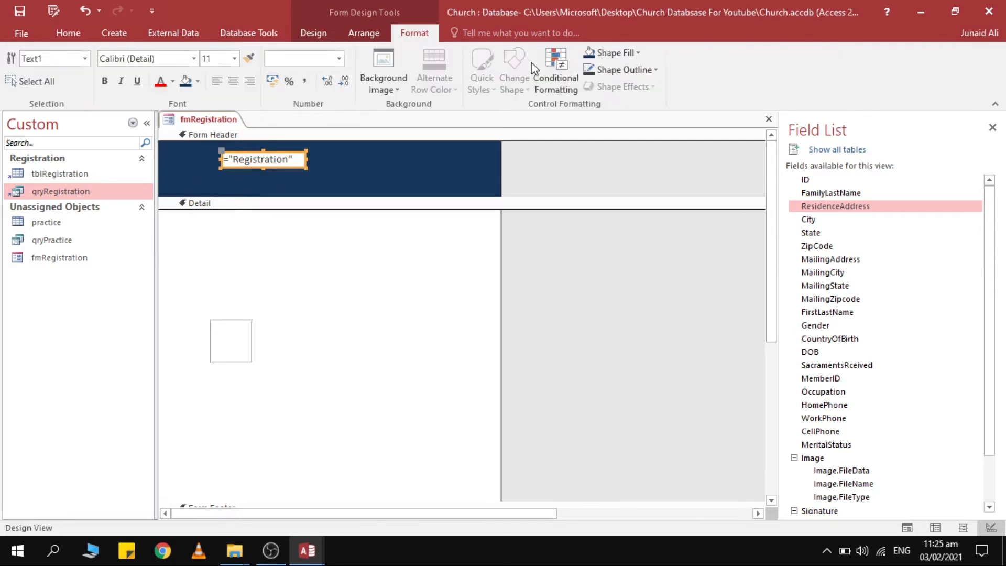
pyautogui.click(612, 53)
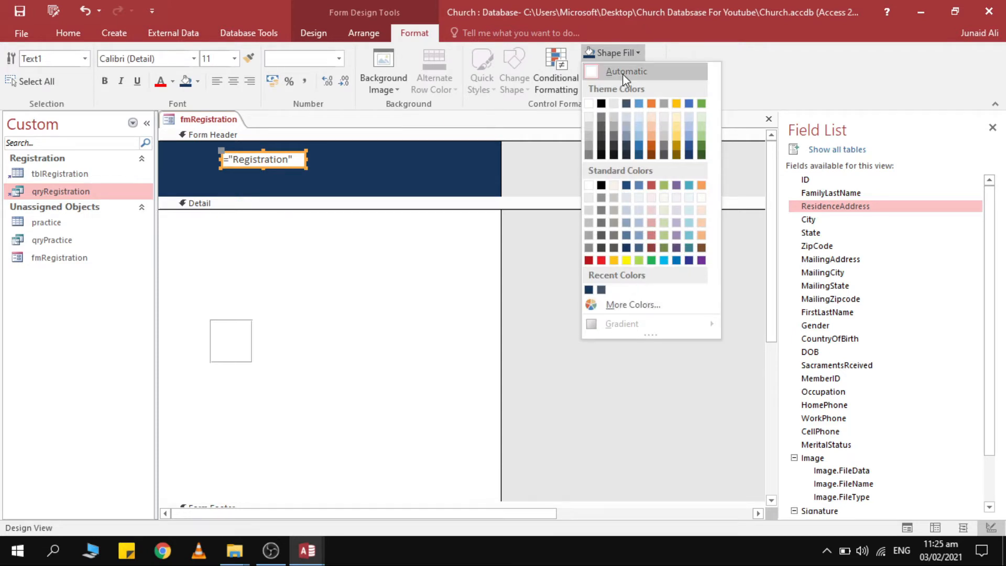
pyautogui.click(639, 187)
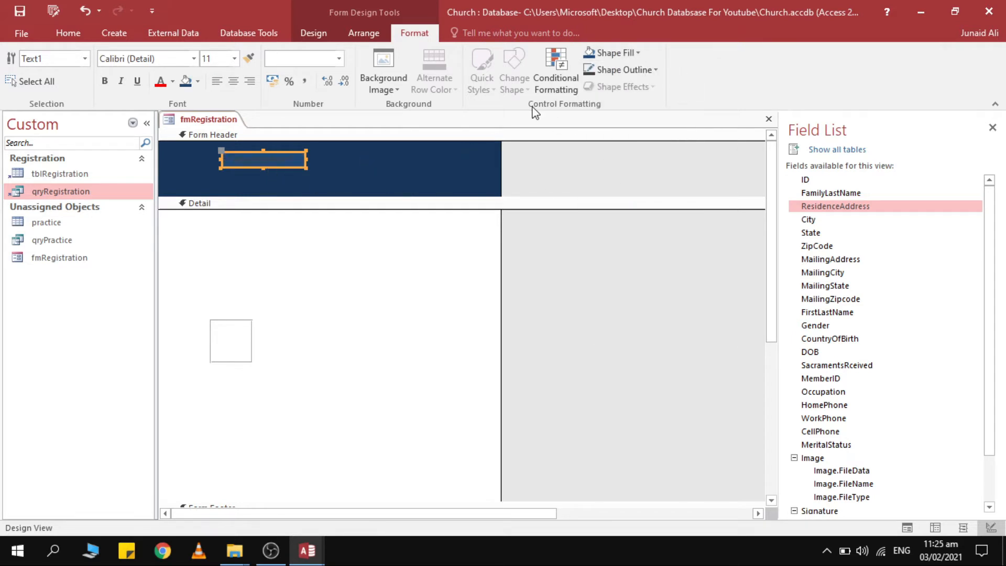
pyautogui.click(623, 69)
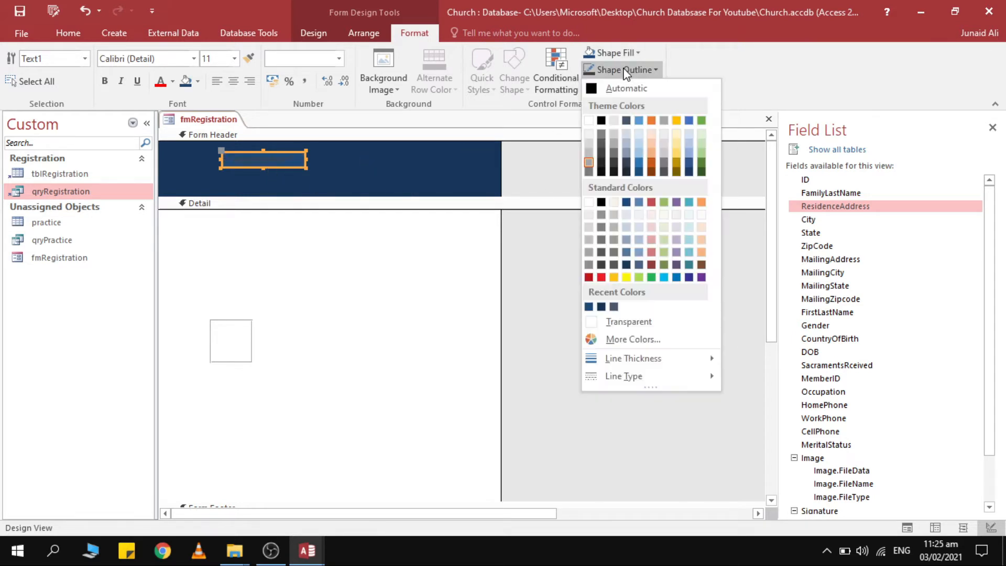
pyautogui.click(623, 323)
pyautogui.click(173, 81)
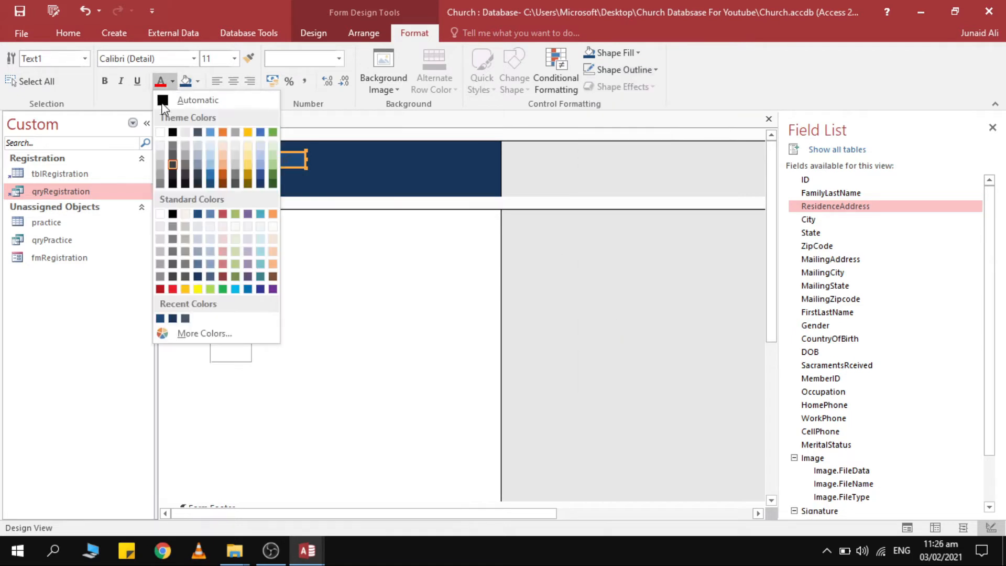
pyautogui.click(160, 133)
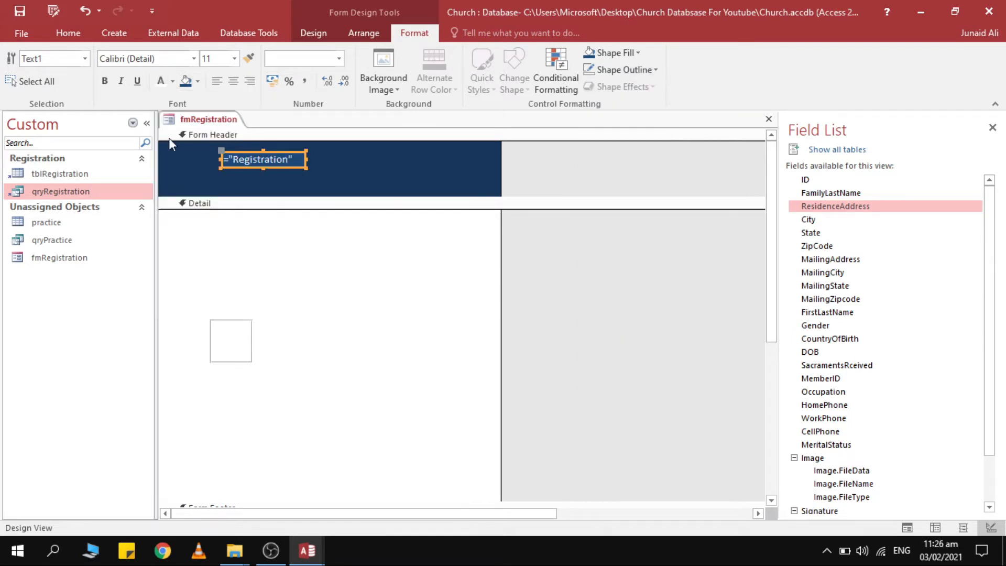
# Change the Form Header fill to a theme blue.
pyautogui.click(272, 171)
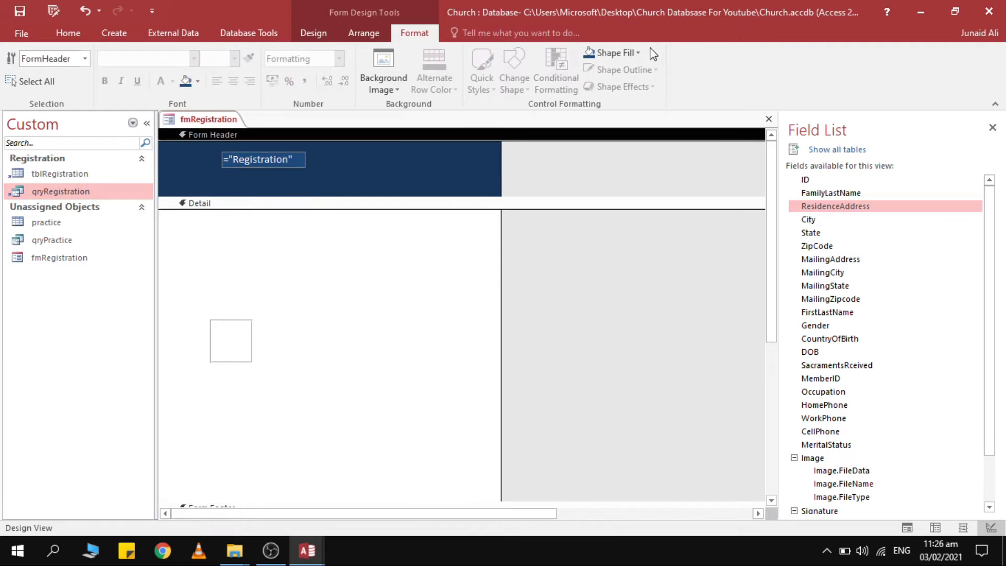
pyautogui.click(629, 52)
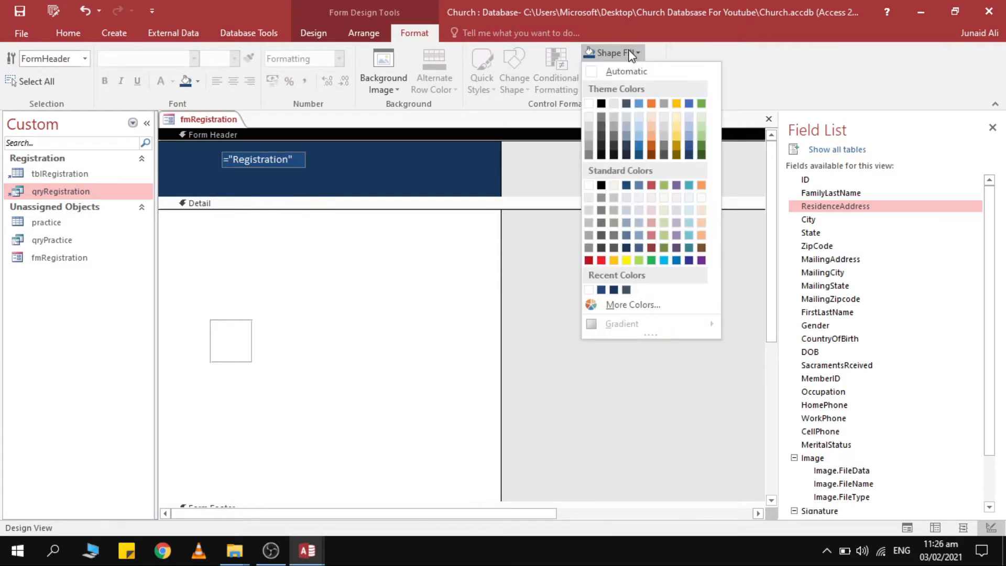
pyautogui.click(630, 185)
pyautogui.click(272, 159)
pyautogui.click(356, 161)
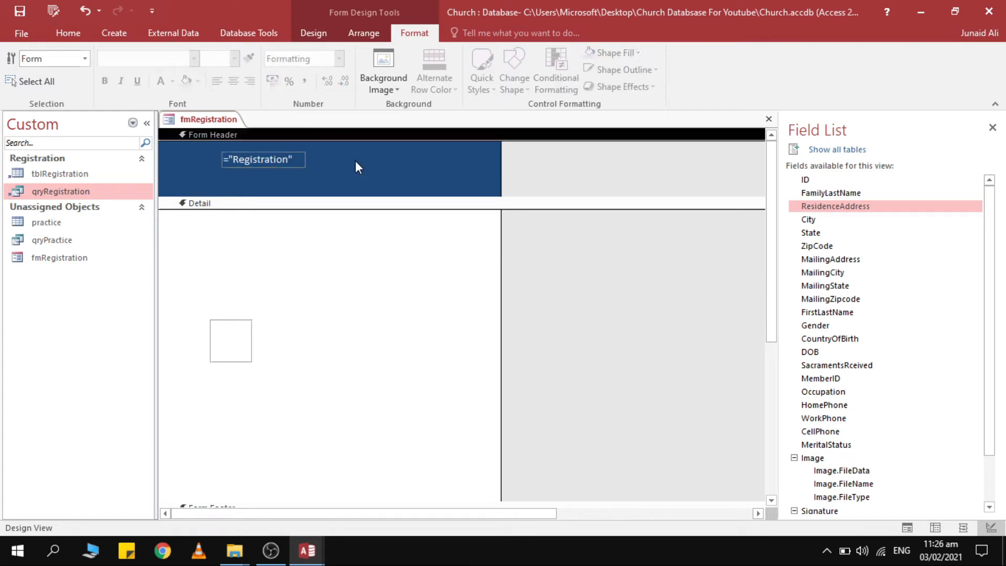
pyautogui.click(249, 150)
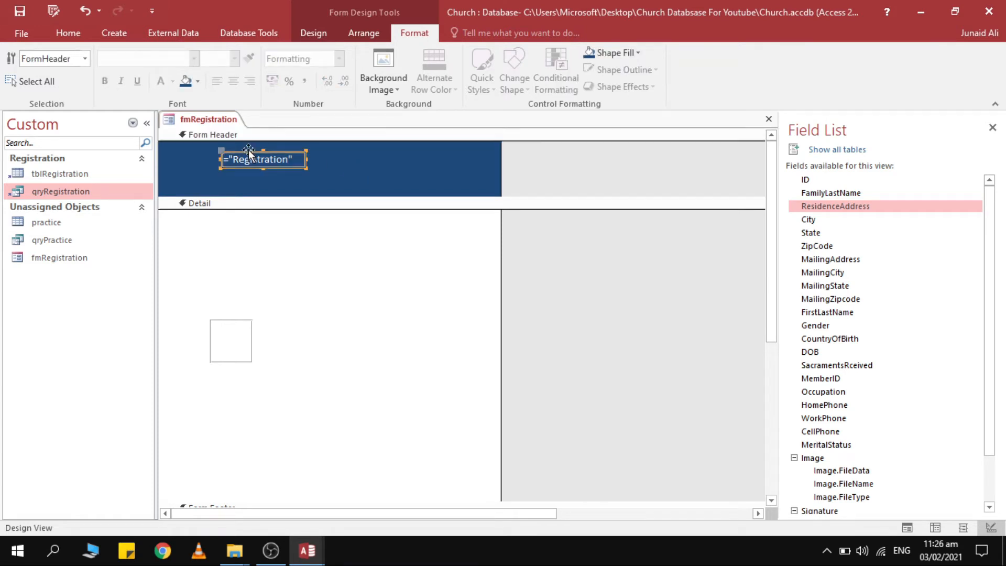
pyautogui.click(348, 135)
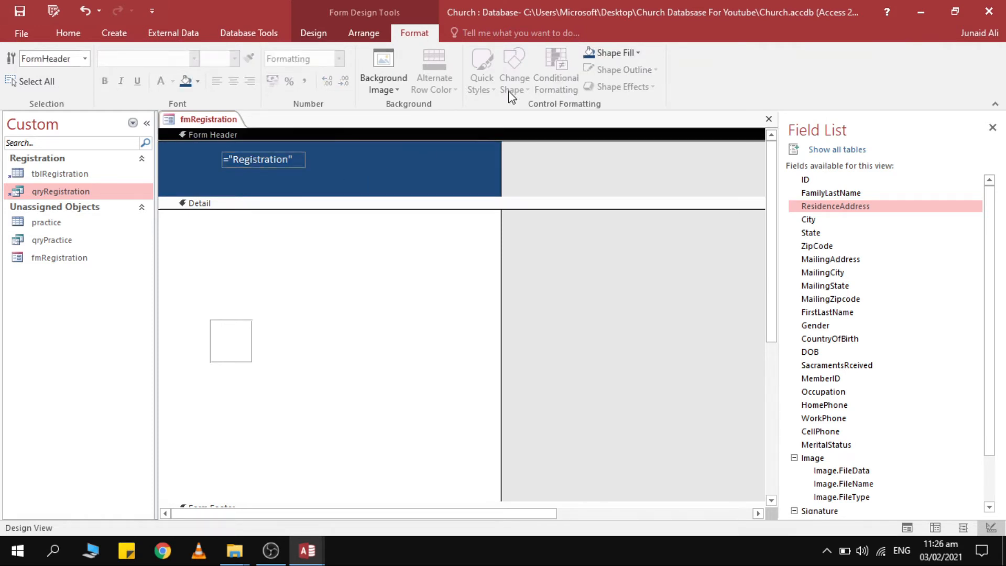
pyautogui.click(623, 54)
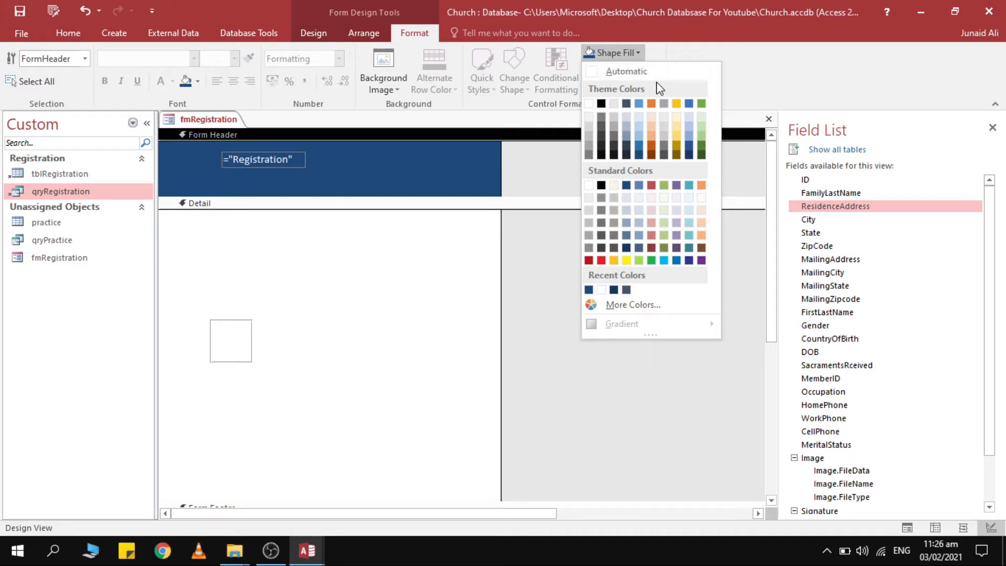
pyautogui.click(627, 103)
# Make the Registration title bold at size 22, widen it to fit, and move it left.
pyautogui.click(263, 158)
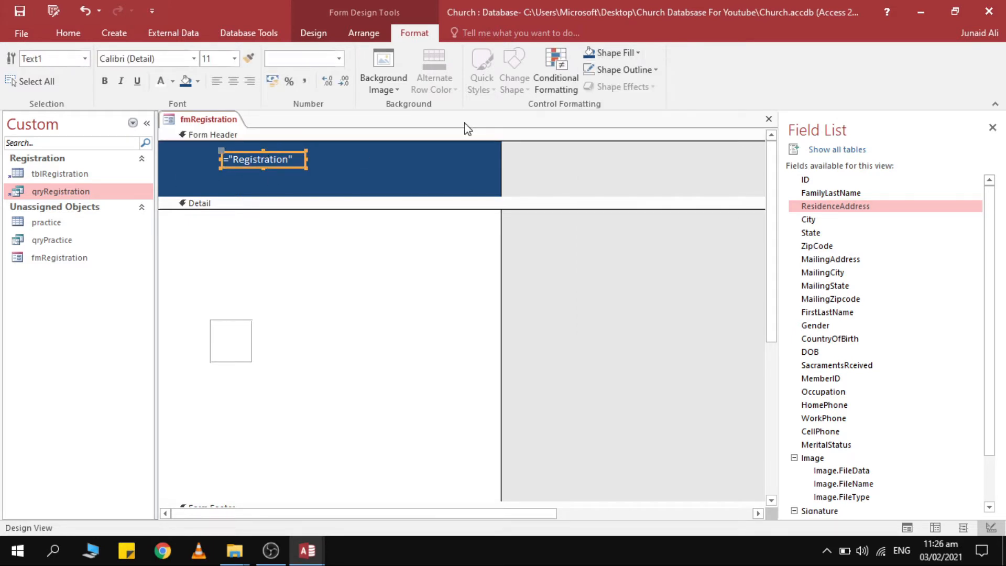
pyautogui.click(615, 53)
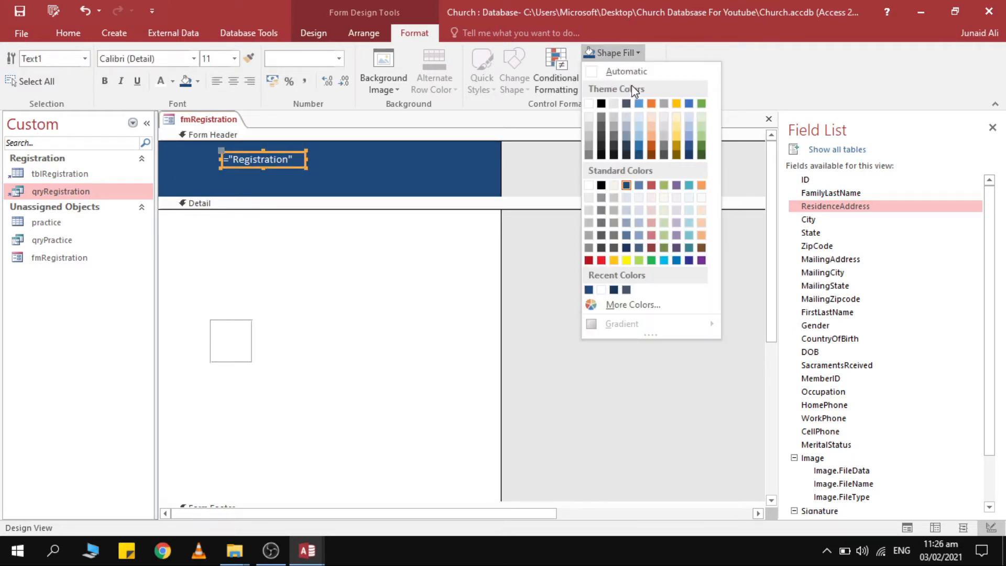
pyautogui.click(326, 169)
pyautogui.moveTo(348, 159); pyautogui.dragTo(203, 156)
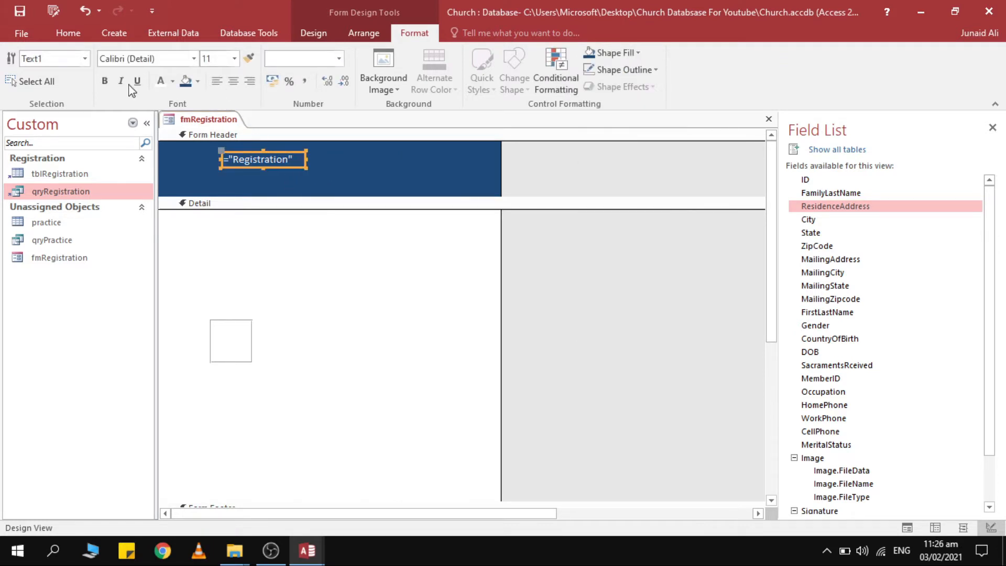
pyautogui.click(105, 81)
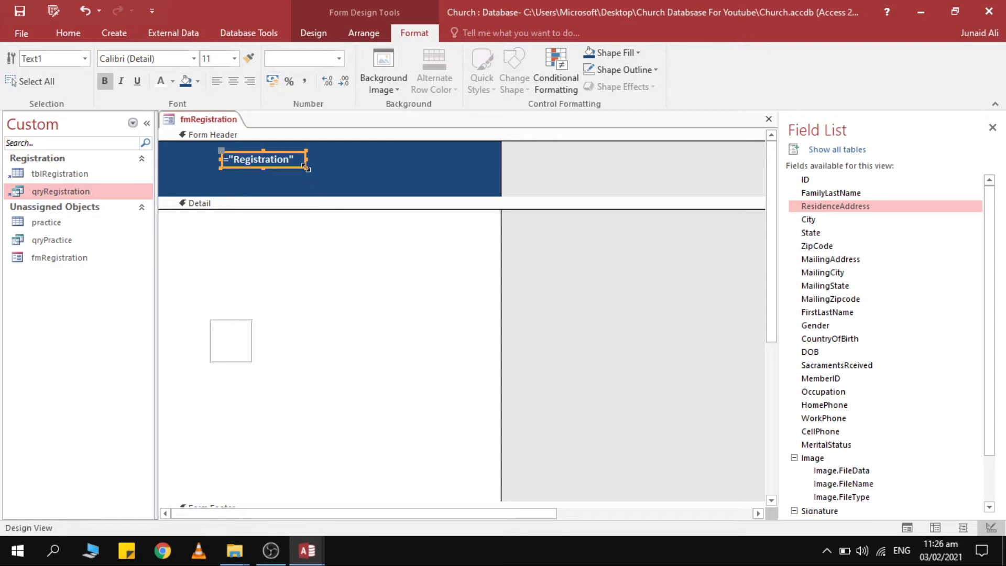
pyautogui.moveTo(306, 168); pyautogui.dragTo(331, 170)
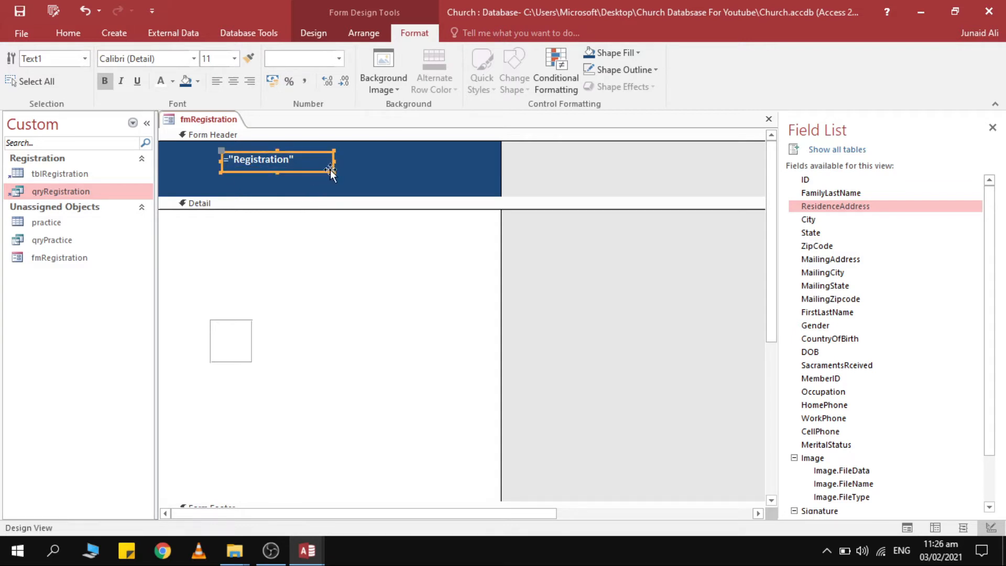
pyautogui.click(234, 58)
pyautogui.click(209, 203)
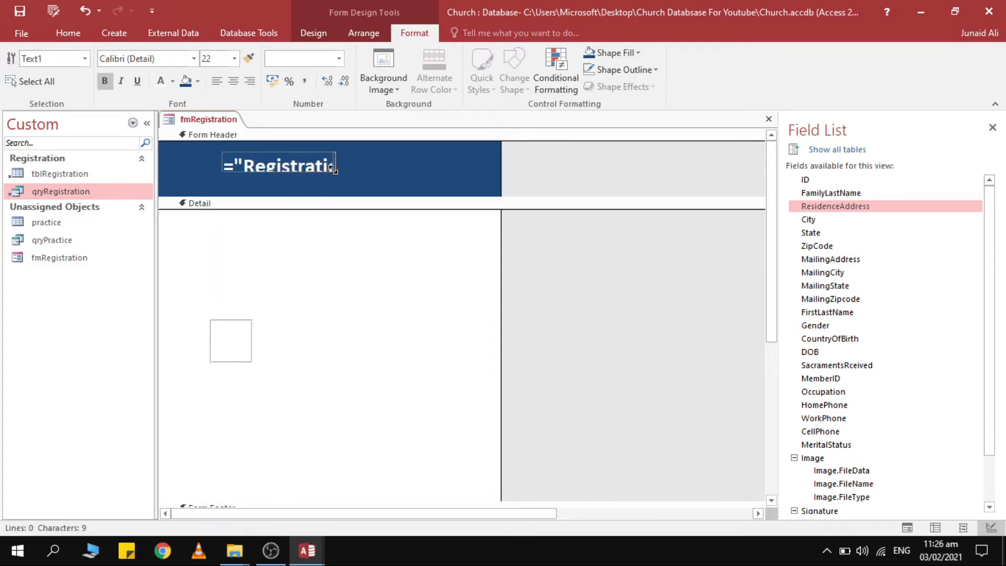
pyautogui.moveTo(335, 173); pyautogui.dragTo(475, 178)
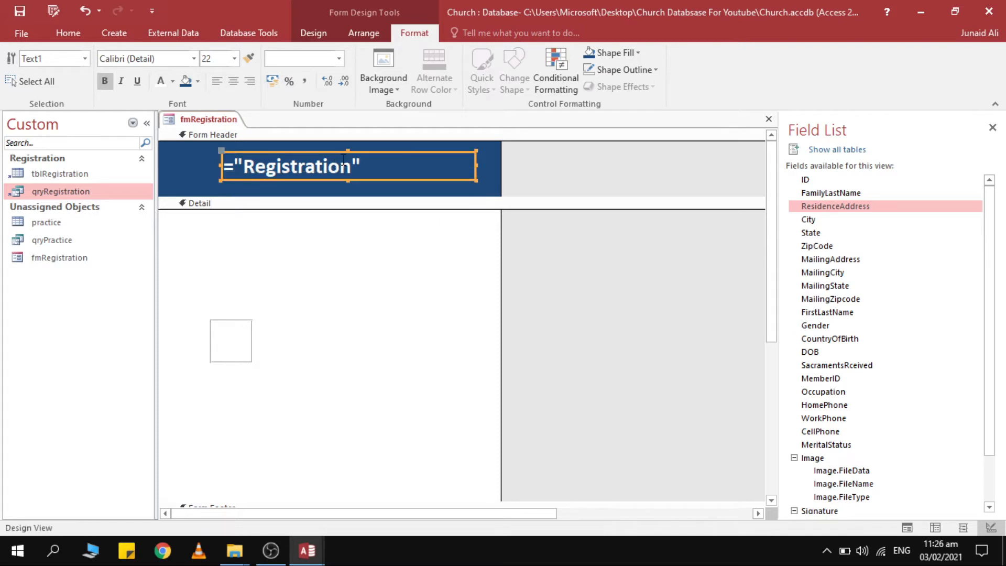
pyautogui.moveTo(322, 152); pyautogui.dragTo(276, 144)
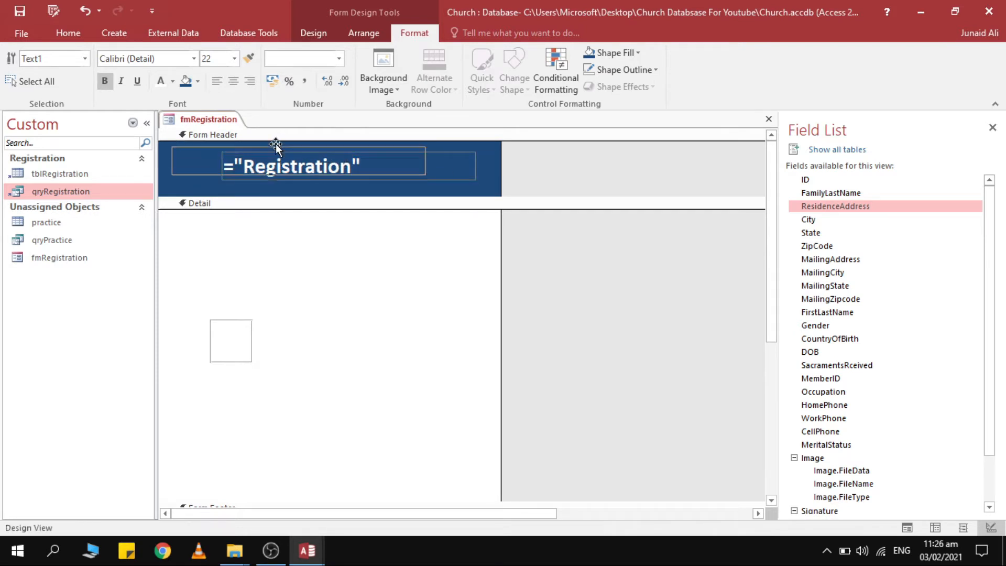
pyautogui.click(450, 164)
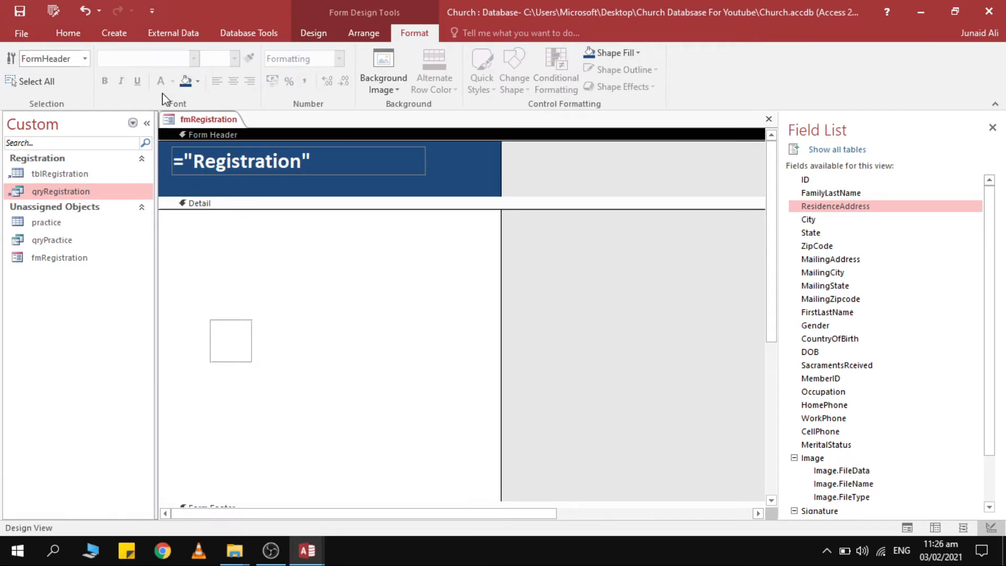
# Close fmRegistration, preview it in Form View, then return to Design View.
pyautogui.rightClick(192, 124)
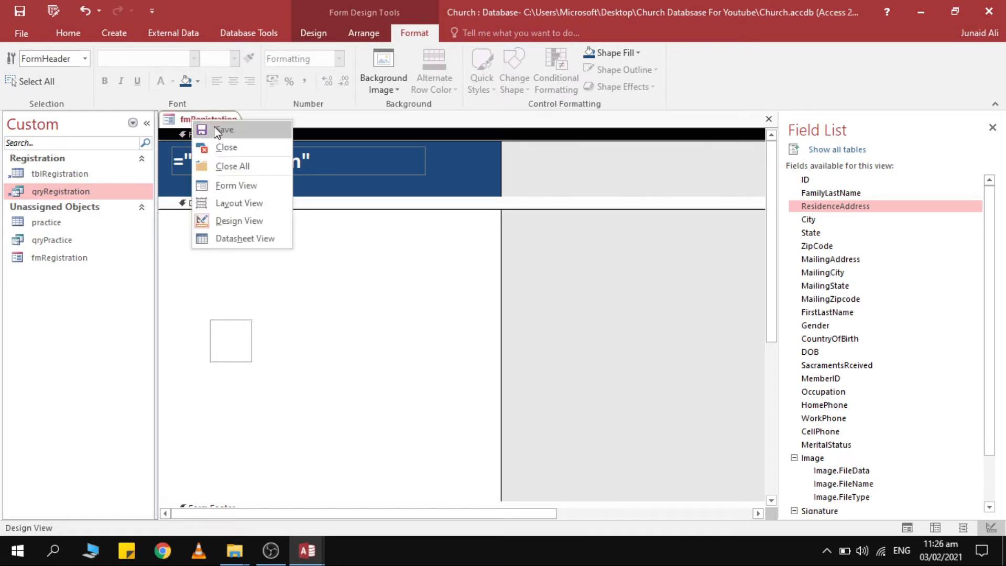
pyautogui.click(230, 146)
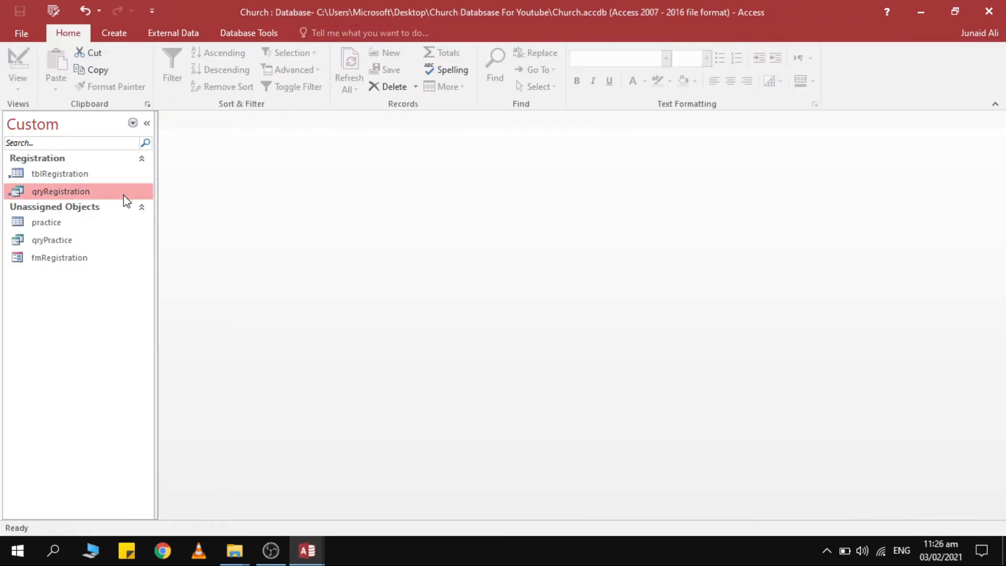
pyautogui.click(70, 259)
pyautogui.rightClick(70, 259)
pyautogui.click(86, 263)
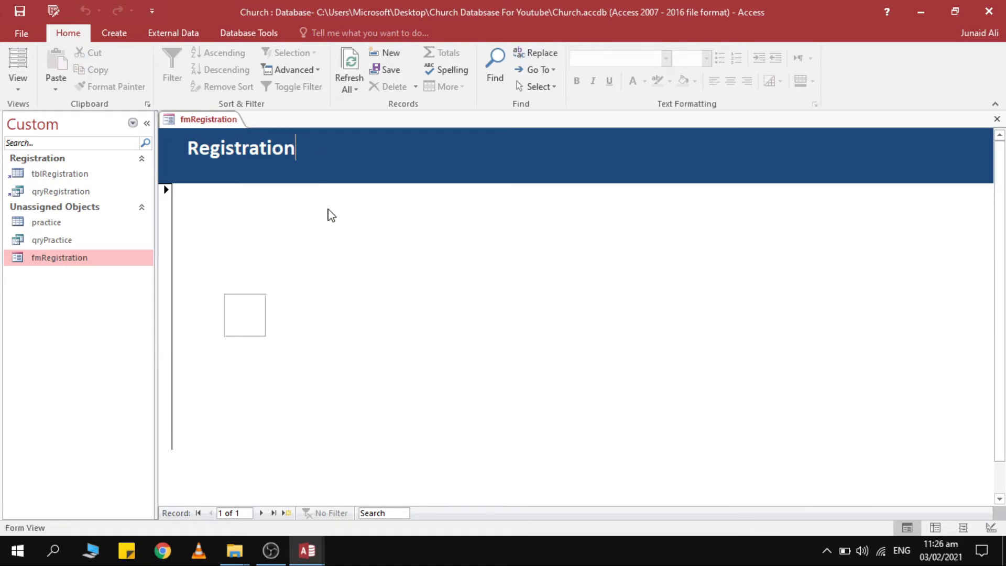
pyautogui.rightClick(326, 214)
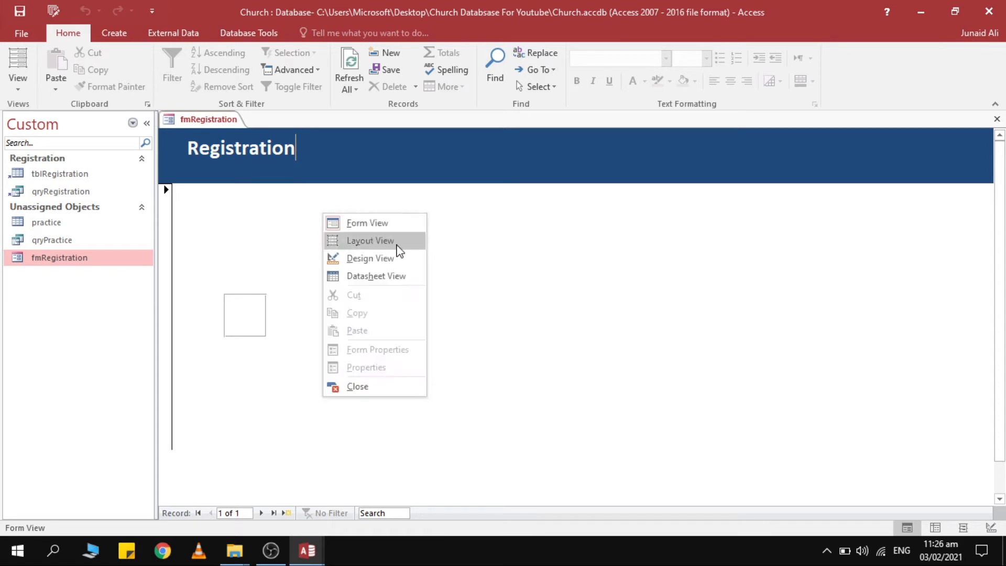
pyautogui.click(409, 260)
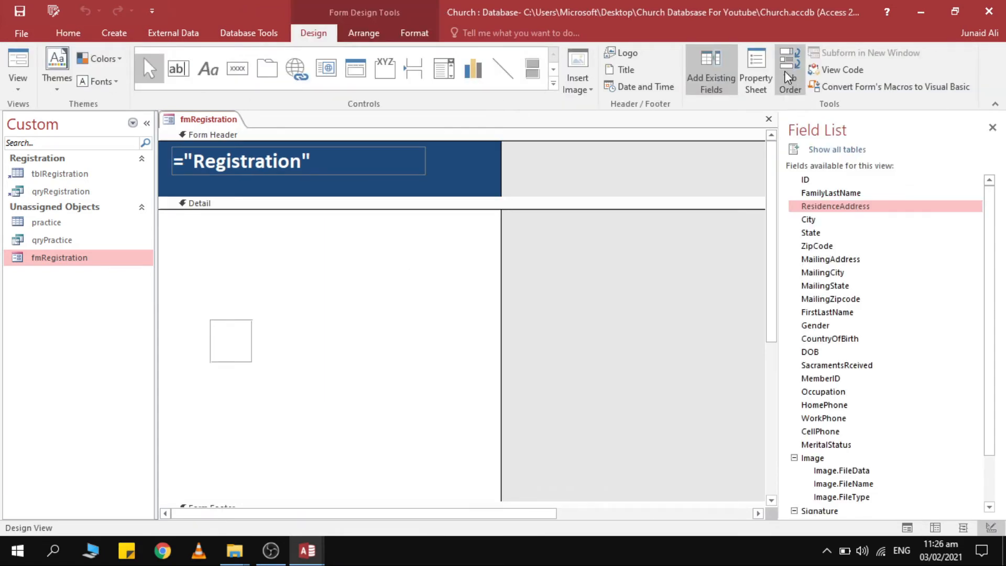
# Delete the empty square box from the Detail area.
pyautogui.click(753, 67)
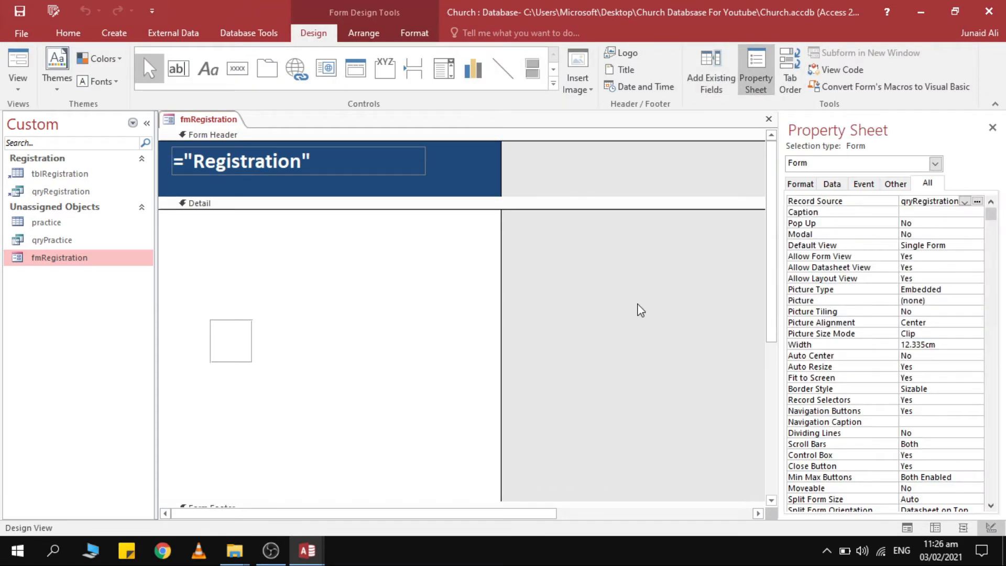
pyautogui.click(239, 318)
pyautogui.click(252, 345)
pyautogui.press('Delete')
# Set Pop Up to Yes and test fmRegistration as a pop-up window.
pyautogui.doubleClick(928, 221)
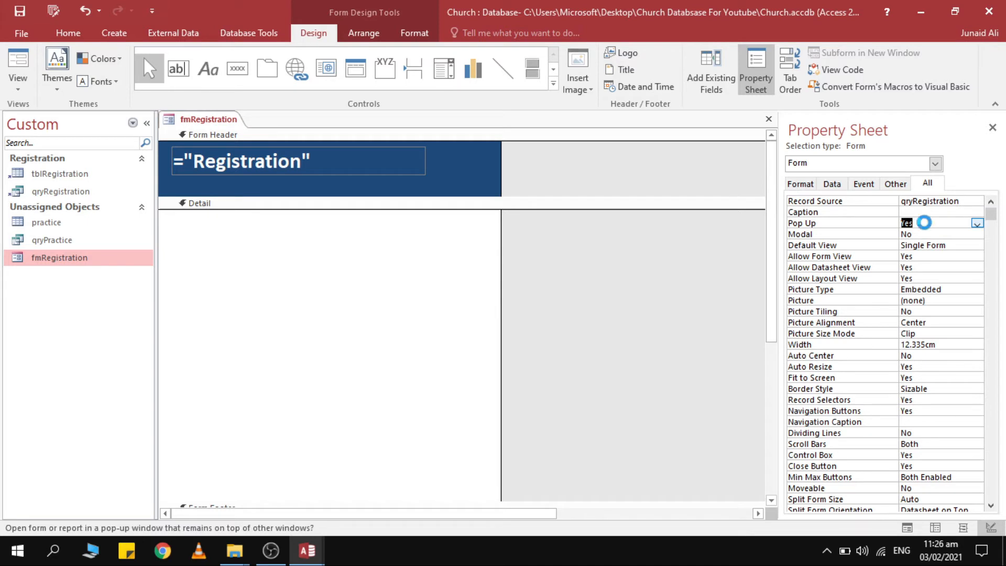
pyautogui.doubleClick(61, 252)
pyautogui.rightClick(62, 255)
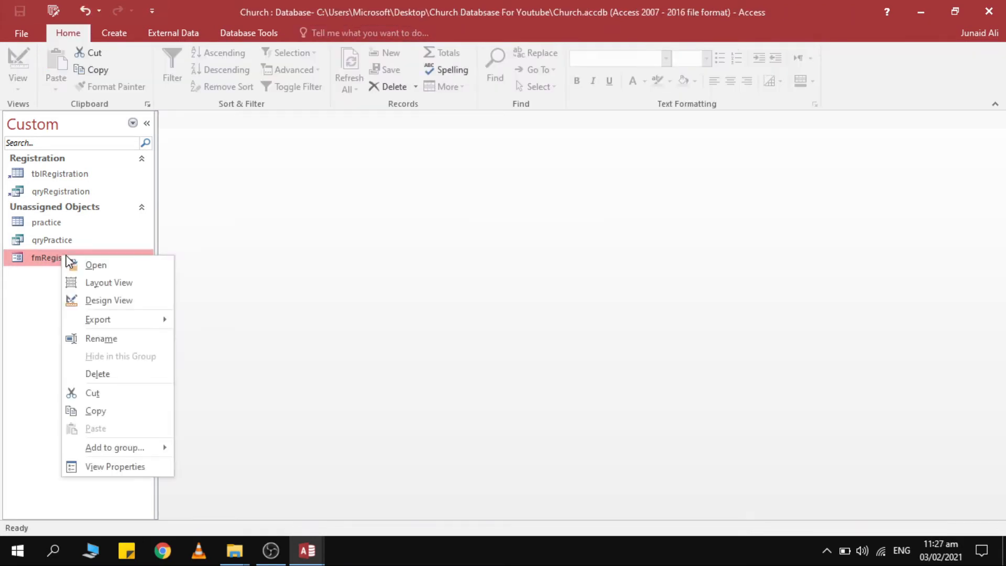
pyautogui.click(73, 262)
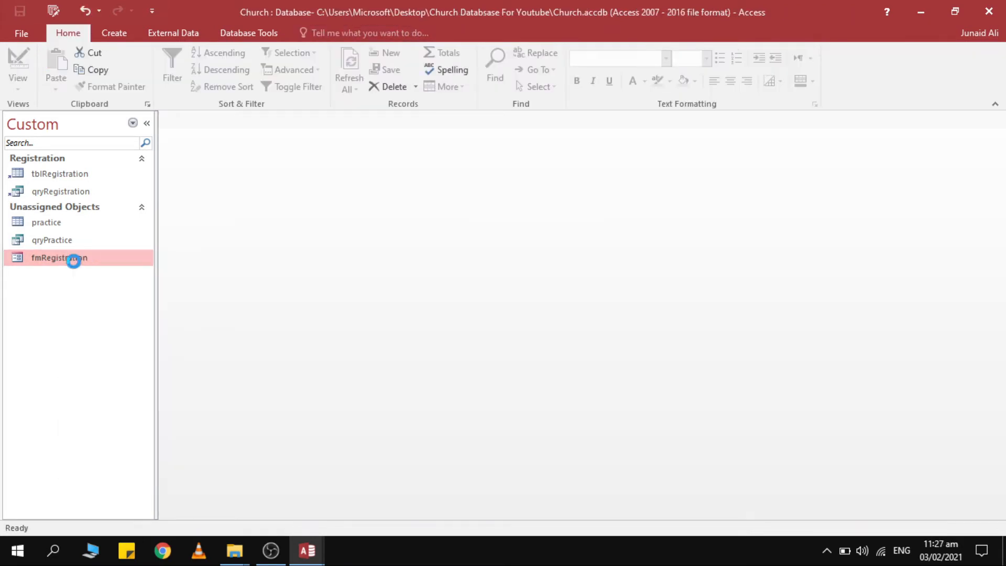
pyautogui.moveTo(382, 146); pyautogui.dragTo(385, 79)
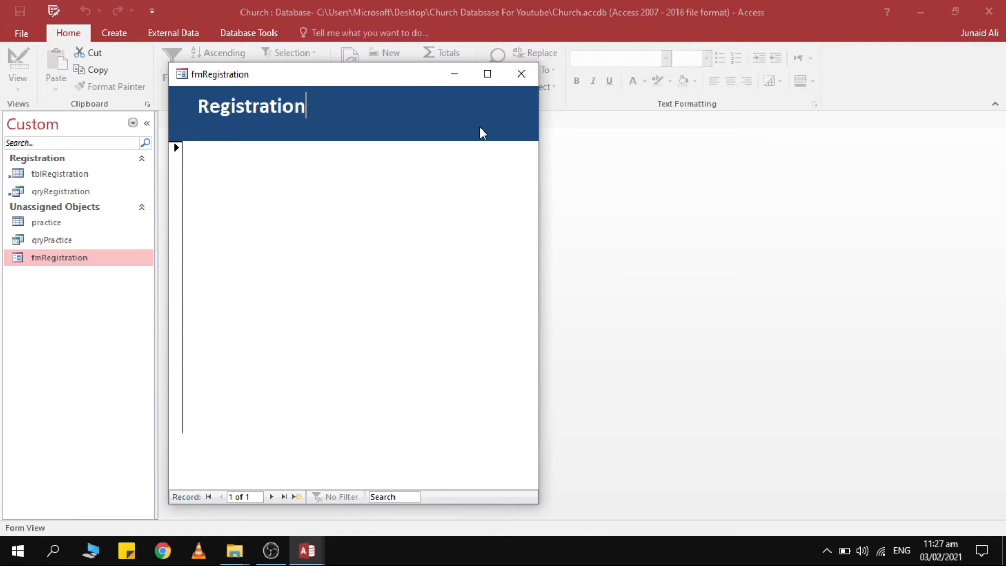
pyautogui.click(522, 75)
# Reopen fmRegistration in Design View and start a Code Builder procedure for its On Load event.
pyautogui.rightClick(54, 257)
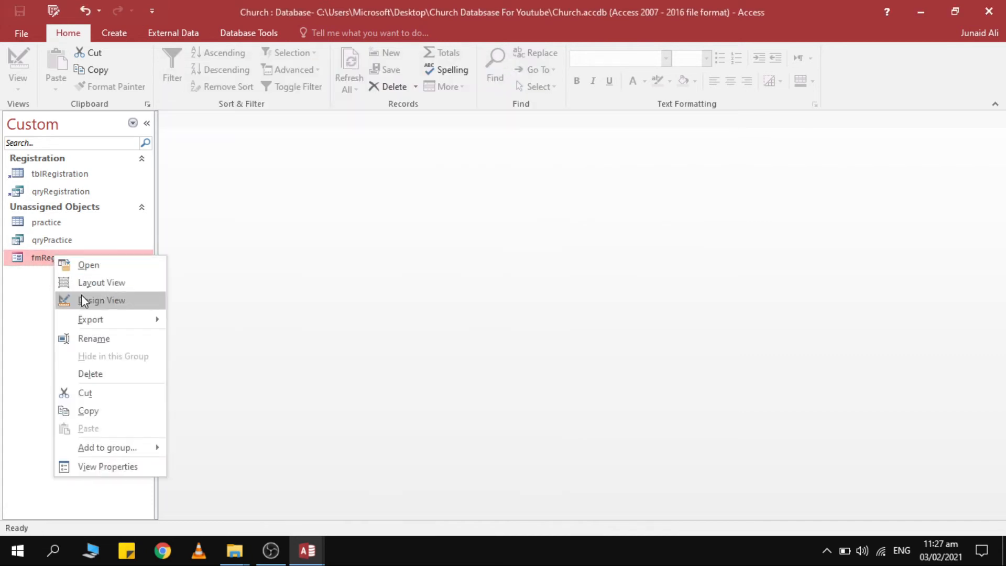
pyautogui.click(100, 299)
pyautogui.click(944, 224)
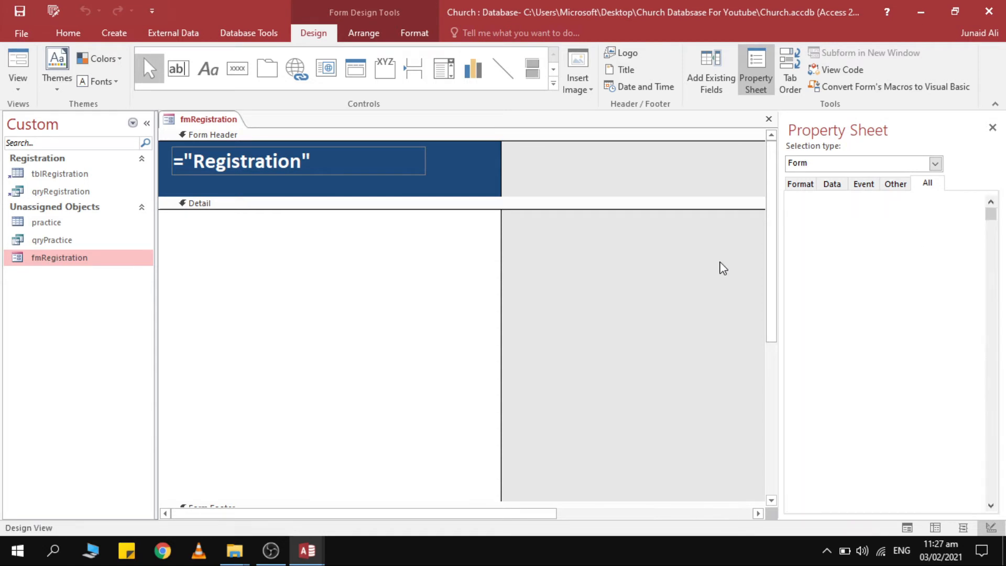
pyautogui.click(864, 184)
pyautogui.click(917, 203)
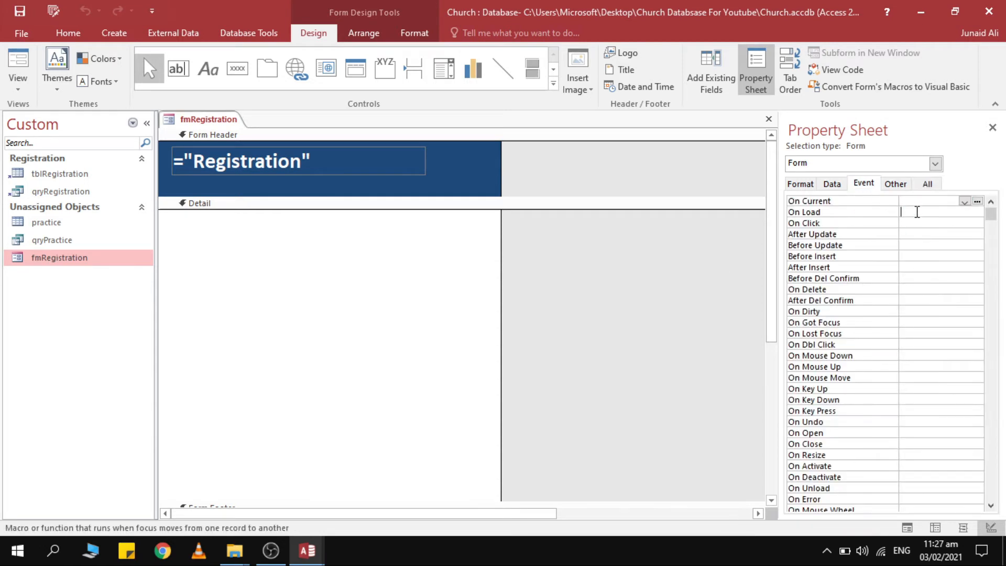
pyautogui.click(911, 211)
pyautogui.click(978, 212)
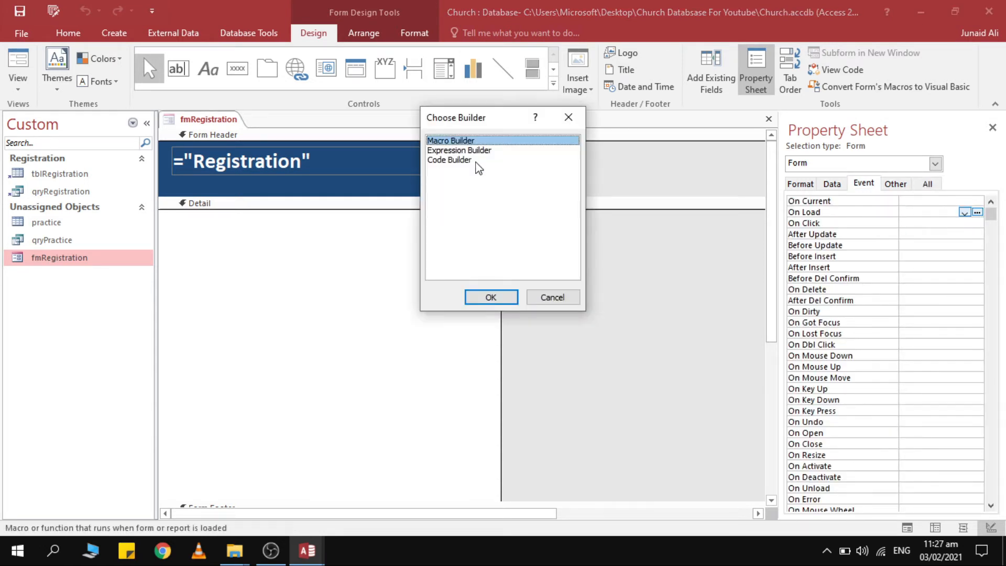
pyautogui.doubleClick(449, 159)
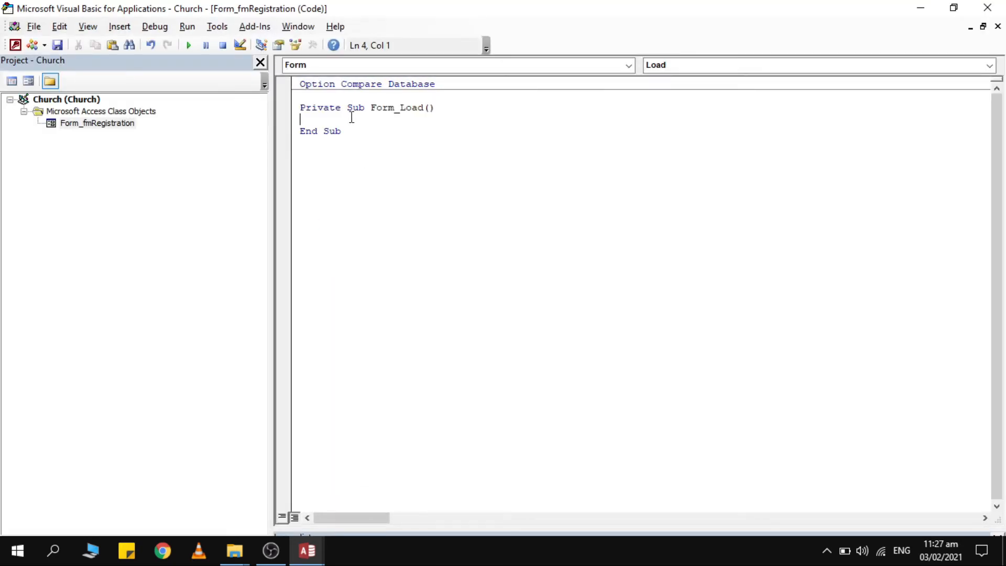
# Add DoCmd.Maximize to Form_Load, then close the VBA editor and the form's Design View.
pyautogui.write('d.')
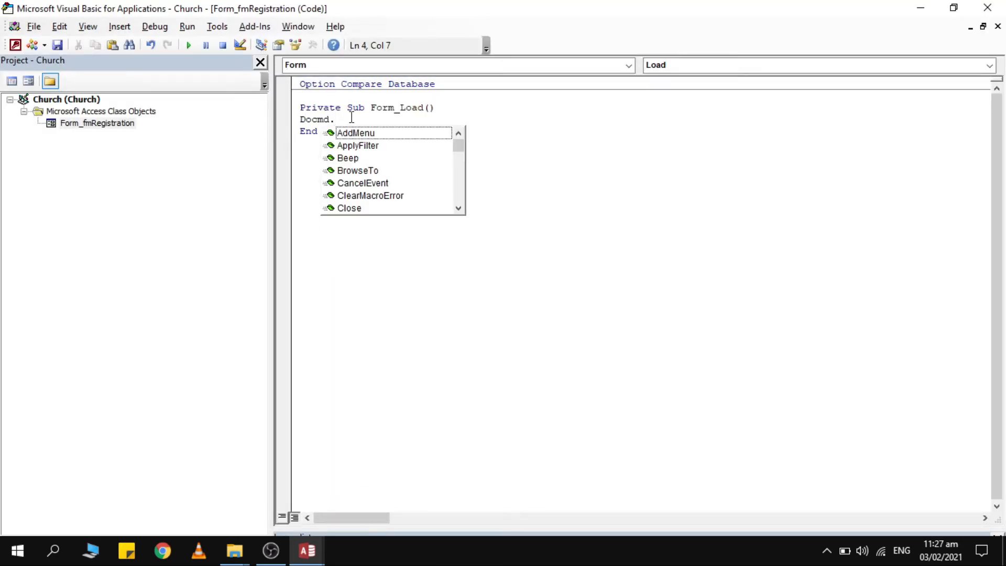
pyautogui.write('Ma')
pyautogui.press('Return')
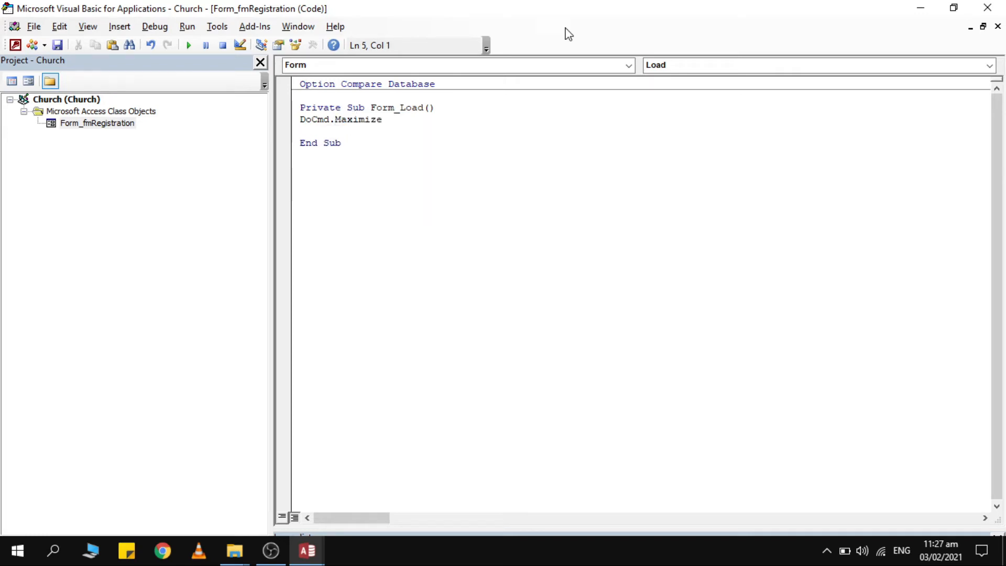
pyautogui.click(988, 8)
pyautogui.doubleClick(59, 258)
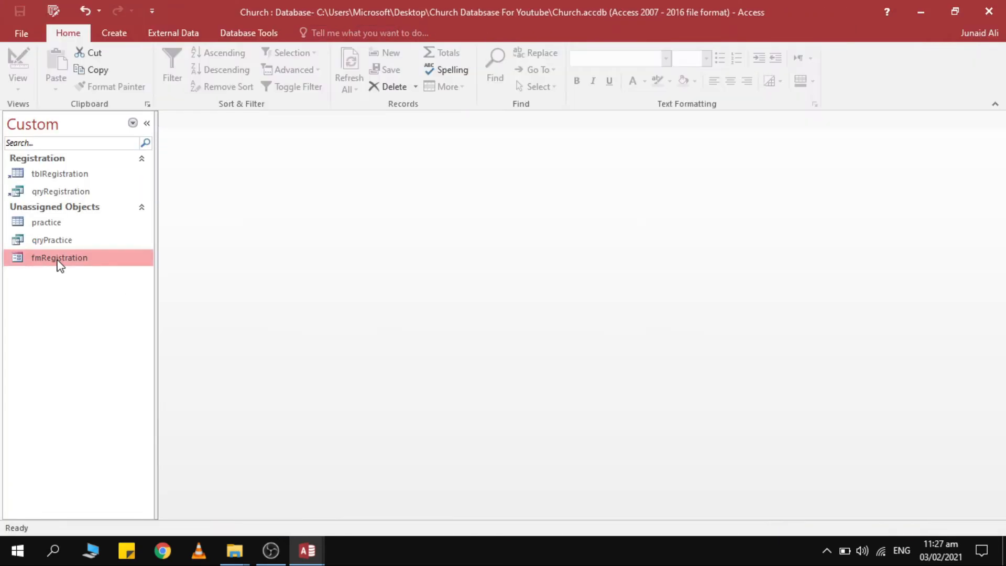
# Open fmRegistration to confirm it fills the screen, then close it.
pyautogui.rightClick(58, 260)
pyautogui.click(91, 271)
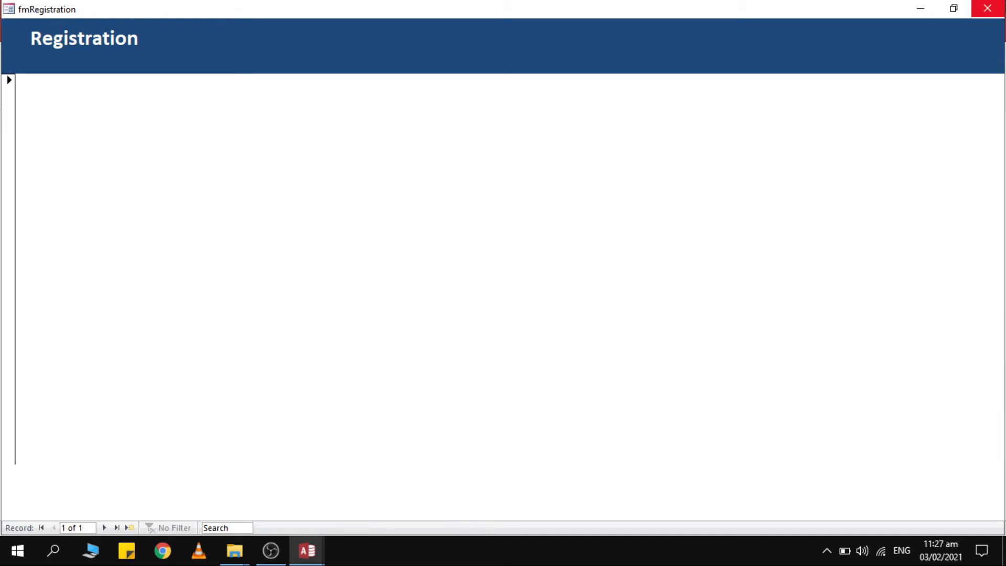
pyautogui.click(988, 9)
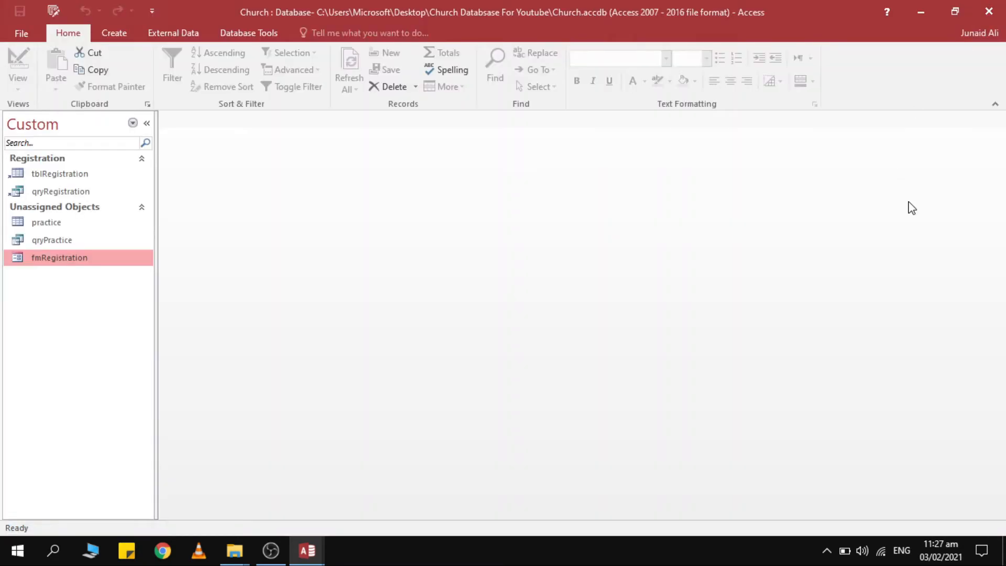
# Open fmRegistration in Design View and browse its Property Sheet settings.
pyautogui.rightClick(40, 259)
pyautogui.click(76, 302)
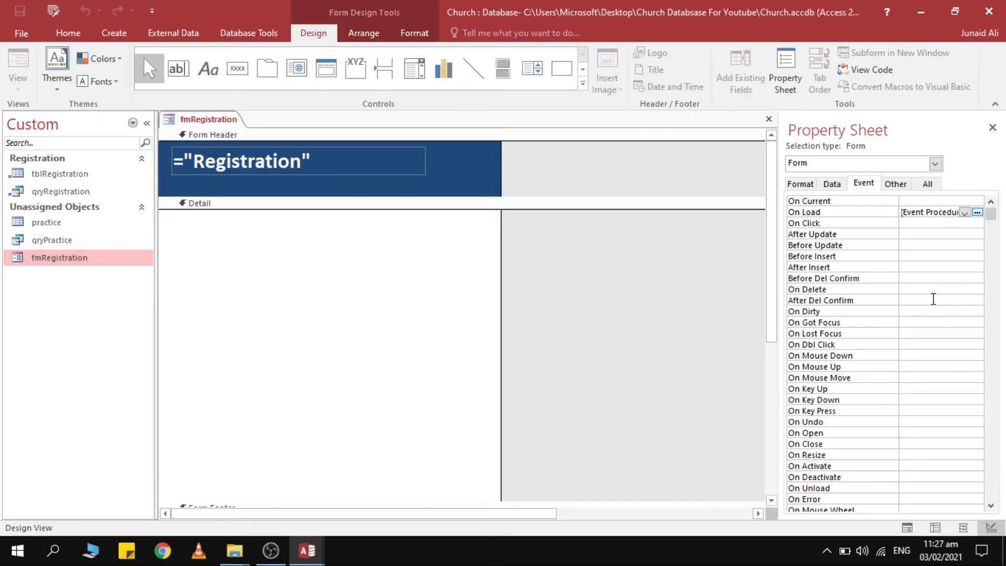
pyautogui.scroll(-1, 909, 272)
pyautogui.scroll(9, 898, 295)
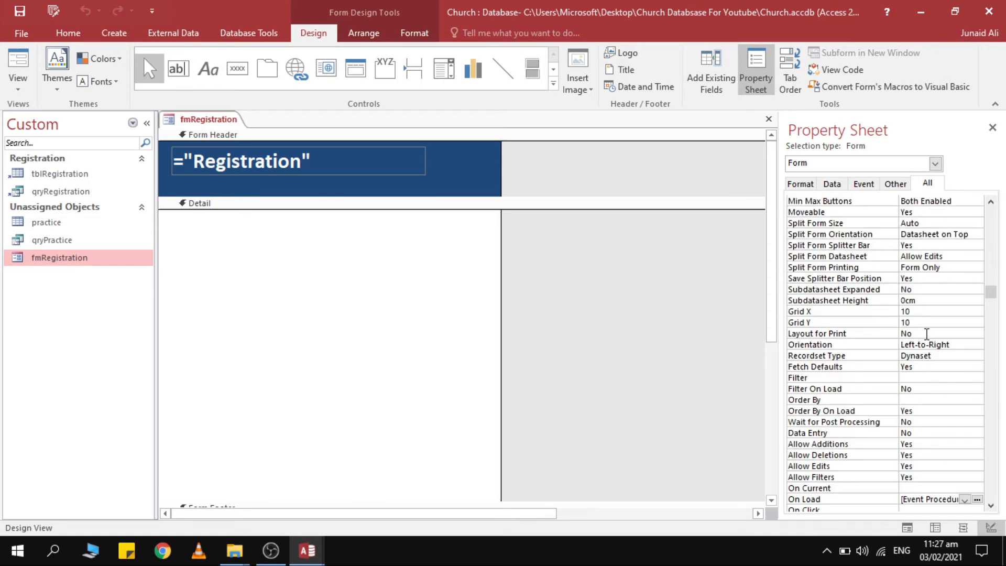
pyautogui.scroll(1, 948, 255)
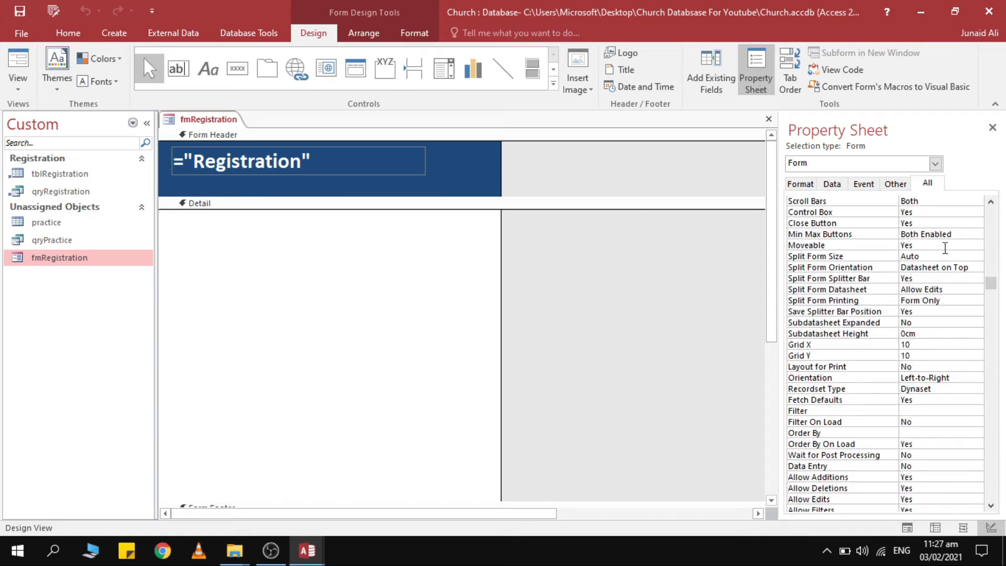
pyautogui.scroll(-2, 952, 292)
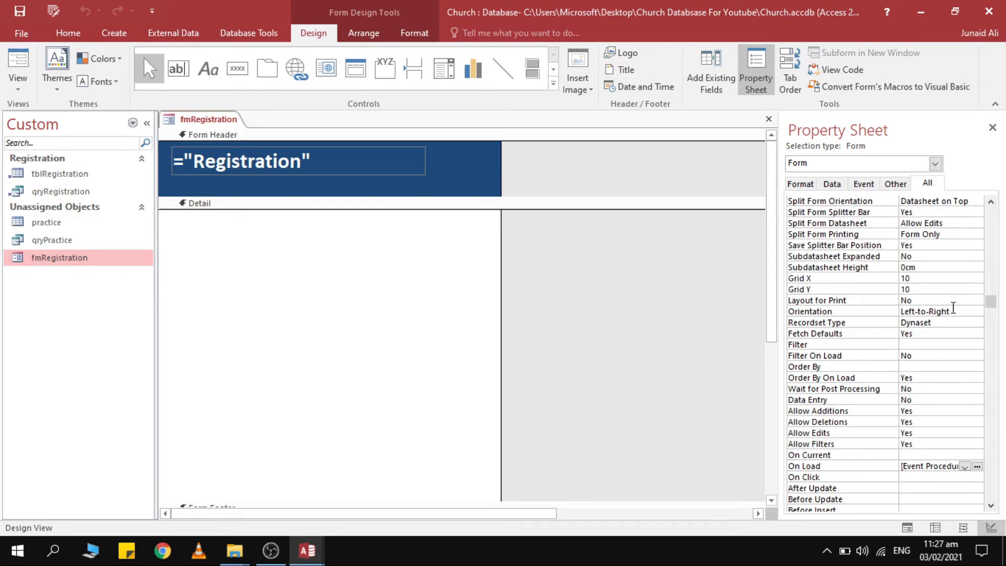
pyautogui.scroll(9, 933, 385)
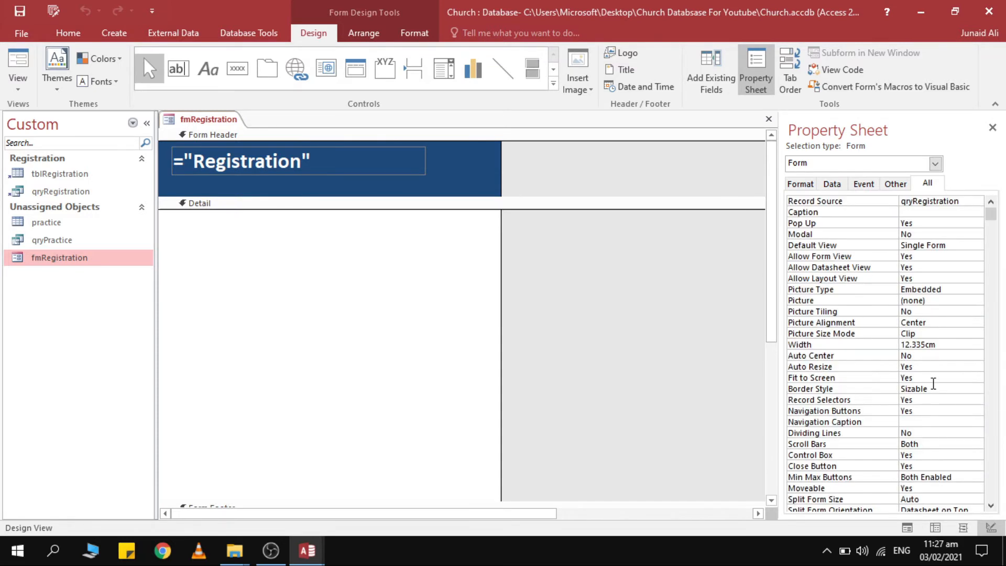
pyautogui.click(933, 322)
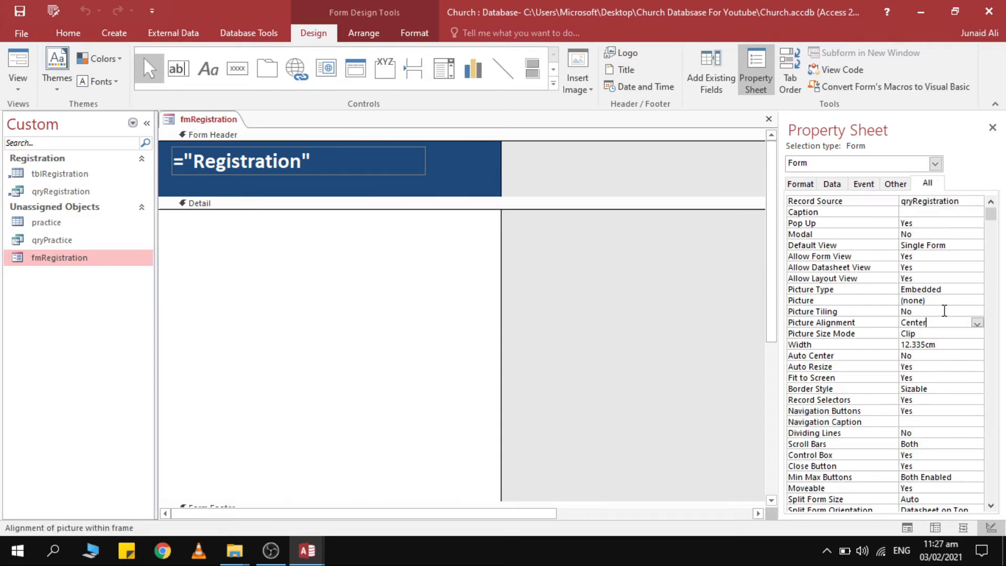
# Set the form's Border Style to None, then save and close the design.
pyautogui.click(941, 389)
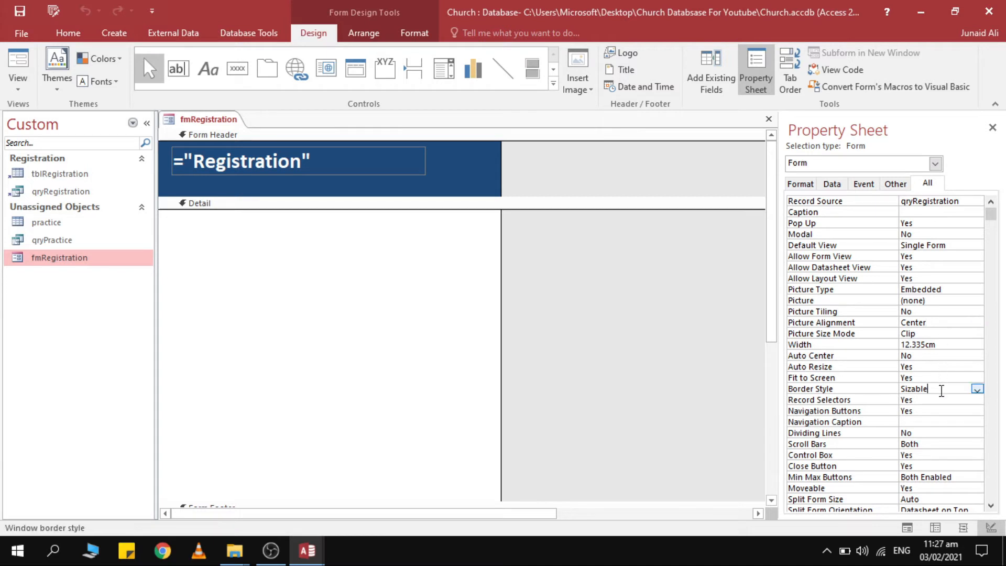
pyautogui.click(844, 392)
pyautogui.click(977, 390)
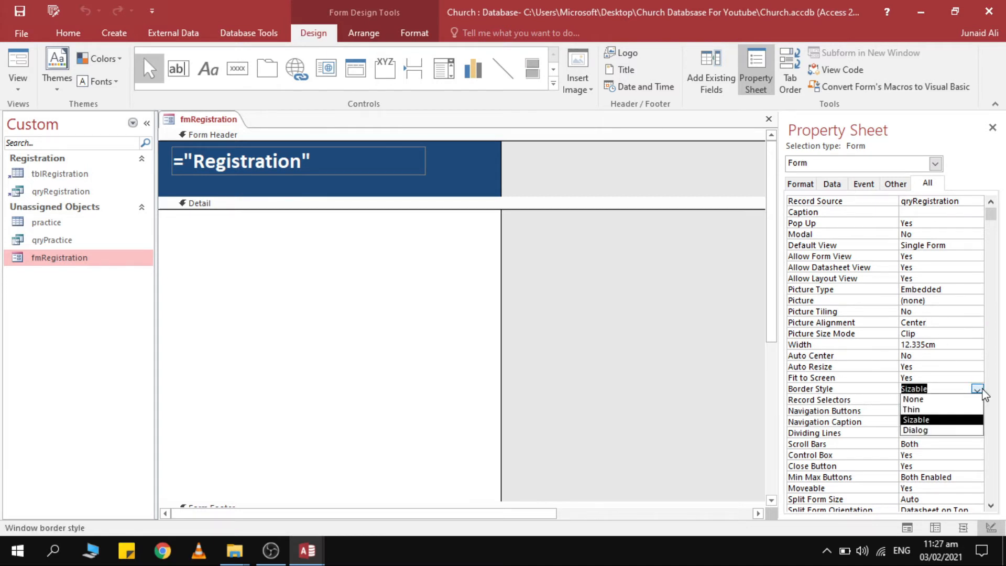
pyautogui.click(922, 399)
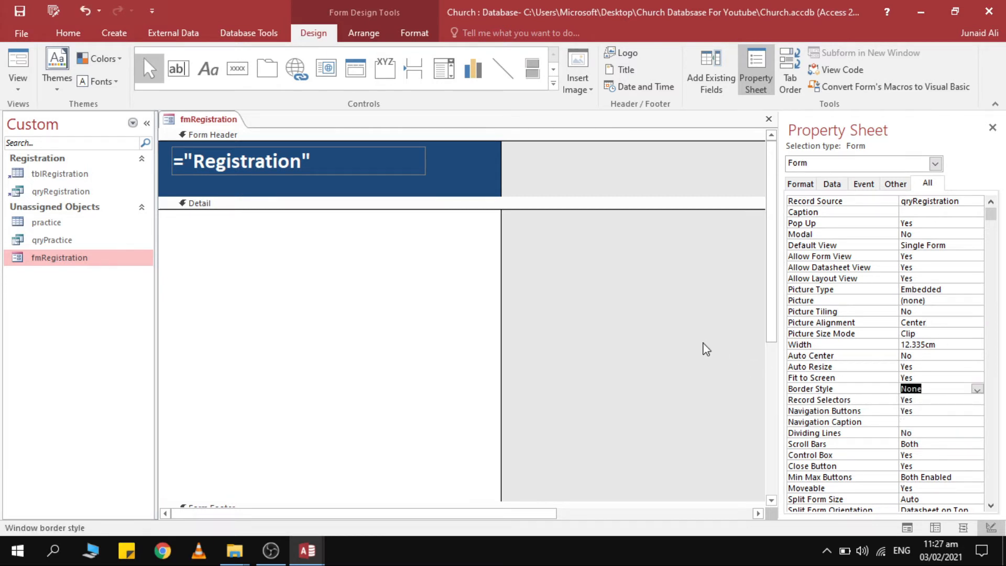
pyautogui.hotkey('ctrl', 'w')
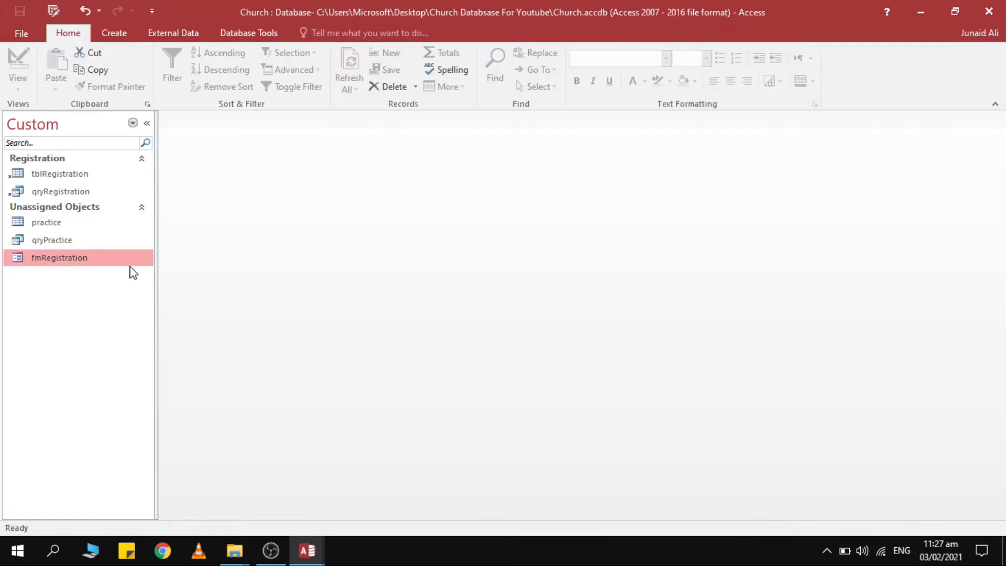
# Open fmRegistration to check the borderless full-screen form and its records, then return to Design View.
pyautogui.rightClick(130, 265)
pyautogui.click(146, 276)
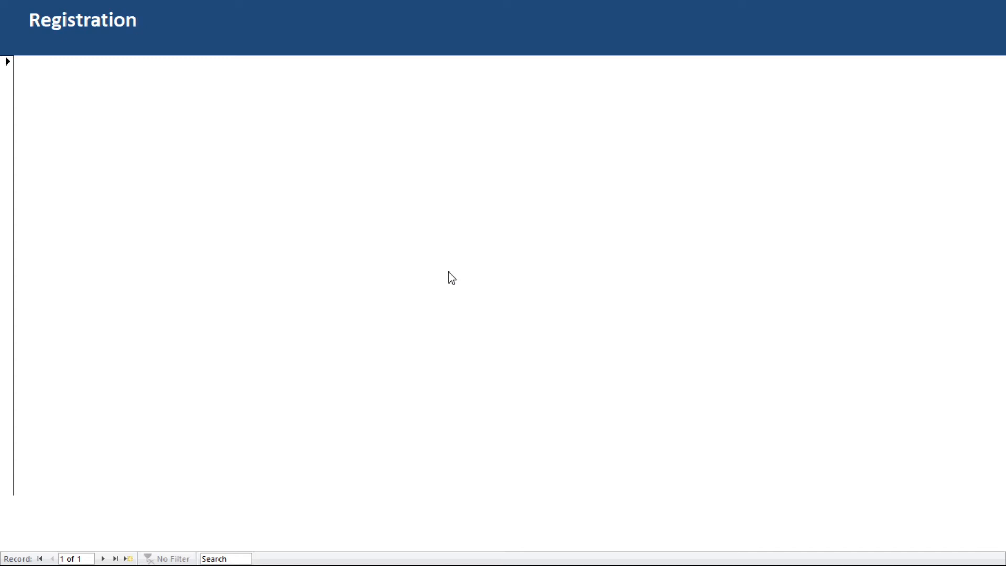
pyautogui.rightClick(635, 223)
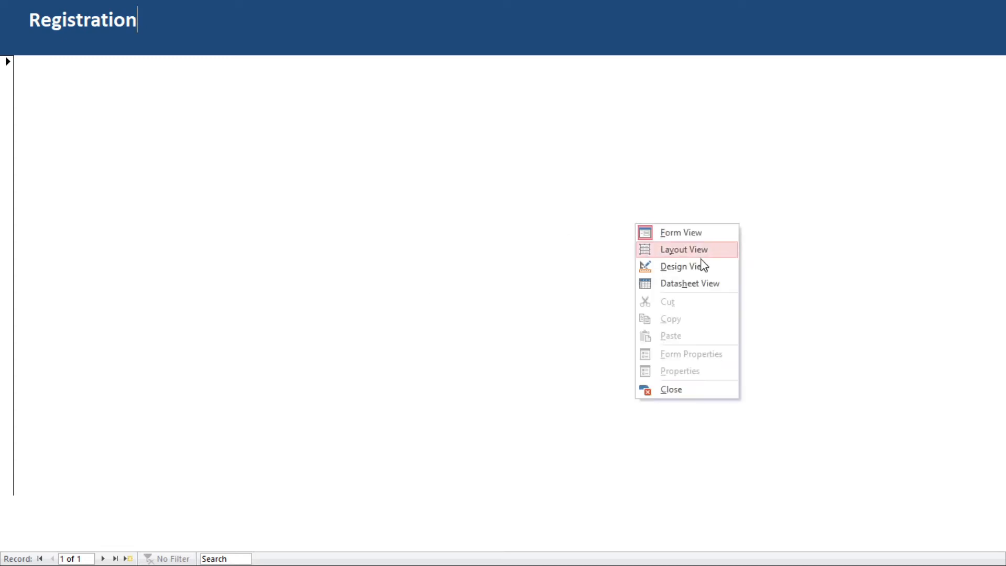
pyautogui.click(398, 203)
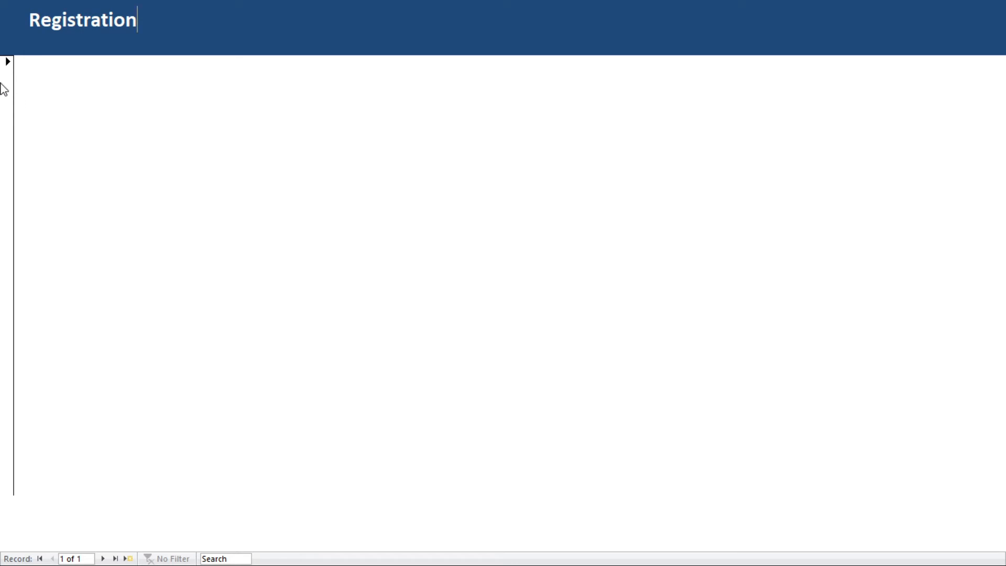
pyautogui.click(103, 559)
pyautogui.click(50, 558)
pyautogui.rightClick(514, 181)
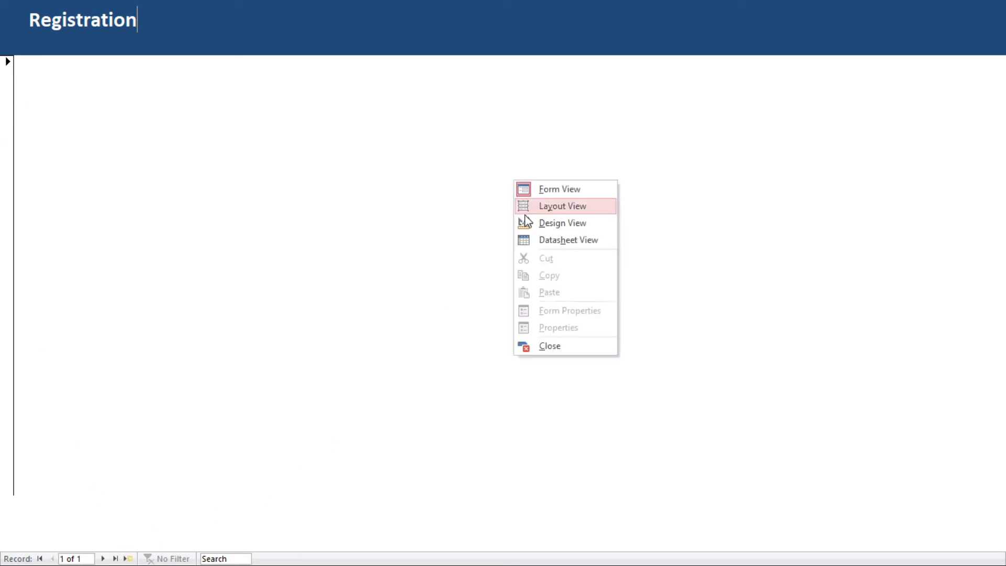
pyautogui.click(536, 225)
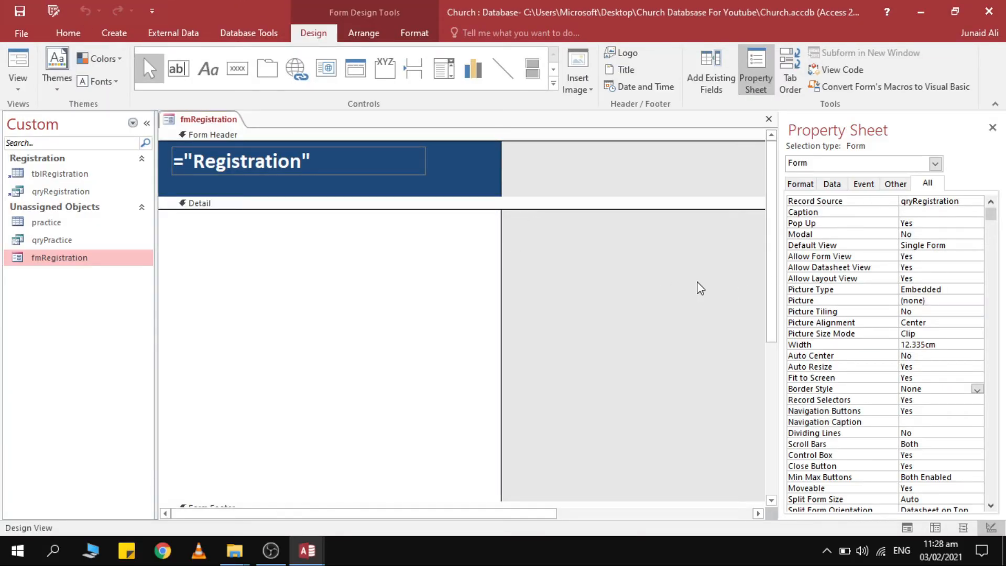
# Set the form's Record Selectors and Navigation Buttons properties both to No.
pyautogui.scroll(-1, 948, 333)
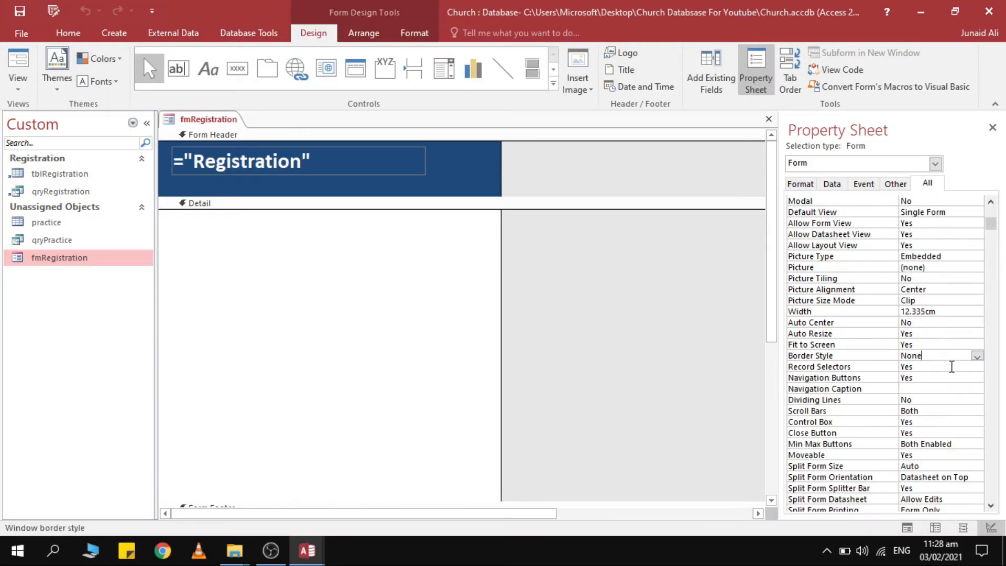
pyautogui.click(949, 366)
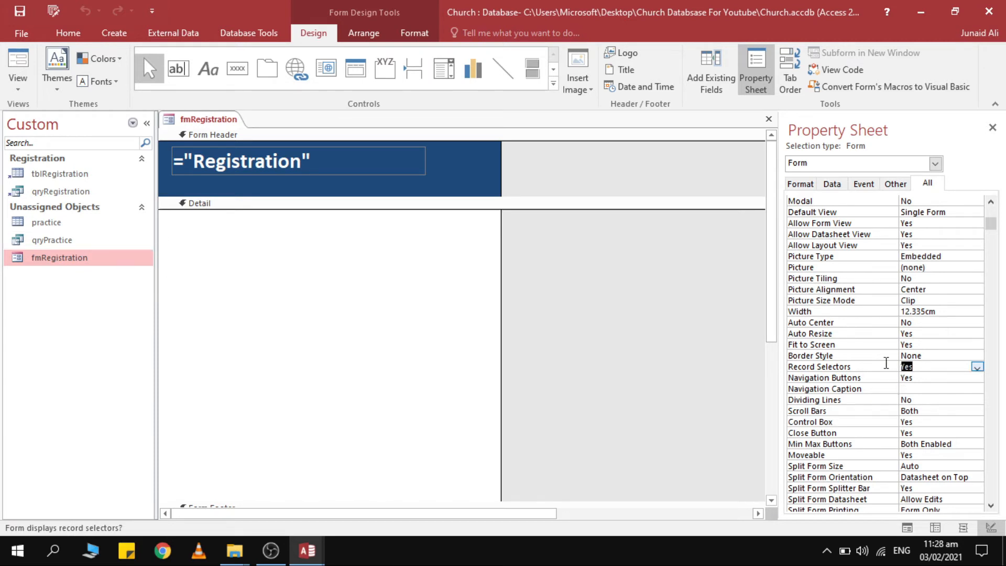
pyautogui.click(977, 368)
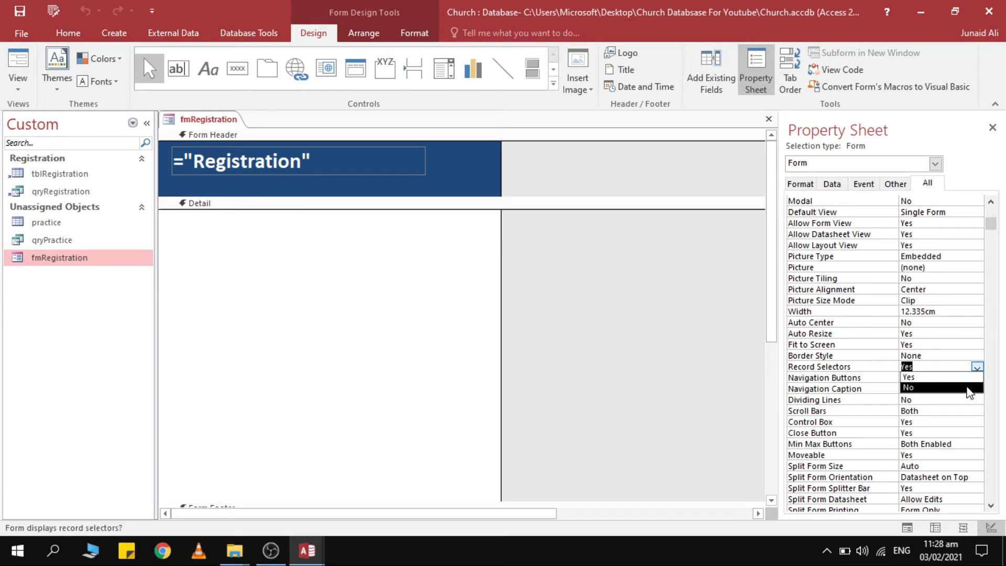
pyautogui.click(967, 387)
pyautogui.click(953, 378)
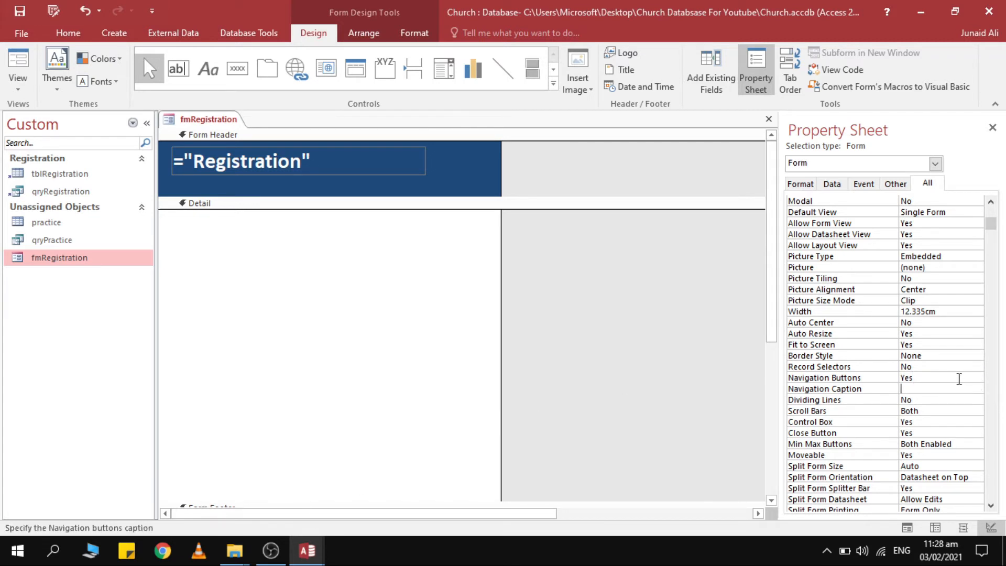
pyautogui.doubleClick(960, 378)
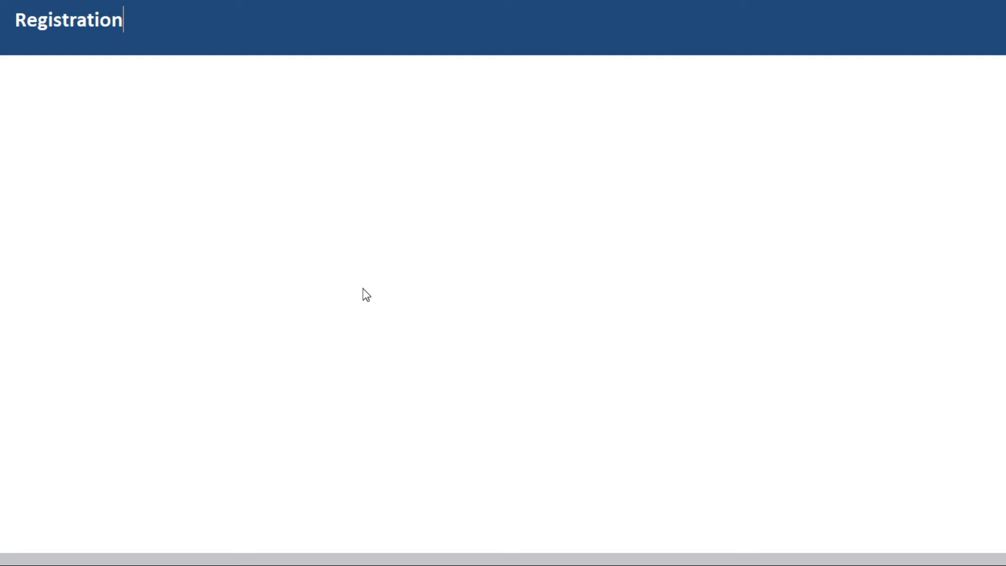
# In Design View set Scroll Bars to Neither, then save and close the form.
pyautogui.rightClick(512, 11)
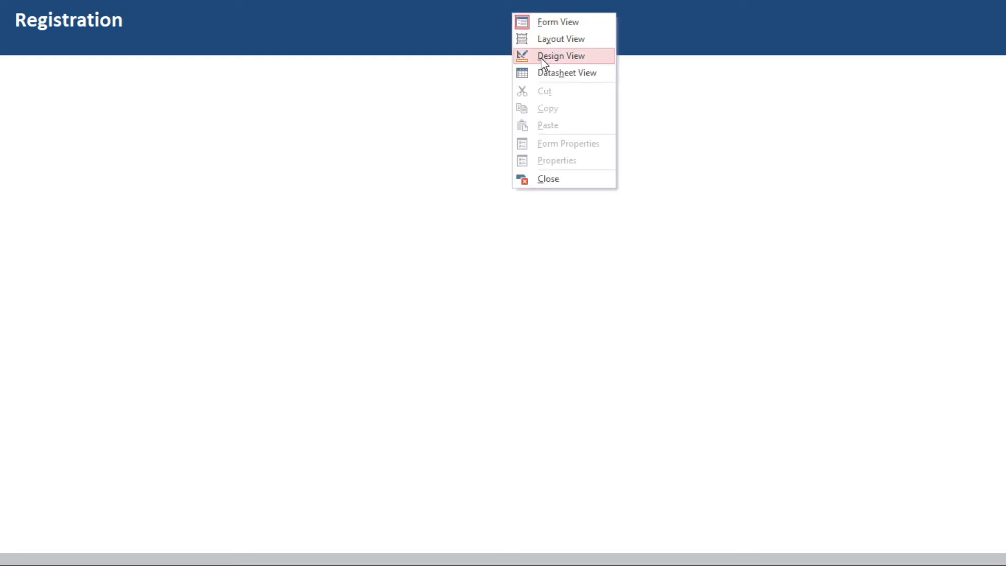
pyautogui.click(543, 55)
pyautogui.scroll(1, 921, 330)
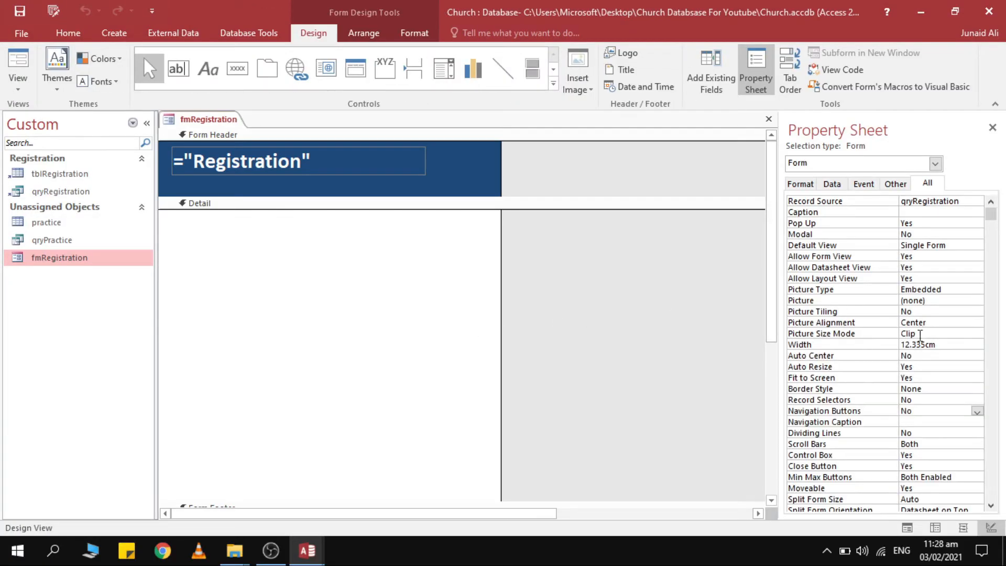
pyautogui.scroll(-1, 922, 336)
pyautogui.click(943, 410)
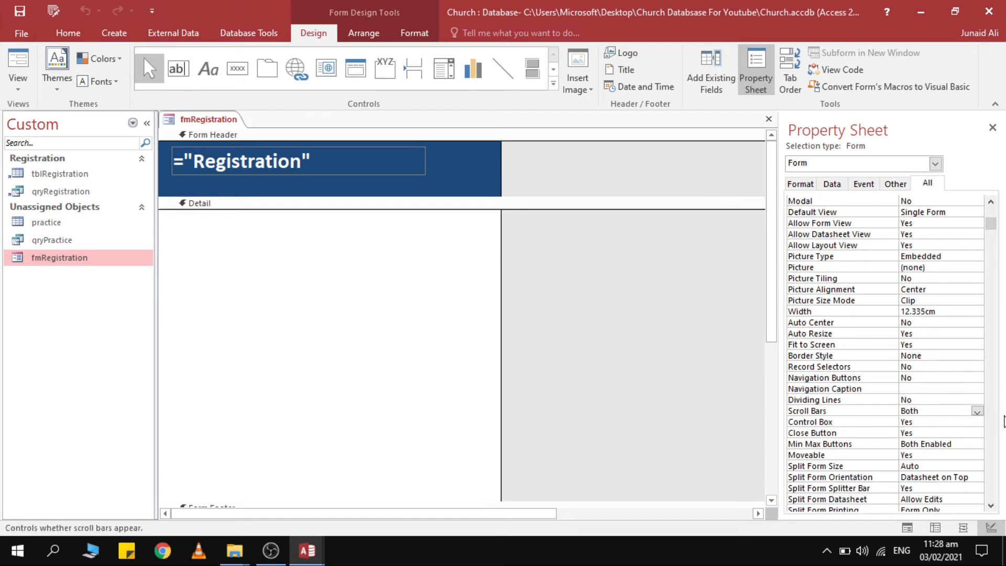
pyautogui.click(977, 411)
pyautogui.click(944, 421)
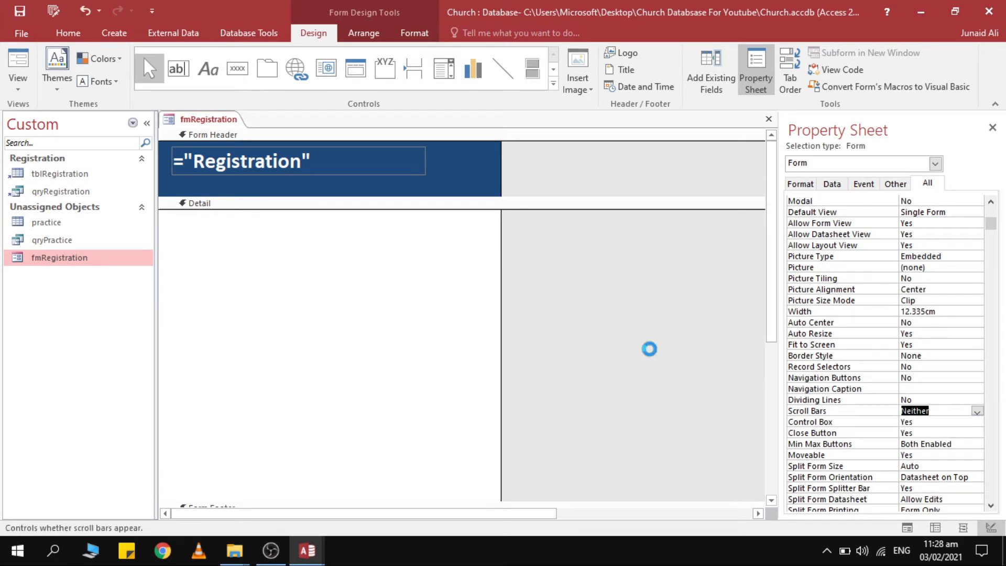
pyautogui.hotkey('ctrl', 'w')
# Open fmRegistration to preview it without scroll bars, then switch back to Design View.
pyautogui.rightClick(104, 259)
pyautogui.click(121, 262)
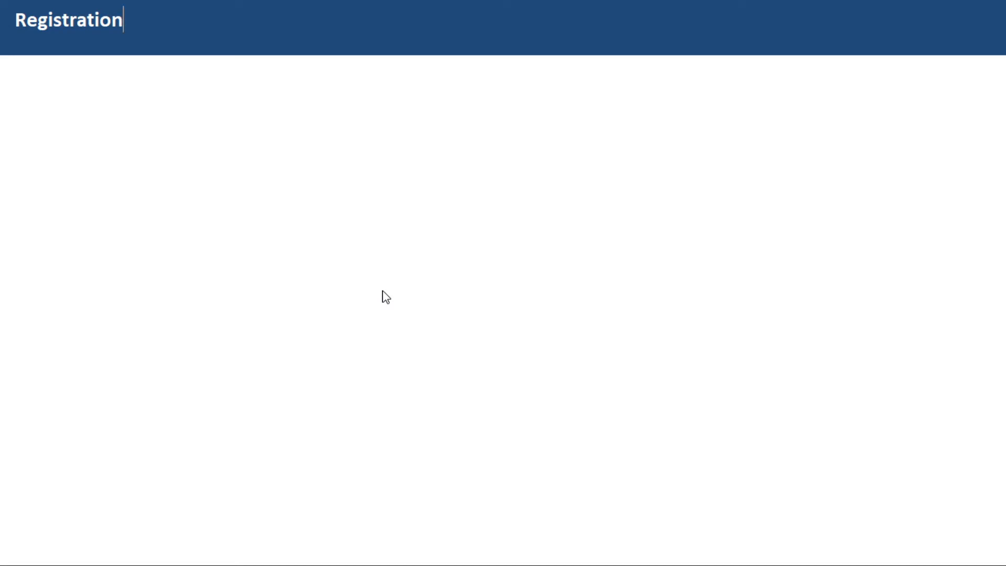
pyautogui.rightClick(452, 145)
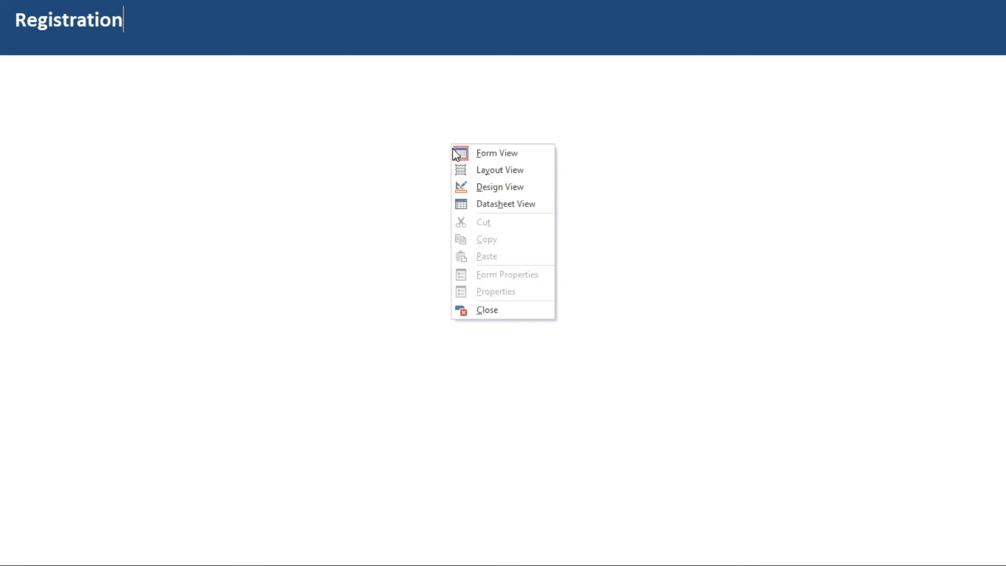
pyautogui.click(490, 187)
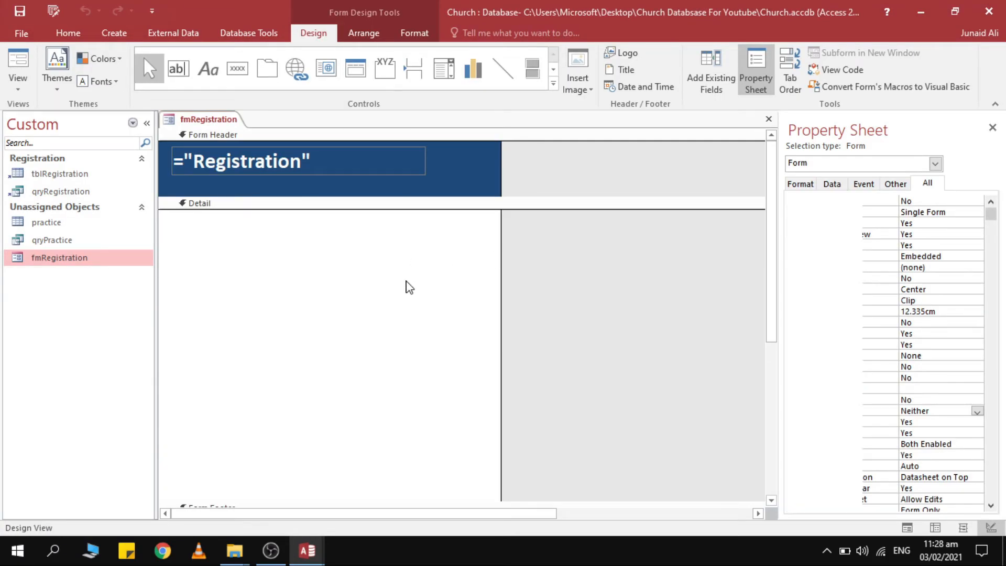
# Fill the Detail section with Background 1, Darker 5% from the Format tab.
pyautogui.click(409, 287)
pyautogui.click(415, 32)
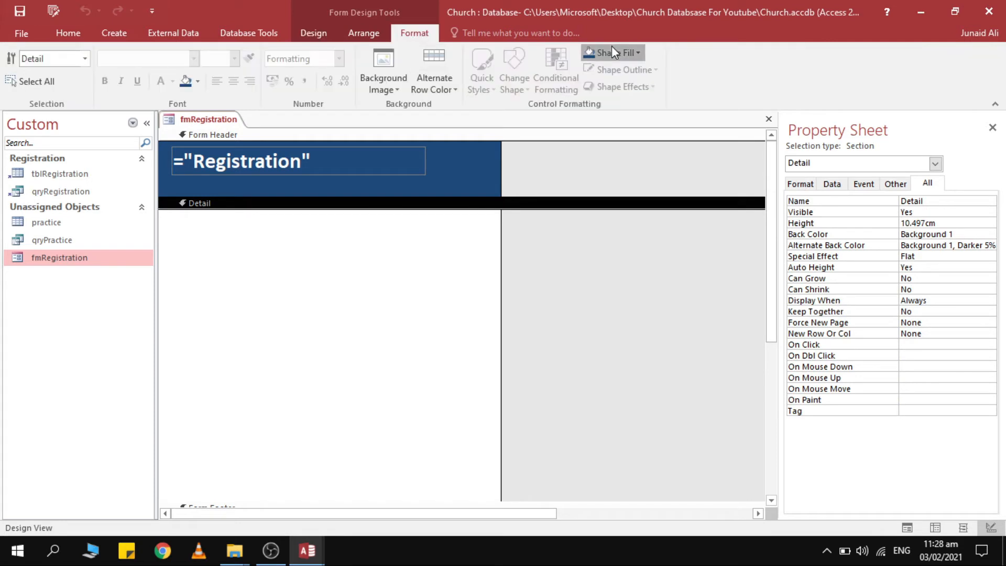
pyautogui.click(613, 53)
pyautogui.click(589, 117)
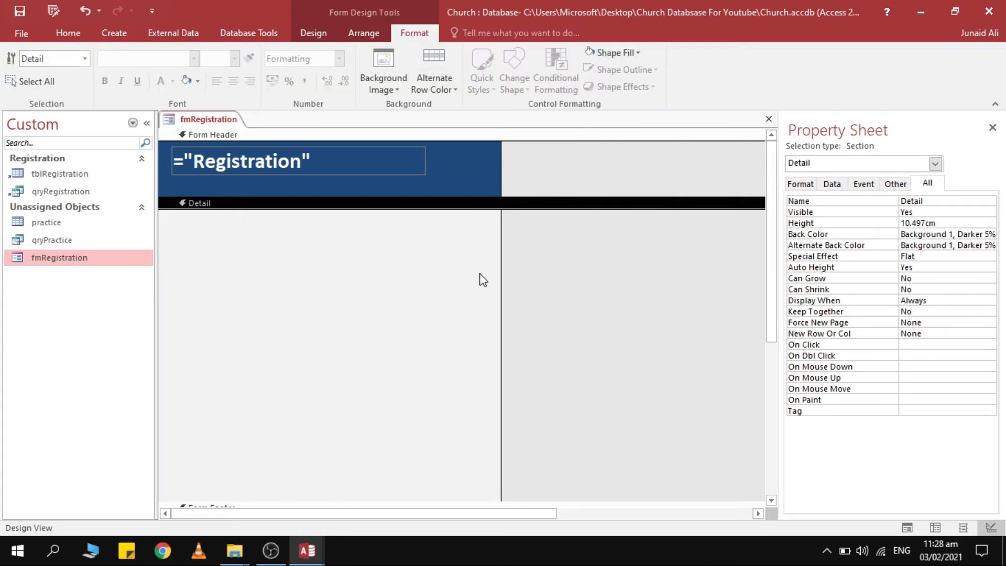
# Select the whole form and look through its Event, Other and All property tabs.
pyautogui.click(545, 287)
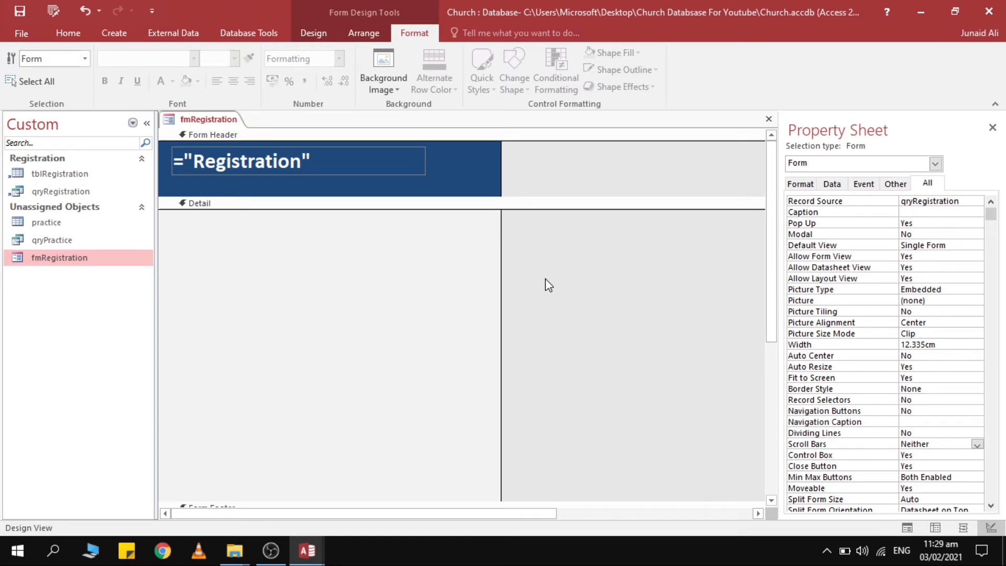
pyautogui.click(605, 305)
pyautogui.click(865, 184)
pyautogui.click(896, 183)
pyautogui.click(927, 184)
pyautogui.click(896, 185)
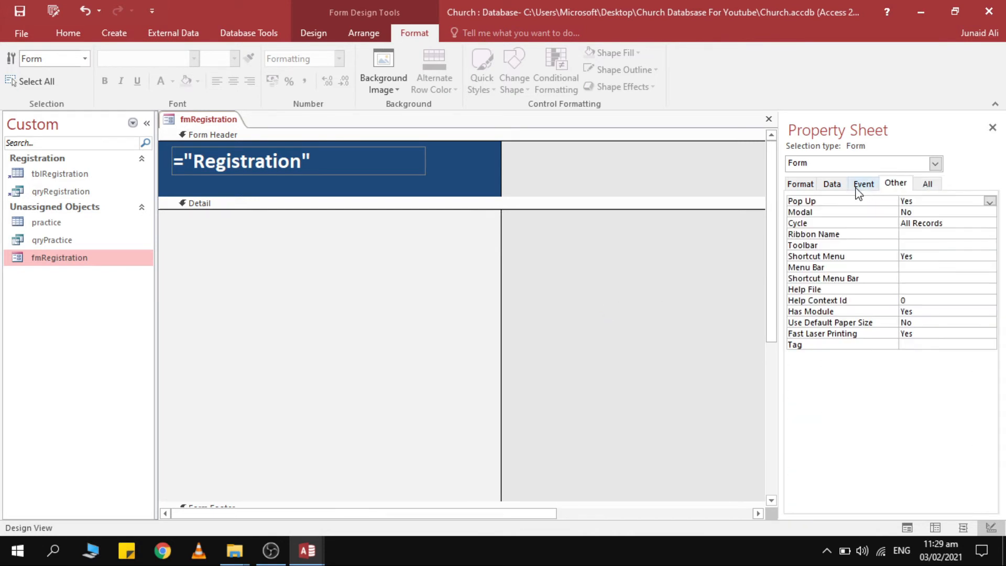
pyautogui.click(317, 34)
# Open the Field List and glance at the finished registration form for reference.
pyautogui.click(711, 78)
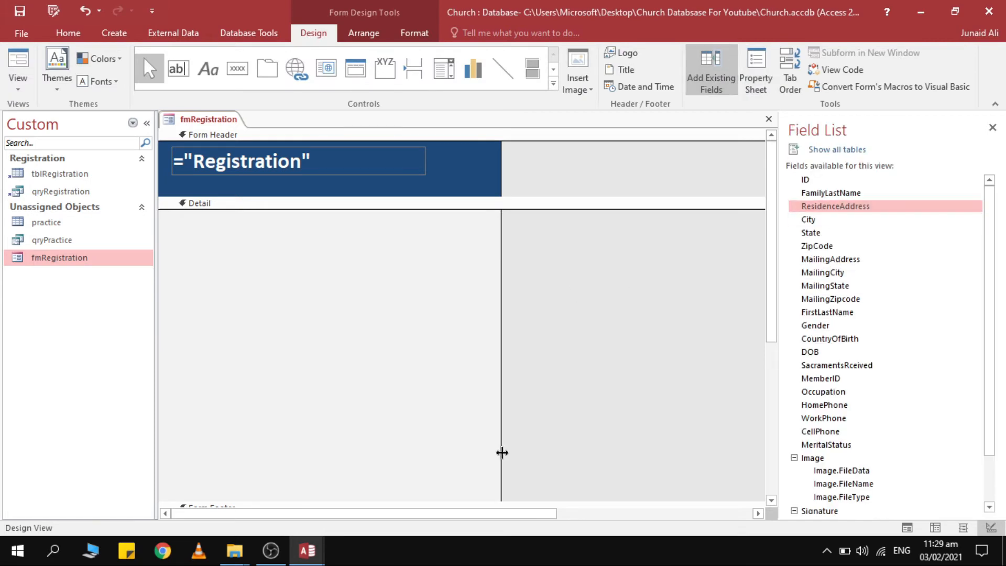
pyautogui.hotkey('alt', 'Tab')
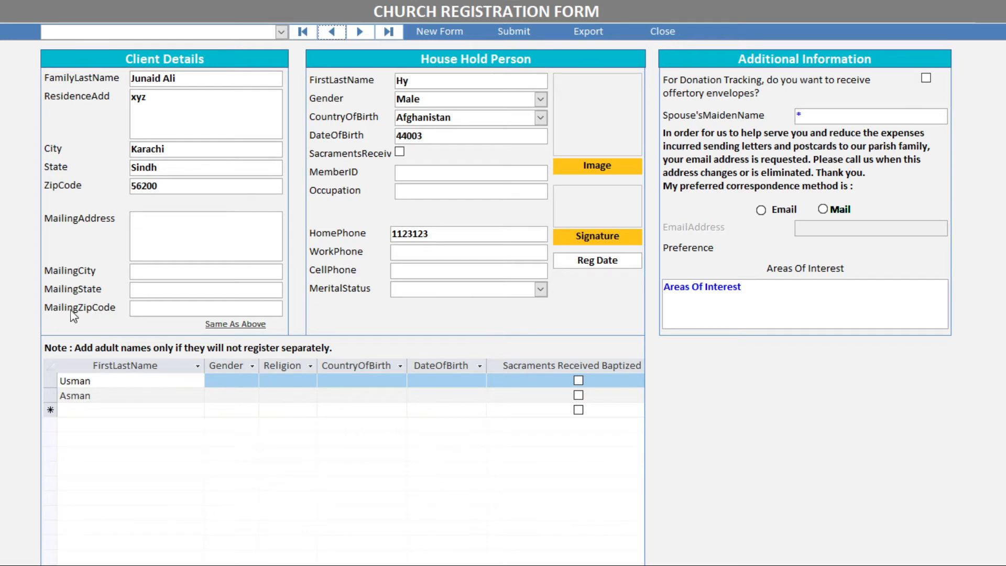
pyautogui.hotkey('alt', 'Tab')
pyautogui.click(561, 262)
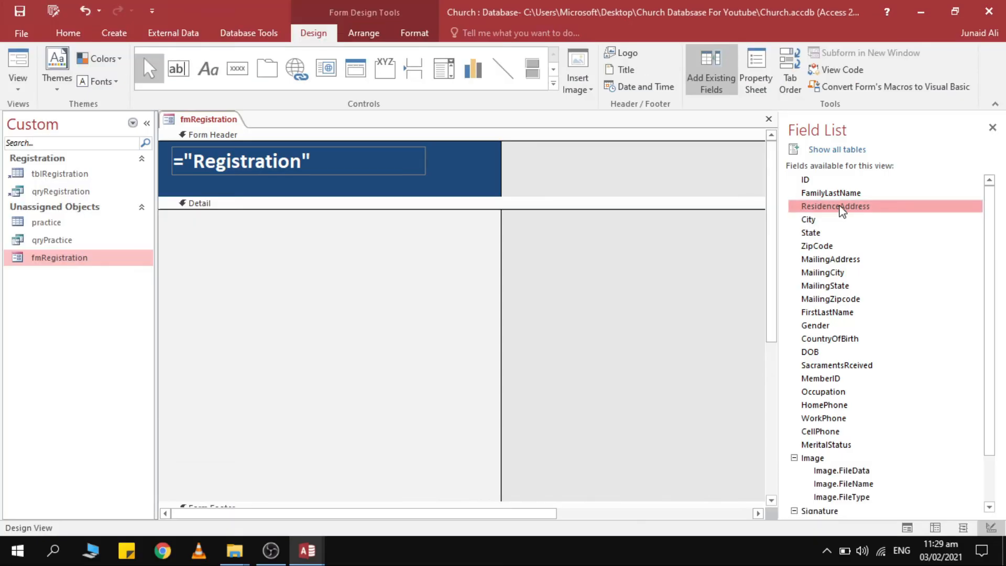
# Select FamilyLastName through MailingZipcode and drag them into the Detail section.
pyautogui.click(831, 196)
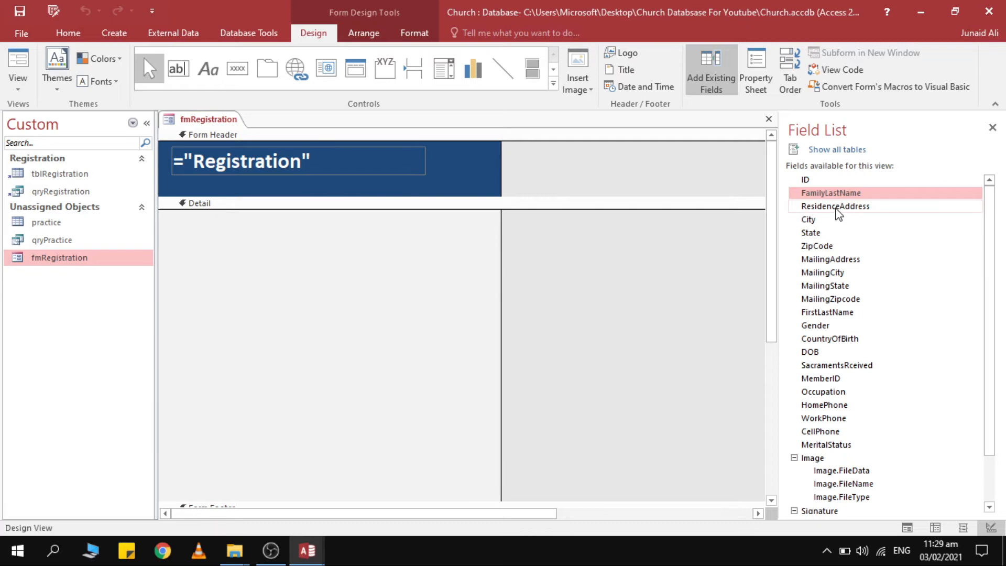
pyautogui.keyDown('shift'); pyautogui.click(837, 207); pyautogui.keyUp('shift')
pyautogui.keyDown('shift'); pyautogui.click(838, 220); pyautogui.keyUp('shift')
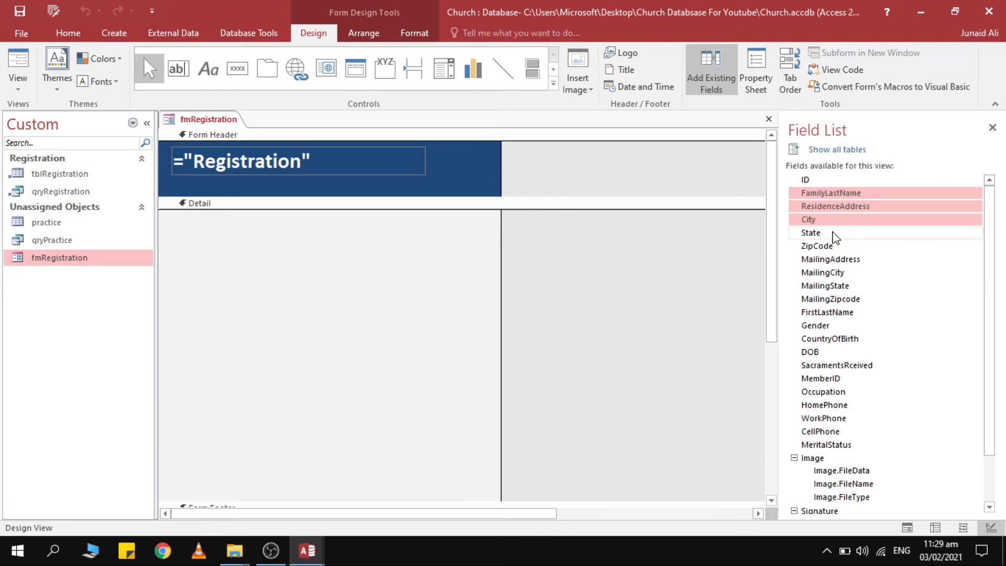
pyautogui.keyDown('shift'); pyautogui.click(836, 238); pyautogui.keyUp('shift')
pyautogui.keyDown('shift'); pyautogui.click(833, 246); pyautogui.keyUp('shift')
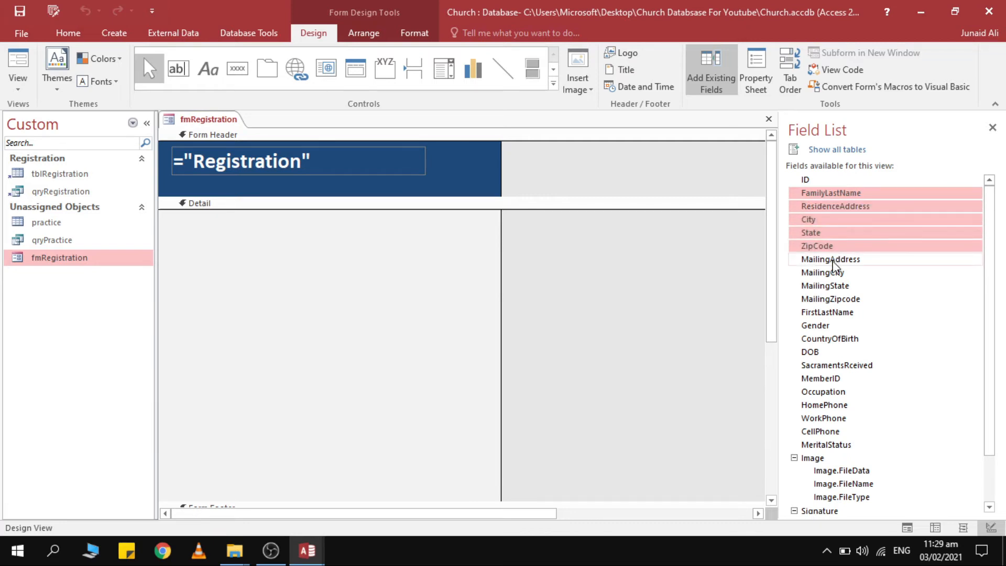
pyautogui.keyDown('shift'); pyautogui.click(834, 259); pyautogui.keyUp('shift')
pyautogui.keyDown('shift'); pyautogui.click(838, 273); pyautogui.keyUp('shift')
pyautogui.keyDown('shift'); pyautogui.click(837, 285); pyautogui.keyUp('shift')
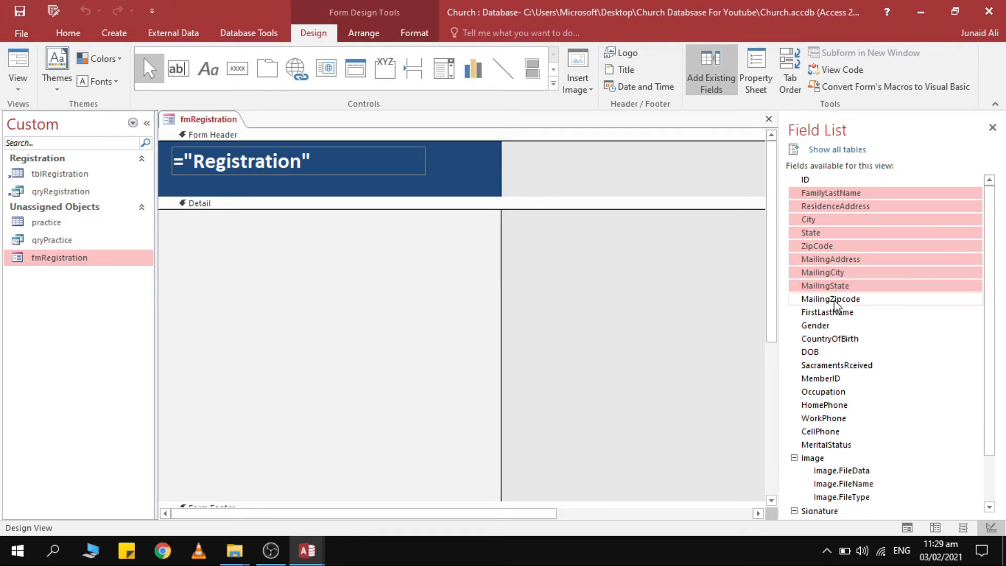
pyautogui.keyDown('shift'); pyautogui.click(836, 299); pyautogui.keyUp('shift')
pyautogui.moveTo(838, 196); pyautogui.dragTo(260, 299)
pyautogui.scroll(-1, 346, 267)
pyautogui.scroll(-1, 367, 293)
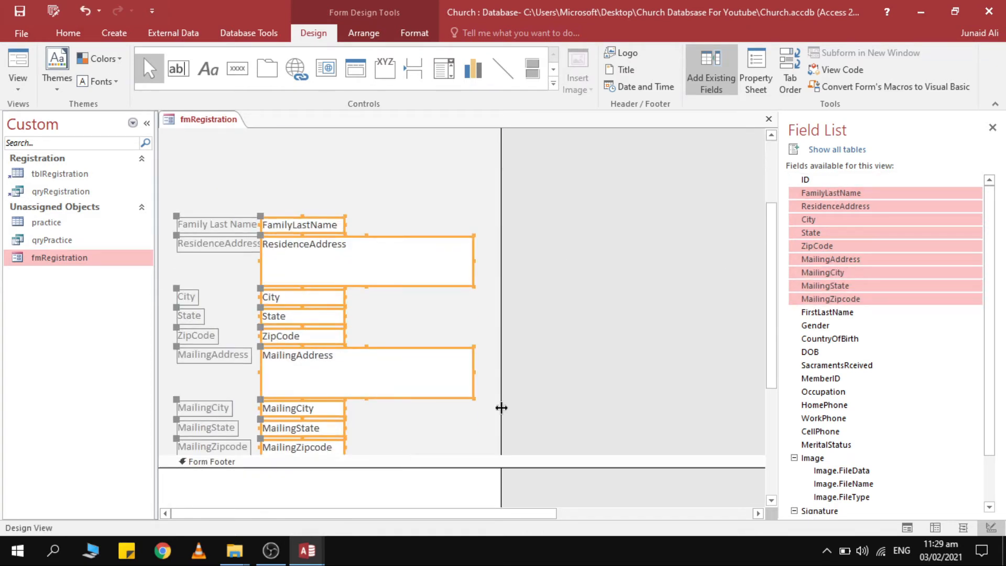
# Select all the address labels and text boxes and group them in a Stacked layout.
pyautogui.click(386, 222)
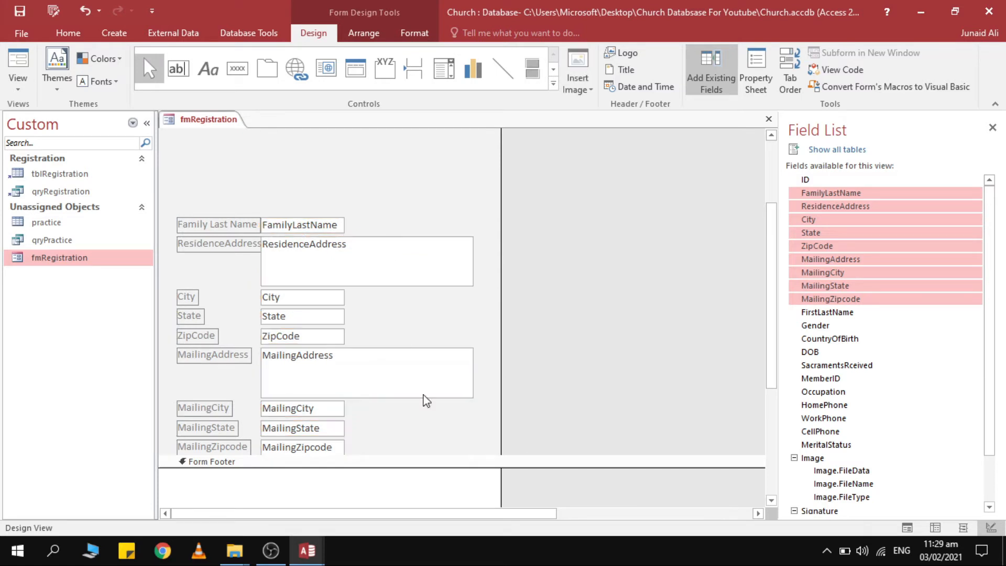
pyautogui.moveTo(377, 175); pyautogui.dragTo(204, 461)
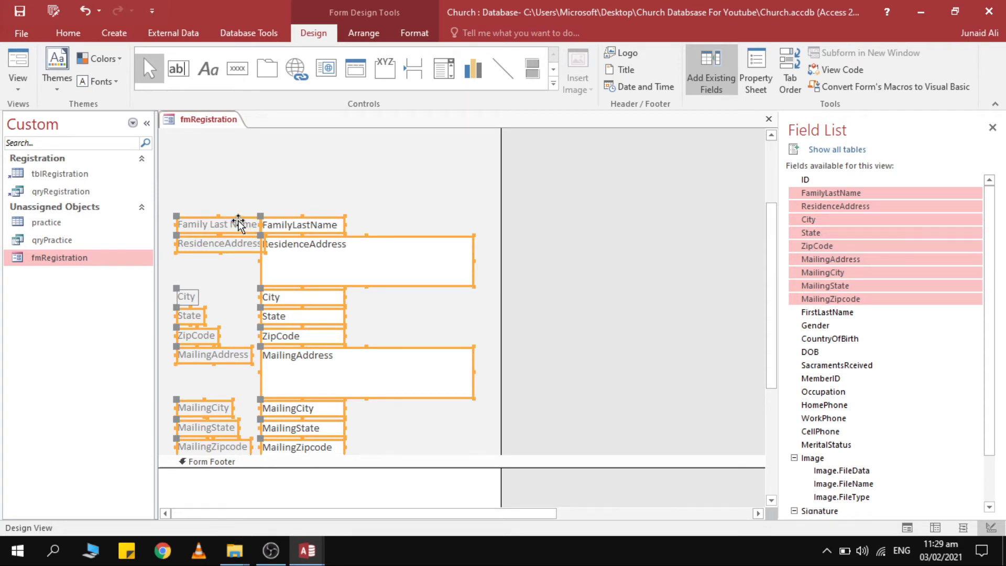
pyautogui.moveTo(355, 150); pyautogui.dragTo(179, 449)
pyautogui.rightClick(199, 227)
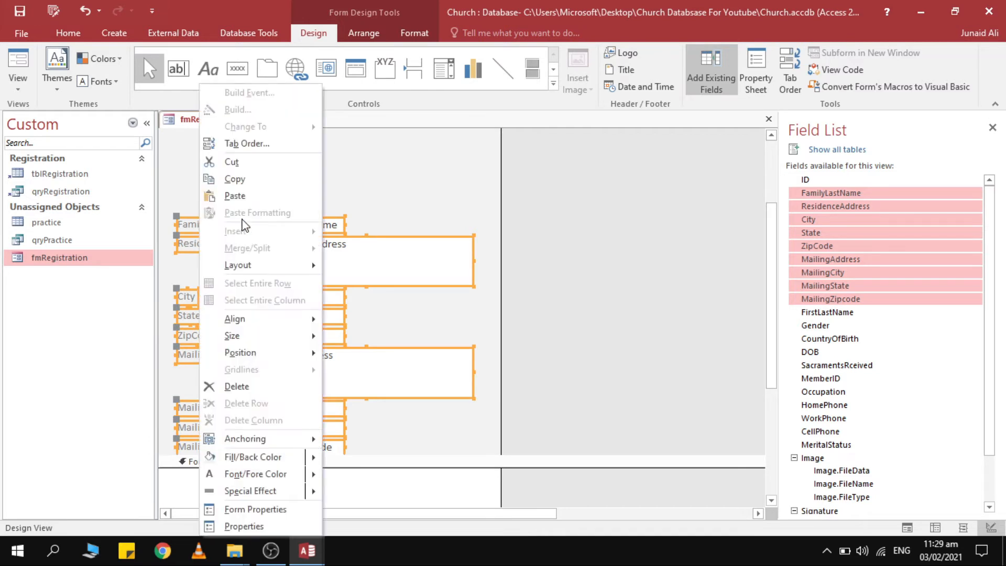
pyautogui.moveTo(258, 266)
pyautogui.click(375, 286)
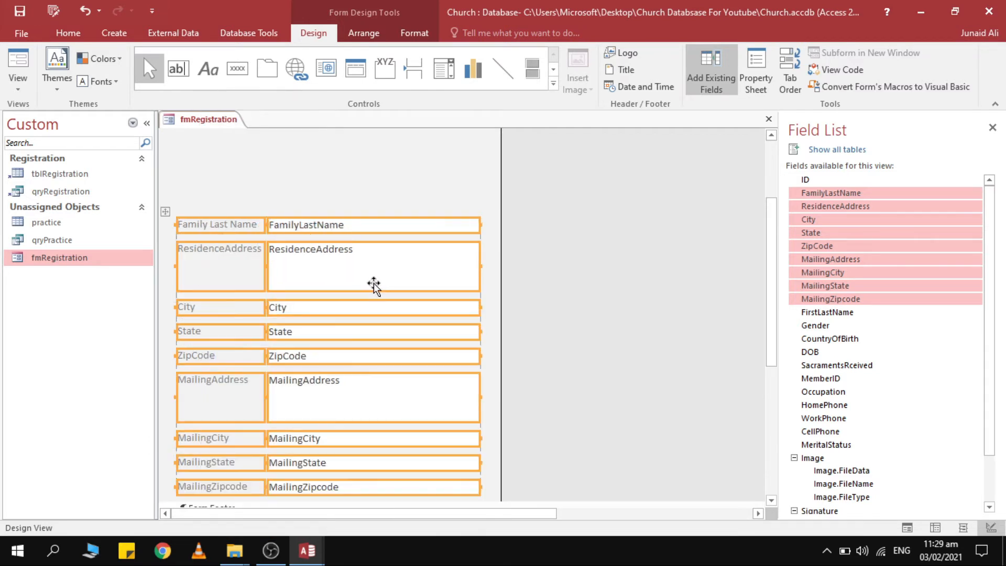
# Set the stacked layout's Control Padding to Narrow.
pyautogui.click(363, 33)
pyautogui.click(613, 74)
pyautogui.click(644, 139)
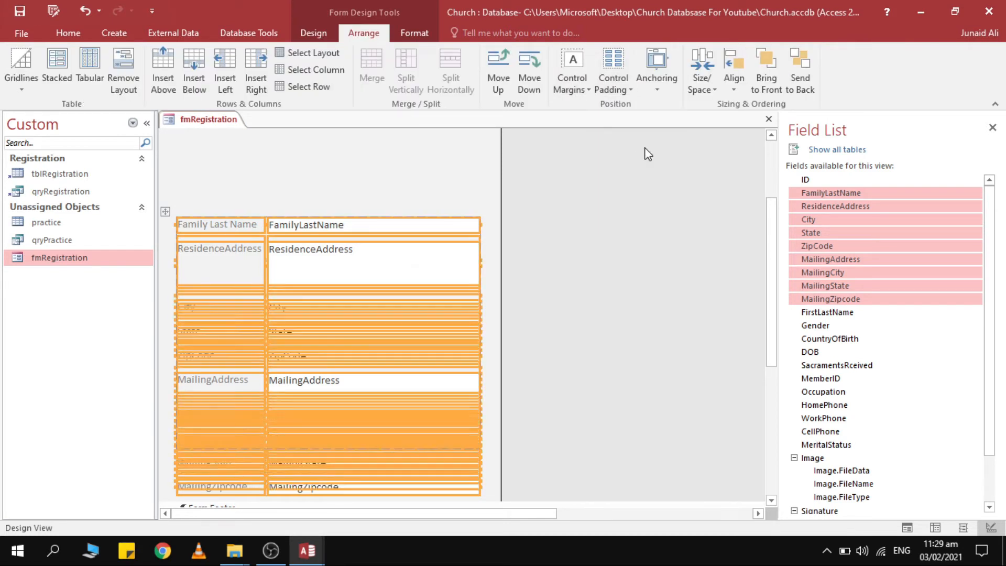
pyautogui.click(451, 181)
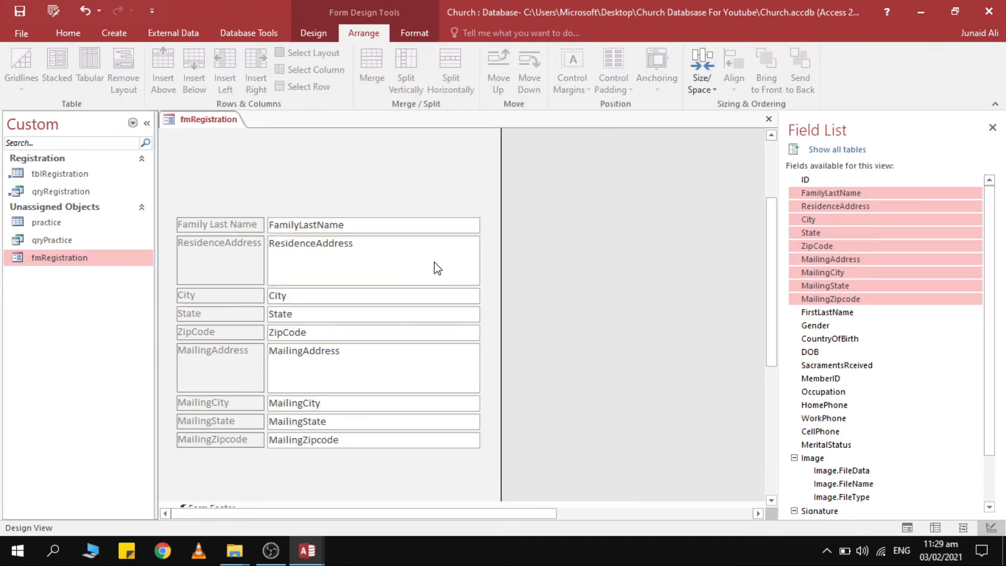
# Move the stacked address fields up under the header and read the Registration title's Left value.
pyautogui.scroll(2, 436, 204)
pyautogui.moveTo(407, 246); pyautogui.dragTo(232, 520)
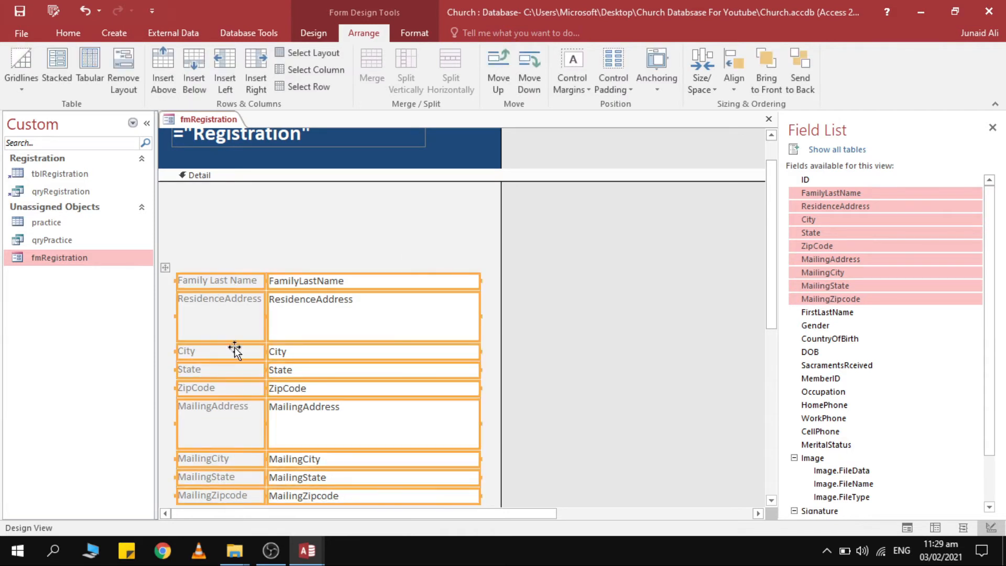
pyautogui.moveTo(237, 283); pyautogui.dragTo(236, 224)
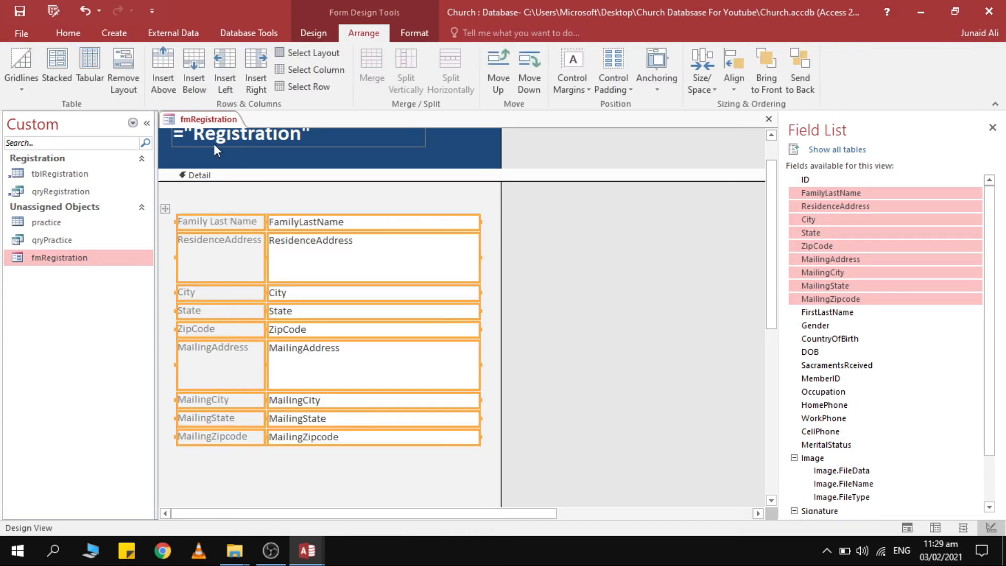
pyautogui.click(175, 137)
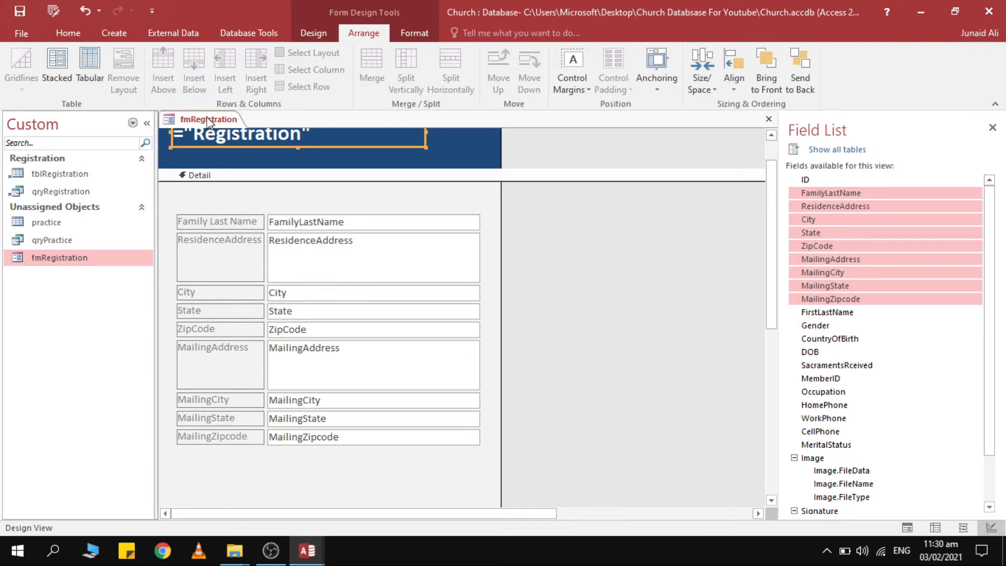
pyautogui.click(415, 33)
pyautogui.click(313, 33)
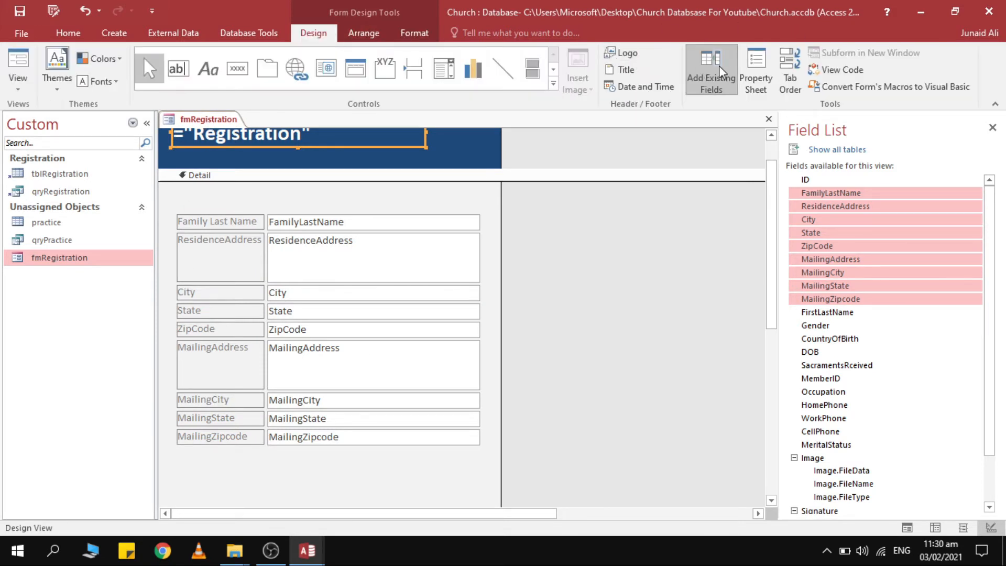
pyautogui.click(756, 70)
pyautogui.click(927, 184)
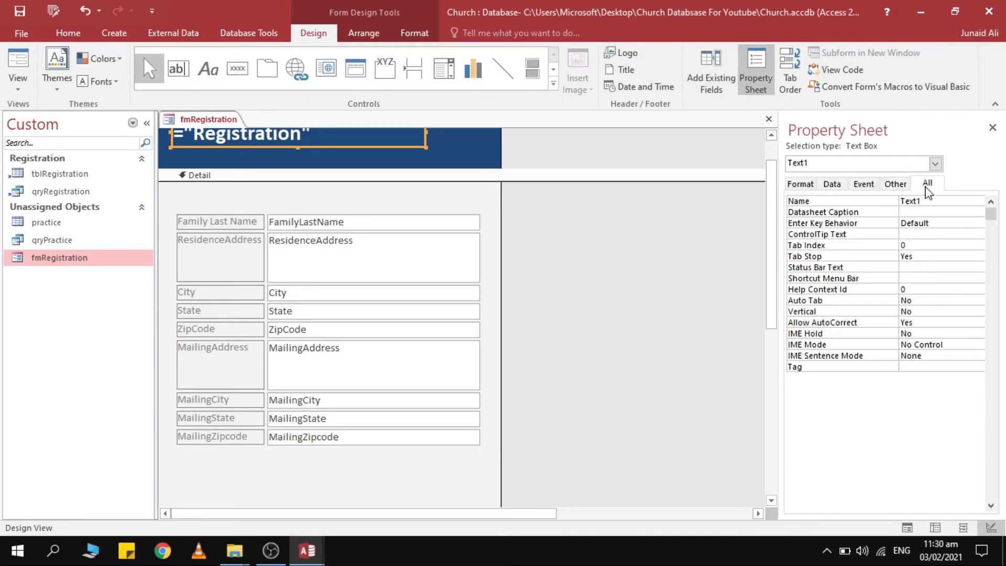
pyautogui.click(952, 320)
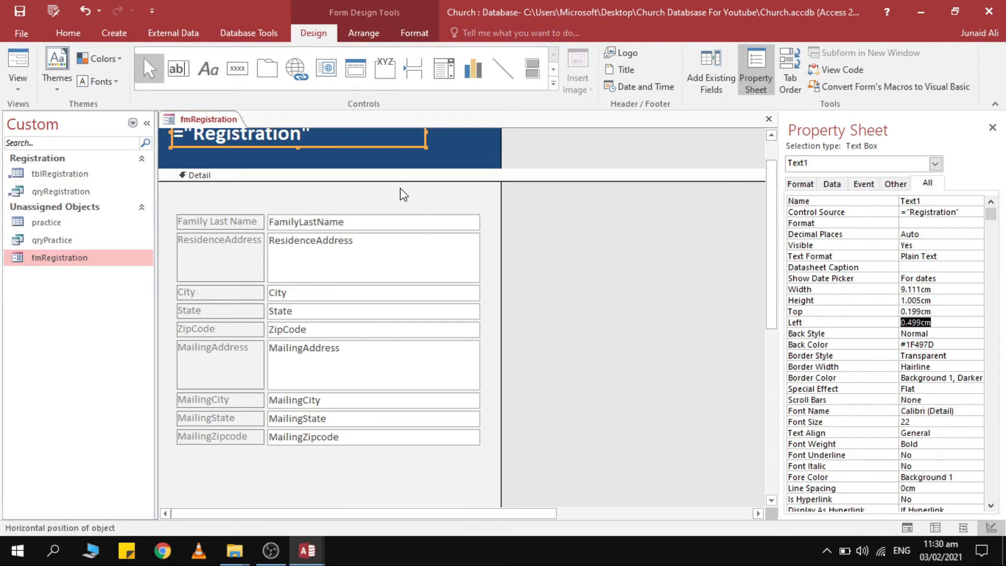
# Set the field labels' Left to 0.499cm and switch to Form View to check.
pyautogui.moveTo(227, 194); pyautogui.dragTo(243, 519)
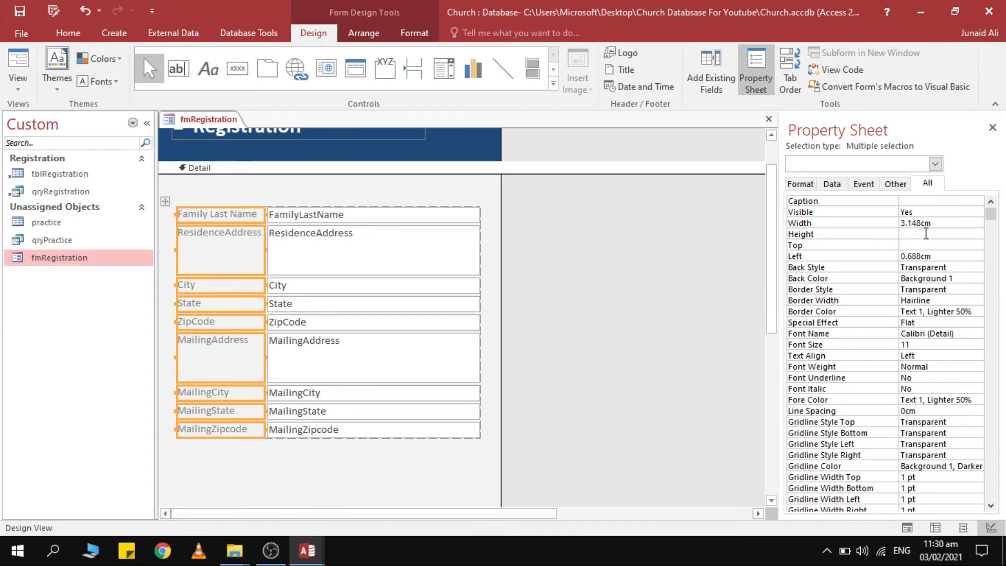
pyautogui.click(942, 253)
pyautogui.write('0.499')
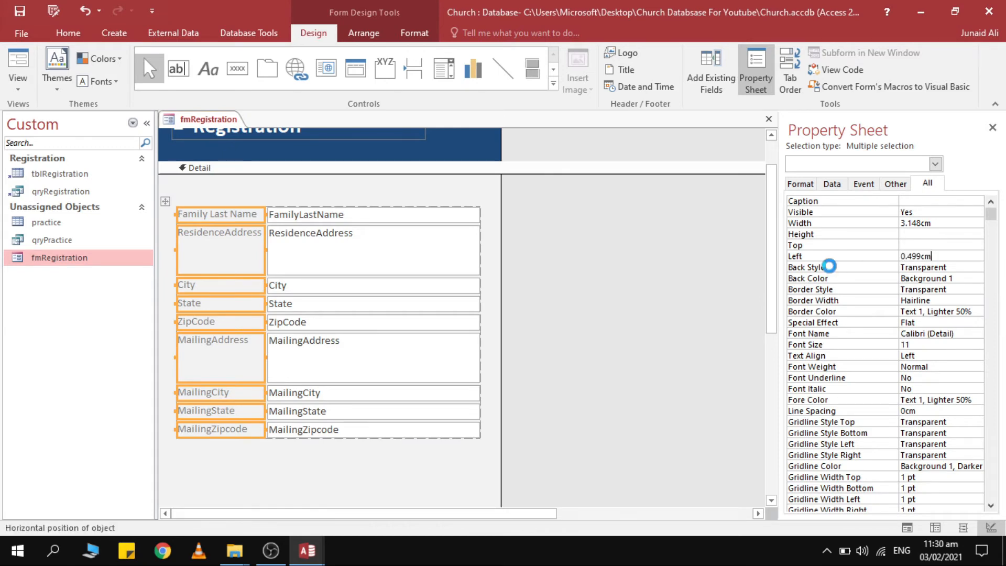
pyautogui.press('Return')
pyautogui.click(576, 258)
pyautogui.scroll(1, 569, 251)
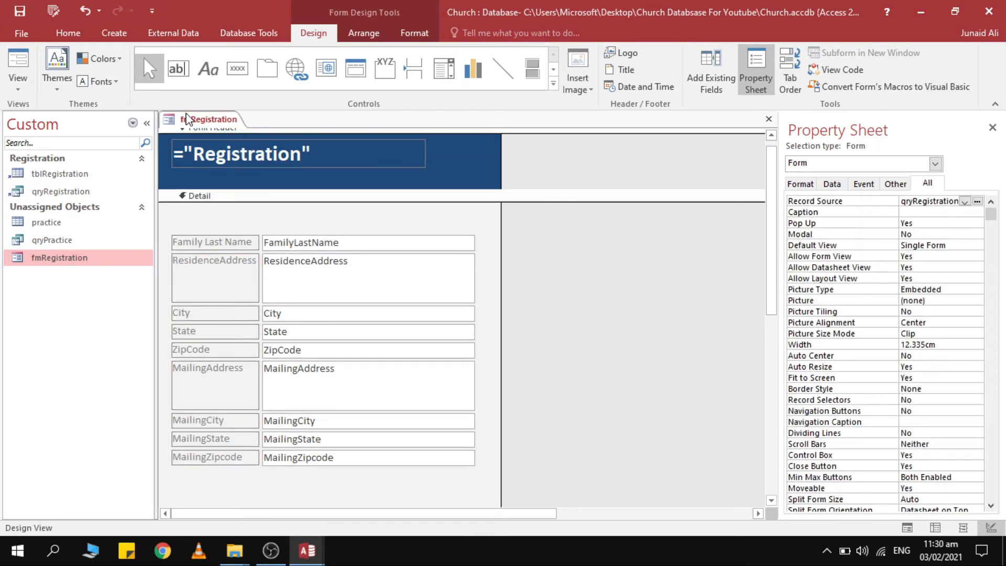
pyautogui.click(19, 60)
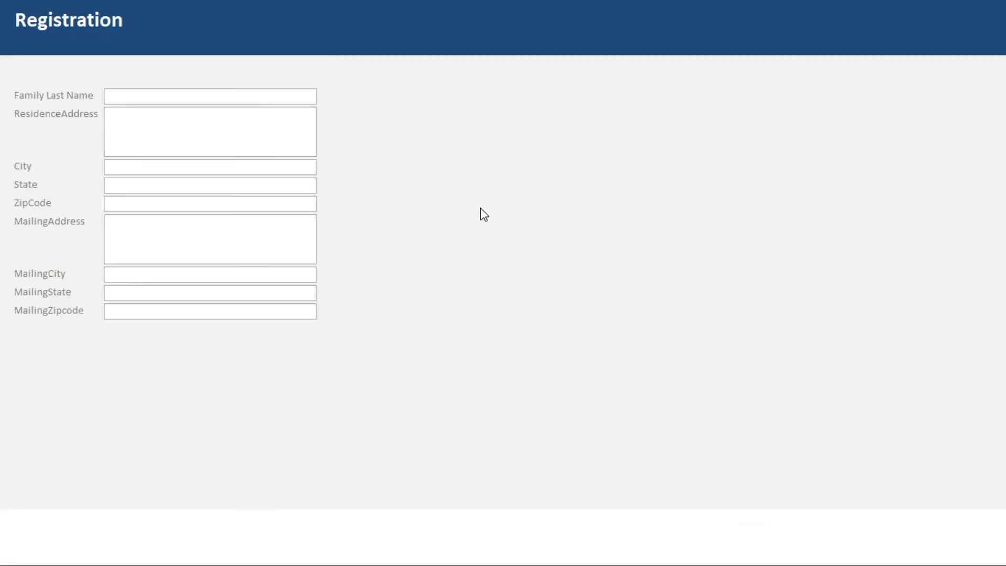
# Return to Design View and make the field labels' and address text boxes' font colour dark.
pyautogui.rightClick(496, 52)
pyautogui.click(524, 93)
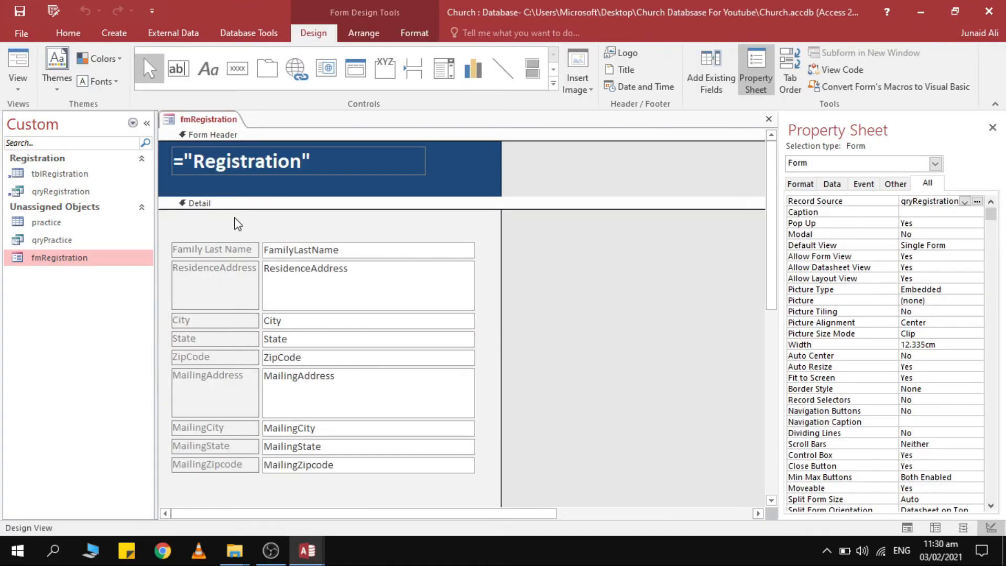
pyautogui.moveTo(235, 218); pyautogui.dragTo(202, 493)
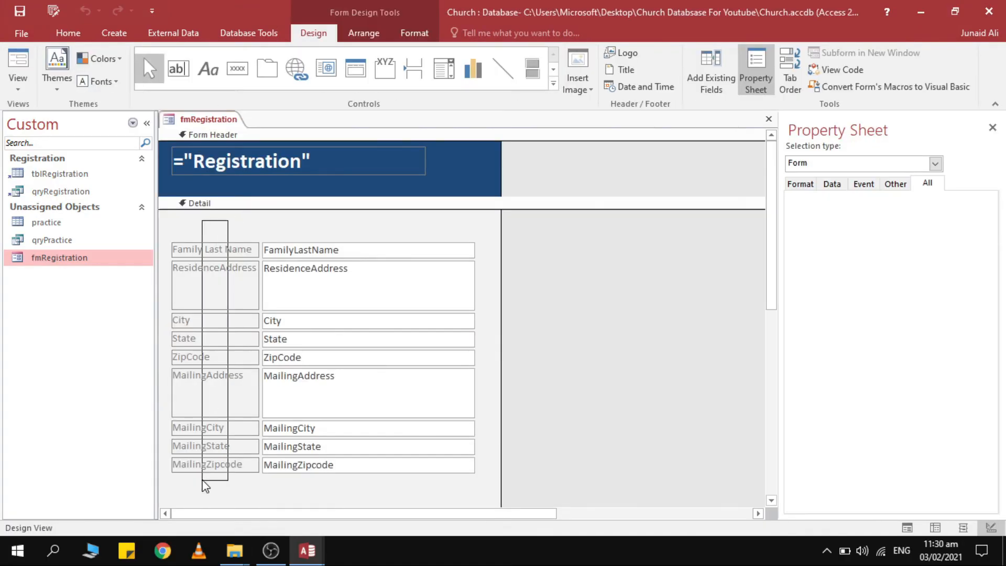
pyautogui.click(405, 35)
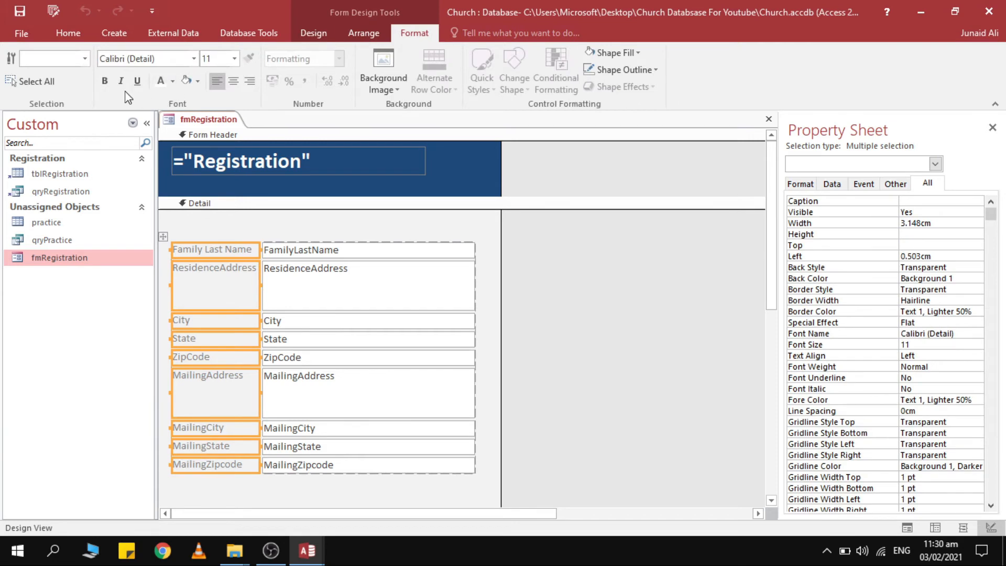
pyautogui.click(176, 82)
pyautogui.click(253, 168)
pyautogui.click(518, 269)
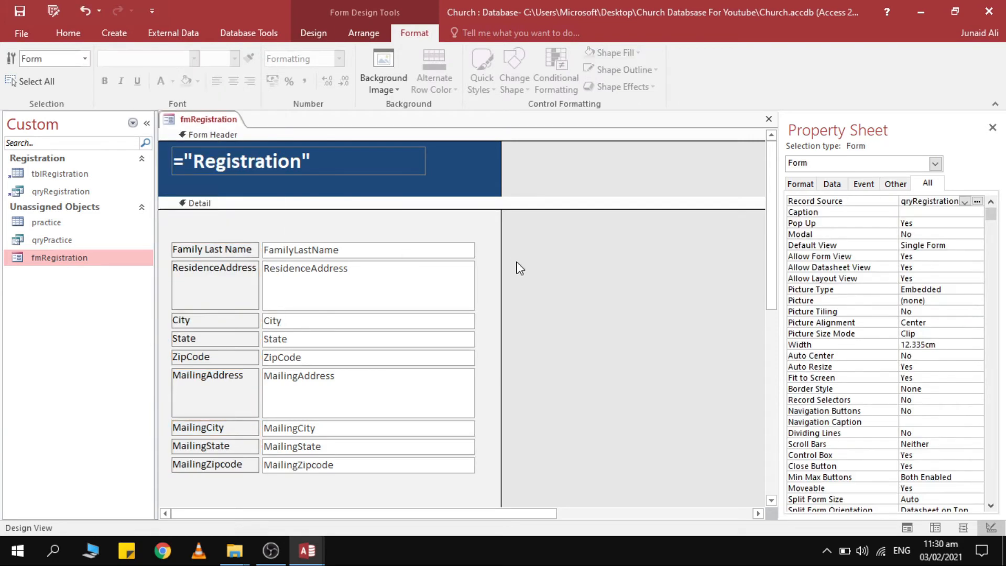
pyautogui.moveTo(335, 238); pyautogui.dragTo(319, 492)
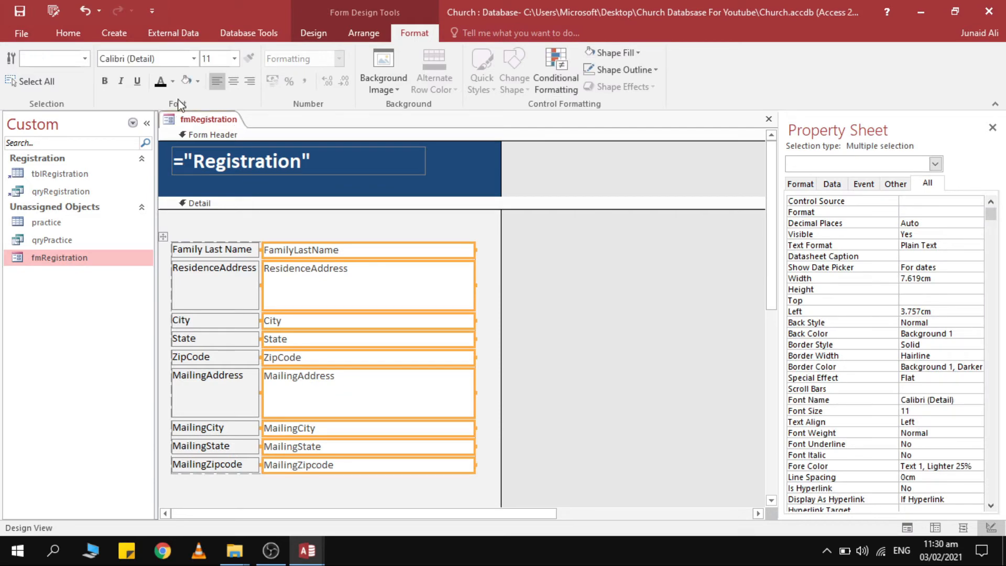
pyautogui.click(160, 81)
pyautogui.click(372, 229)
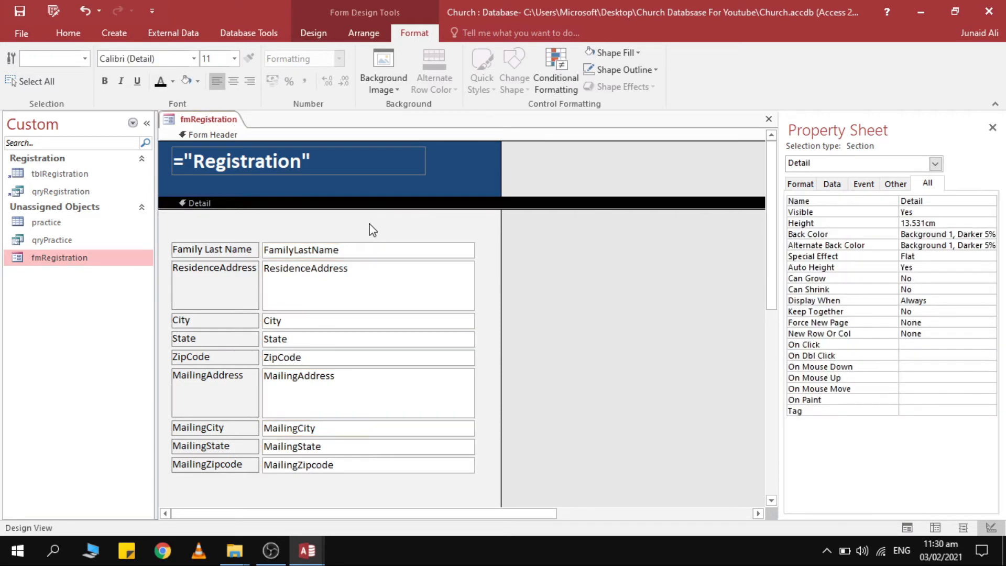
# Save the design, test ResidenceAddress, State, MailingAddress and MailingState in Form View, then return to Design View.
pyautogui.hotkey('ctrl', 's')
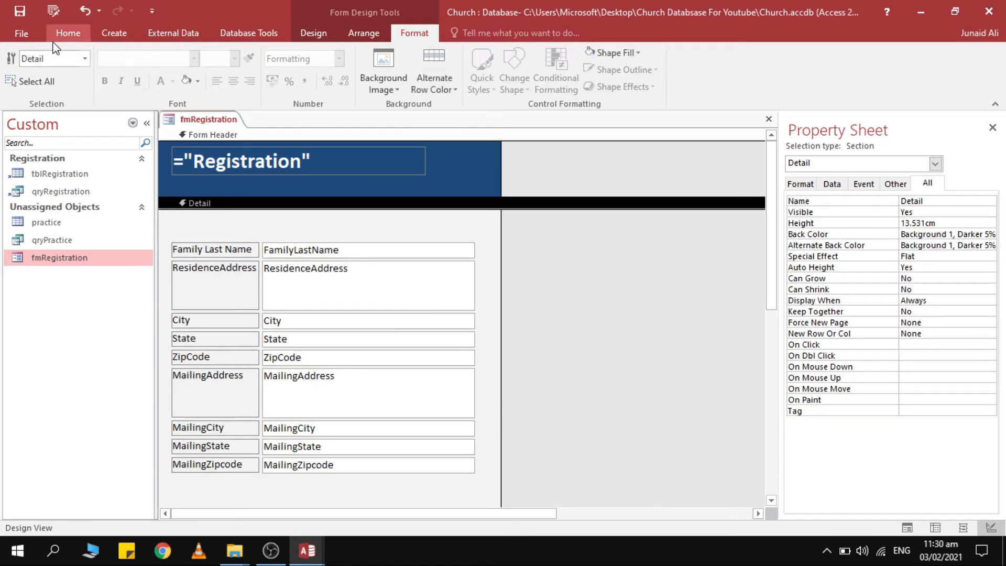
pyautogui.click(55, 39)
pyautogui.click(22, 60)
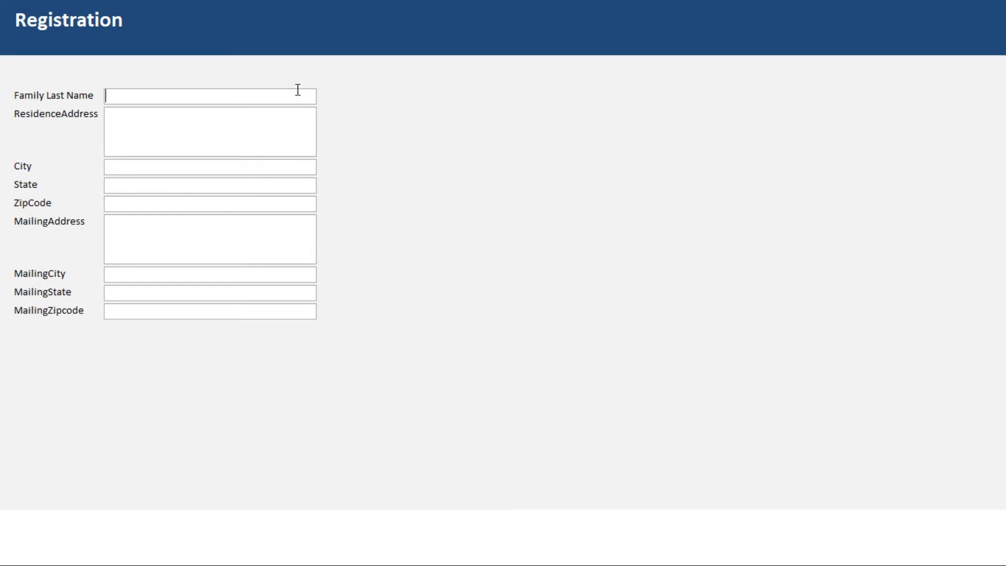
pyautogui.click(297, 112)
pyautogui.click(277, 183)
pyautogui.click(265, 243)
pyautogui.click(245, 289)
pyautogui.click(424, 79)
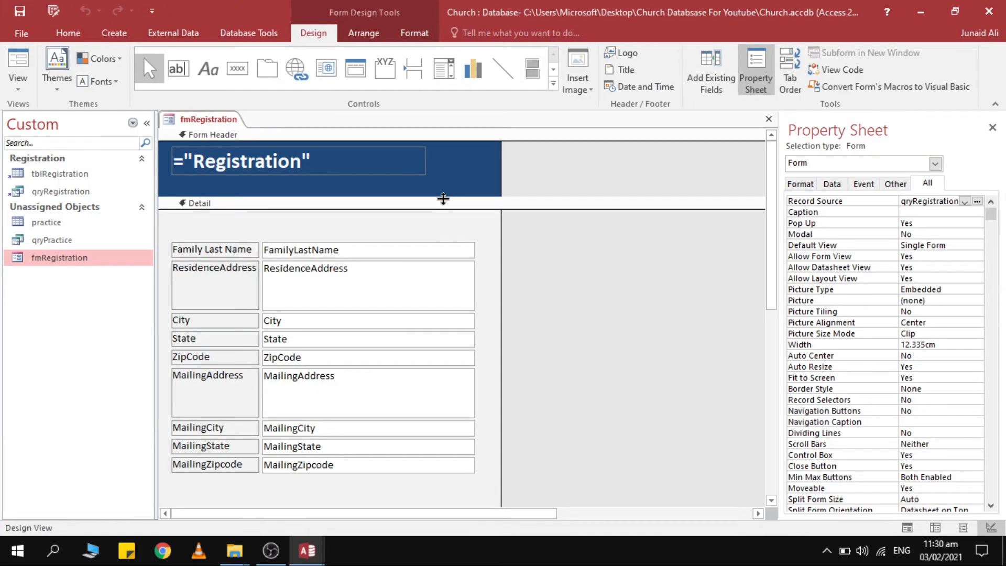
# Make the Form Header taller and draw a rectangle across it below the Registration title.
pyautogui.moveTo(444, 196); pyautogui.dragTo(443, 207)
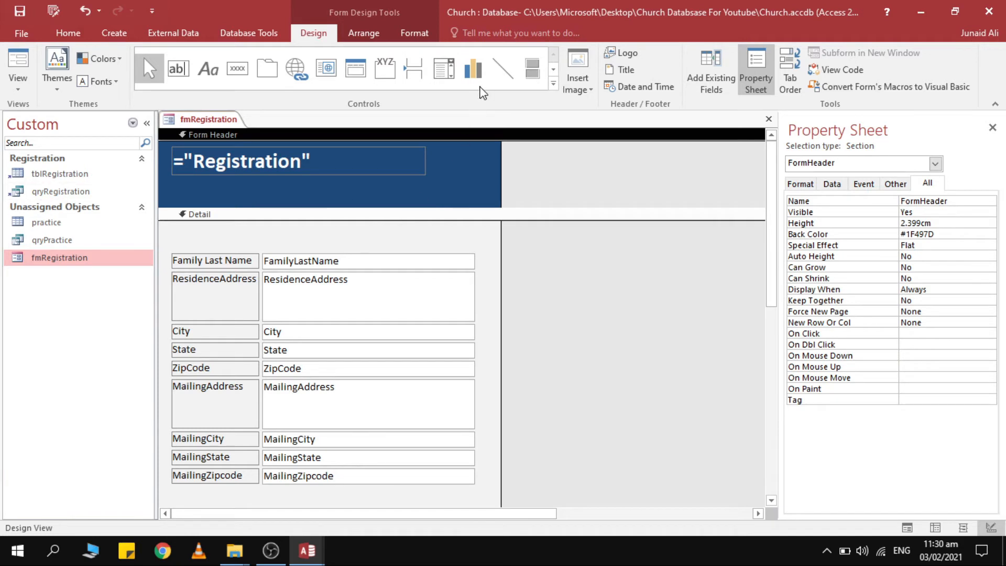
pyautogui.click(554, 89)
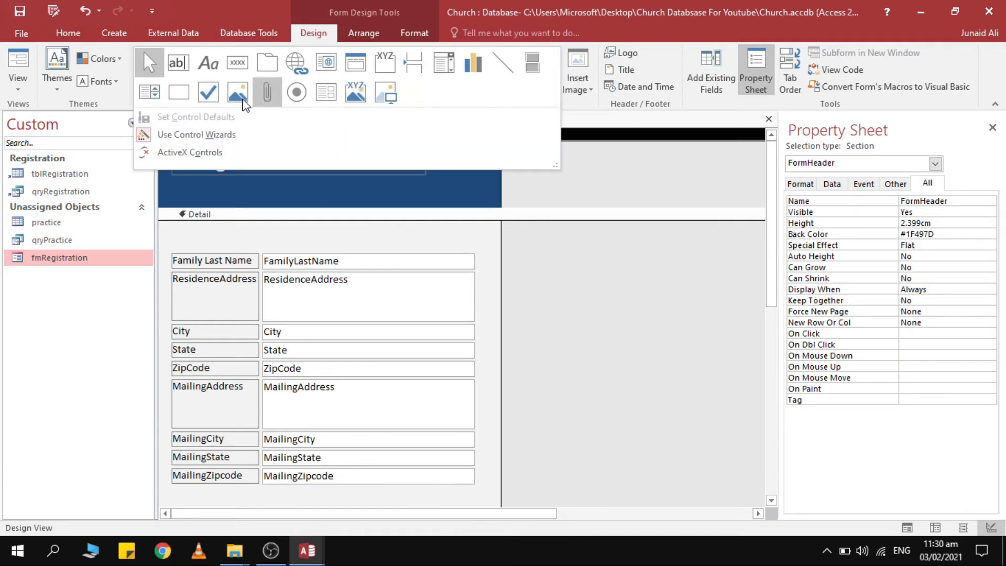
pyautogui.click(180, 93)
pyautogui.moveTo(162, 177); pyautogui.dragTo(542, 205)
# Try light grey and light gold fills on the rectangle, then settle on light green (Accent 6, Lighter 80%).
pyautogui.click(414, 32)
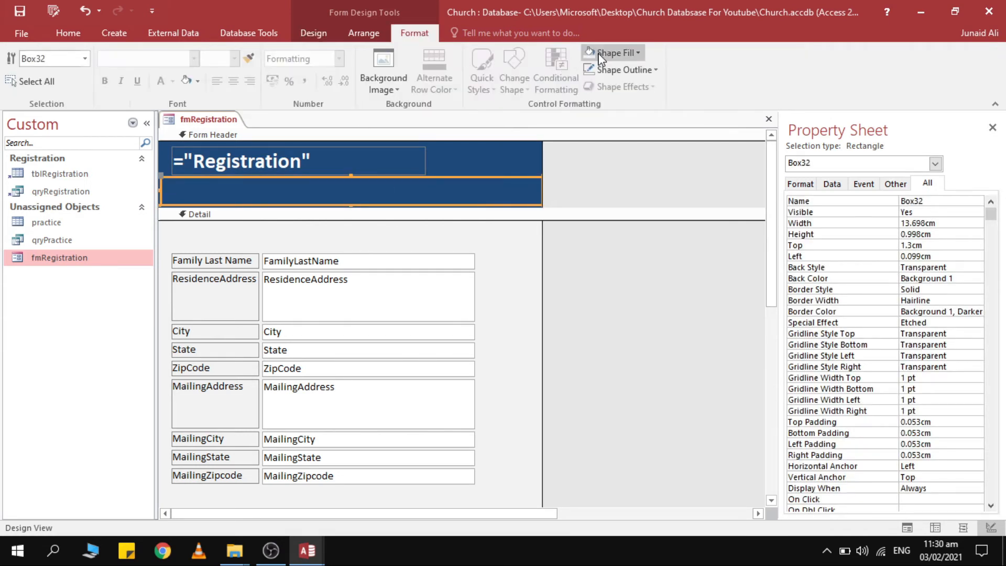
pyautogui.click(612, 53)
pyautogui.click(617, 128)
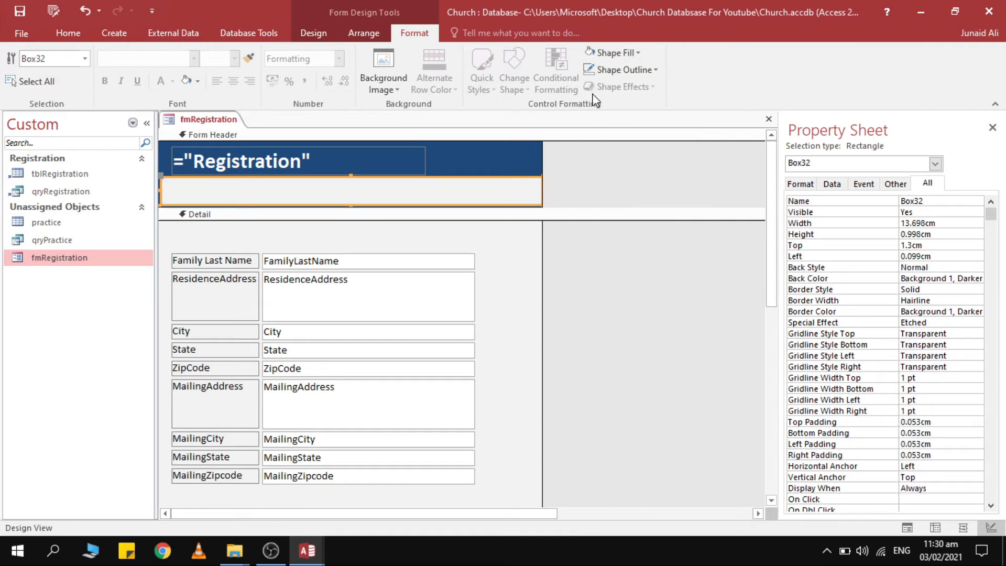
pyautogui.click(612, 52)
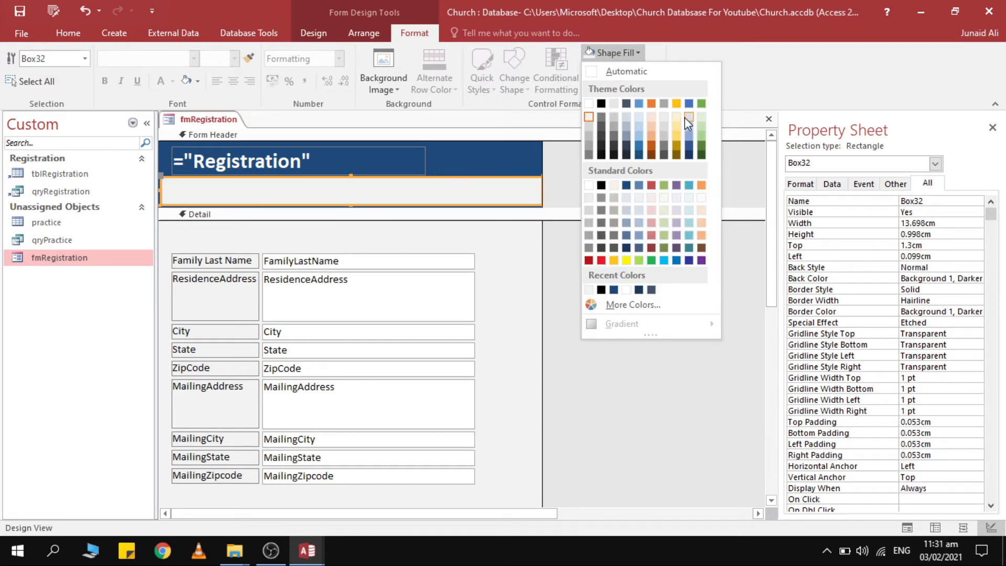
pyautogui.click(677, 117)
pyautogui.click(612, 53)
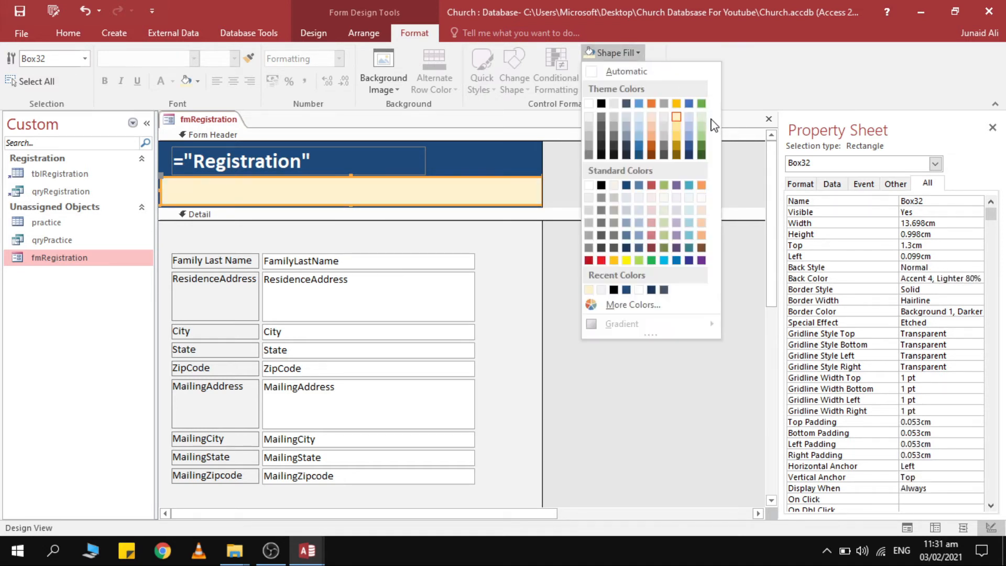
pyautogui.click(702, 117)
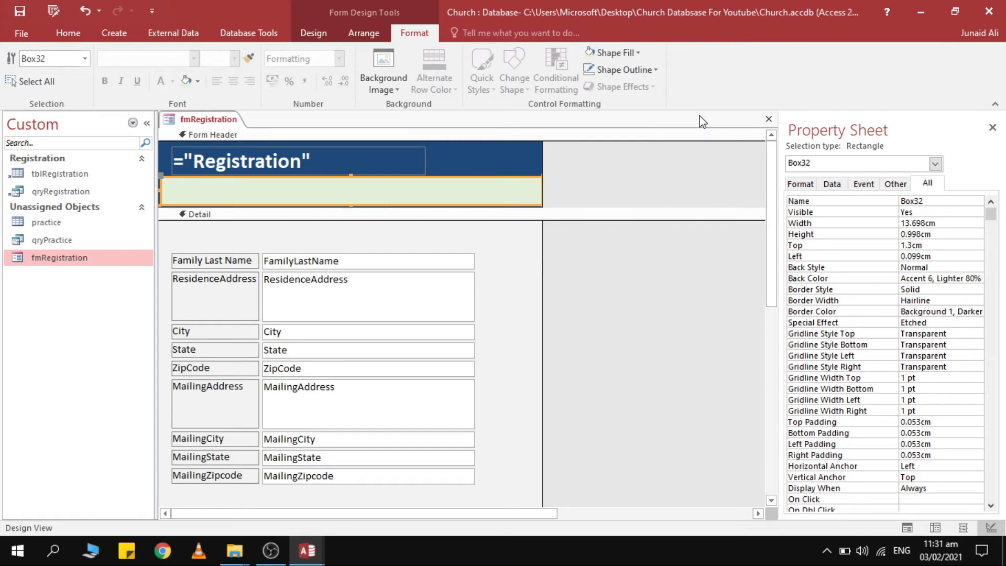
pyautogui.click(621, 54)
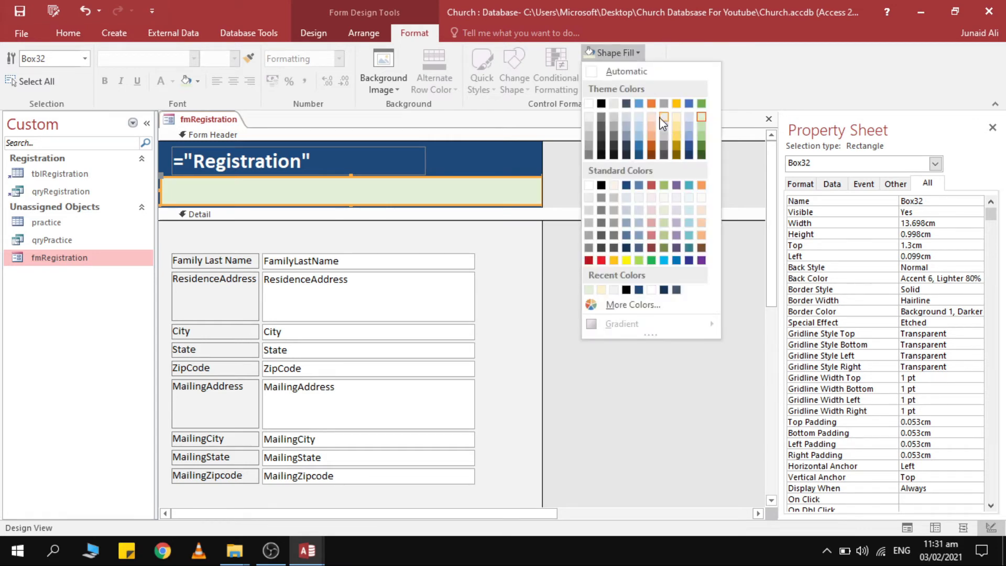
# Open the reference church registration form in Design View to check its strip's fill colour, then return.
pyautogui.hotkey('alt', 'Tab')
pyautogui.rightClick(747, 1)
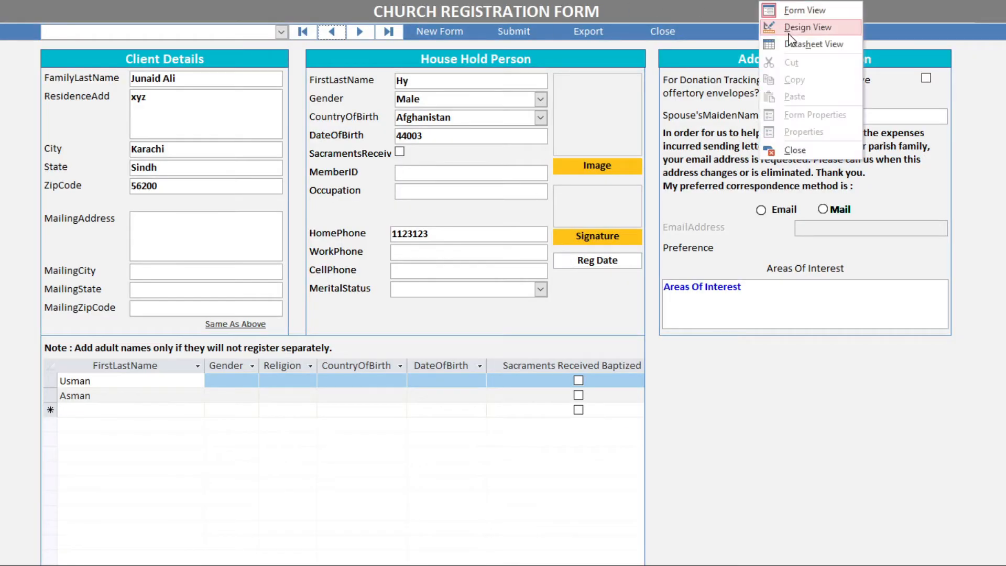
pyautogui.click(797, 27)
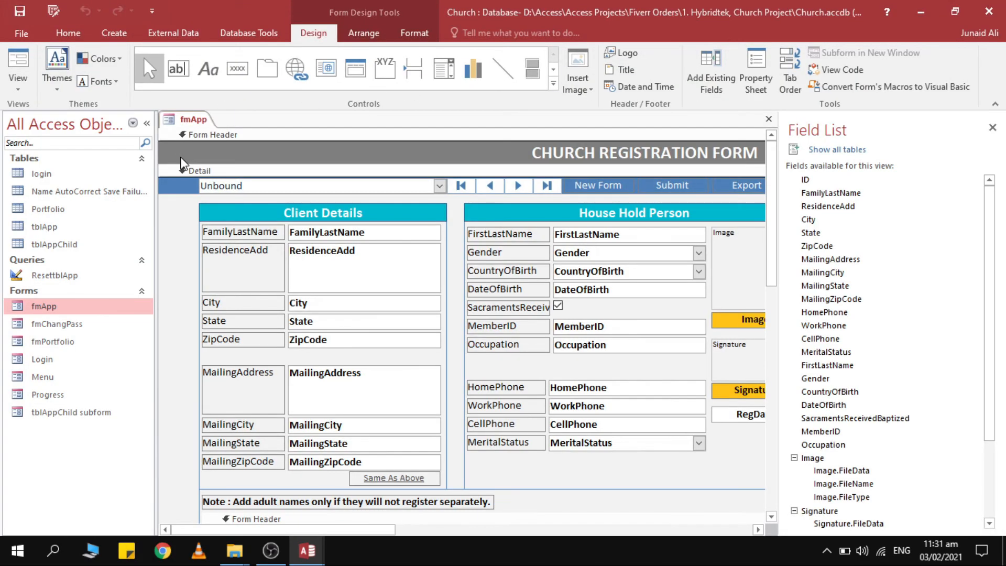
pyautogui.click(182, 188)
pyautogui.click(414, 32)
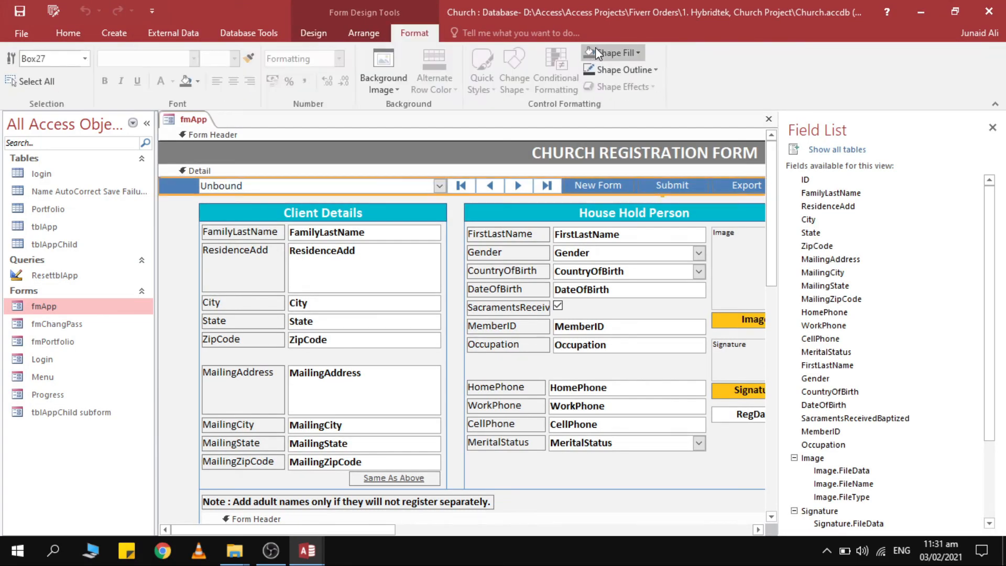
pyautogui.click(612, 53)
pyautogui.hotkey('alt', 'Tab')
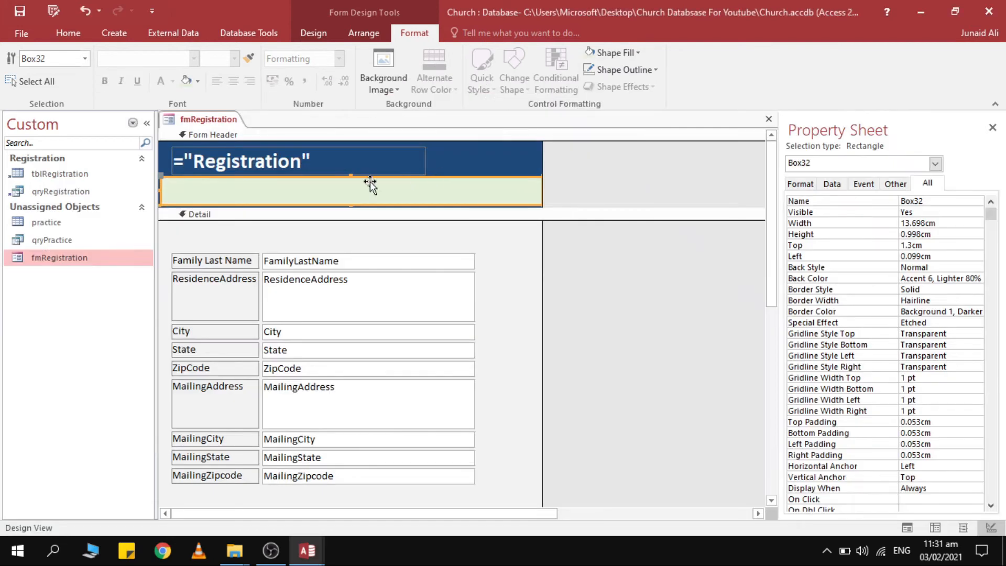
# Fill the Box32 strip with Accent 1 blue and set its outline to Transparent.
pyautogui.click(604, 56)
pyautogui.click(640, 107)
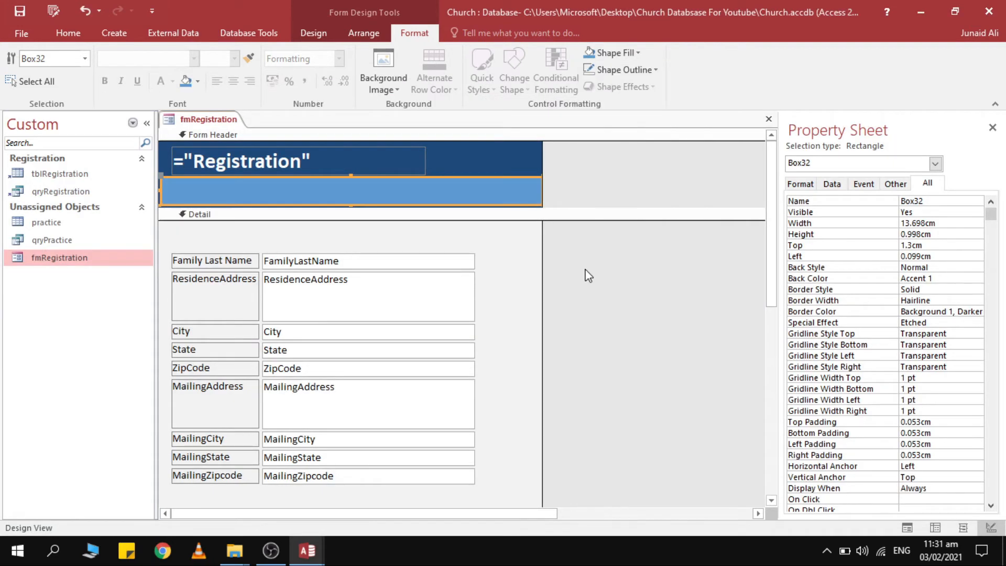
pyautogui.click(584, 274)
pyautogui.click(471, 195)
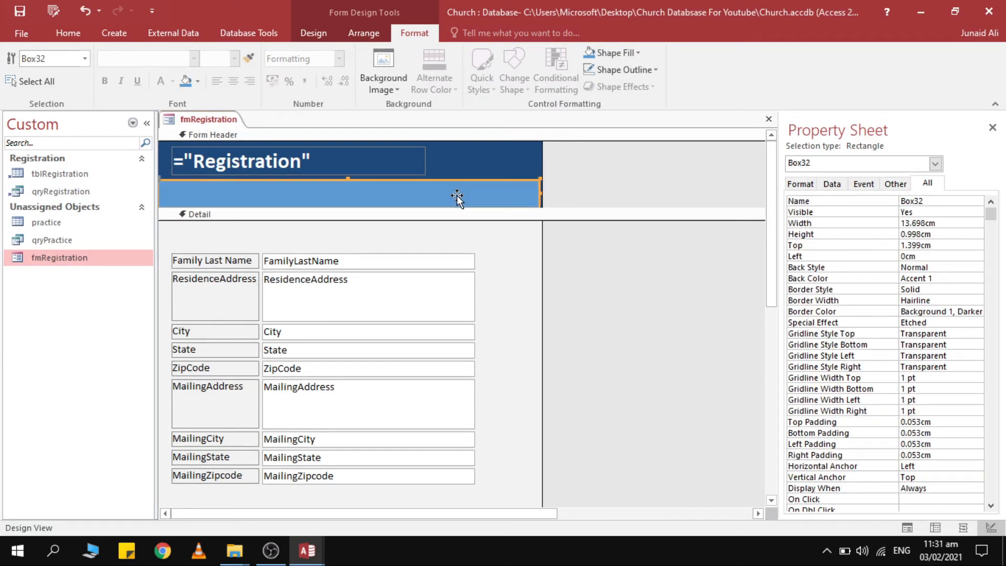
pyautogui.click(631, 72)
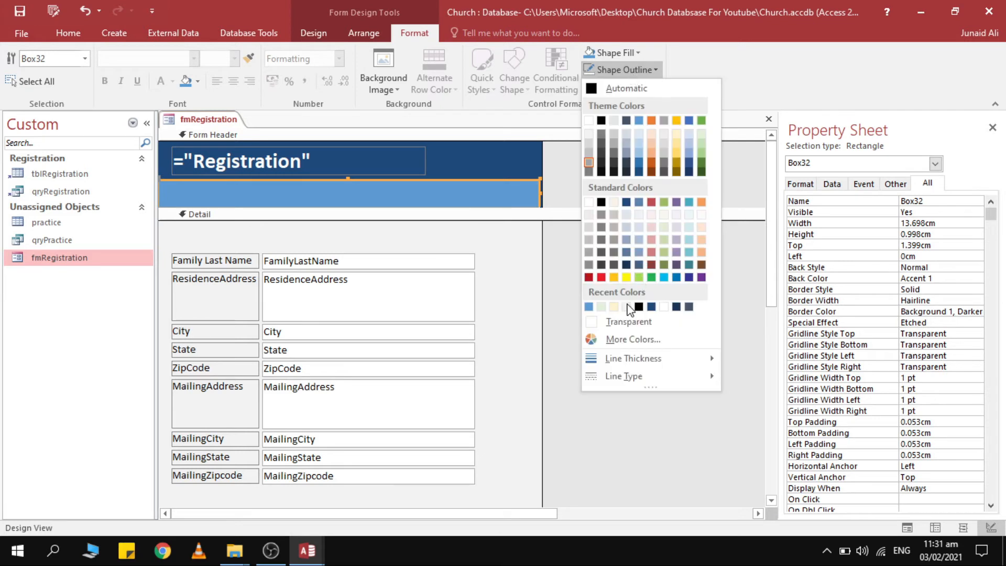
pyautogui.click(629, 322)
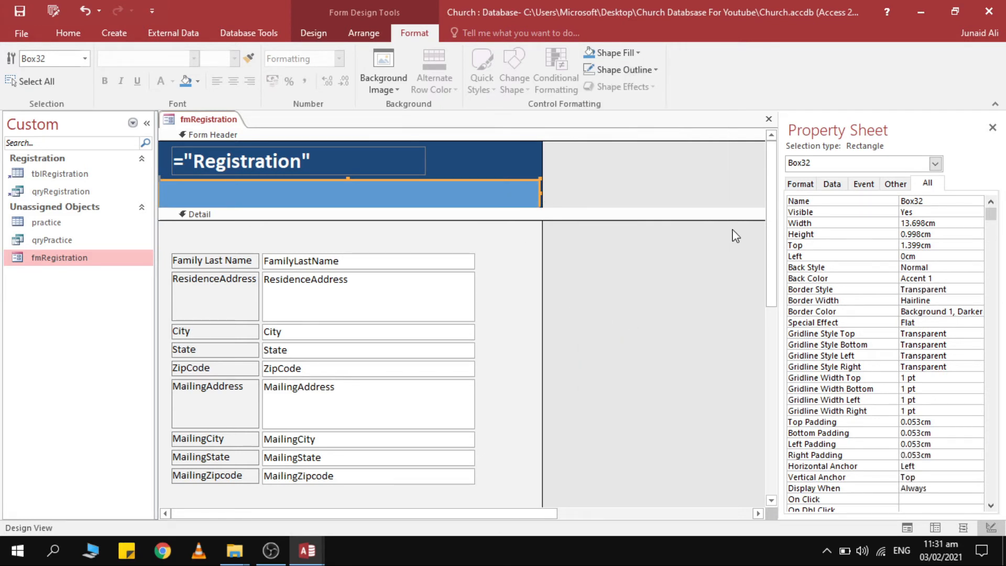
# Check the strip's Left position, widen the blue strip to the right, and preview it in Form View.
pyautogui.doubleClick(937, 259)
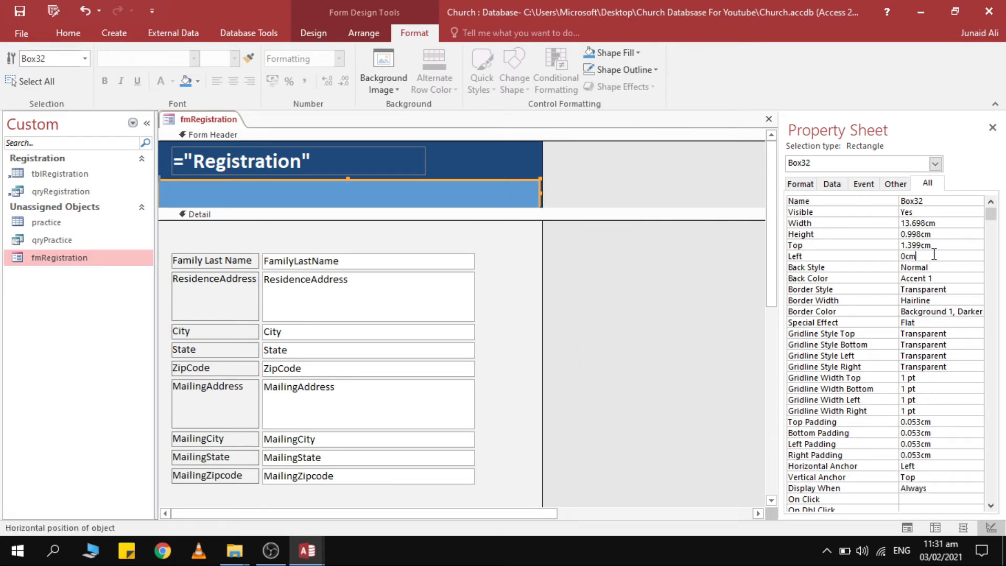
pyautogui.click(543, 193)
pyautogui.click(537, 193)
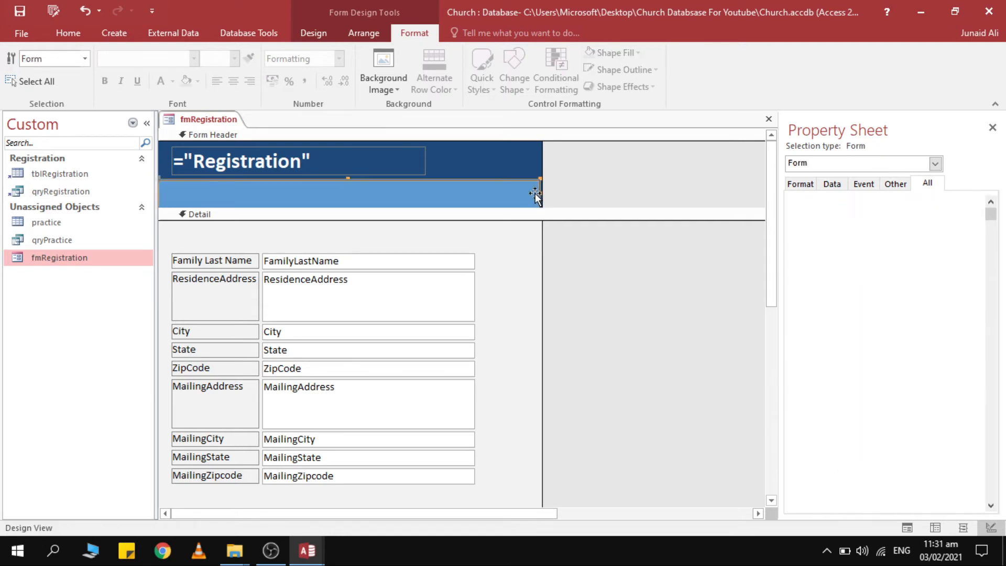
pyautogui.moveTo(538, 194); pyautogui.dragTo(678, 202)
pyautogui.click(68, 33)
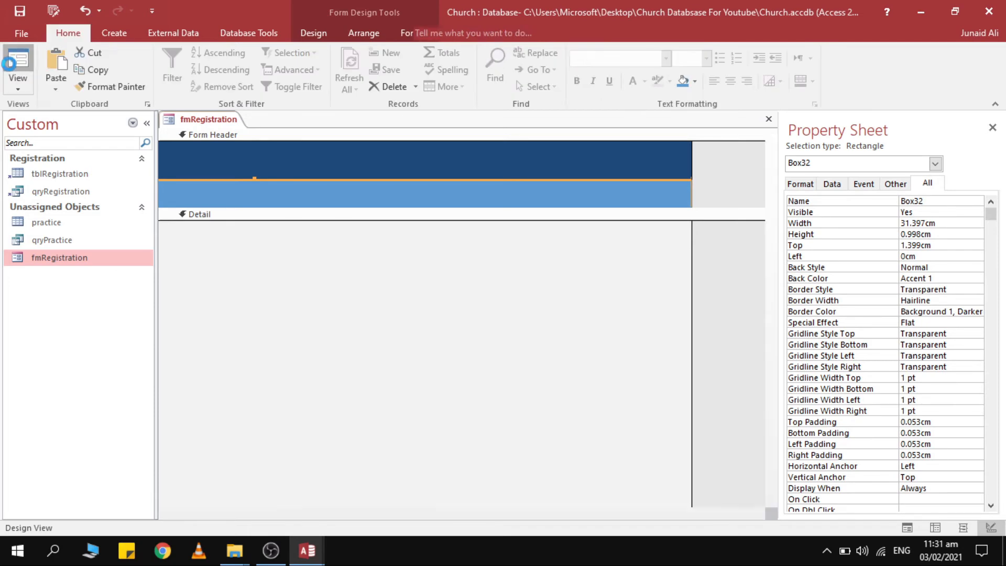
pyautogui.click(11, 73)
# Widen the form and stretch the blue strip further right, then preview the header again in Form View.
pyautogui.rightClick(573, 109)
pyautogui.click(602, 152)
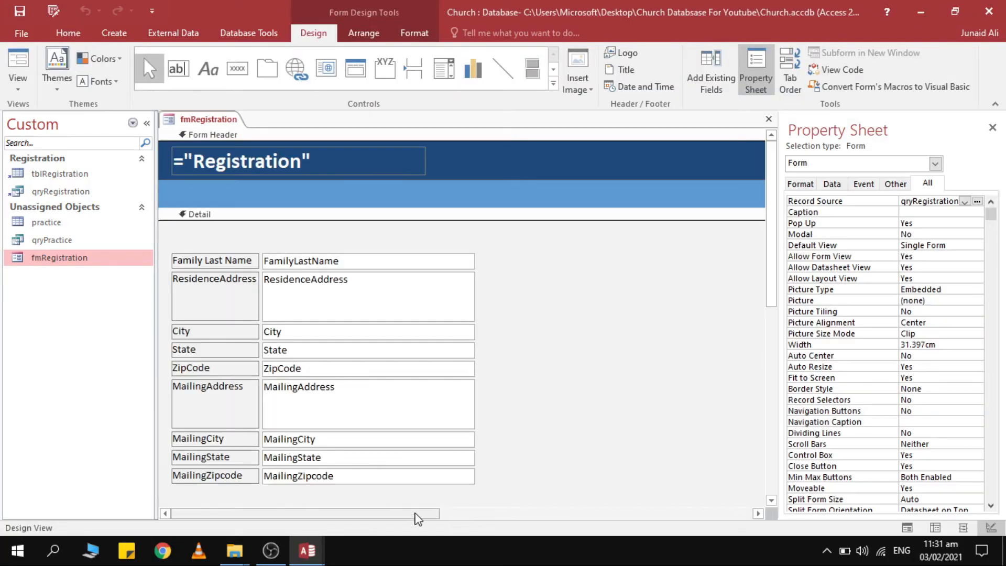
pyautogui.moveTo(417, 519); pyautogui.dragTo(687, 516)
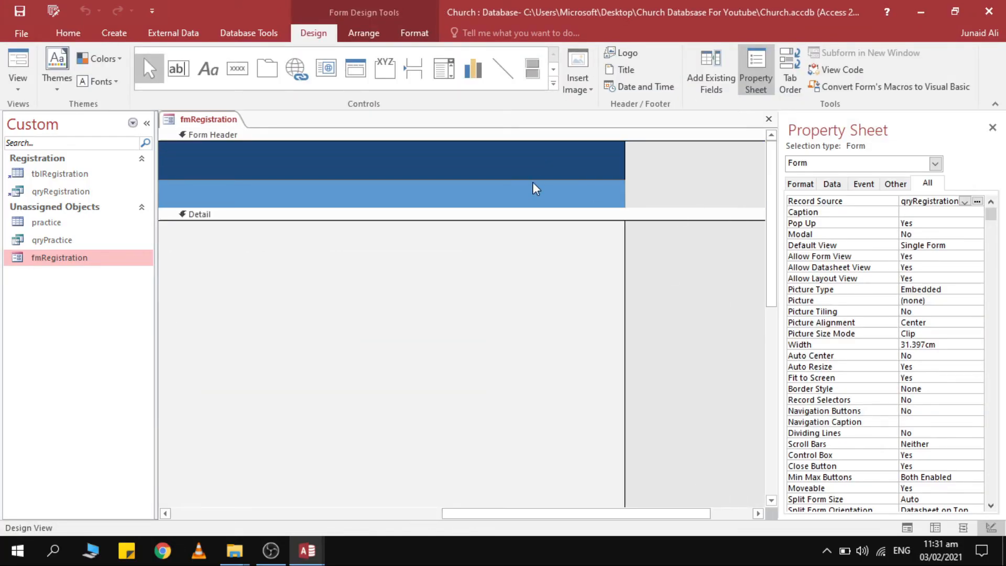
pyautogui.click(552, 194)
pyautogui.moveTo(624, 170); pyautogui.dragTo(703, 197)
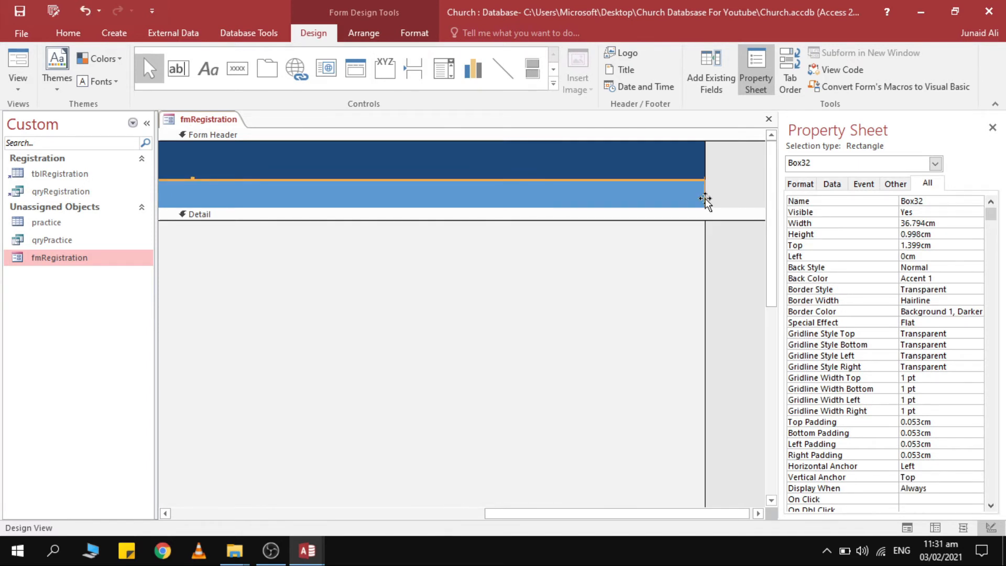
pyautogui.click(18, 61)
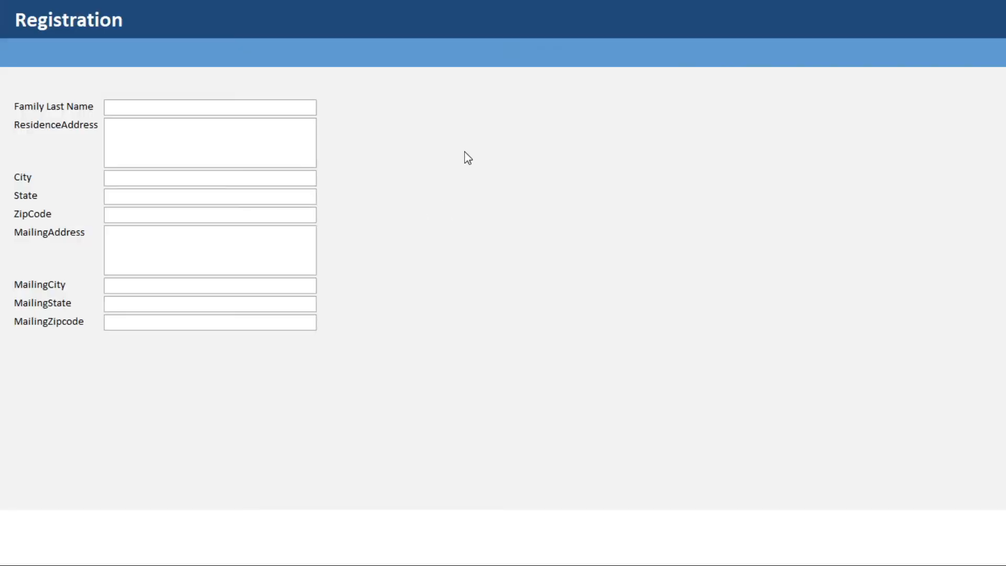
# Switch fmRegistration from the preview back to Design View and select the Button control.
pyautogui.rightClick(739, 136)
pyautogui.click(765, 172)
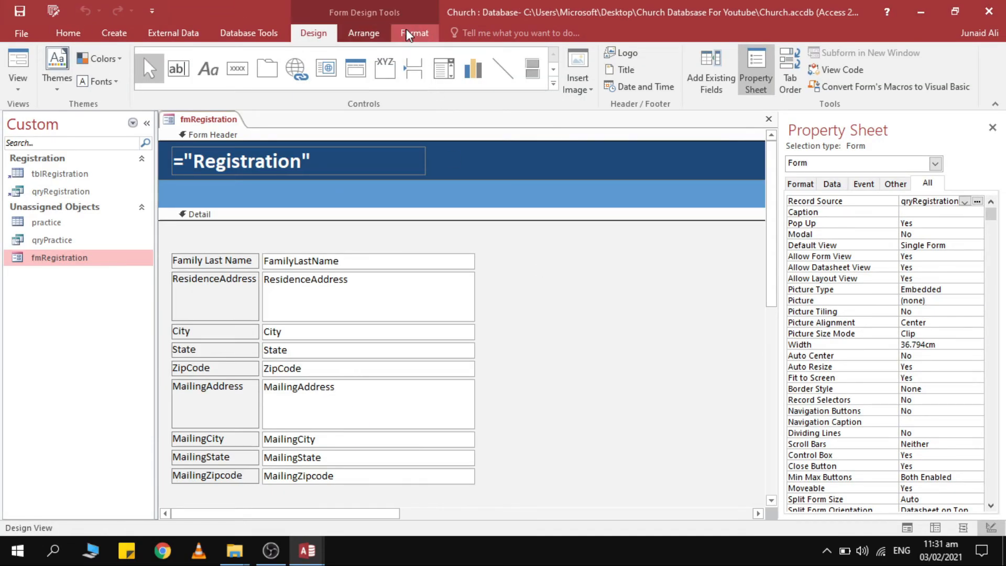
pyautogui.click(238, 68)
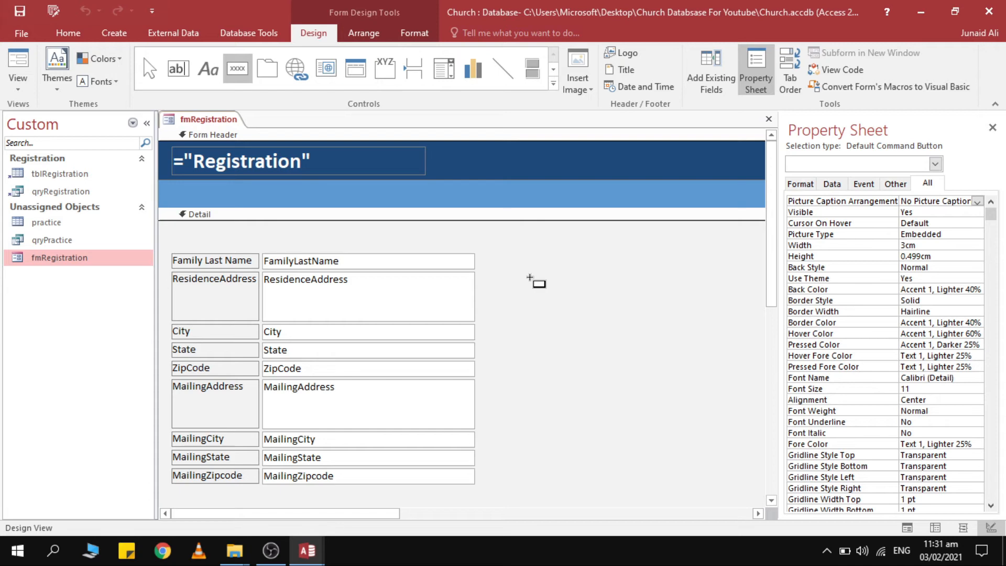
# Add a text 'Add Record' button using Record Operations > Add New Record, then delete the blank Command33.
pyautogui.click(529, 278)
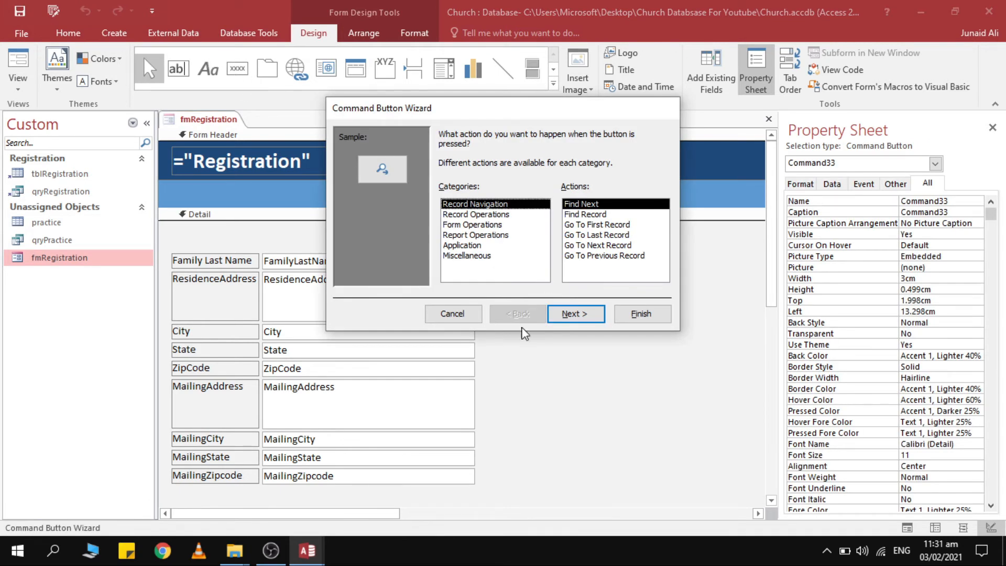
pyautogui.click(456, 314)
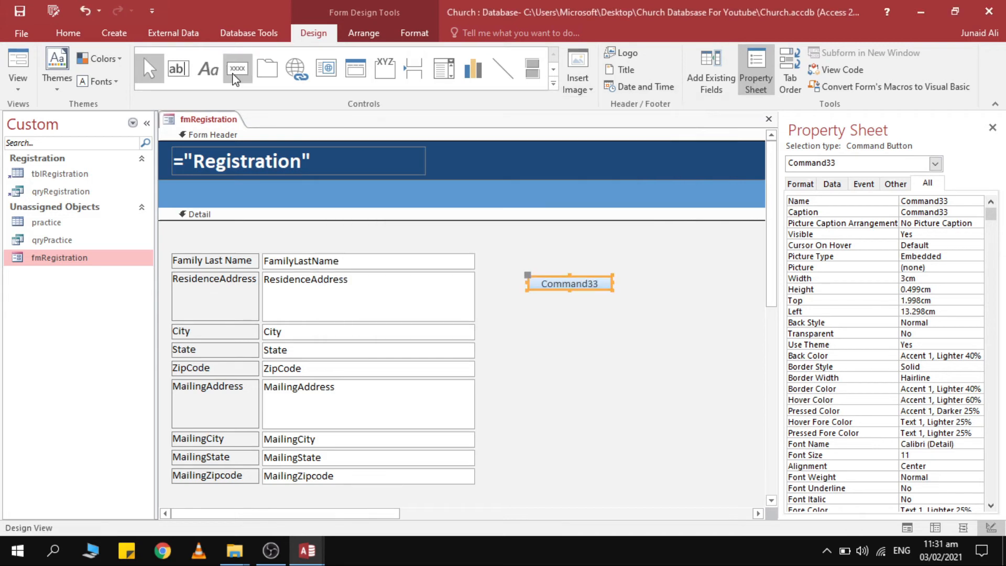
pyautogui.click(533, 320)
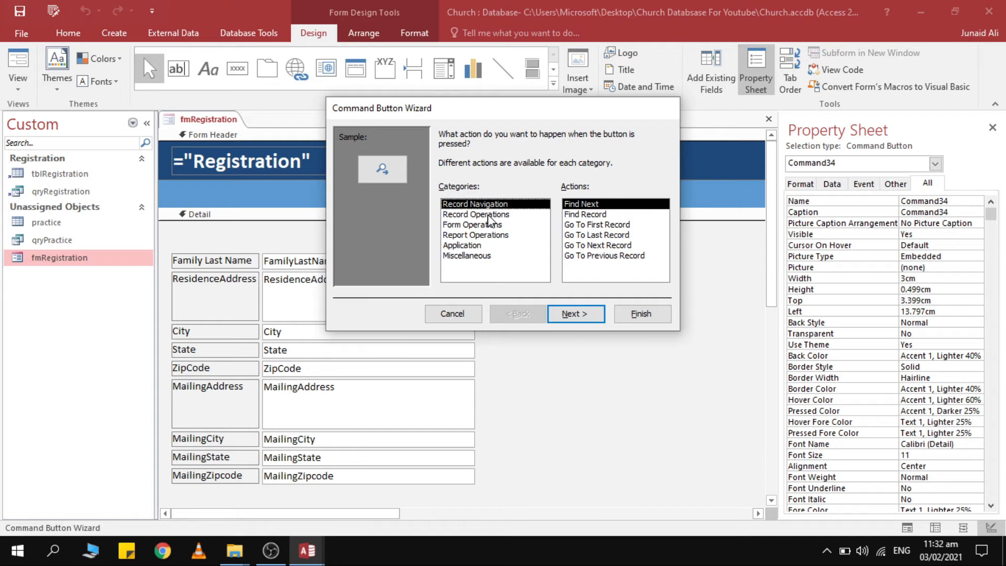
pyautogui.click(462, 214)
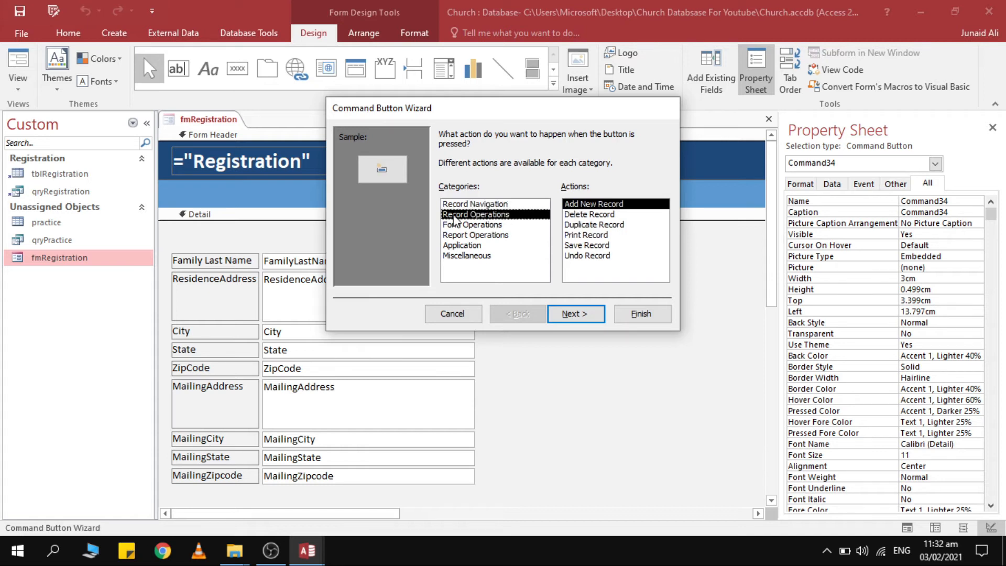
pyautogui.click(576, 316)
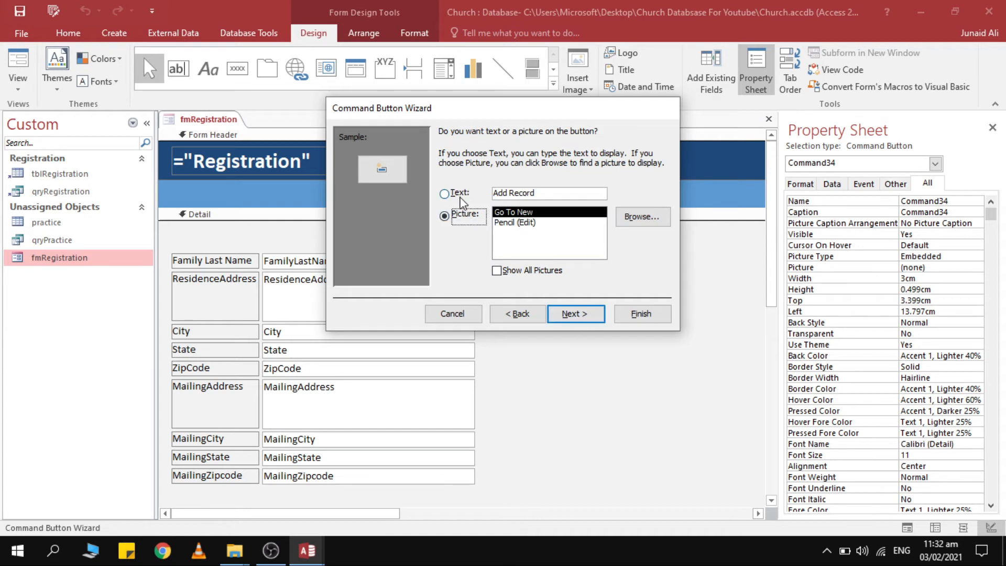
pyautogui.click(459, 196)
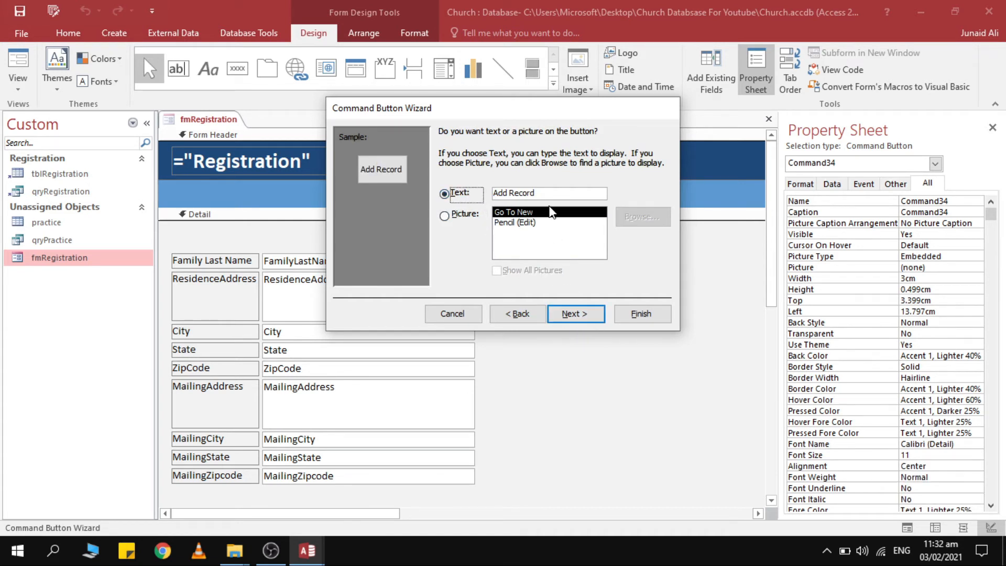
pyautogui.click(576, 314)
pyautogui.click(643, 315)
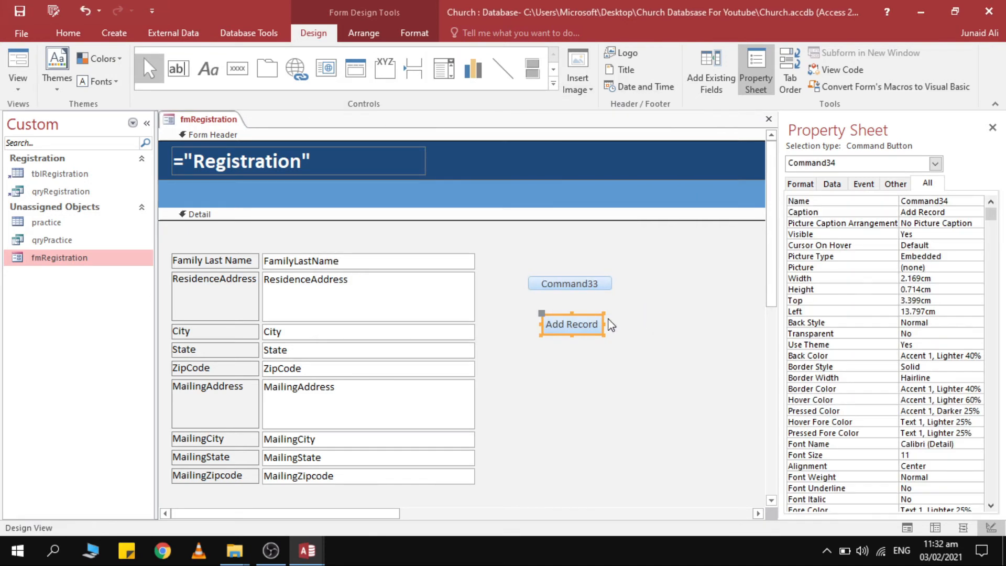
pyautogui.click(586, 287)
pyautogui.press('Delete')
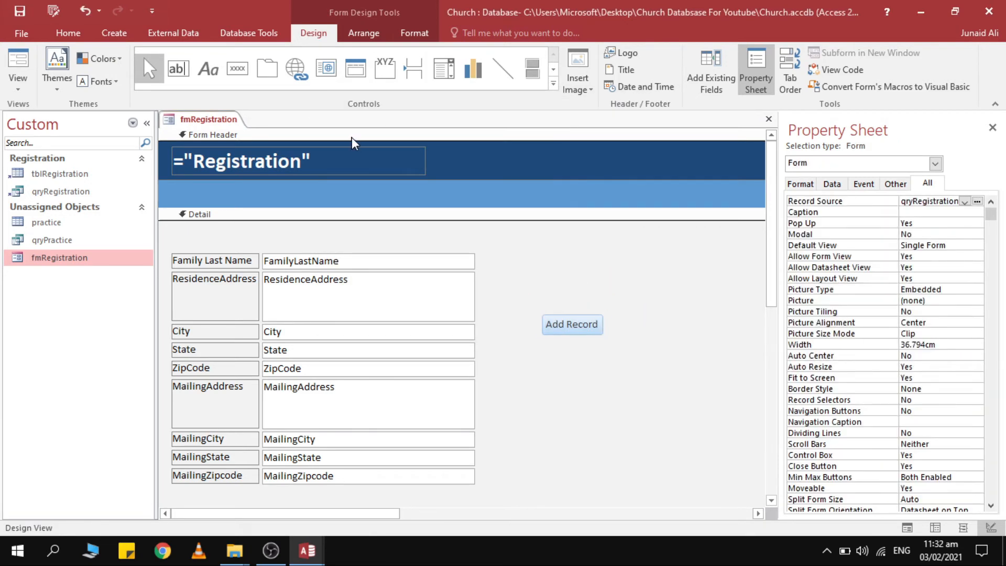
# Create a picture-style Delete Record button below Add Record, then delete it.
pyautogui.click(238, 68)
pyautogui.click(586, 350)
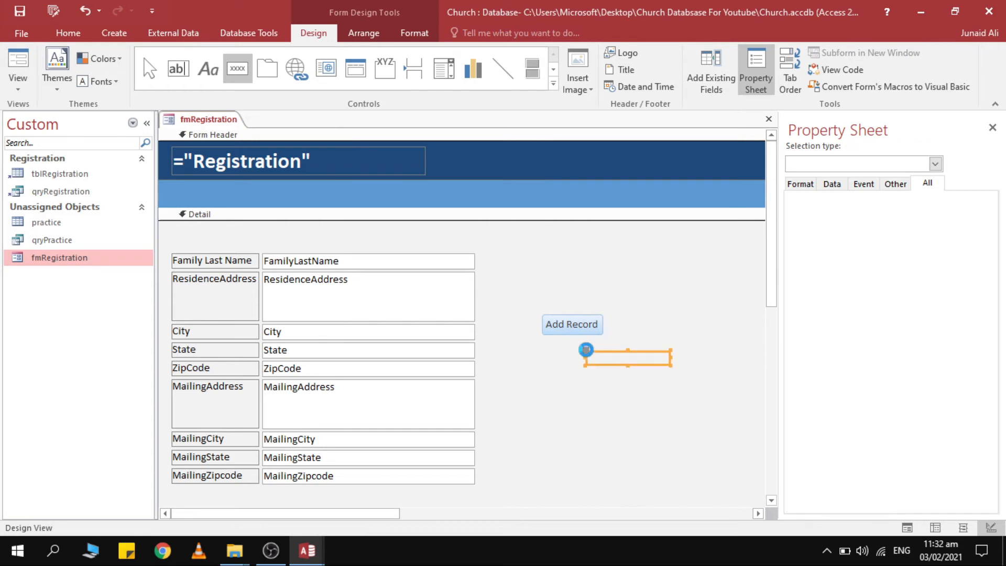
pyautogui.click(484, 215)
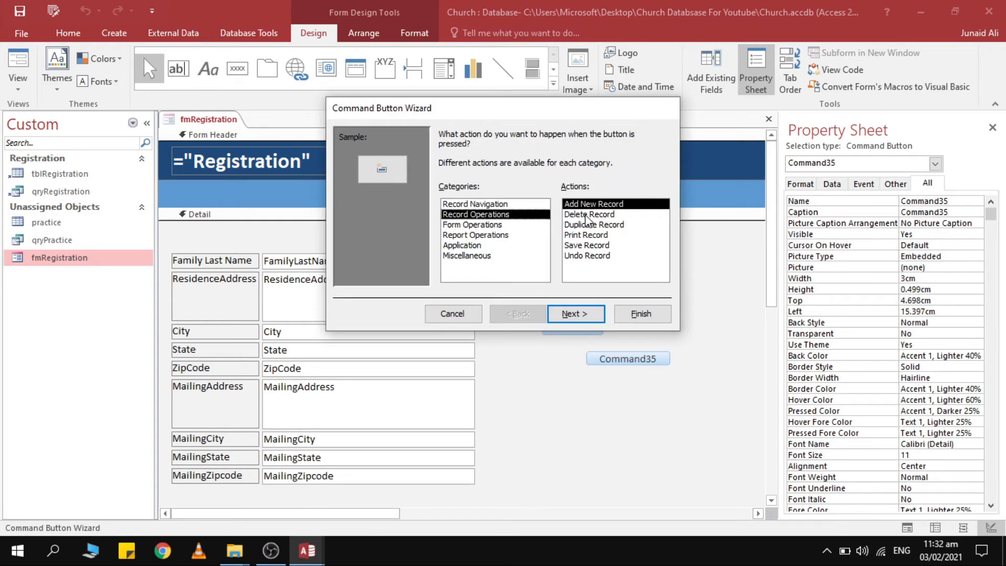
pyautogui.click(587, 214)
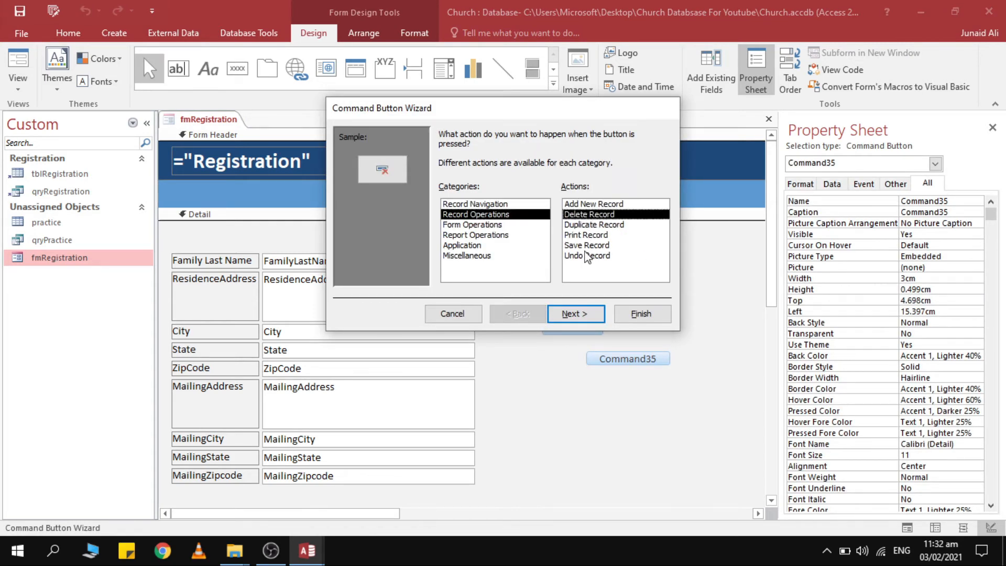
pyautogui.click(593, 315)
pyautogui.press('Return')
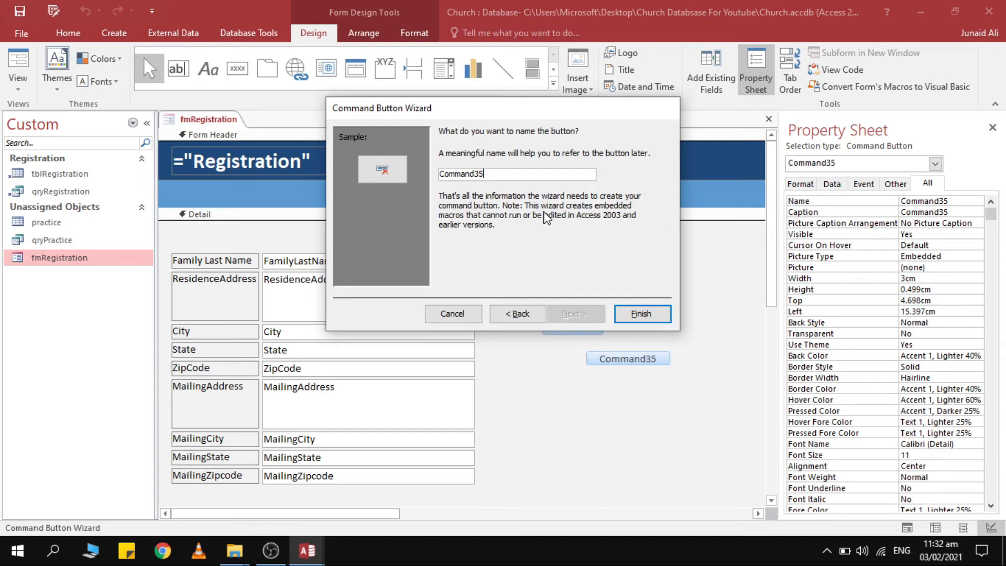
pyautogui.click(652, 313)
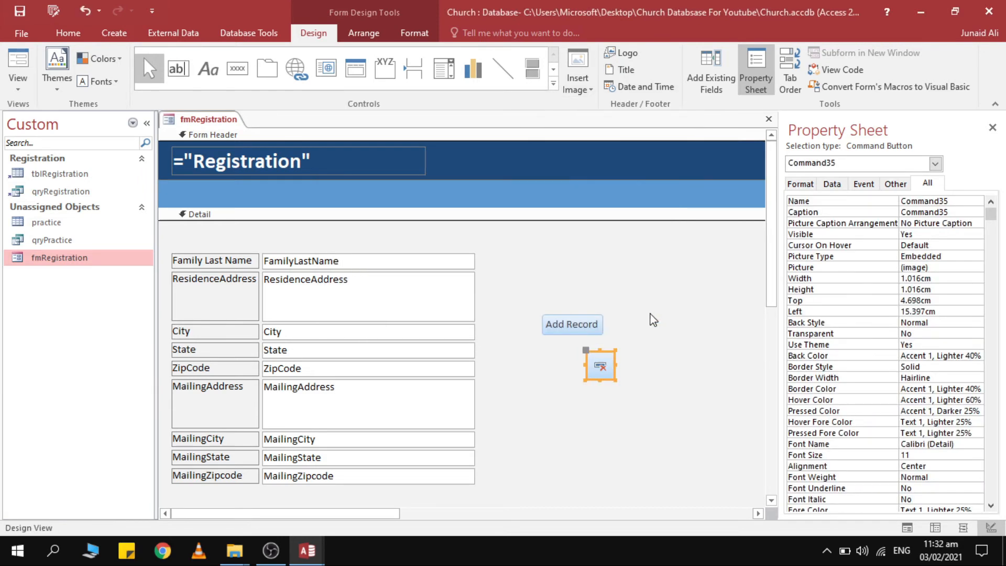
pyautogui.press('Delete')
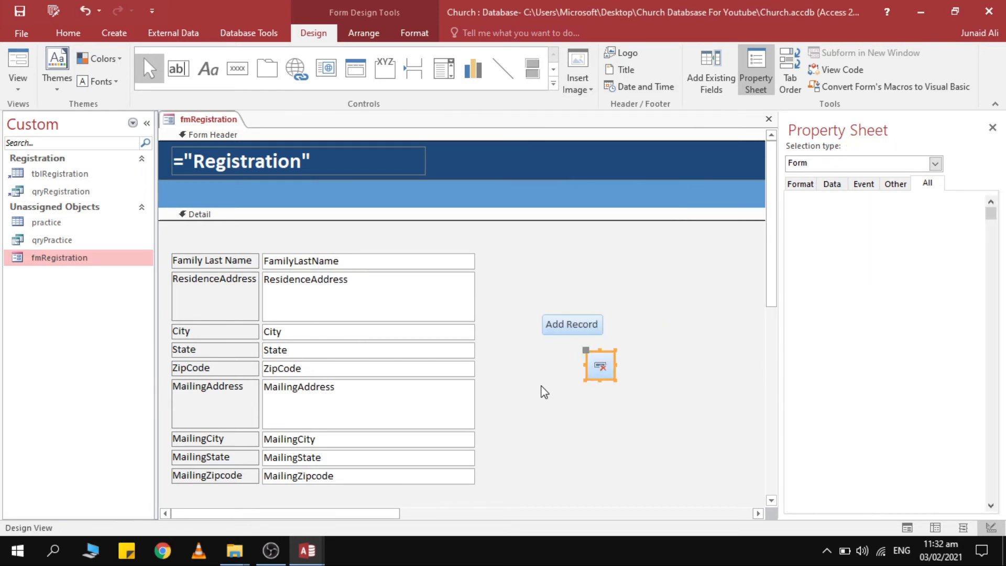
# Add a text Delete Record button below Add Record.
pyautogui.click(237, 68)
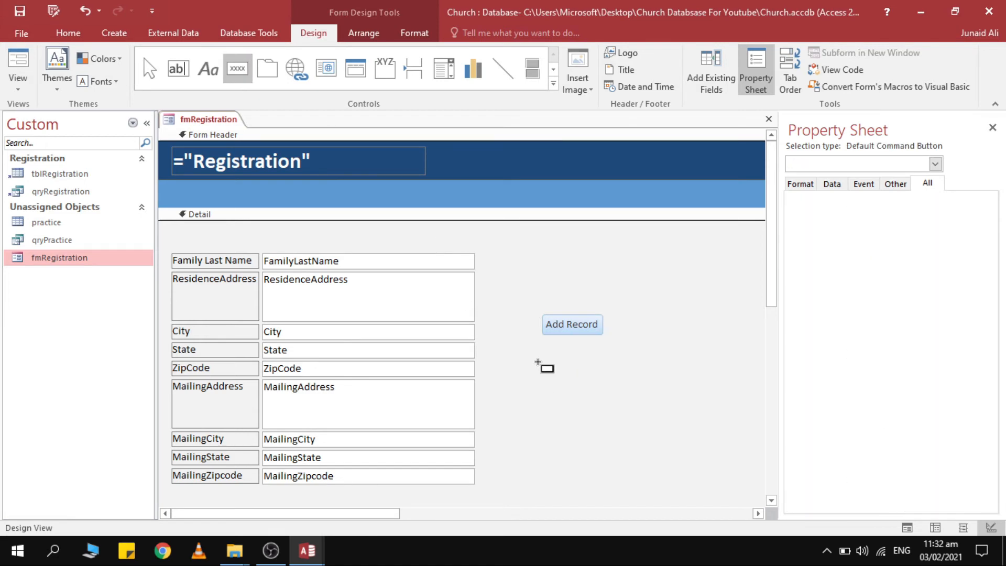
pyautogui.click(540, 363)
pyautogui.click(490, 214)
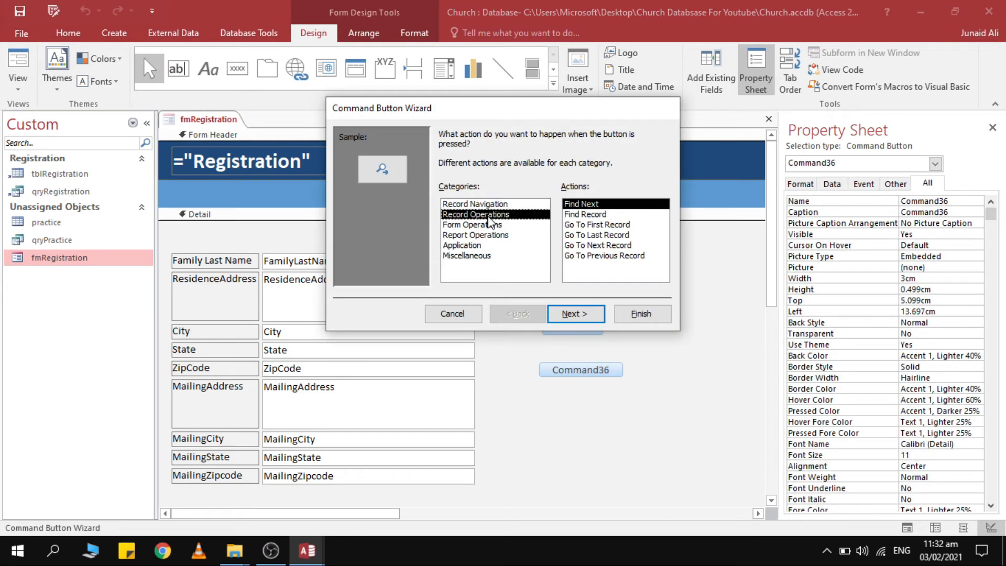
pyautogui.click(610, 215)
pyautogui.click(575, 314)
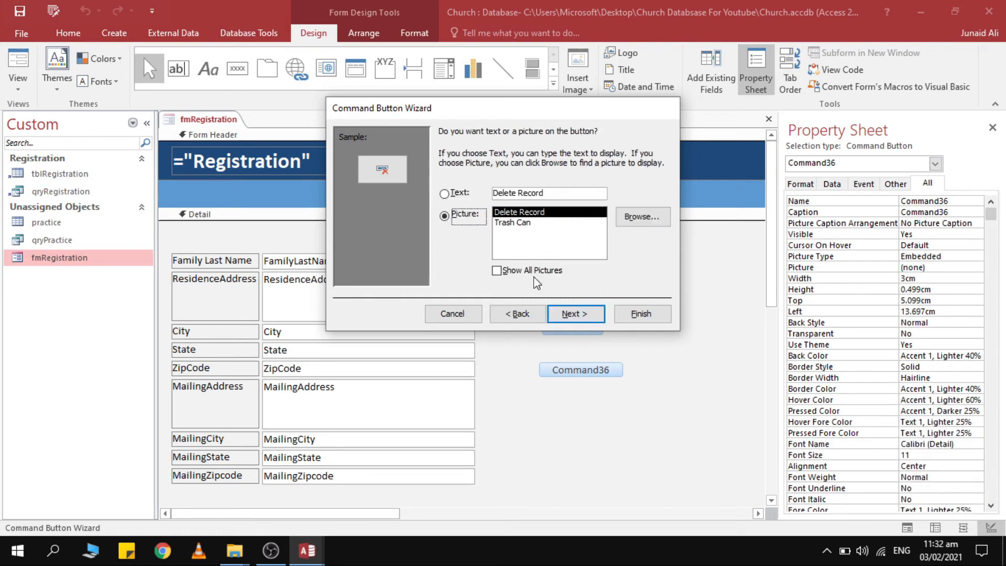
pyautogui.click(461, 194)
pyautogui.click(575, 313)
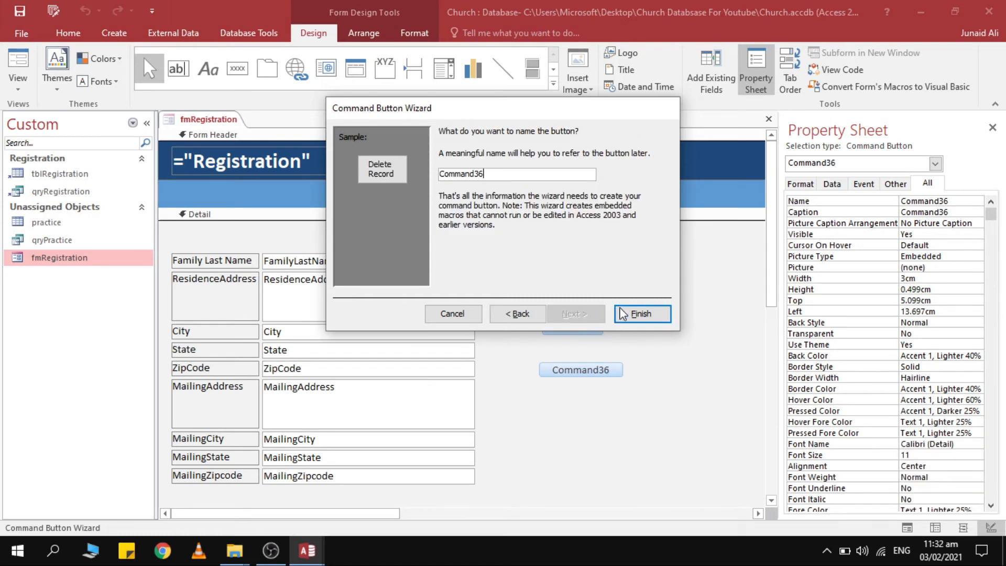
pyautogui.click(641, 313)
pyautogui.click(639, 367)
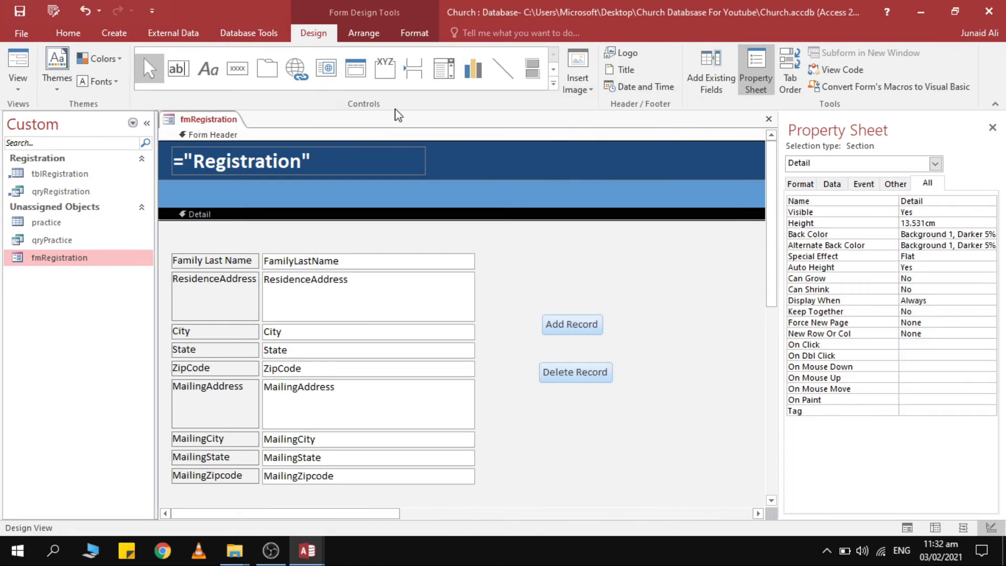
# Add a text Save Record button below Delete Record, then select all three record buttons.
pyautogui.click(238, 68)
pyautogui.click(554, 399)
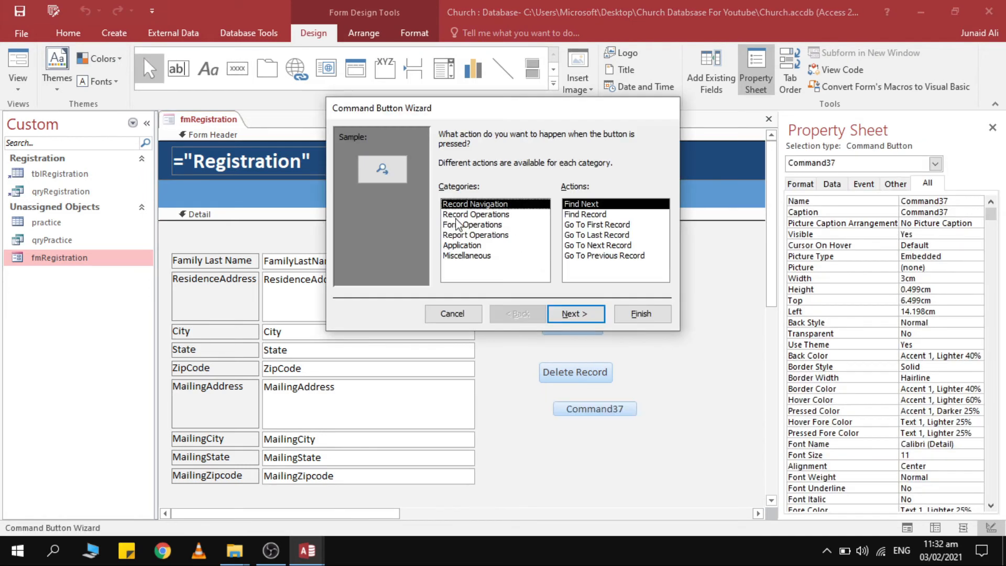
pyautogui.click(475, 215)
pyautogui.click(618, 224)
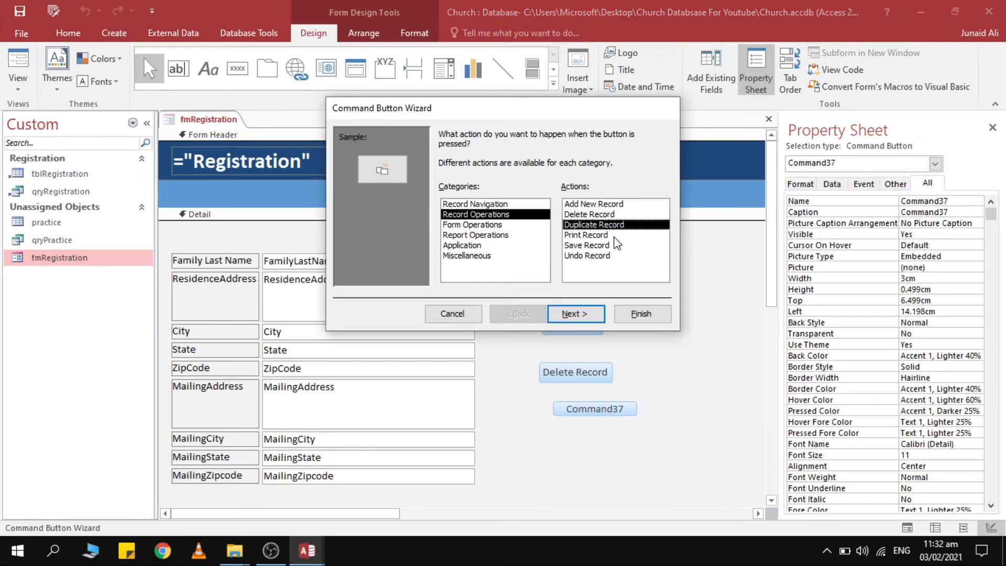
pyautogui.click(609, 245)
pyautogui.click(575, 314)
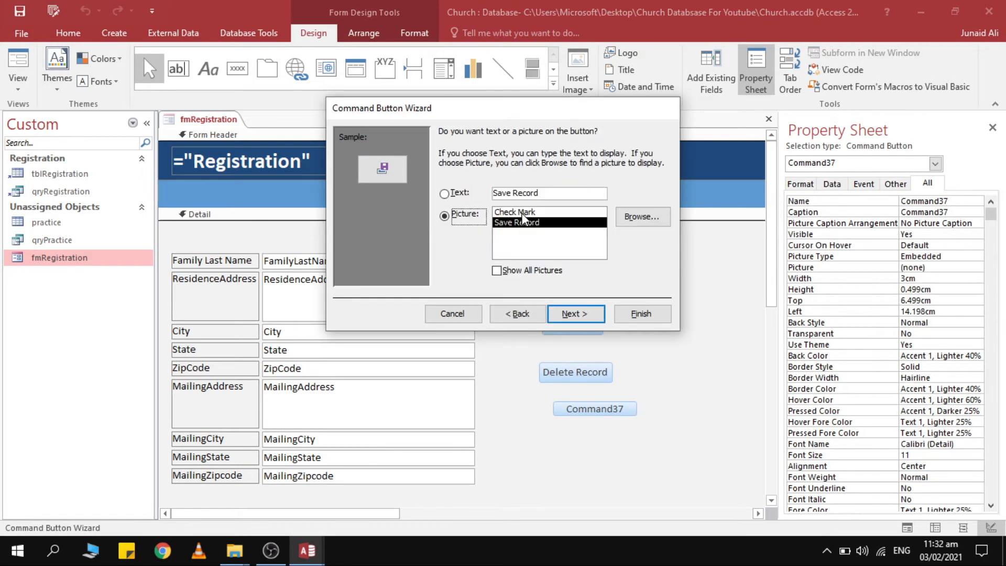
pyautogui.click(460, 194)
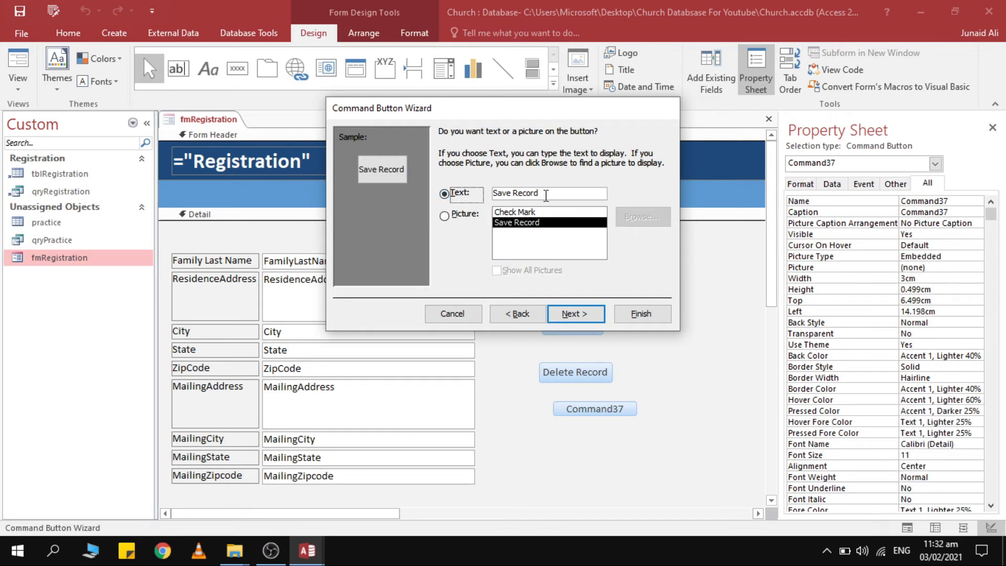
pyautogui.click(585, 321)
pyautogui.click(642, 314)
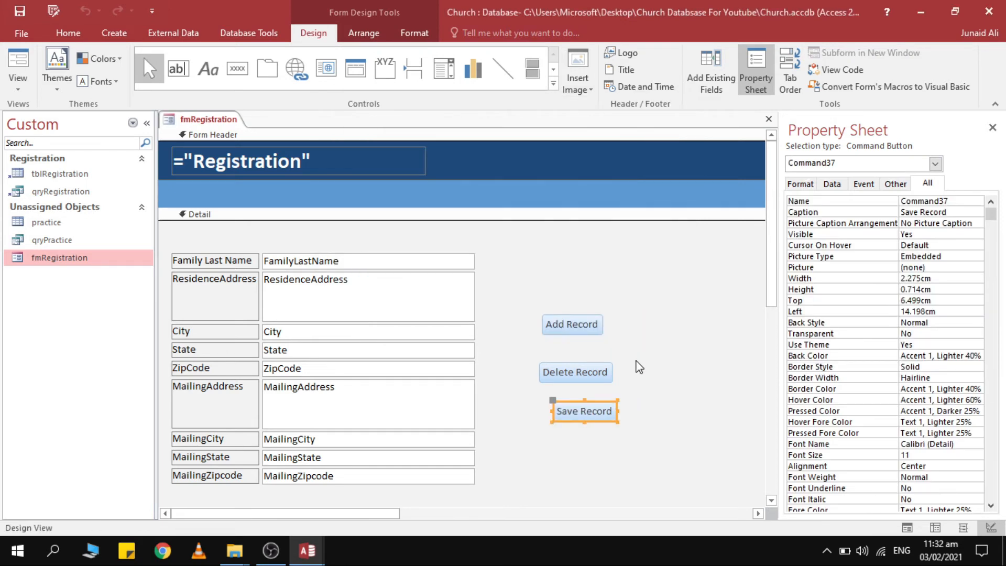
pyautogui.moveTo(661, 307); pyautogui.dragTo(536, 446)
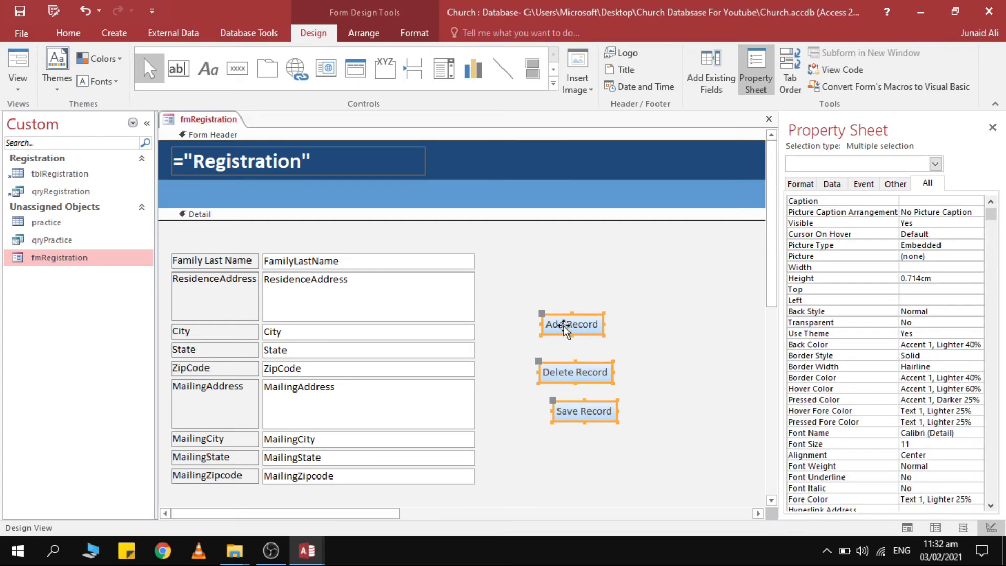
# Give the three record buttons a rectangular shape and a blue theme Quick Style.
pyautogui.click(420, 36)
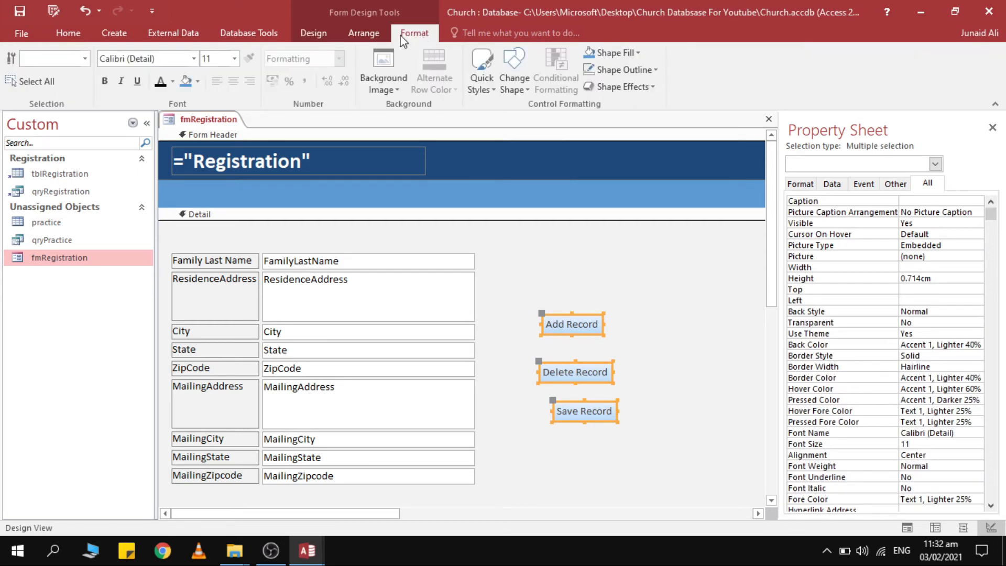
pyautogui.click(313, 33)
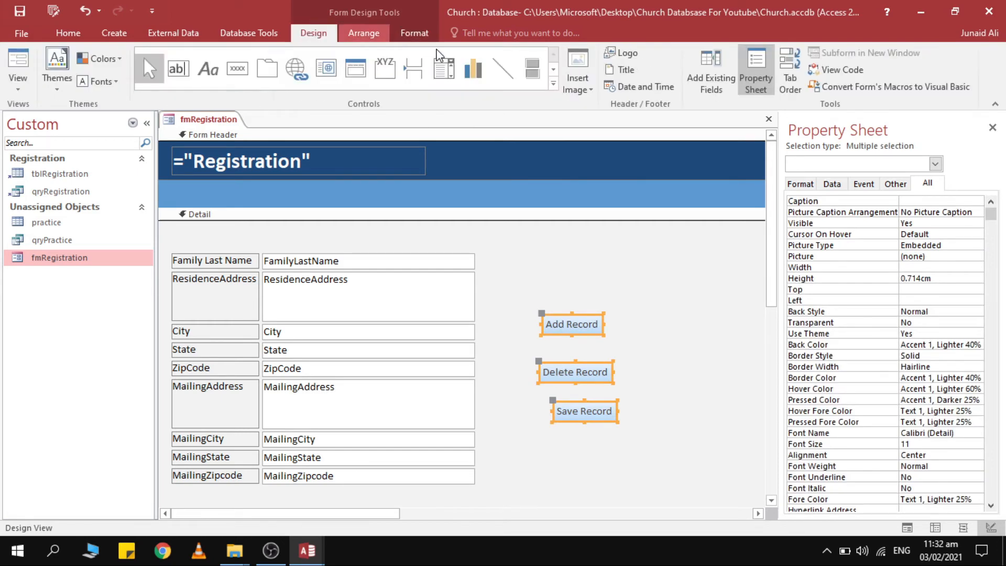
pyautogui.click(375, 41)
pyautogui.click(414, 33)
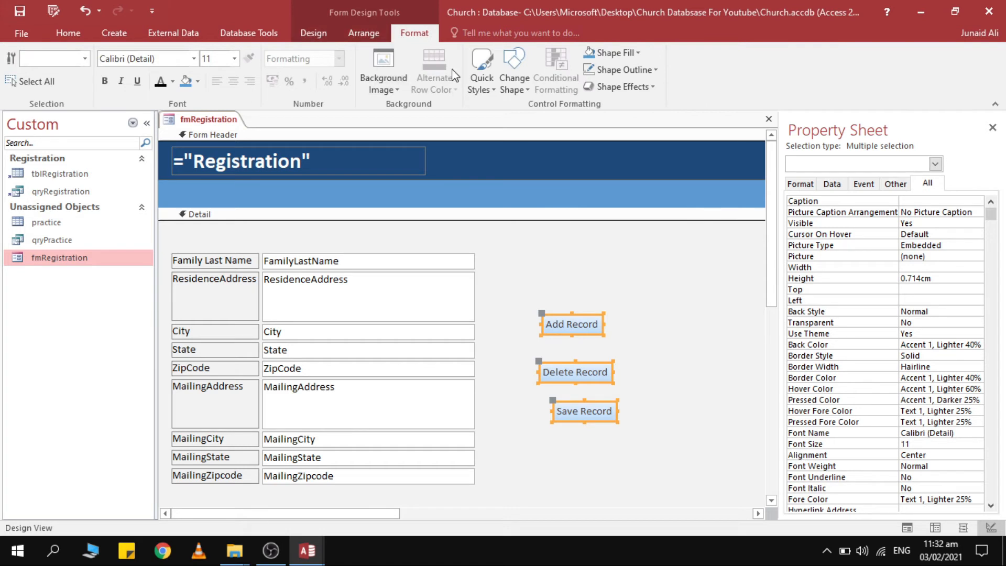
pyautogui.click(486, 92)
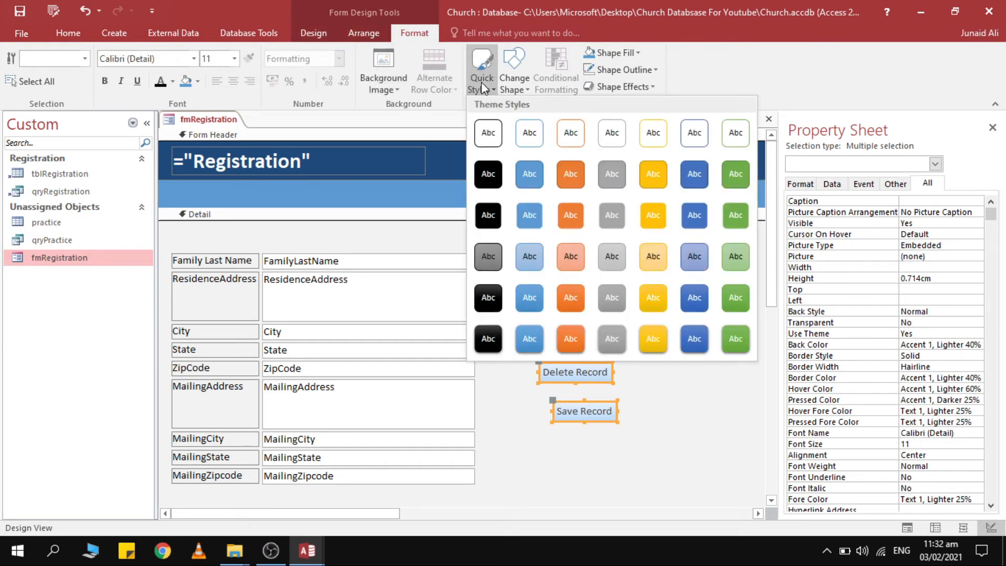
pyautogui.click(481, 82)
pyautogui.click(513, 84)
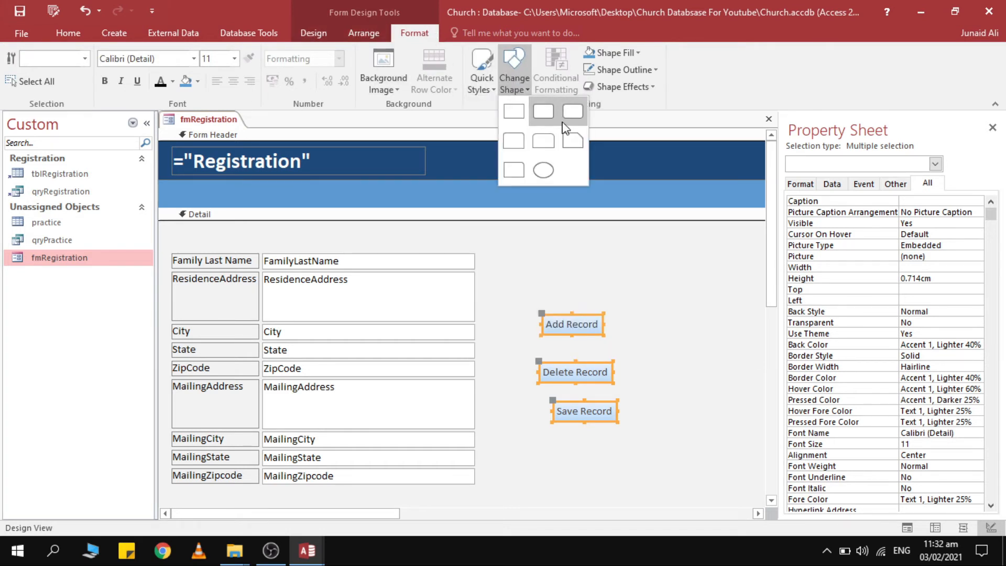
pyautogui.click(519, 123)
pyautogui.click(514, 84)
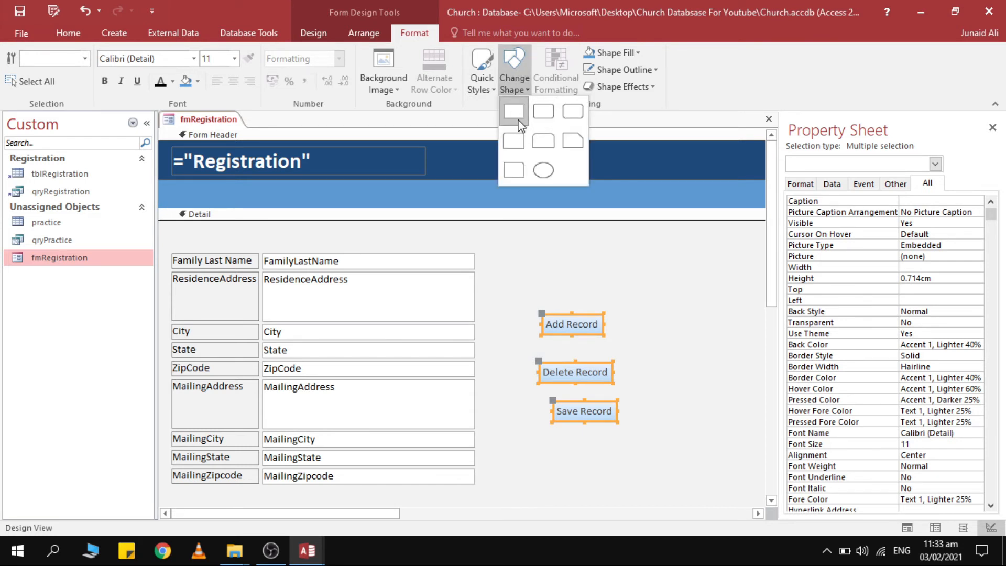
pyautogui.click(488, 78)
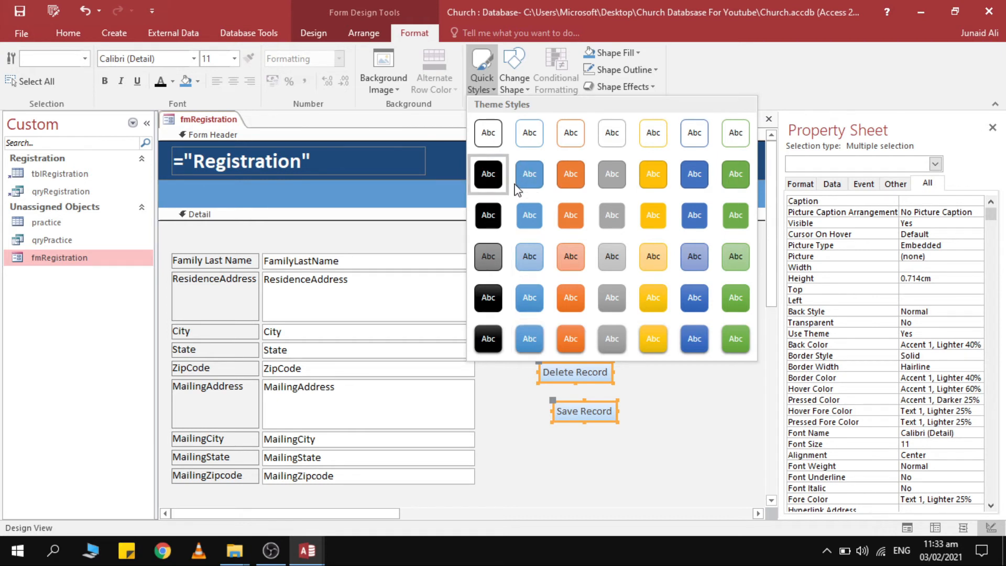
pyautogui.click(528, 337)
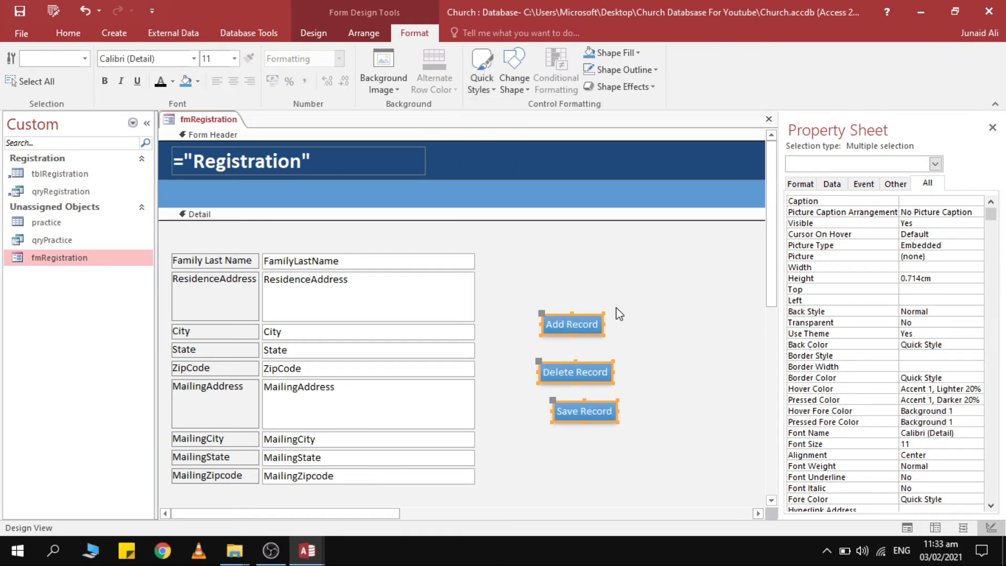
# Arrange the three buttons in a Tabular row and drag it into the form header.
pyautogui.rightClick(593, 326)
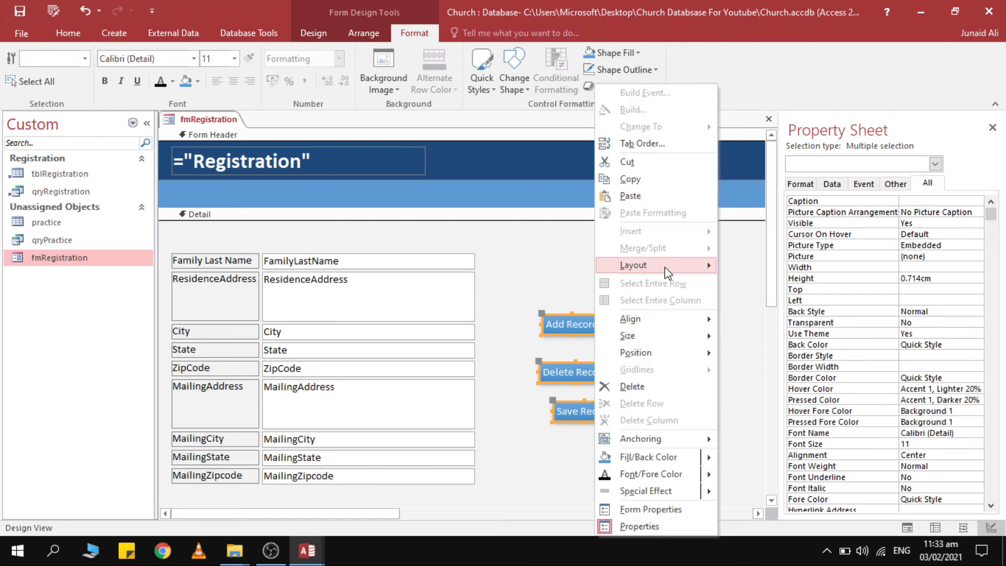
pyautogui.moveTo(670, 267)
pyautogui.click(745, 267)
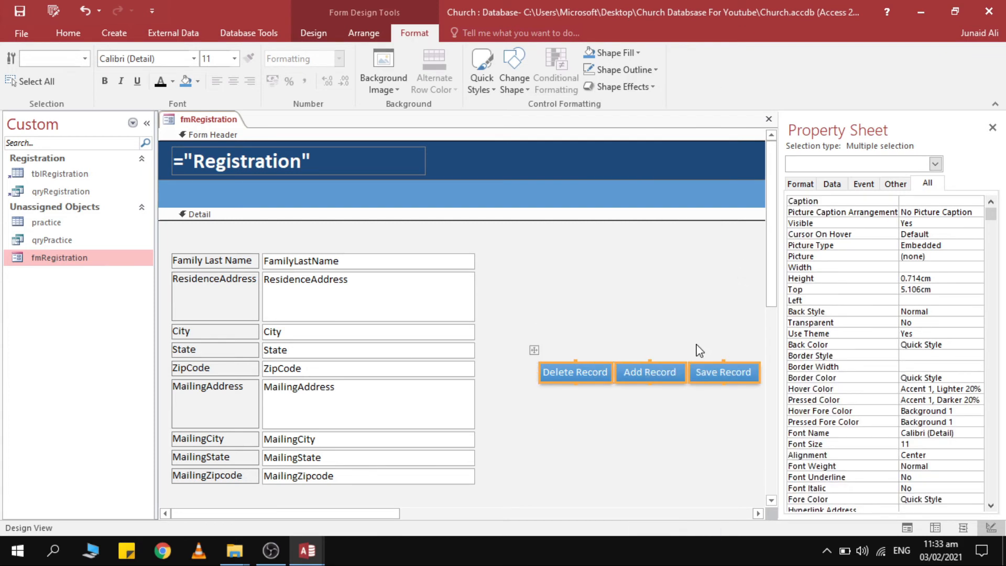
pyautogui.moveTo(663, 374); pyautogui.dragTo(379, 197)
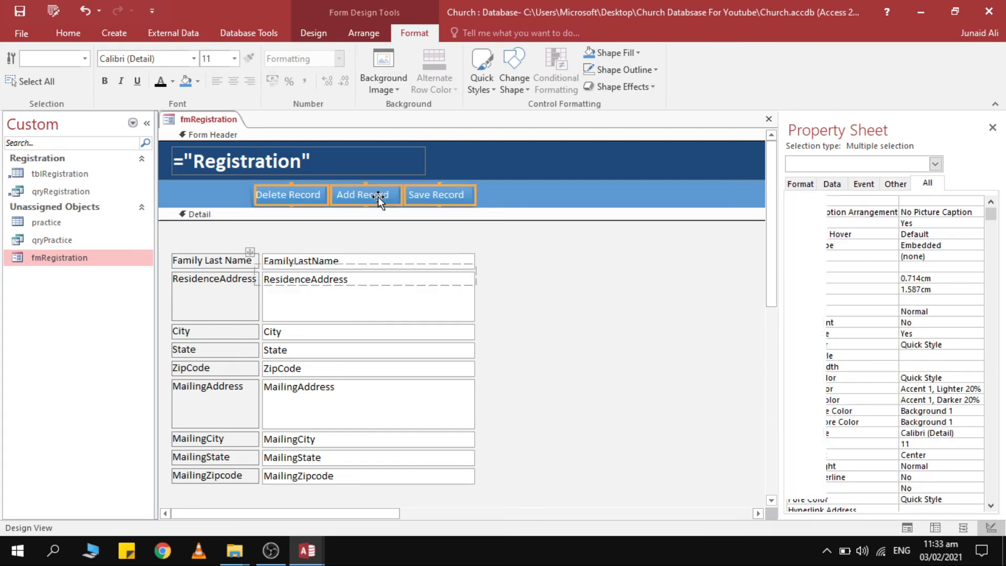
# Preview the header row in Form View, then back in Design View select the rectangle behind the buttons.
pyautogui.click(68, 33)
pyautogui.click(9, 65)
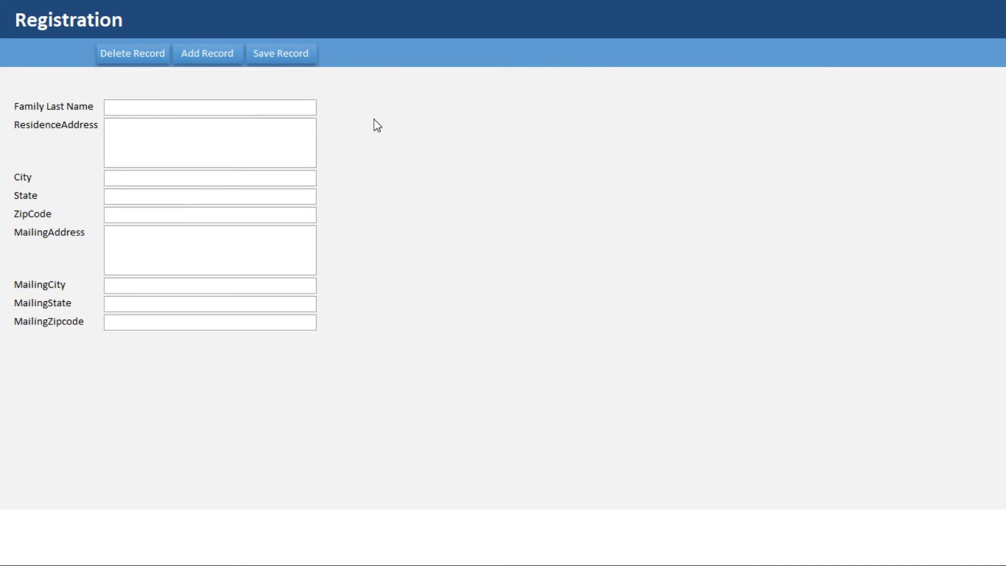
pyautogui.rightClick(415, 128)
pyautogui.click(445, 172)
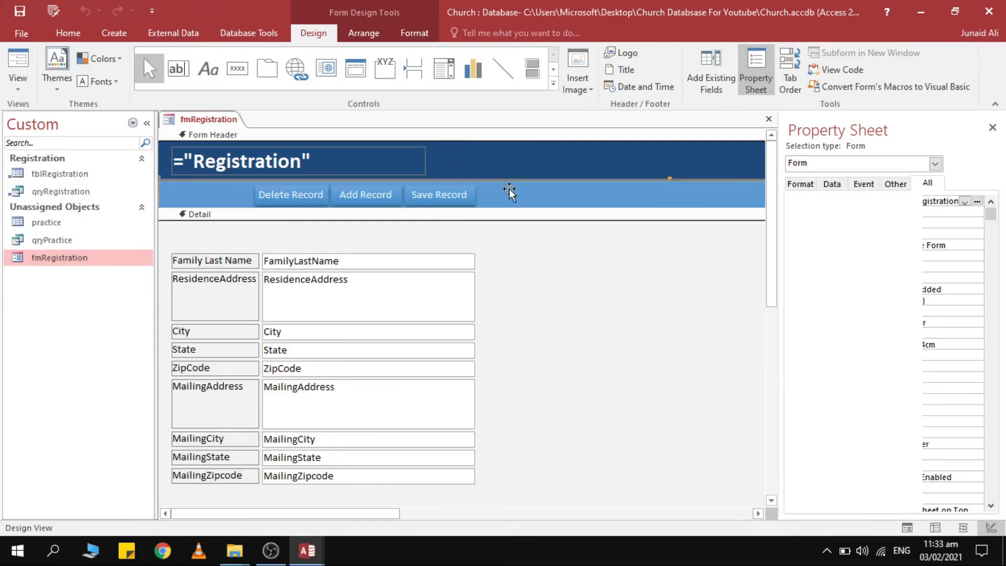
pyautogui.click(510, 189)
pyautogui.click(414, 33)
pyautogui.click(612, 52)
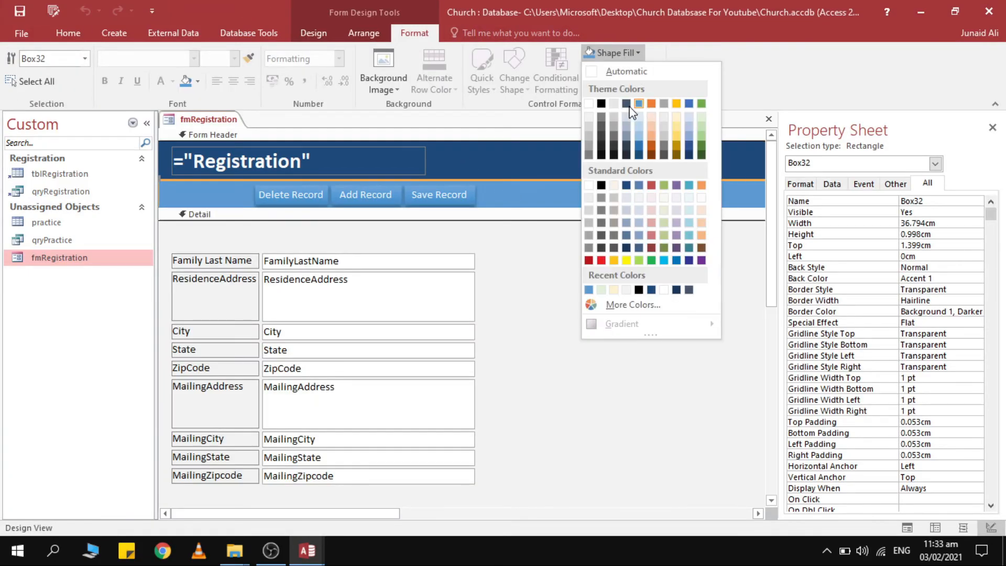
# Fill the rectangle behind the buttons with pale peach (Accent 2 Lighter 80%).
pyautogui.click(639, 116)
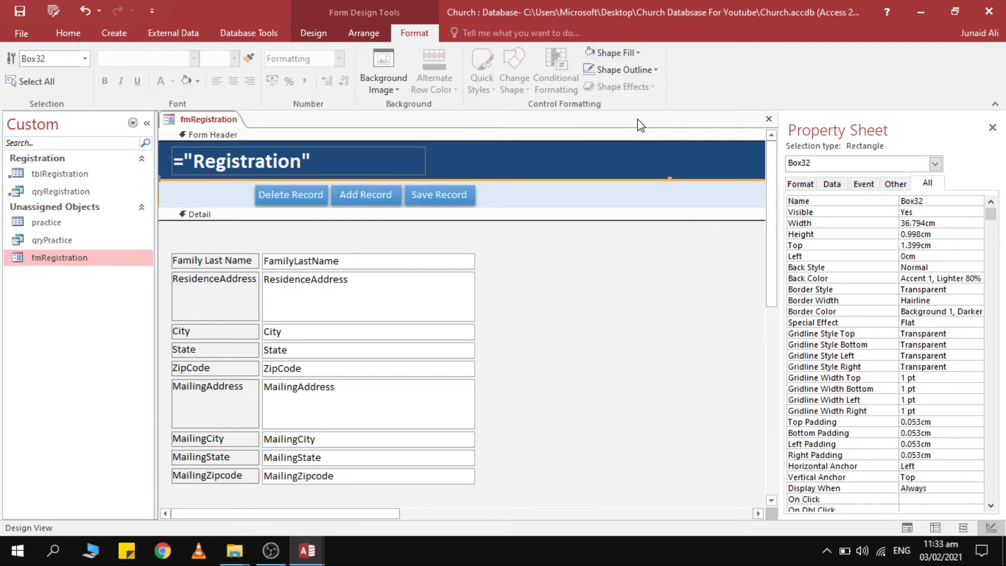
pyautogui.click(612, 53)
pyautogui.click(650, 198)
pyautogui.click(615, 260)
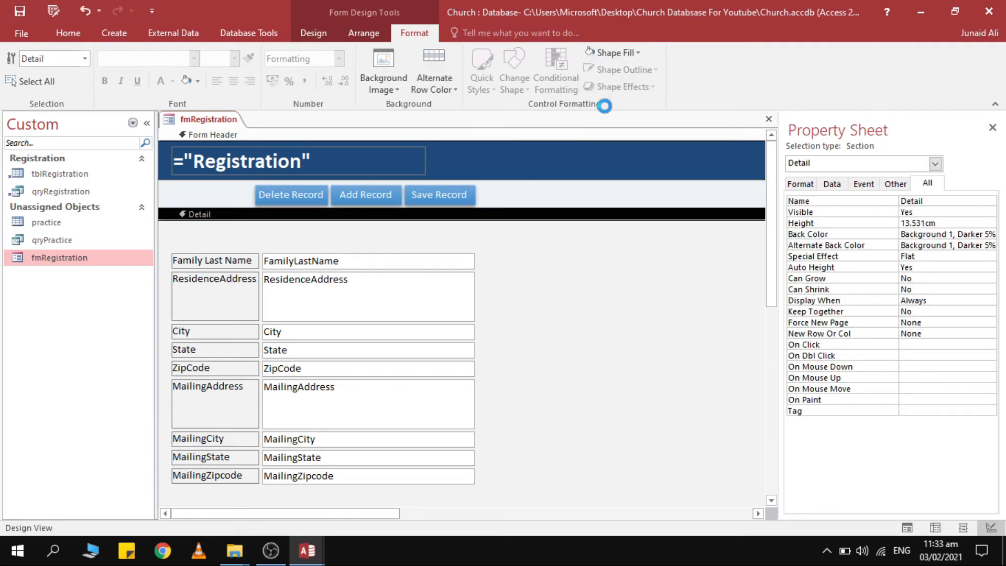
pyautogui.click(612, 53)
pyautogui.click(542, 190)
pyautogui.click(542, 191)
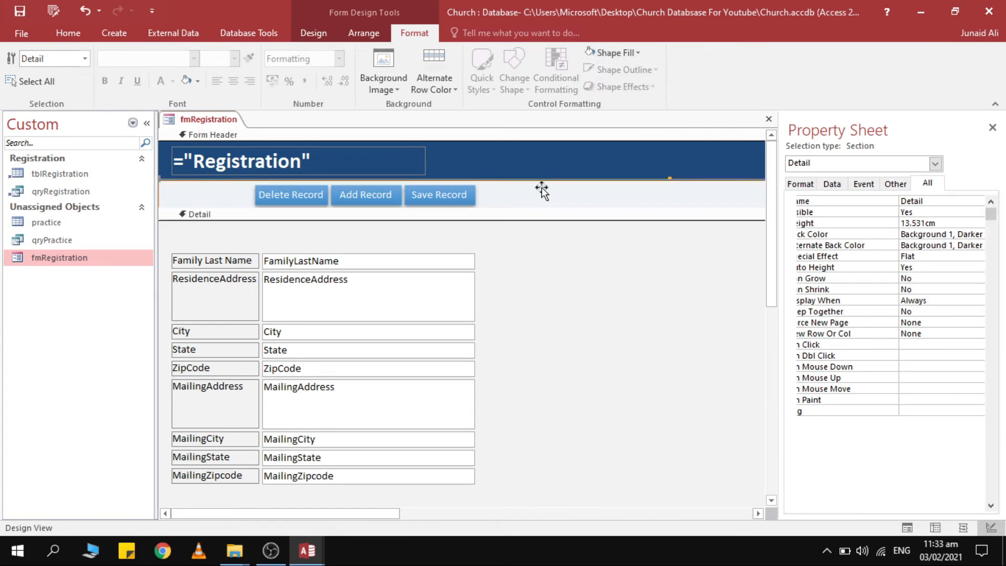
pyautogui.click(542, 191)
pyautogui.click(613, 52)
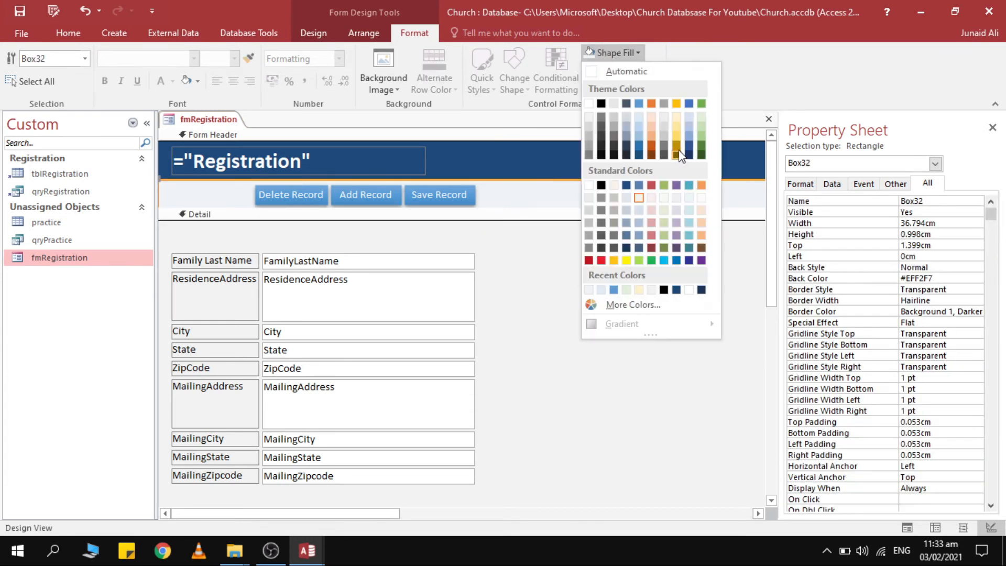
pyautogui.click(652, 116)
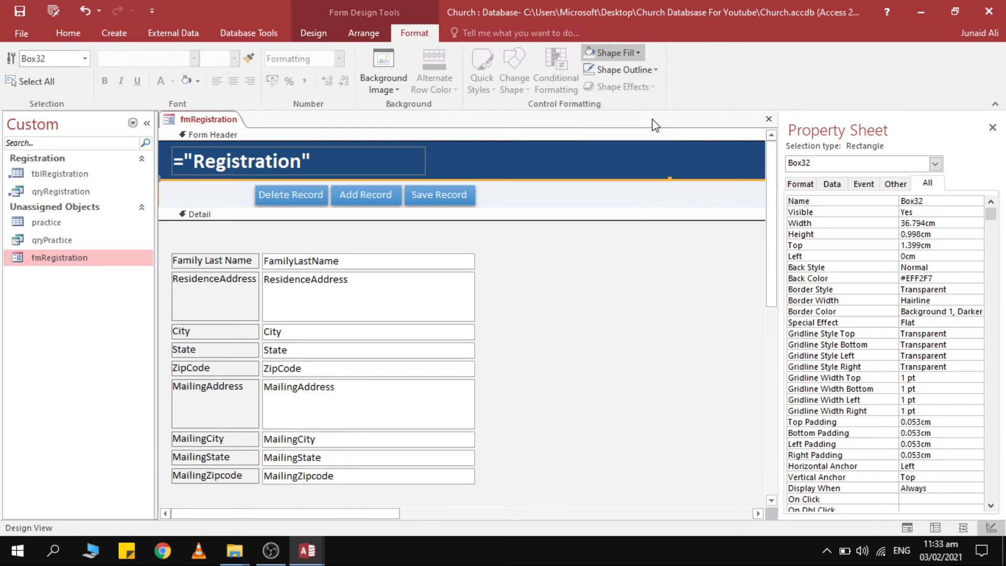
pyautogui.click(612, 274)
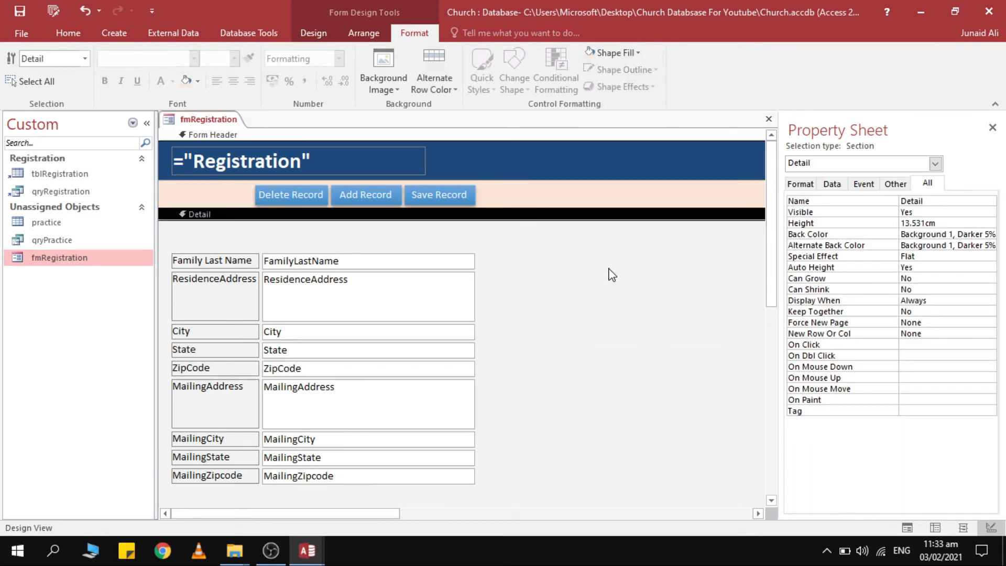
# Apply a Shape Effects shadow to the three record buttons.
pyautogui.click(461, 201)
pyautogui.keyDown('shift'); pyautogui.click(366, 195); pyautogui.keyUp('shift')
pyautogui.keyDown('shift'); pyautogui.click(291, 196); pyautogui.keyUp('shift')
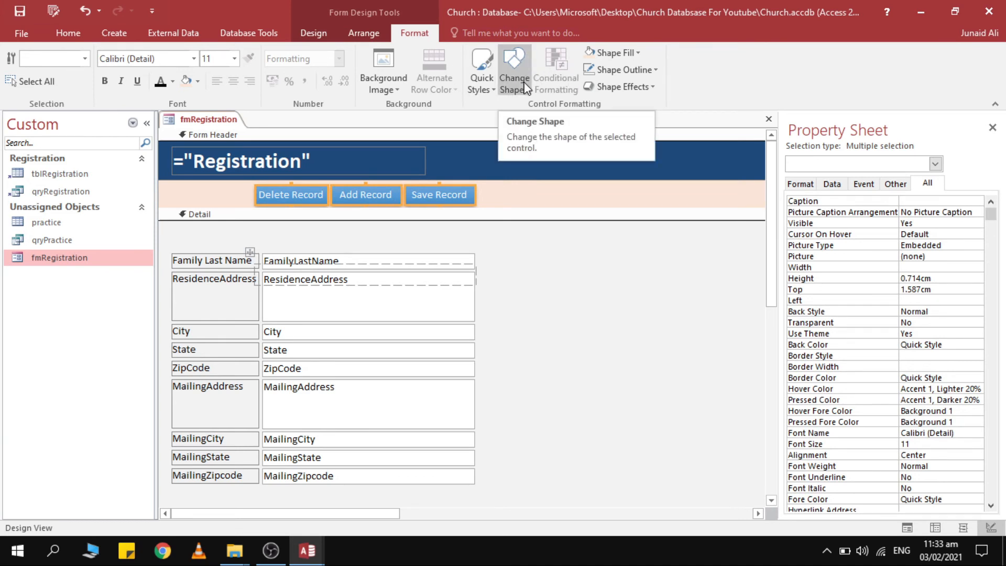
pyautogui.click(623, 87)
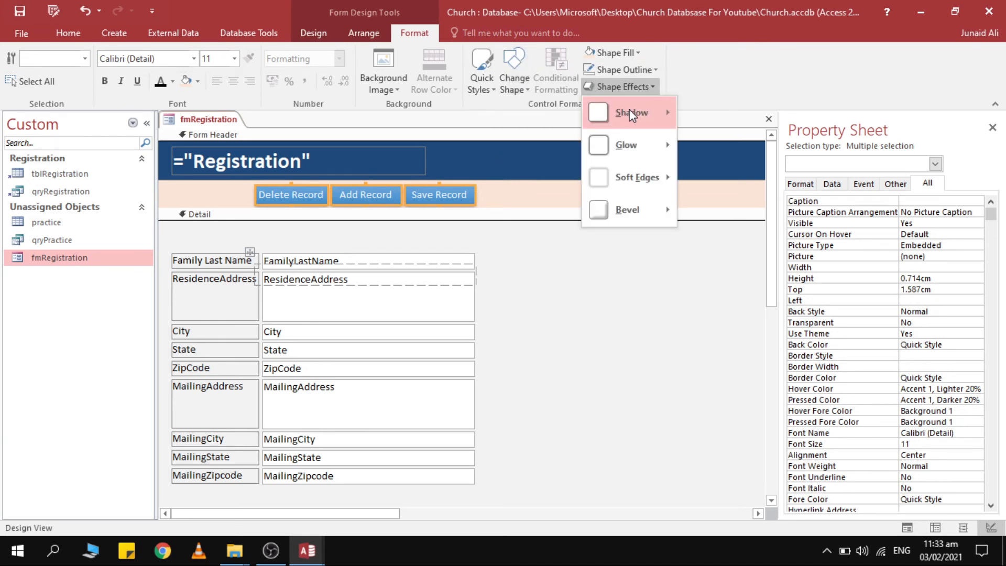
pyautogui.moveTo(639, 111)
pyautogui.click(706, 140)
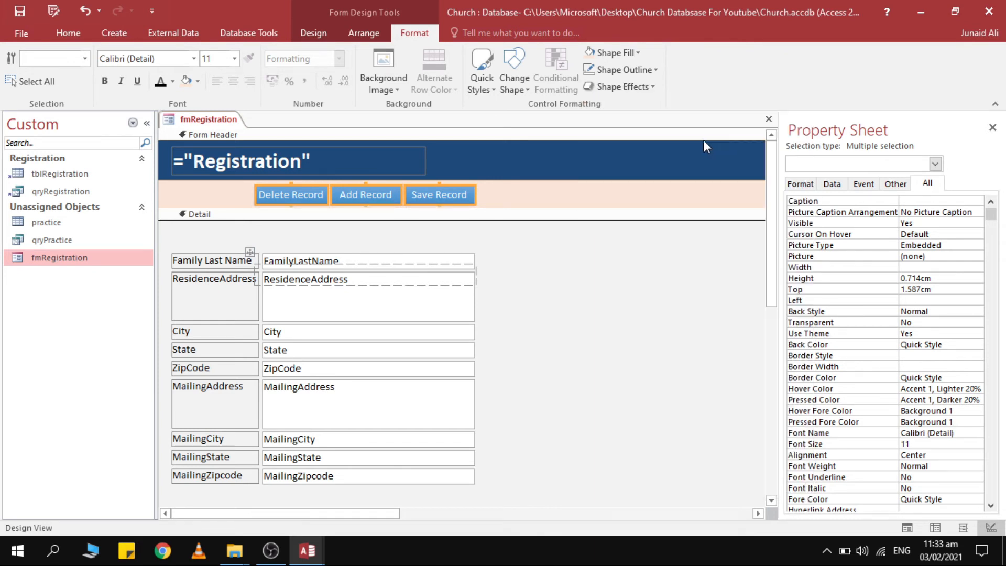
pyautogui.click(519, 240)
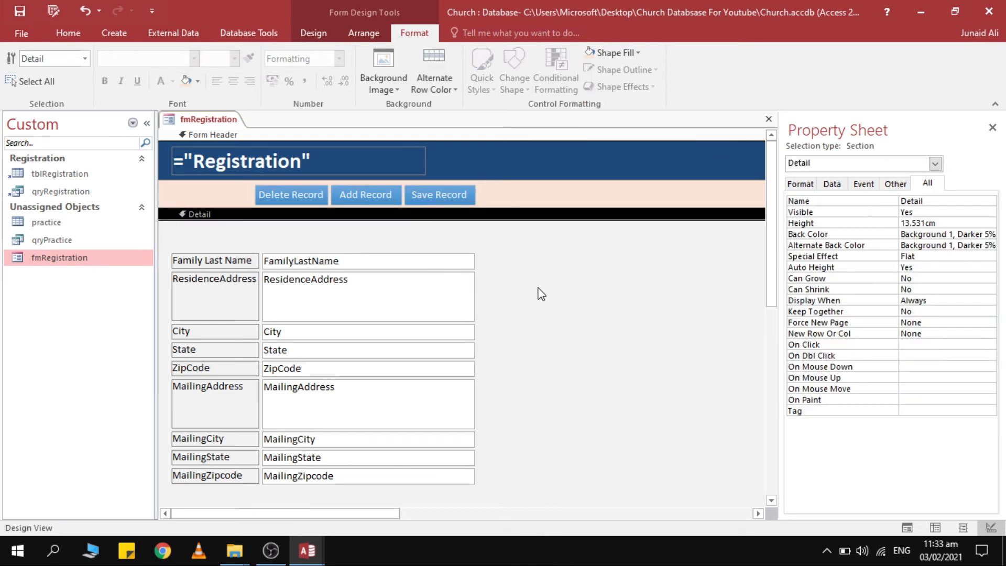
# Test the styled form and its Delete Record button in Form View, then return to Design View.
pyautogui.click(68, 34)
pyautogui.click(21, 59)
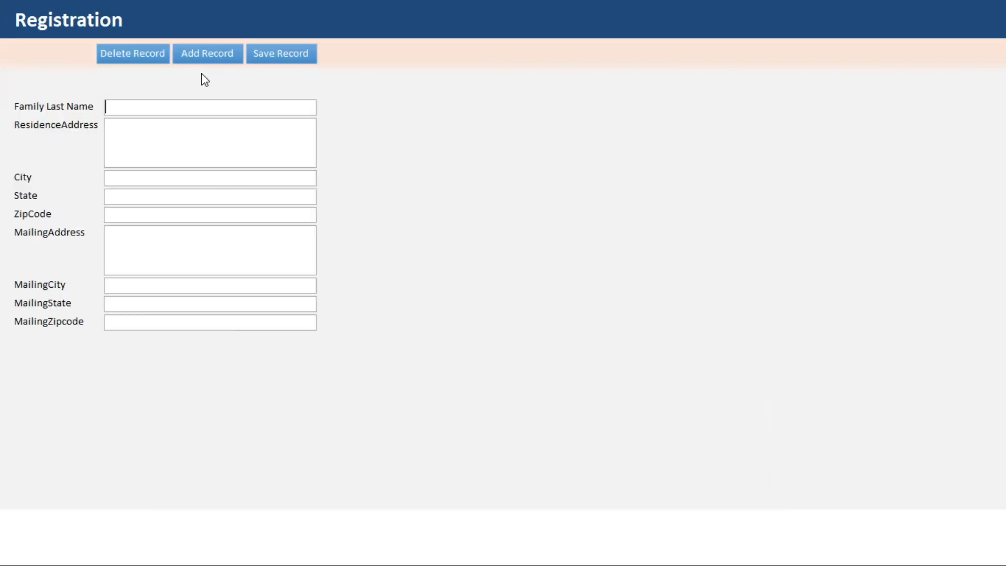
pyautogui.click(135, 59)
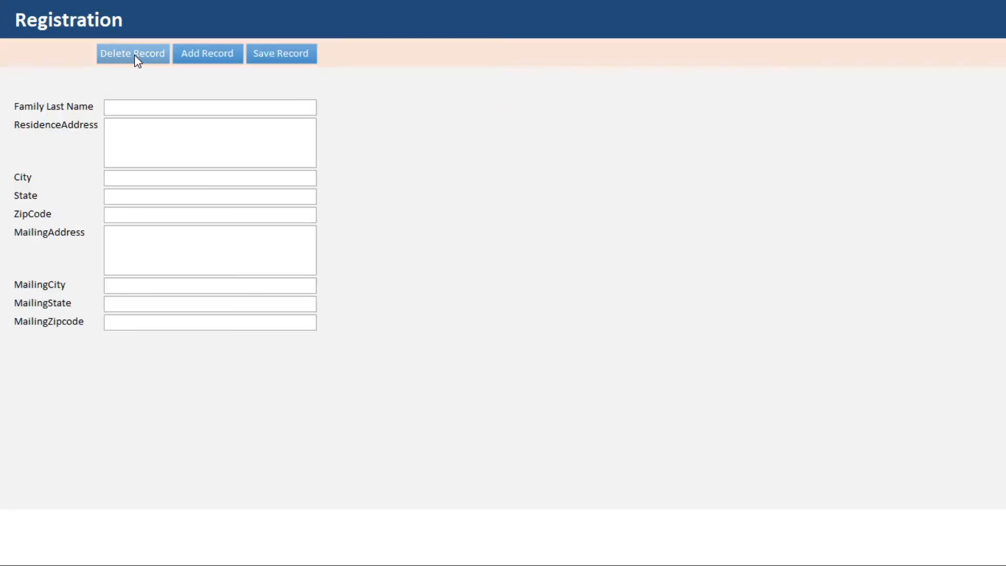
pyautogui.rightClick(425, 88)
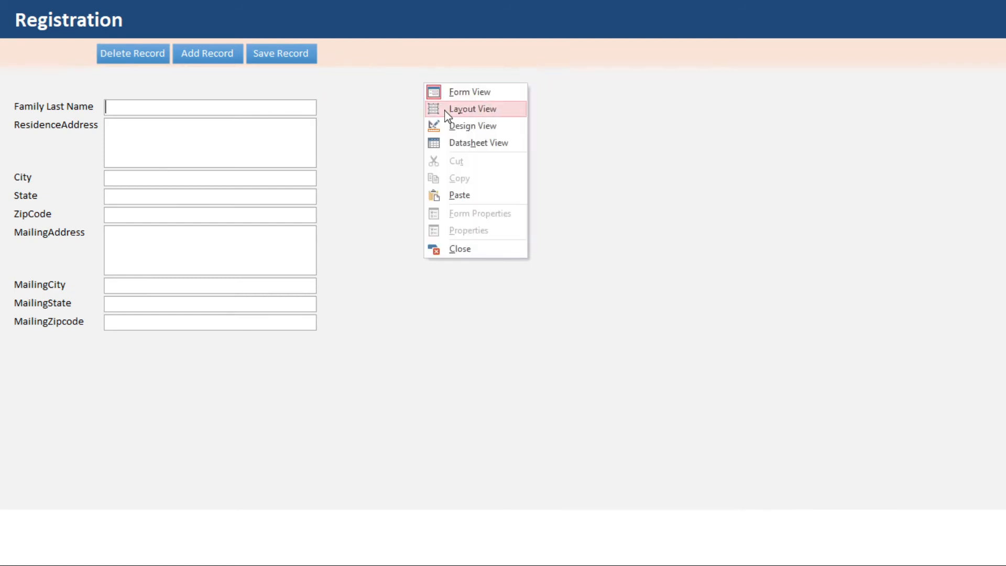
pyautogui.click(450, 110)
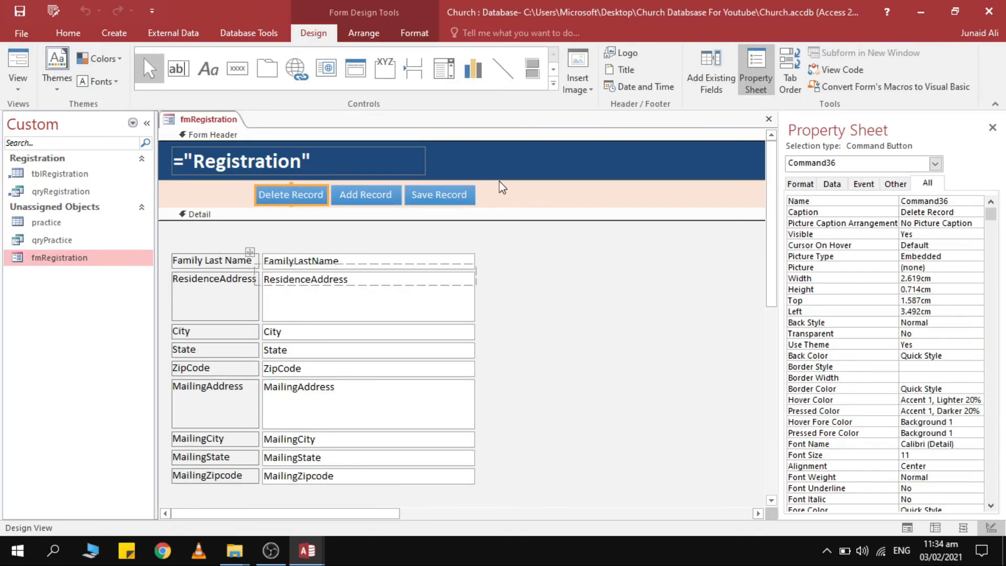
# Set Cursor On Hover to Hyperlink hand for the three record buttons.
pyautogui.moveTo(499, 195); pyautogui.dragTo(319, 197)
pyautogui.hotkey('ctrl', 'z')
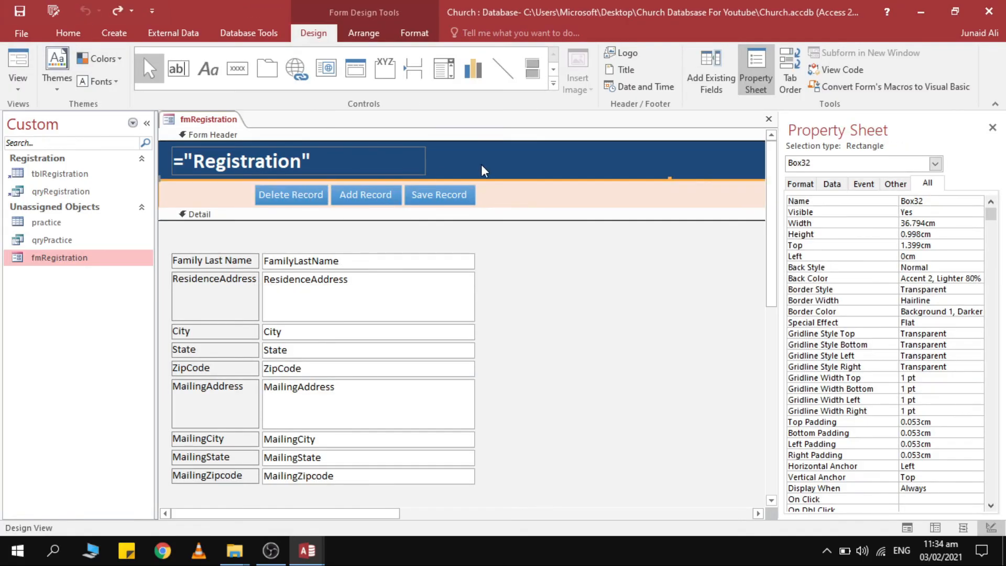
pyautogui.click(481, 165)
pyautogui.click(439, 195)
pyautogui.keyDown('shift'); pyautogui.click(365, 194); pyautogui.keyUp('shift')
pyautogui.keyDown('shift'); pyautogui.click(306, 194); pyautogui.keyUp('shift')
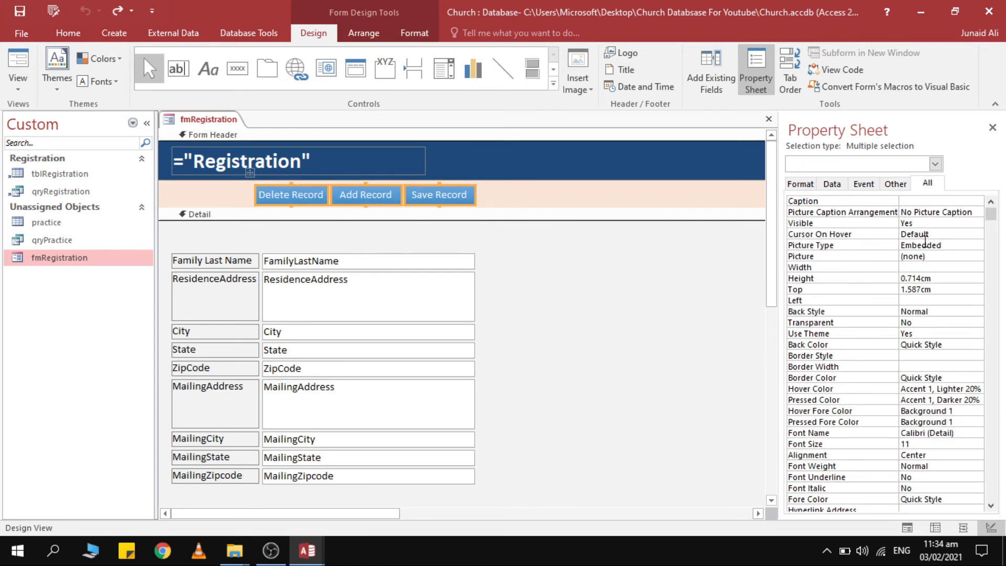
pyautogui.click(935, 236)
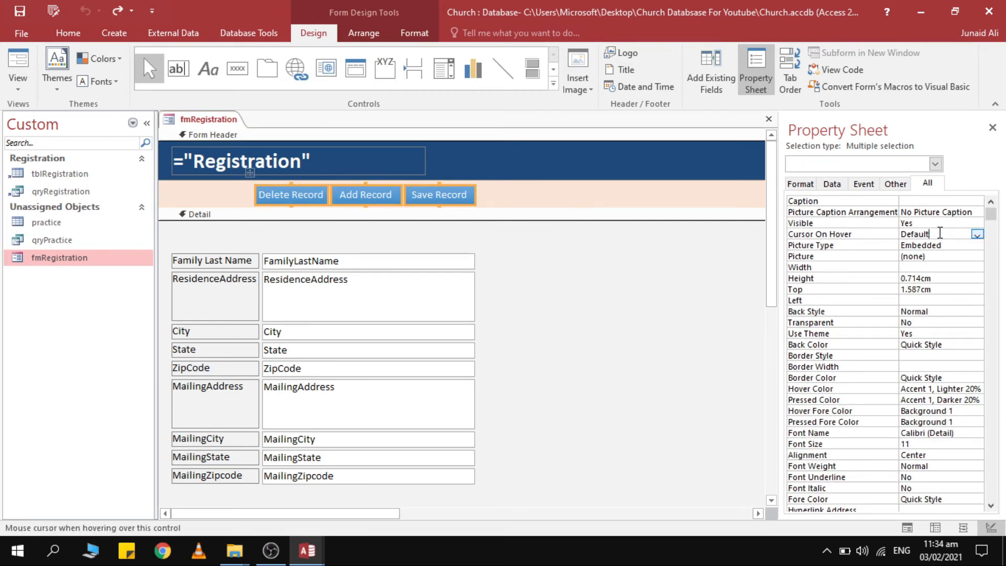
pyautogui.click(978, 235)
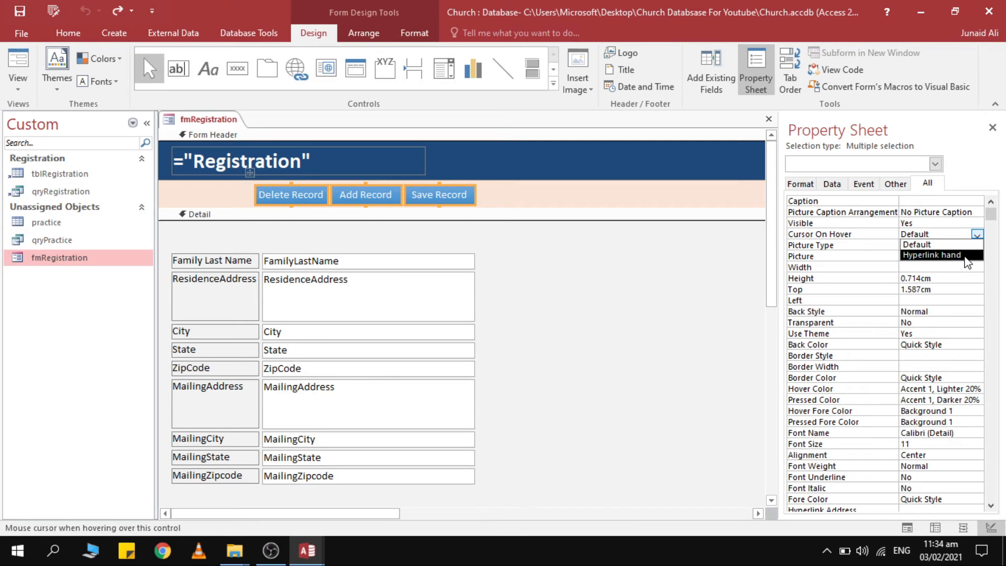
pyautogui.click(932, 255)
# Check the hyperlink-hand cursor in Form View and return to Design View.
pyautogui.click(18, 65)
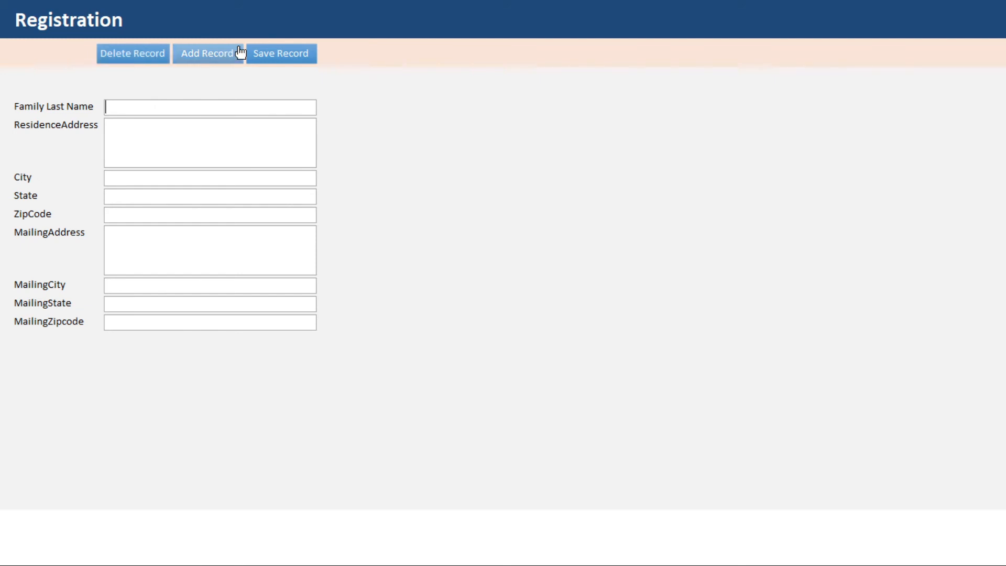
pyautogui.rightClick(421, 9)
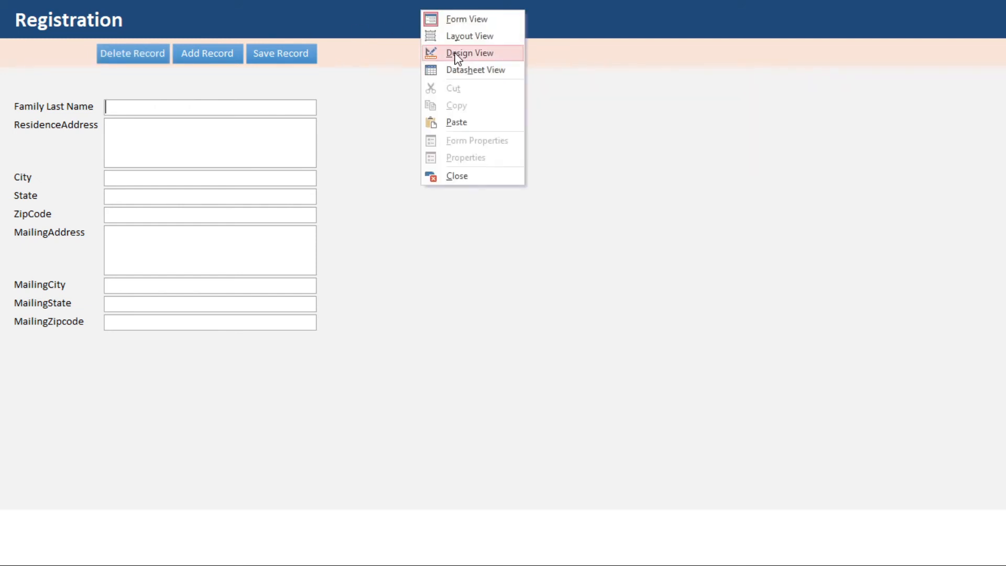
pyautogui.click(509, 53)
pyautogui.click(375, 193)
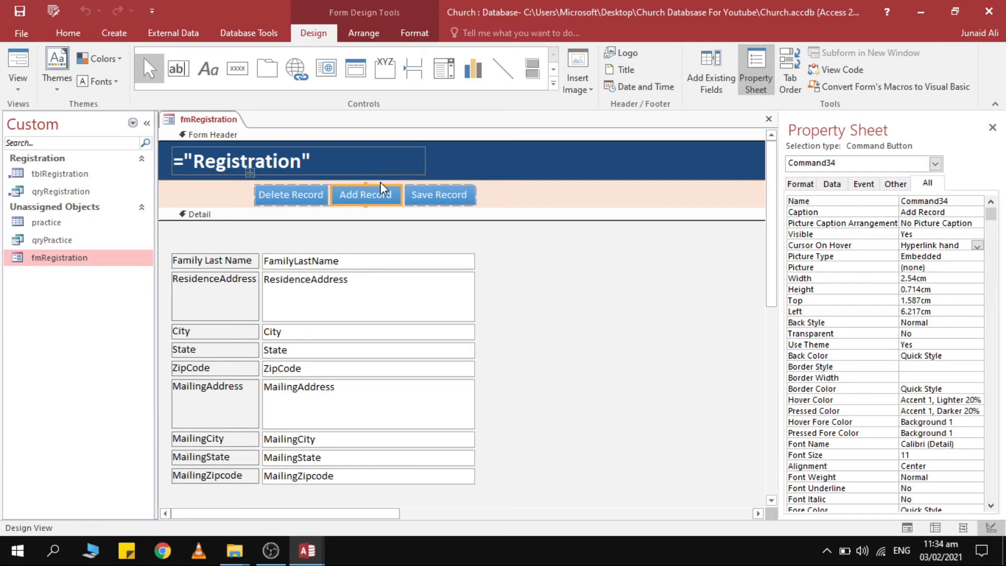
# Drag Add Record left of Delete Record so the row reads Add, Delete, Save.
pyautogui.moveTo(380, 185); pyautogui.dragTo(259, 194)
pyautogui.click(443, 195)
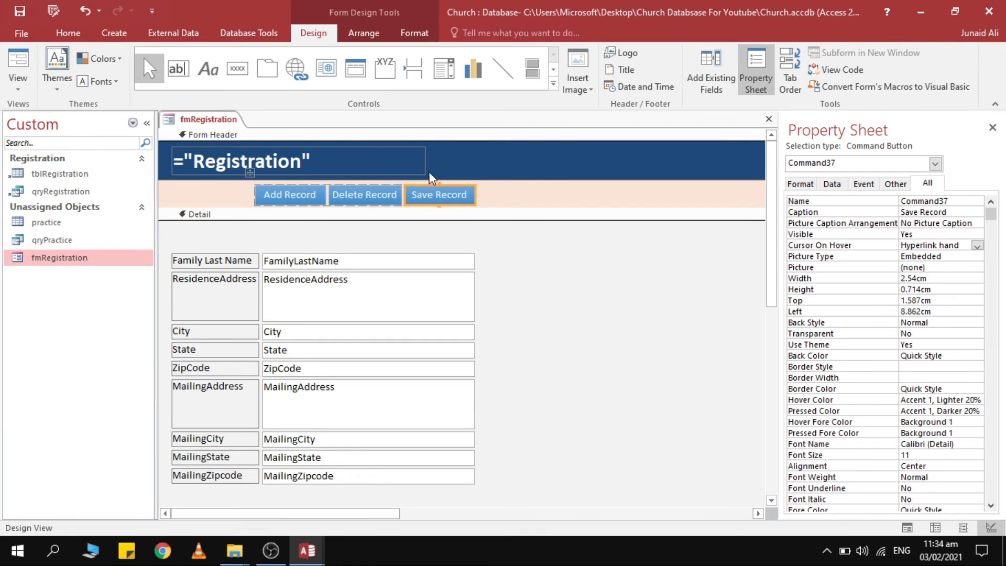
pyautogui.moveTo(405, 192); pyautogui.dragTo(404, 205)
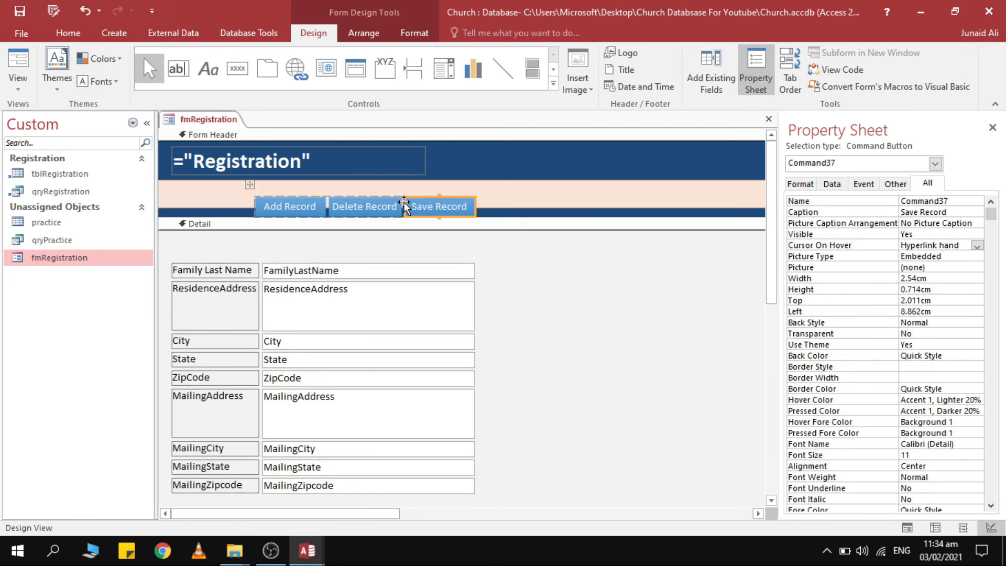
pyautogui.hotkey('ctrl', 'z')
pyautogui.click(494, 268)
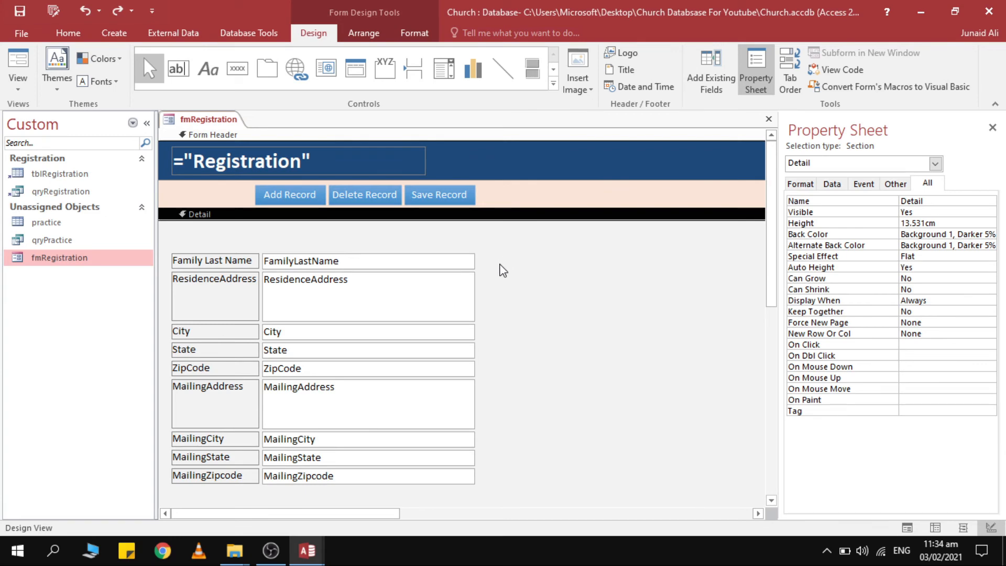
pyautogui.hotkey('alt', 'Tab')
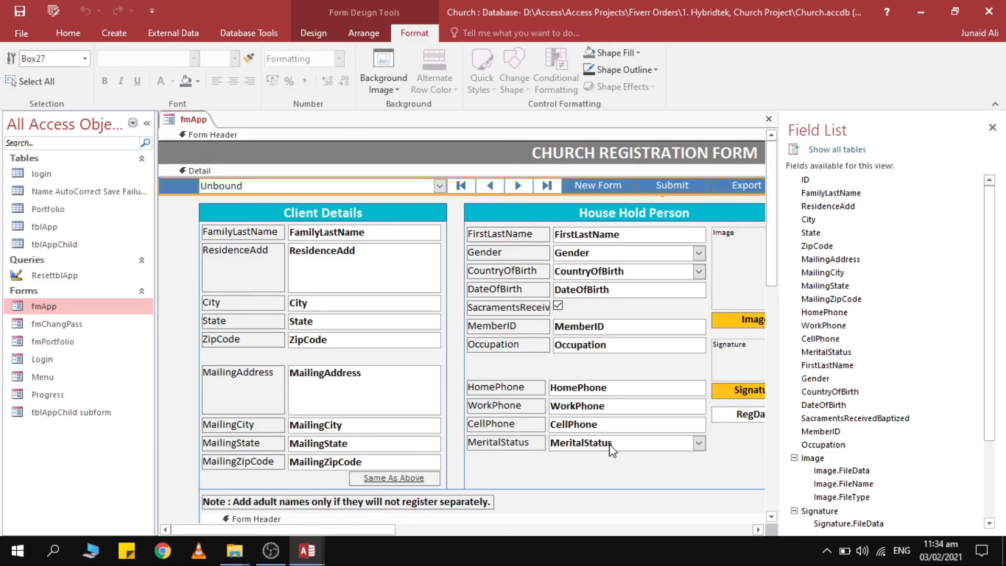
pyautogui.hotkey('alt', 'Tab')
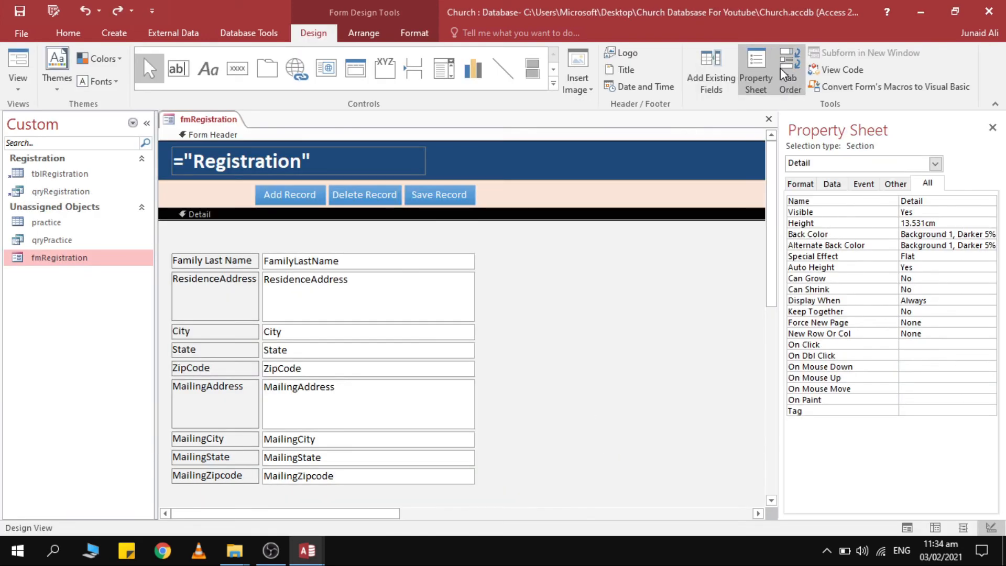
# Select fields FirstLastName through MeritalStatus in the field list and drag them beside the existing fields.
pyautogui.click(711, 79)
pyautogui.scroll(-1, 858, 311)
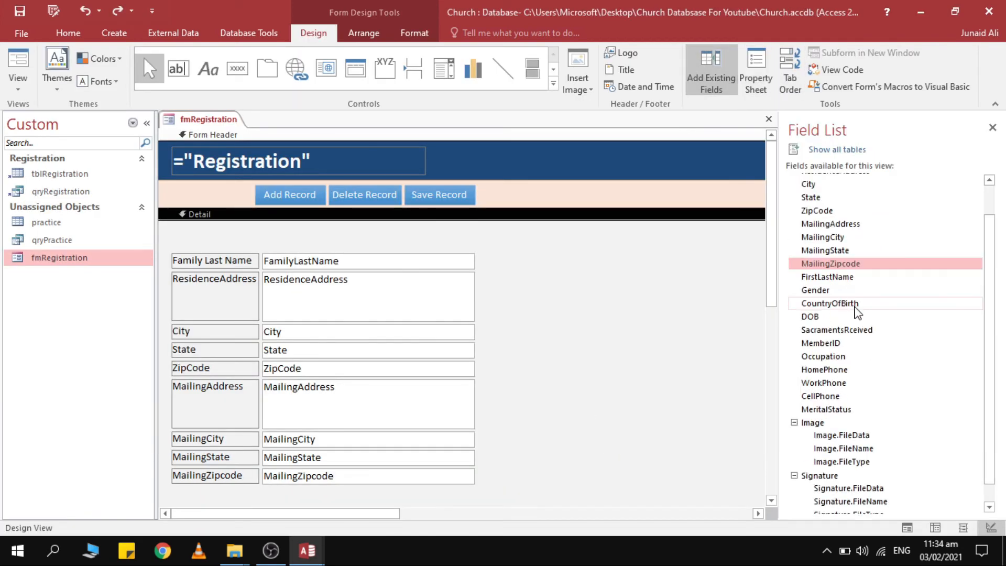
pyautogui.click(828, 277)
pyautogui.keyDown('shift'); pyautogui.click(831, 290); pyautogui.keyUp('shift')
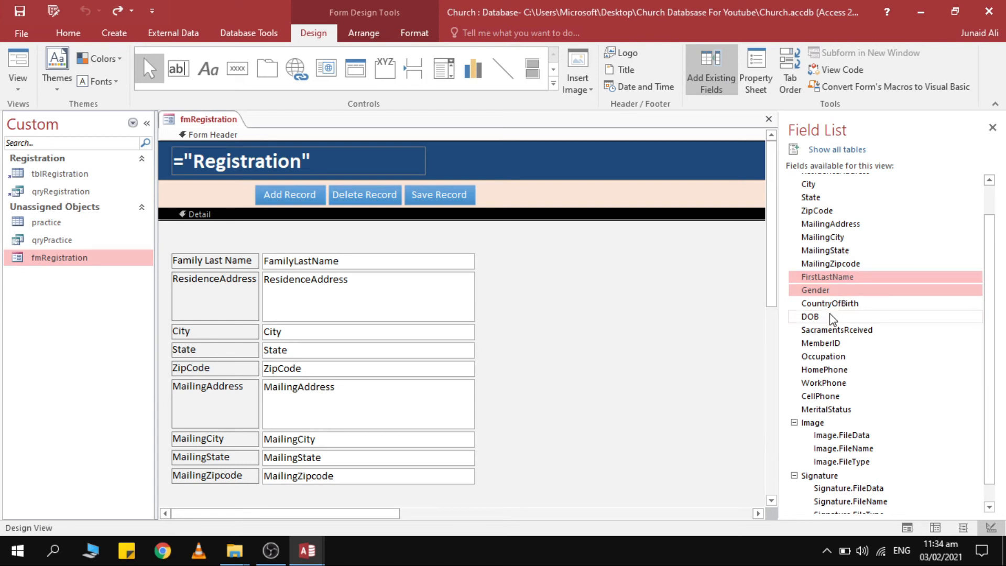
pyautogui.keyDown('shift'); pyautogui.click(832, 303); pyautogui.keyUp('shift')
pyautogui.keyDown('shift'); pyautogui.click(830, 317); pyautogui.keyUp('shift')
pyautogui.keyDown('shift'); pyautogui.click(829, 330); pyautogui.keyUp('shift')
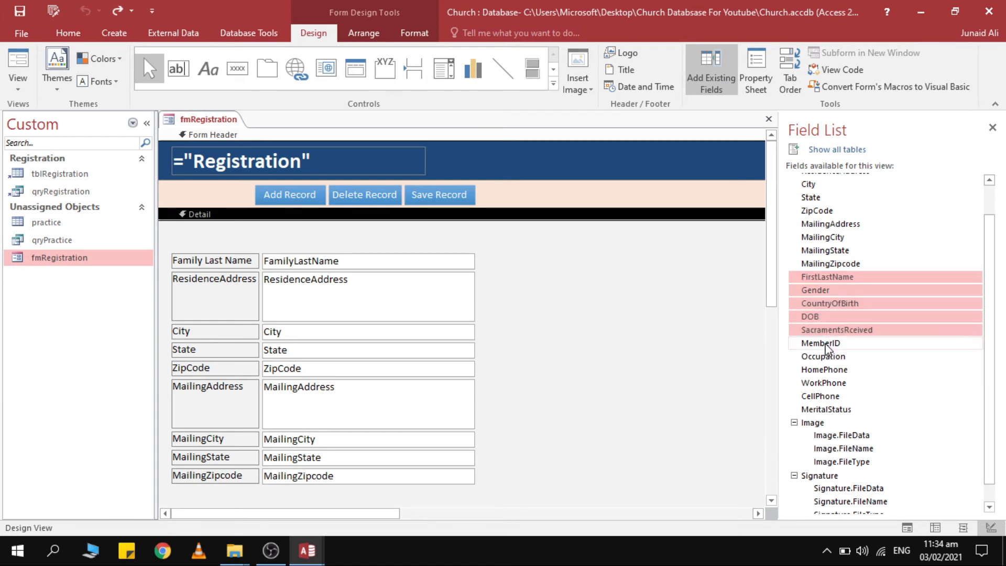
pyautogui.keyDown('shift'); pyautogui.click(826, 344); pyautogui.keyUp('shift')
pyautogui.keyDown('shift'); pyautogui.click(828, 357); pyautogui.keyUp('shift')
pyautogui.keyDown('shift'); pyautogui.click(829, 370); pyautogui.keyUp('shift')
pyautogui.keyDown('shift'); pyautogui.click(827, 383); pyautogui.keyUp('shift')
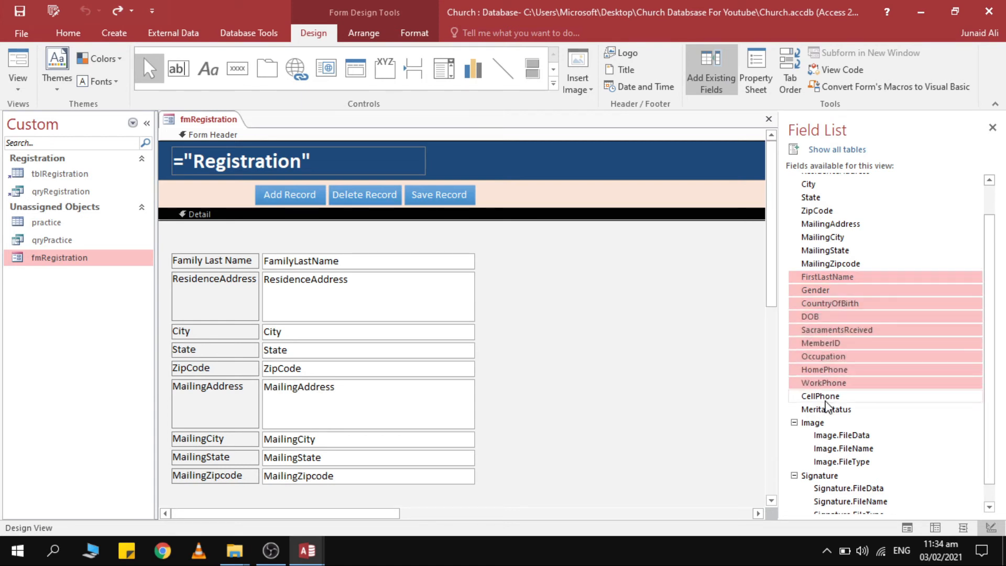
pyautogui.keyDown('shift'); pyautogui.click(825, 409); pyautogui.keyUp('shift')
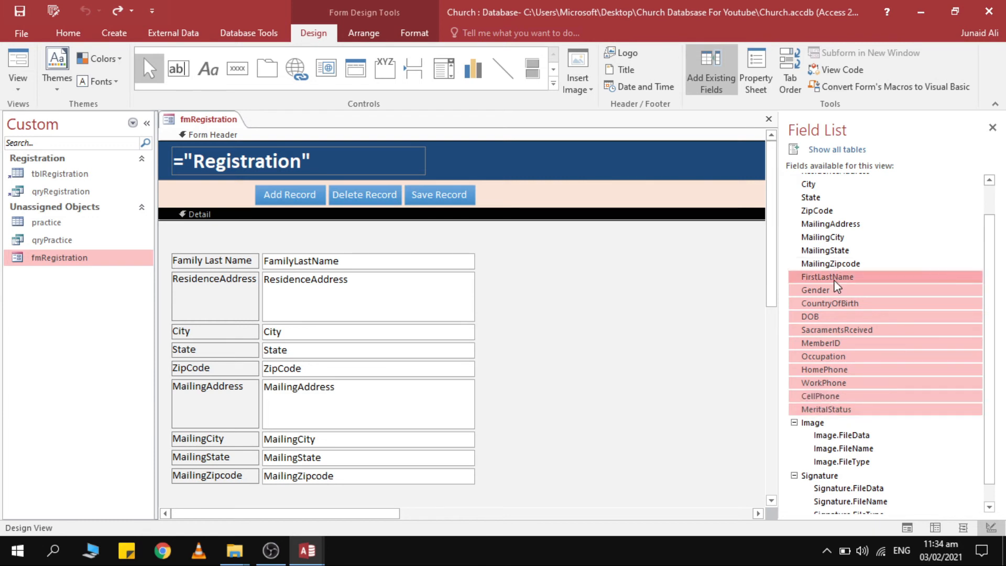
pyautogui.moveTo(835, 278); pyautogui.dragTo(584, 263)
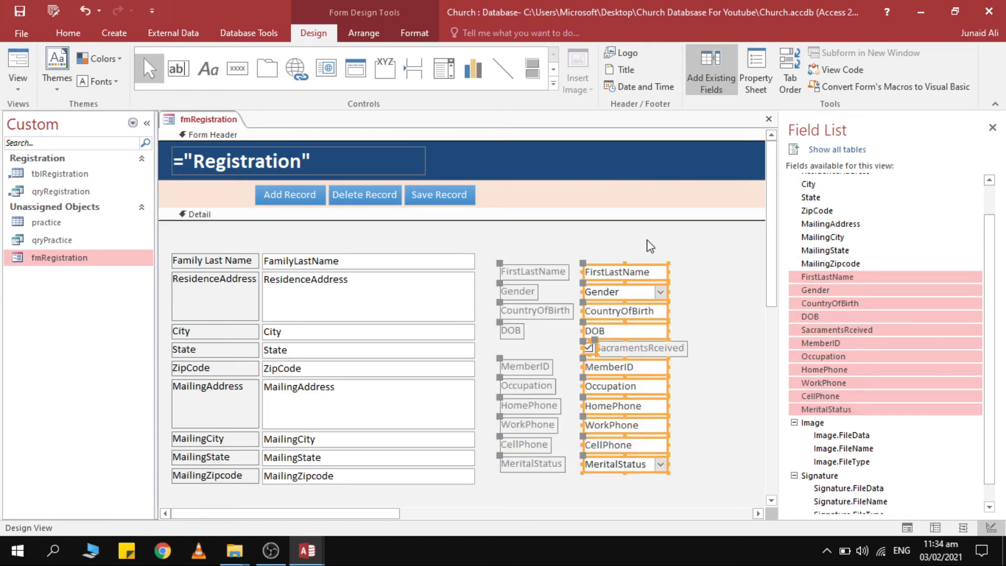
# Arrange the new controls in a Stacked layout with Narrow control padding.
pyautogui.moveTo(651, 229); pyautogui.dragTo(541, 476)
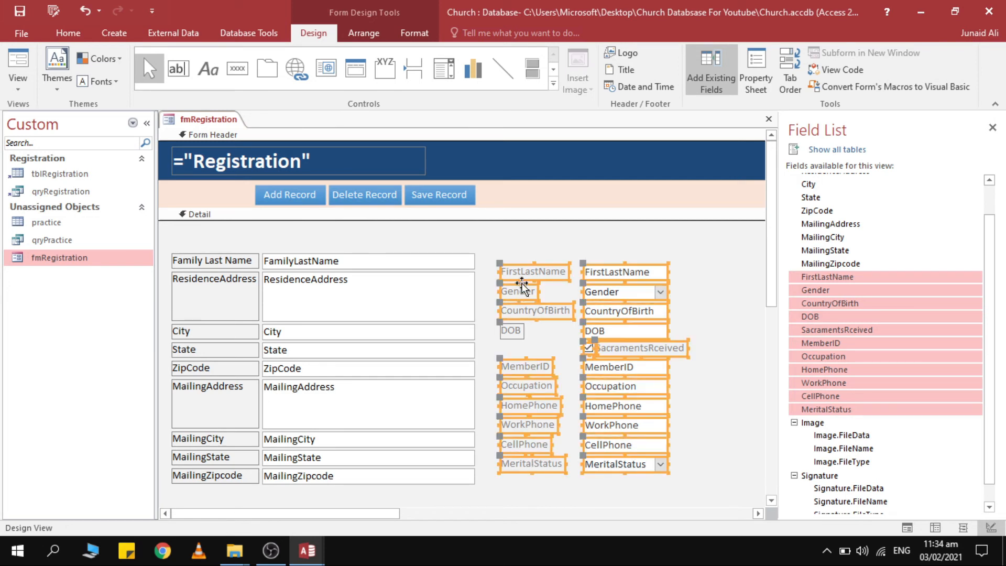
pyautogui.rightClick(604, 276)
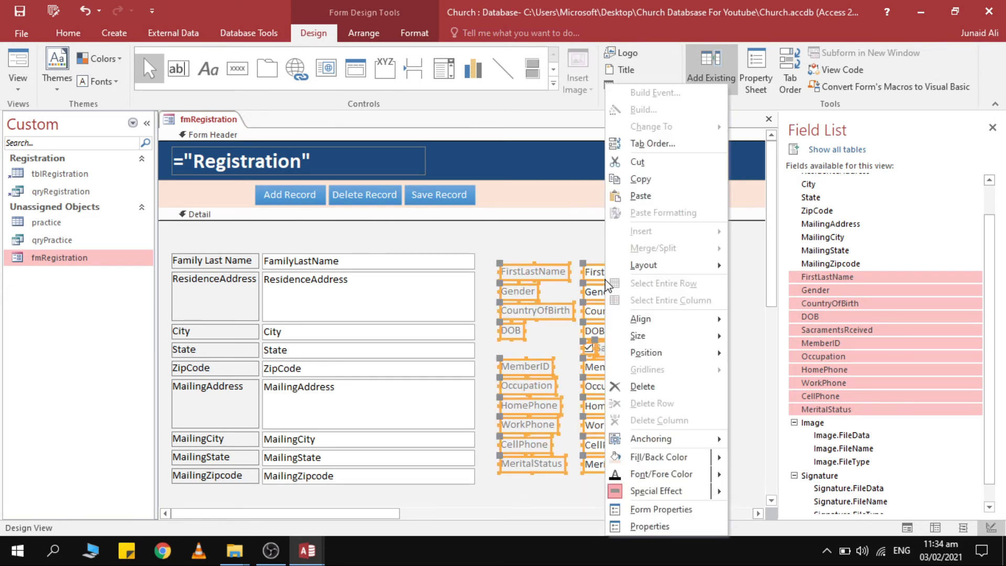
pyautogui.moveTo(677, 266)
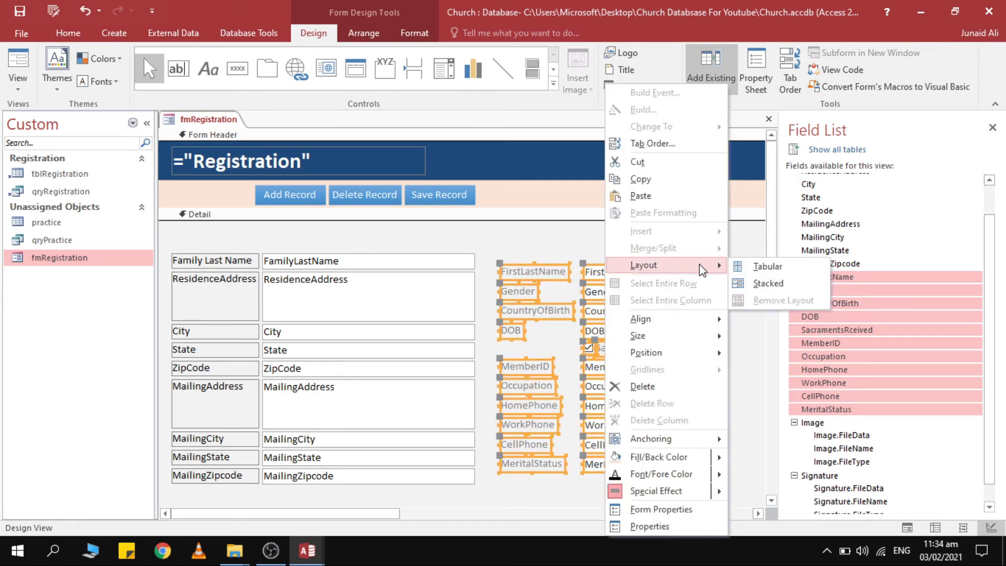
pyautogui.click(767, 286)
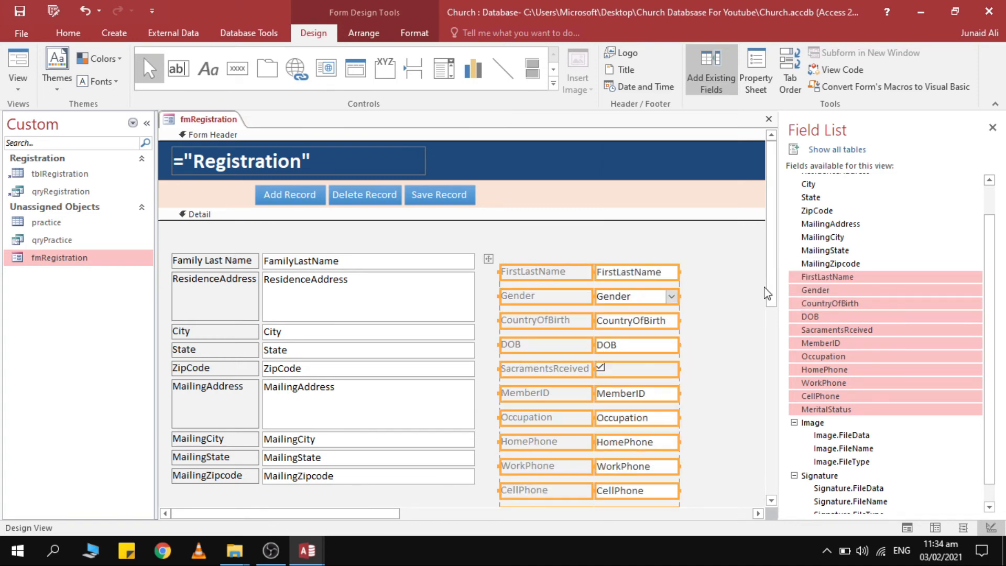
pyautogui.click(364, 32)
pyautogui.click(613, 81)
pyautogui.click(636, 145)
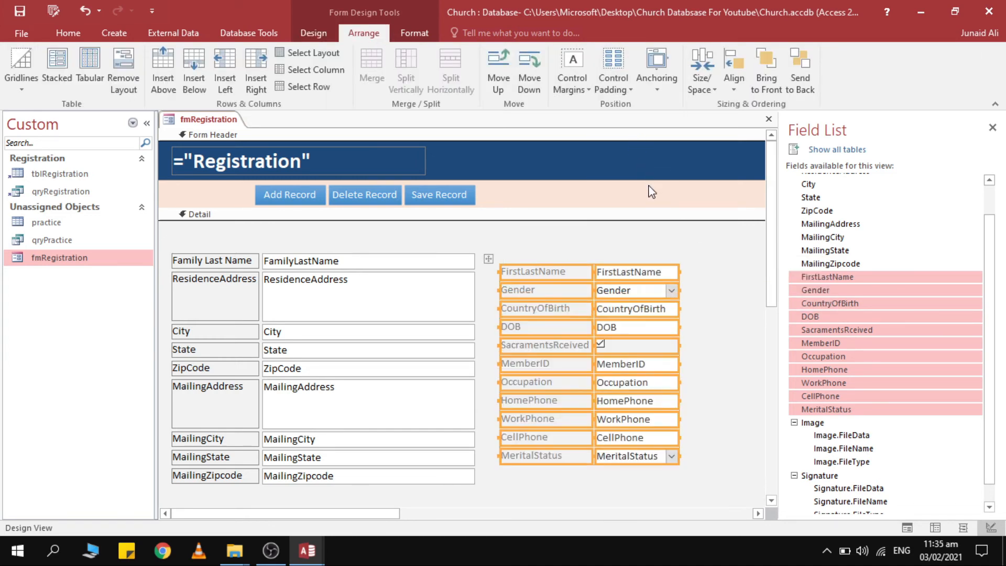
# Check the FamilyLastName box's Top (1.19cm) in the Property Sheet and select the new column's labels.
pyautogui.click(415, 259)
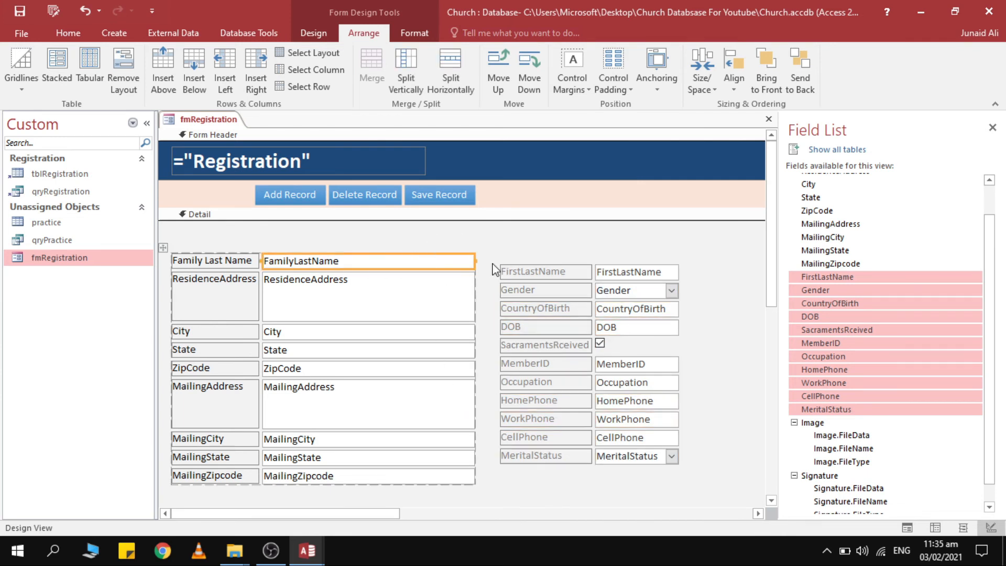
pyautogui.click(319, 33)
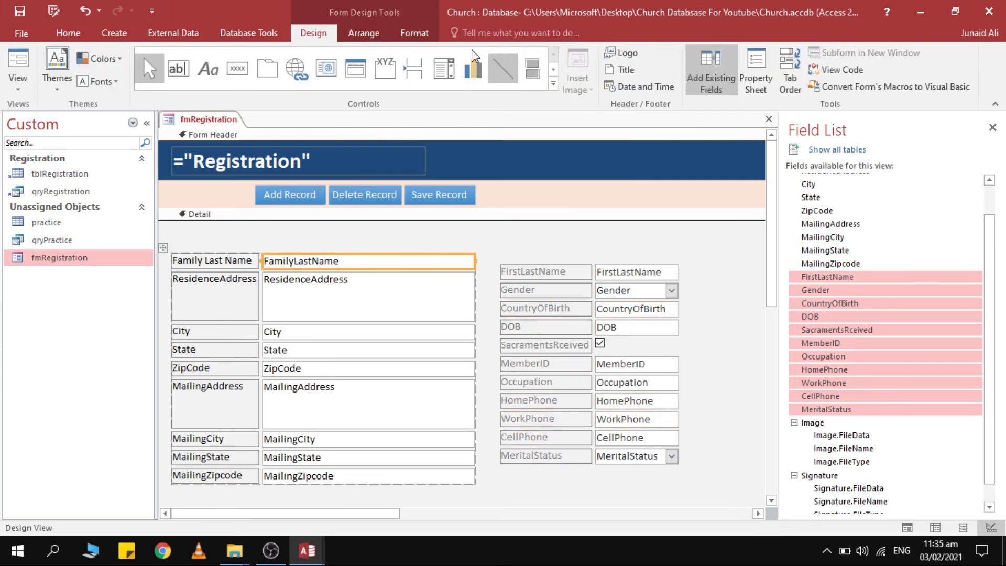
pyautogui.click(750, 65)
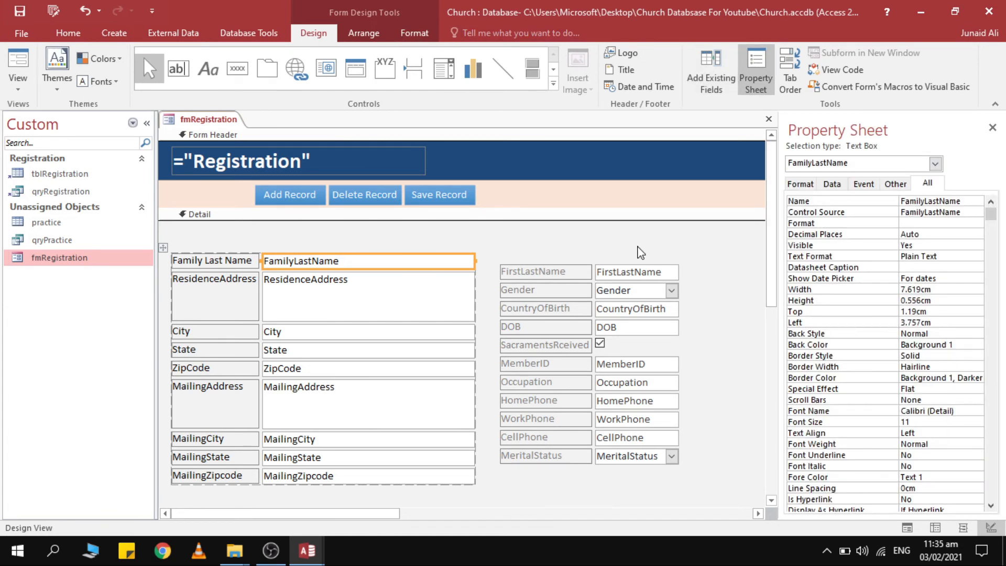
pyautogui.click(839, 313)
pyautogui.hotkey('ctrl', 'c')
pyautogui.moveTo(714, 254); pyautogui.dragTo(501, 524)
pyautogui.click(551, 242)
pyautogui.click(528, 291)
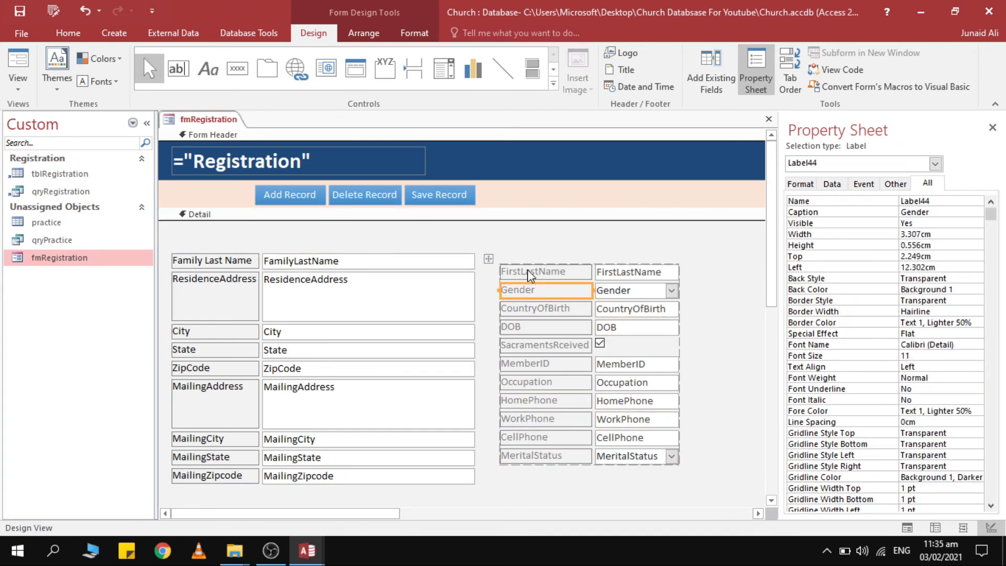
pyautogui.click(529, 275)
# Set the FirstLastName label's Top to 1.19cm, level with Family Last Name.
pyautogui.moveTo(949, 259); pyautogui.dragTo(793, 256)
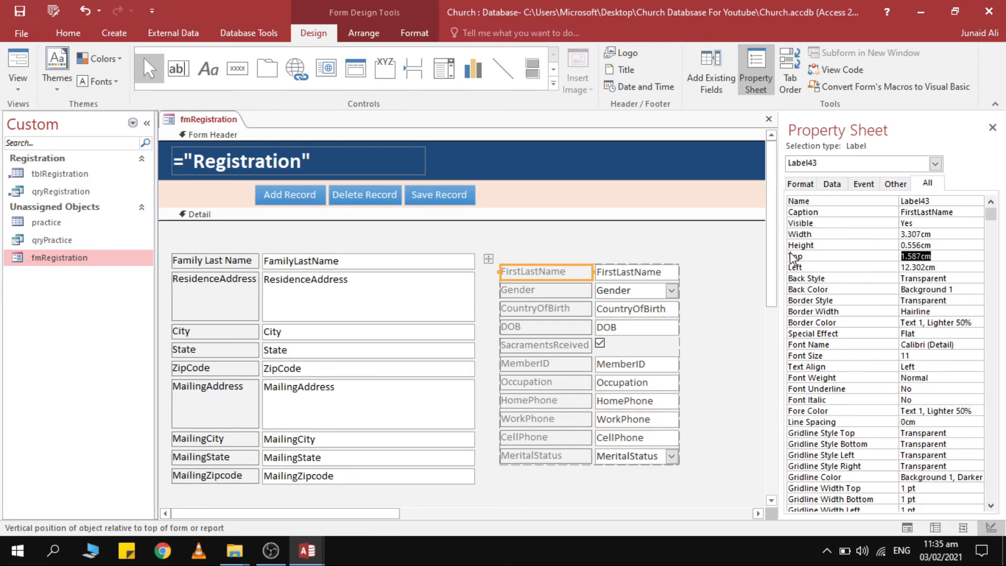
pyautogui.hotkey('ctrl', 'v')
pyautogui.click(699, 285)
pyautogui.click(442, 241)
pyautogui.moveTo(439, 235); pyautogui.dragTo(702, 286)
pyautogui.click(727, 347)
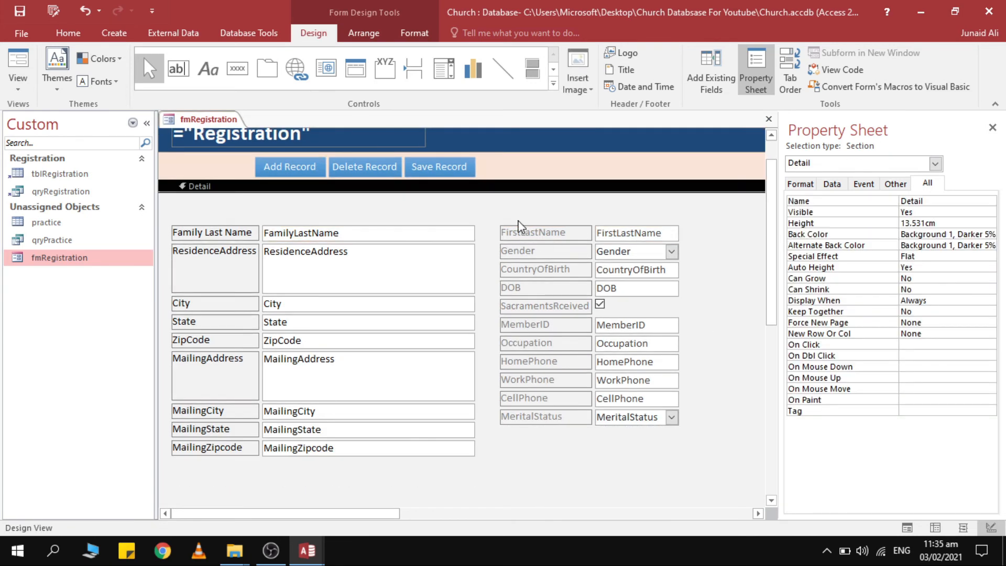
# Copy the Family Last Name label's formatting onto the FirstLastName label with Format Painter.
pyautogui.click(226, 232)
pyautogui.click(414, 32)
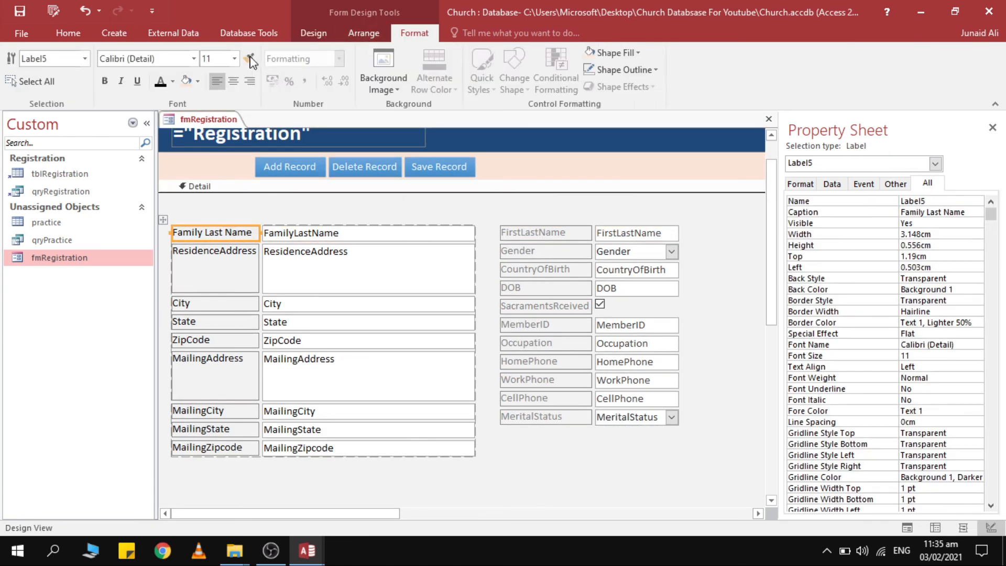
pyautogui.click(250, 60)
pyautogui.click(527, 237)
# Make the right column's label text black and preview the form in Form View.
pyautogui.click(562, 228)
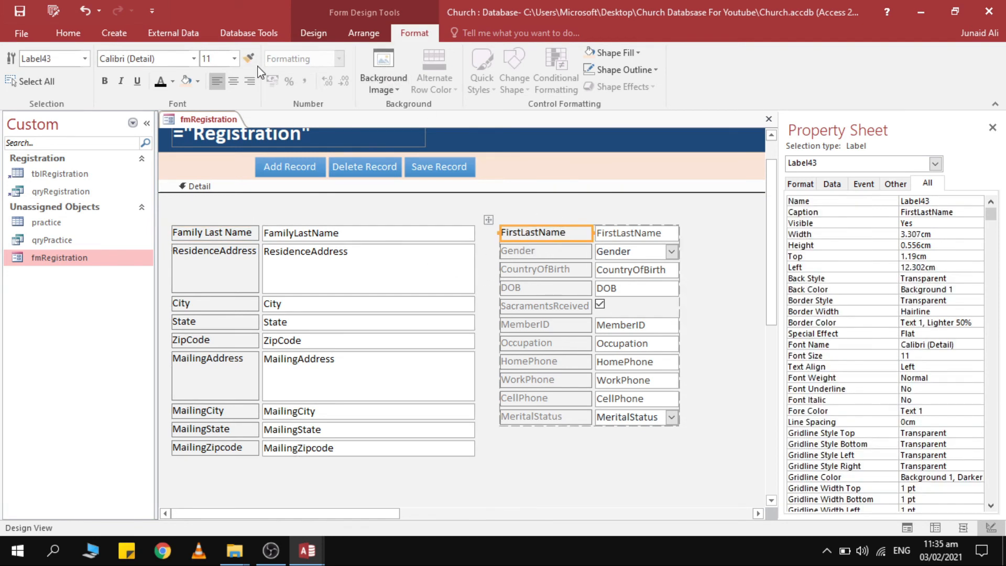
pyautogui.click(524, 253)
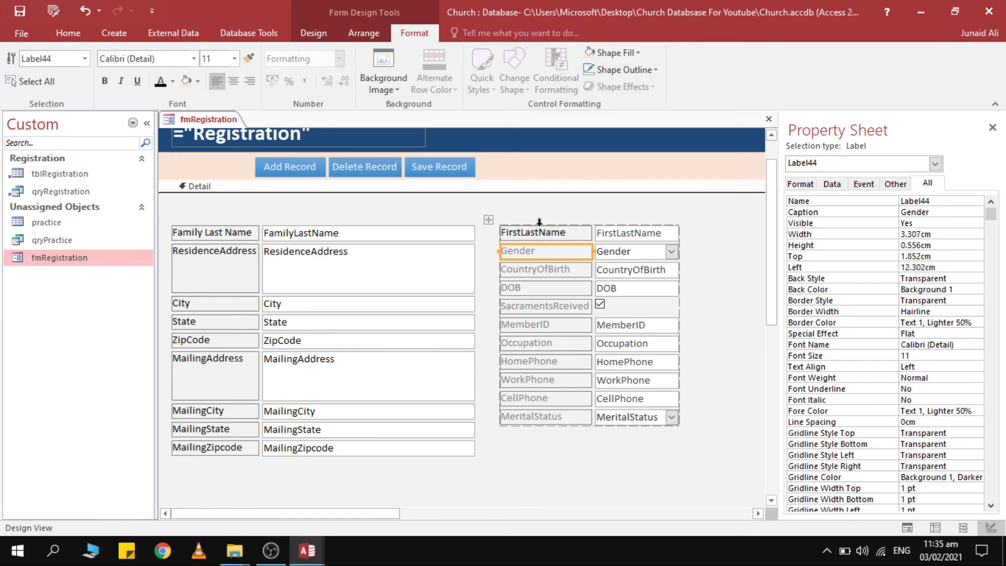
pyautogui.moveTo(547, 218); pyautogui.dragTo(682, 459)
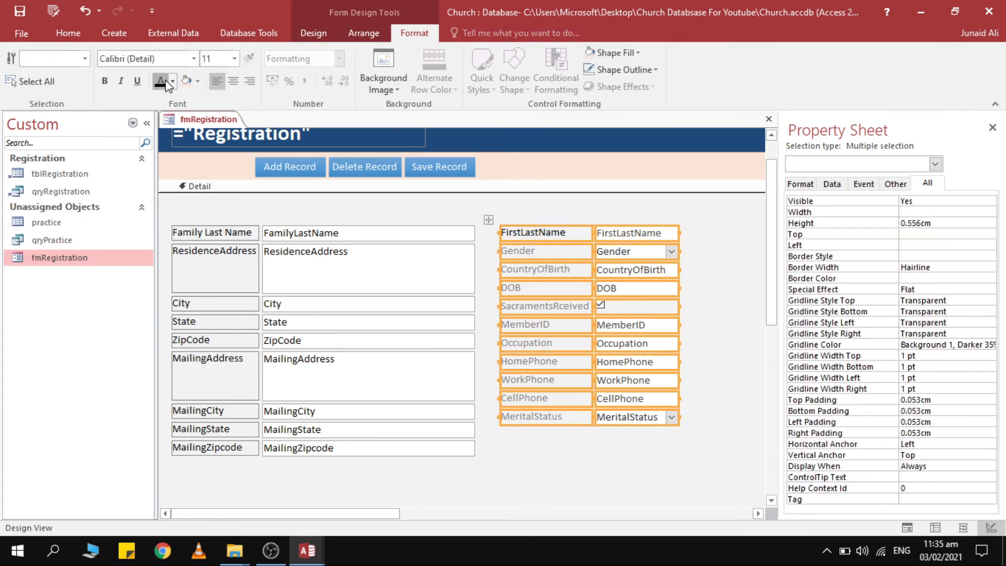
pyautogui.click(160, 82)
pyautogui.click(715, 217)
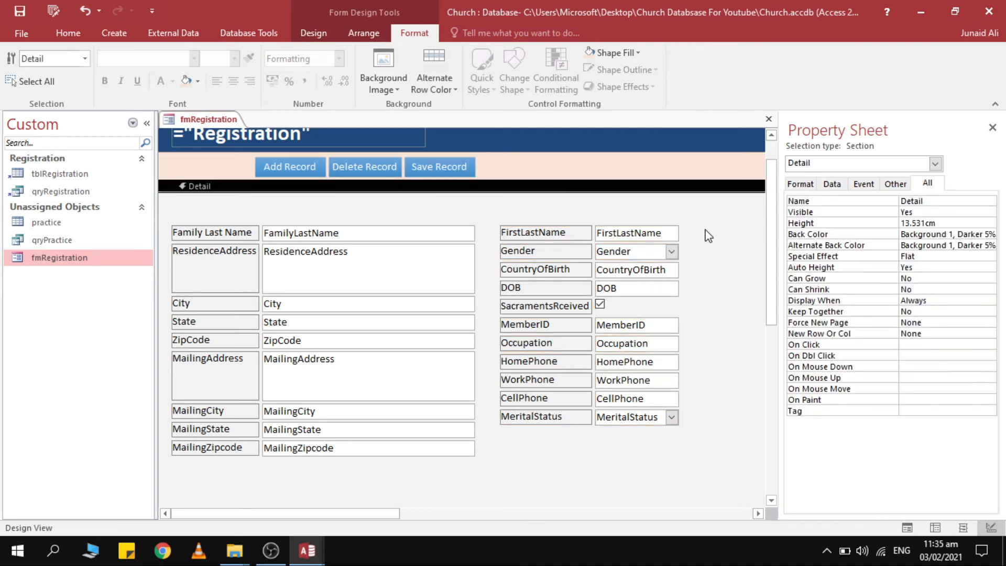
pyautogui.click(68, 32)
pyautogui.click(12, 60)
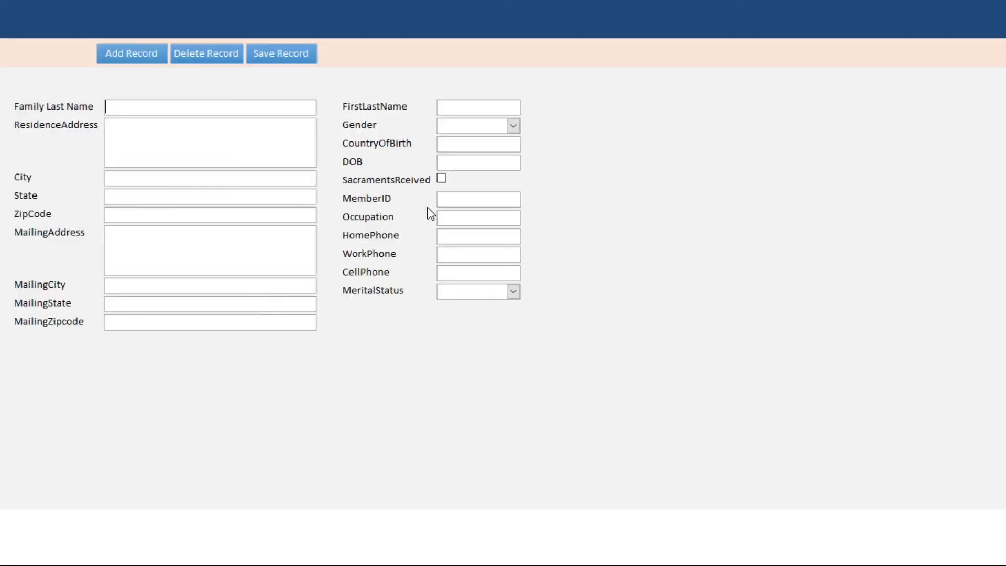
# Back in Design View, narrow the left column's entry boxes to 6.561cm.
pyautogui.rightClick(623, 67)
pyautogui.click(672, 105)
pyautogui.click(383, 258)
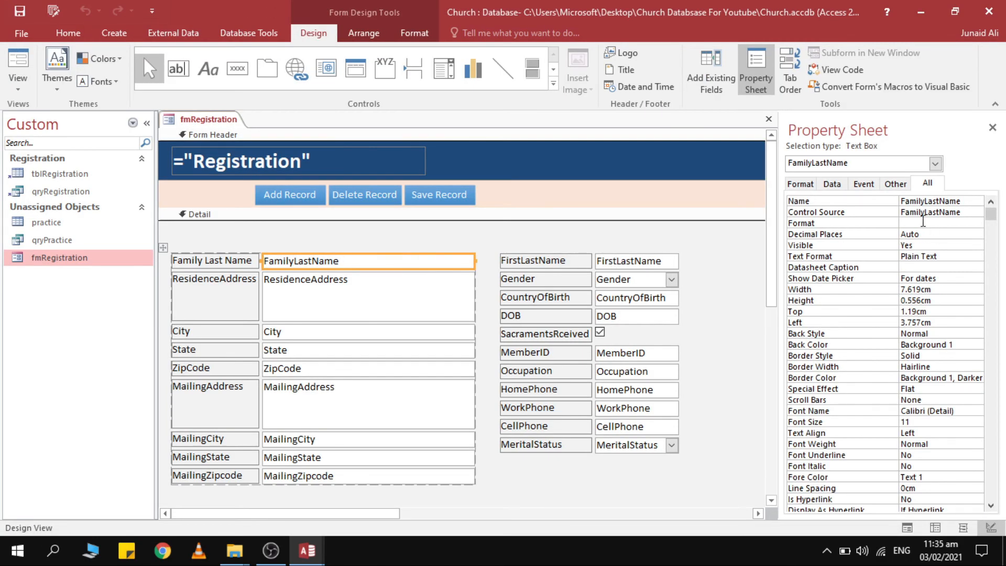
pyautogui.moveTo(473, 259); pyautogui.dragTo(443, 261)
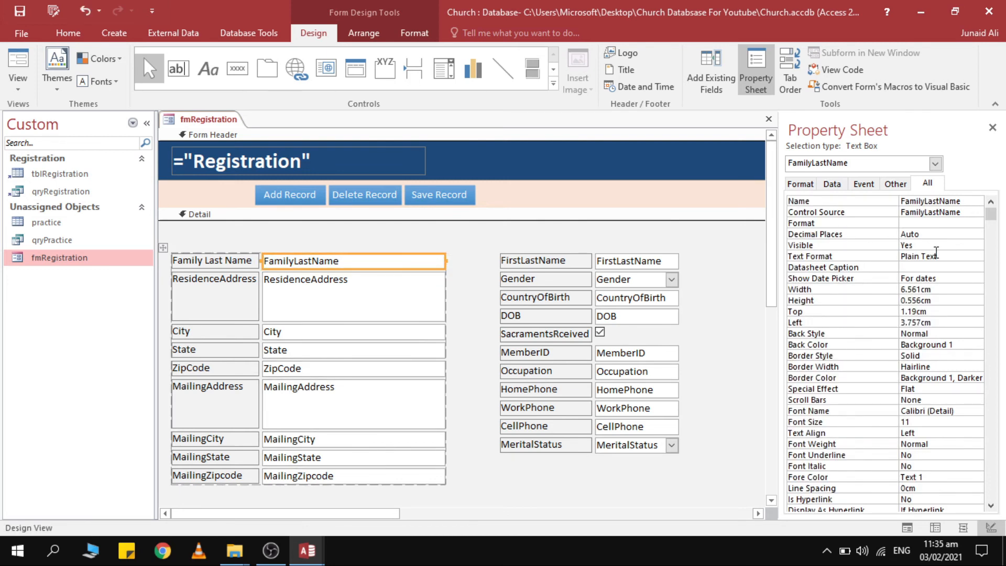
pyautogui.moveTo(944, 288); pyautogui.dragTo(828, 287)
pyautogui.hotkey('ctrl', 'c')
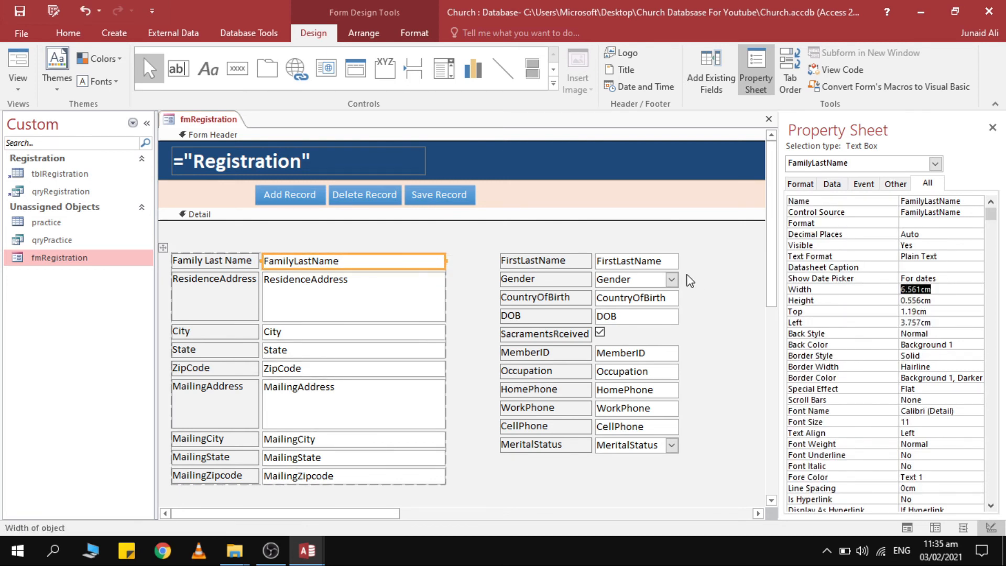
# Set the right column's entry boxes to 6.561cm width and preview in Form View.
pyautogui.moveTo(642, 244); pyautogui.dragTo(665, 491)
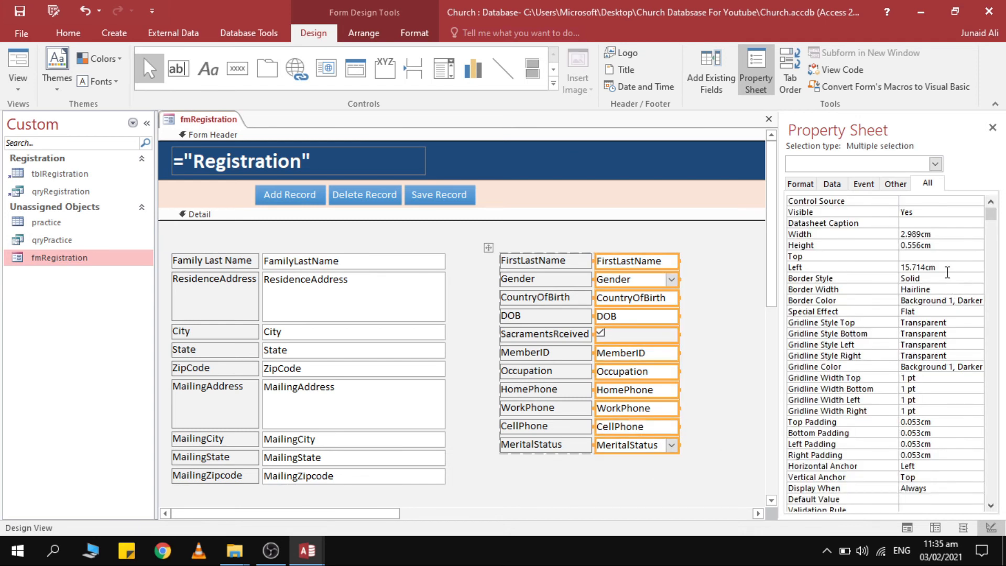
pyautogui.moveTo(943, 235); pyautogui.dragTo(873, 238)
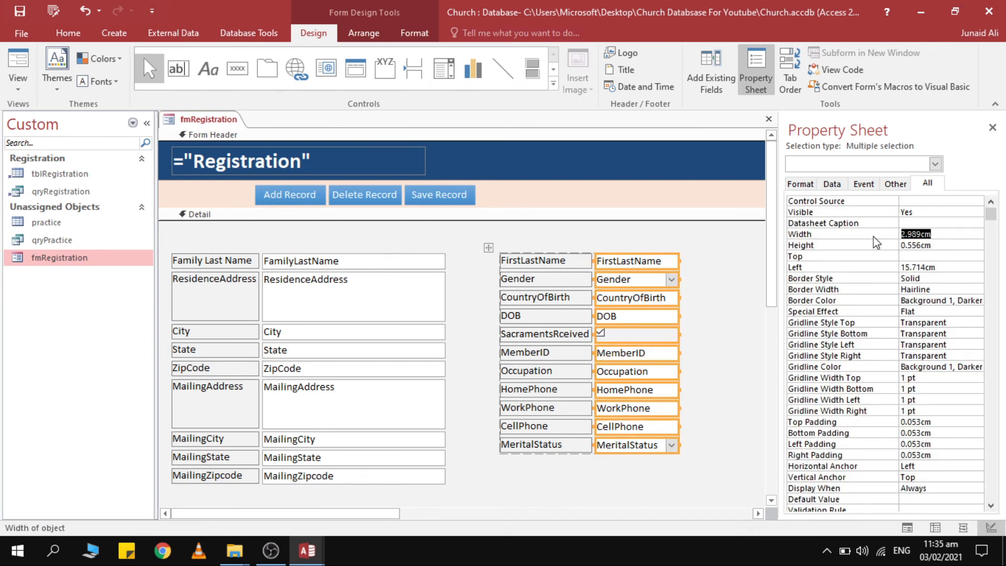
pyautogui.hotkey('ctrl', 'v')
pyautogui.press('Return')
pyautogui.click(692, 231)
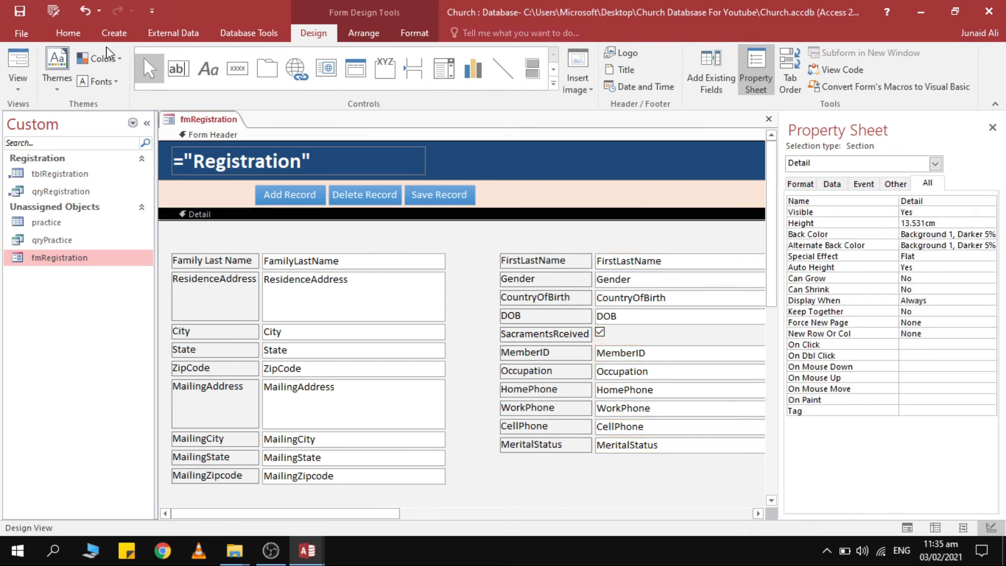
pyautogui.click(18, 63)
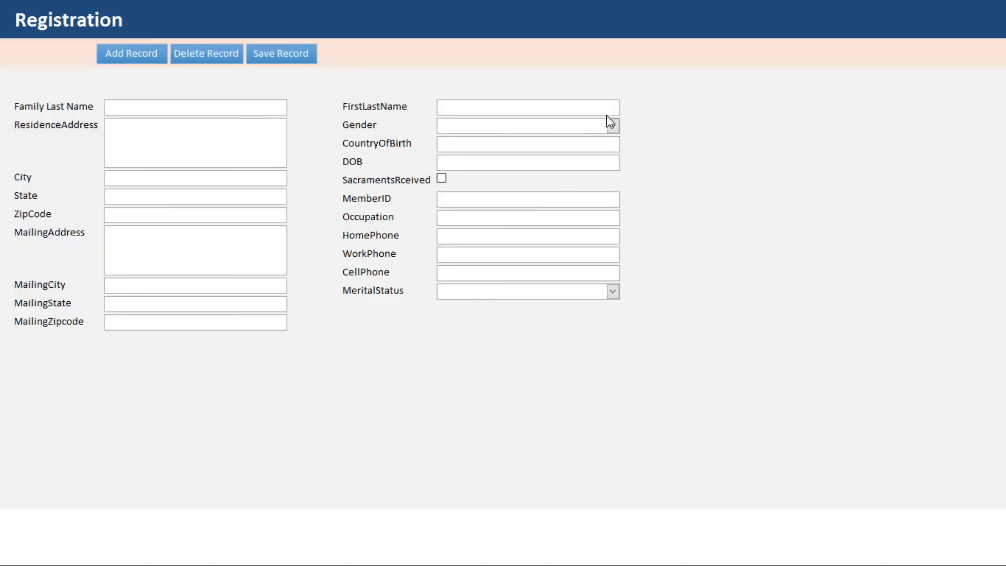
# Move the Add, Delete and Save Record buttons right in the header, then place a combo box.
pyautogui.rightClick(749, 96)
pyautogui.click(782, 138)
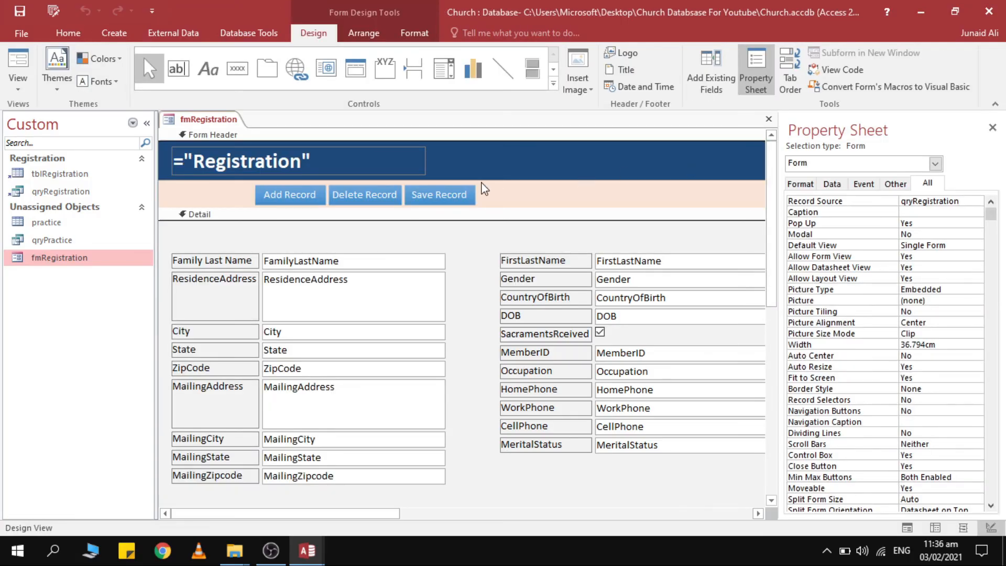
pyautogui.click(452, 191)
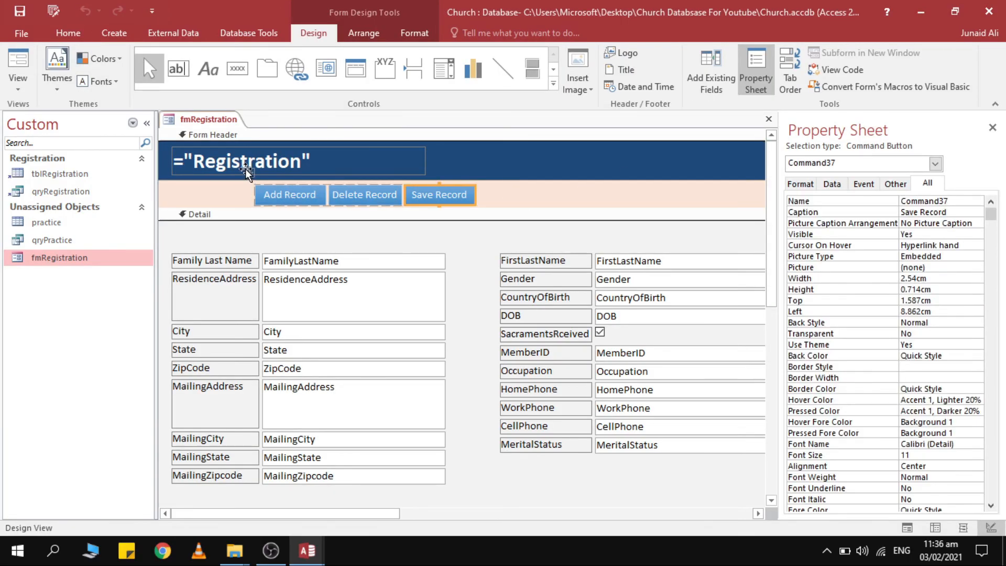
pyautogui.moveTo(247, 171); pyautogui.dragTo(430, 152)
pyautogui.click(506, 165)
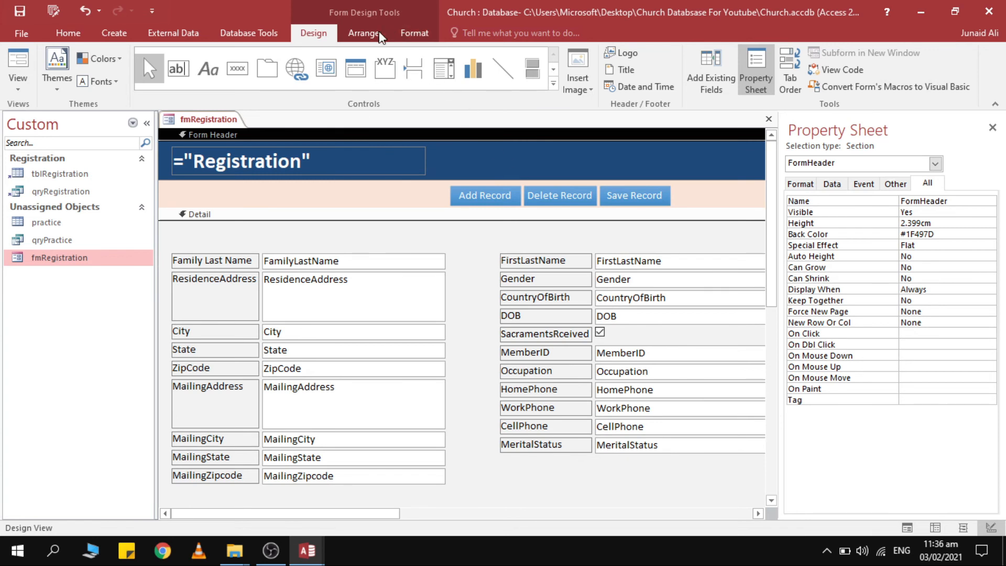
pyautogui.click(444, 69)
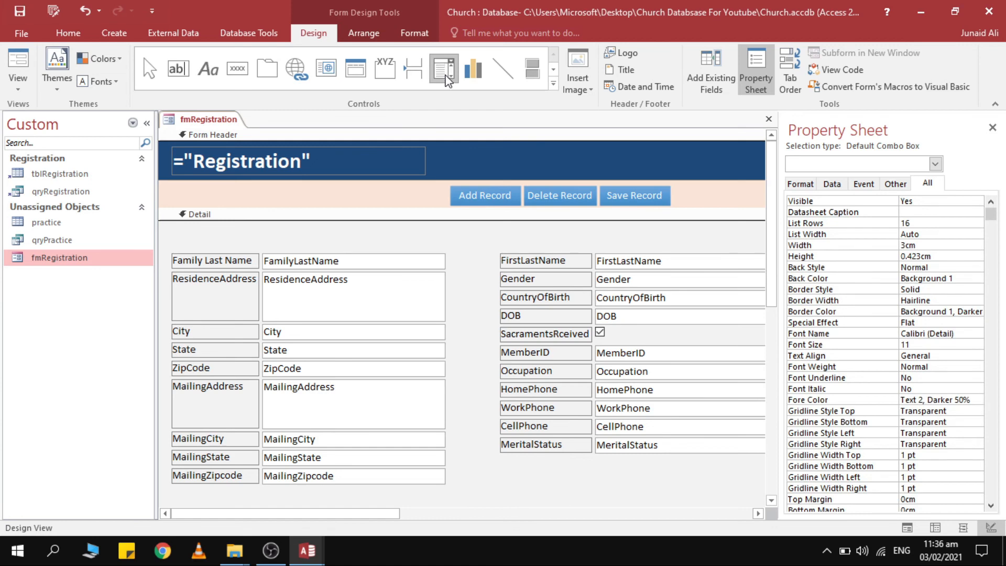
pyautogui.click(213, 182)
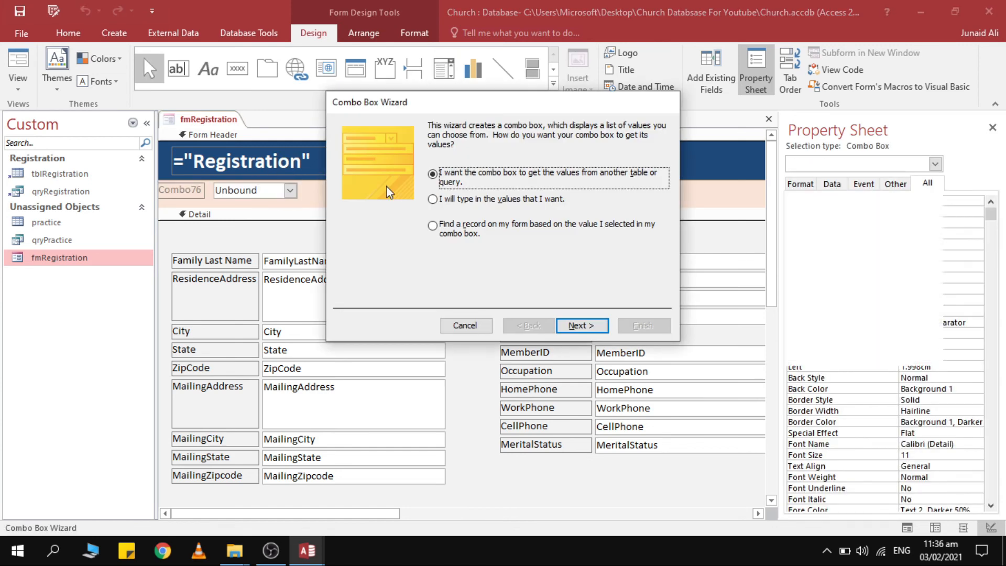
# Set the combo to 'Find a record on my form' and add the ID field.
pyautogui.click(440, 230)
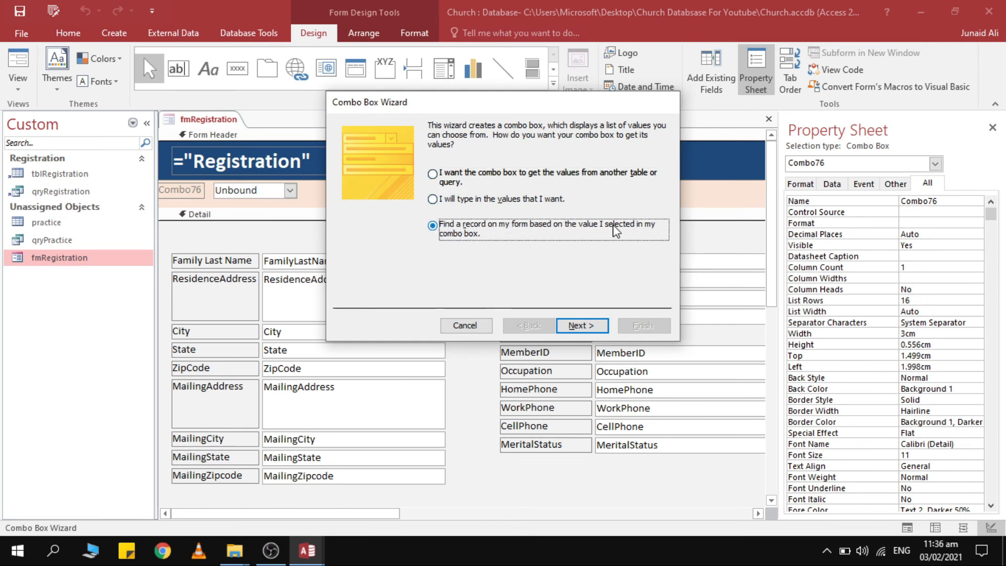
pyautogui.click(581, 324)
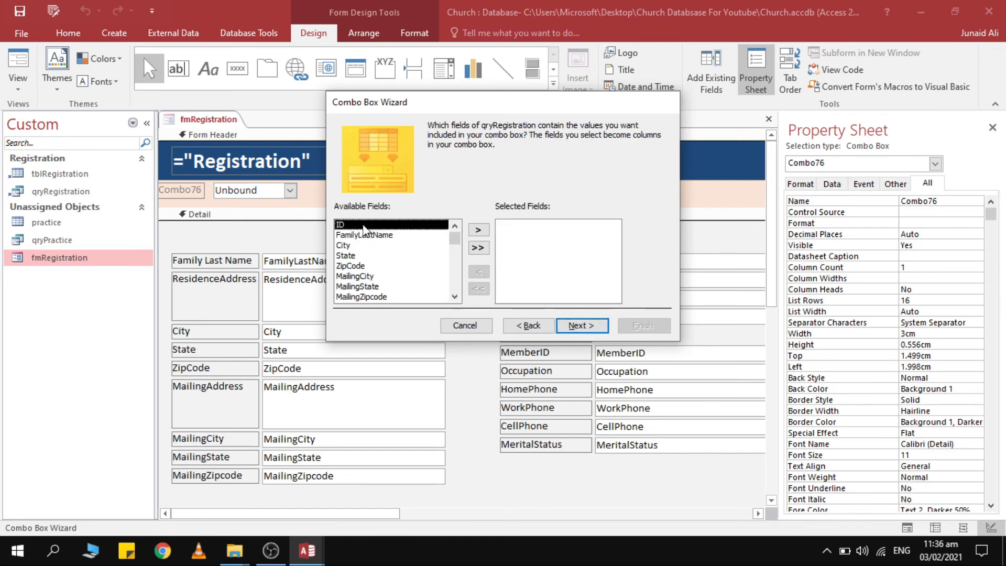
pyautogui.click(582, 326)
pyautogui.click(504, 318)
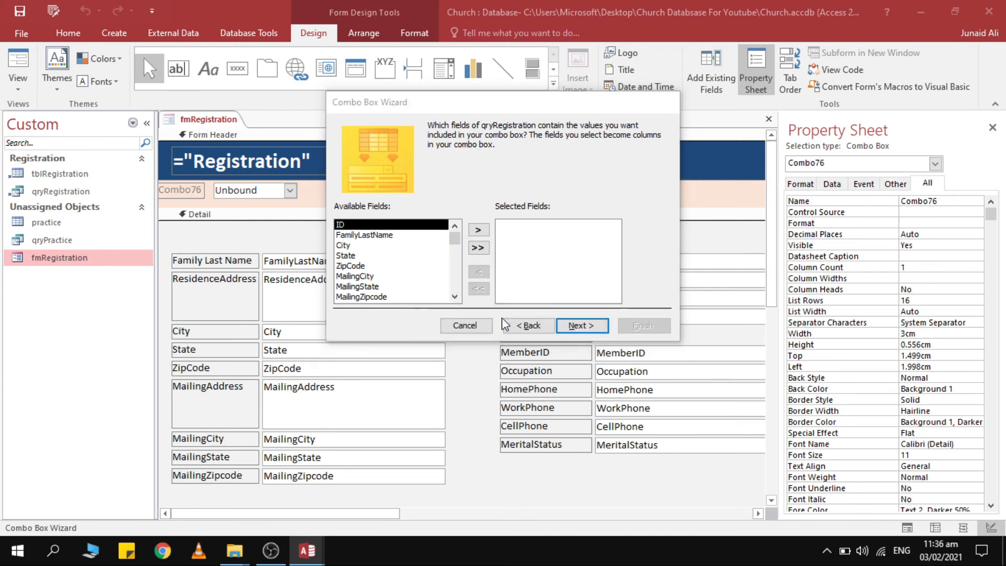
pyautogui.doubleClick(412, 225)
pyautogui.click(582, 325)
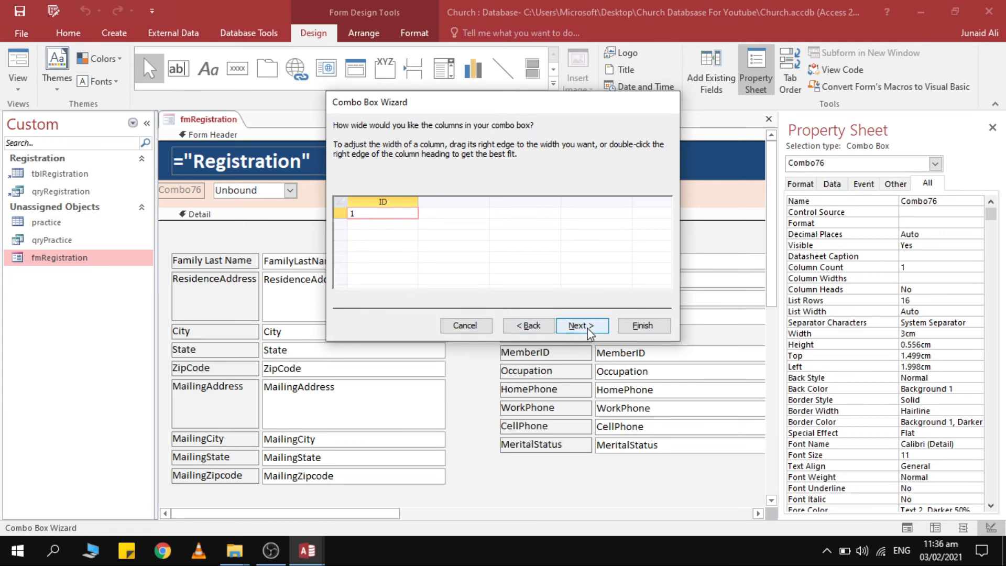
# Switch the combo's column to FirstLastName and finish the Combo Box Wizard.
pyautogui.click(530, 326)
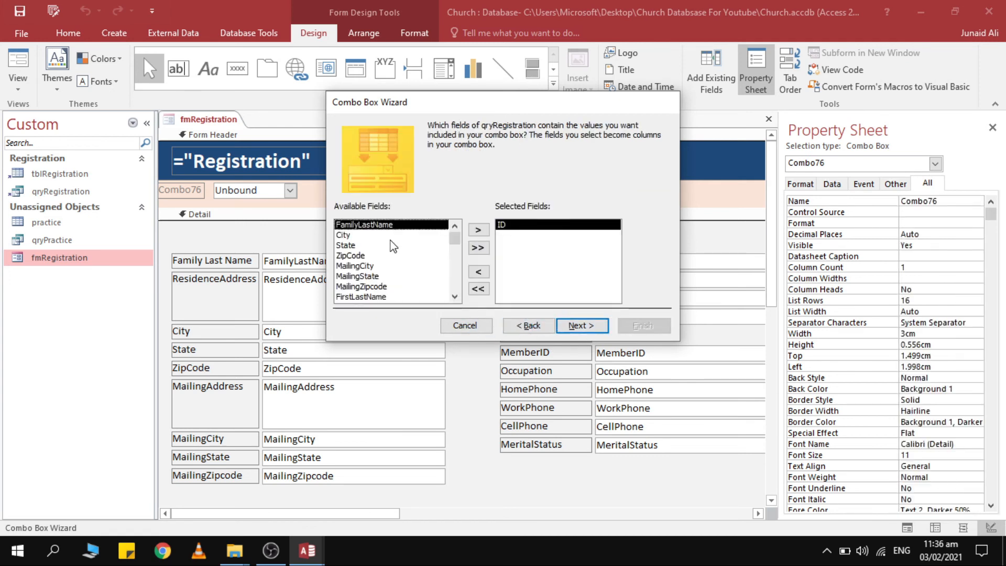
pyautogui.scroll(-2, 368, 267)
pyautogui.doubleClick(381, 258)
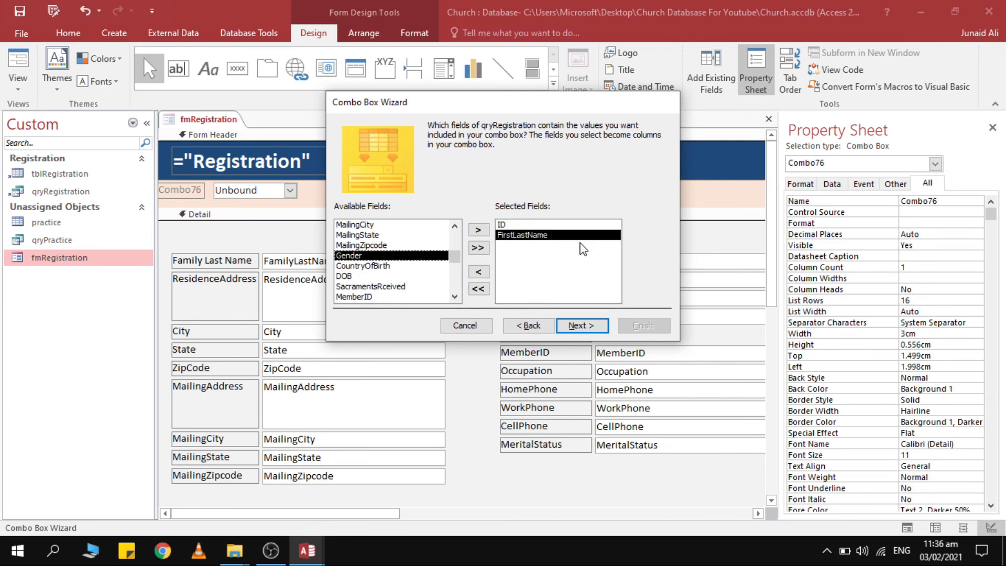
pyautogui.doubleClick(561, 226)
pyautogui.click(588, 328)
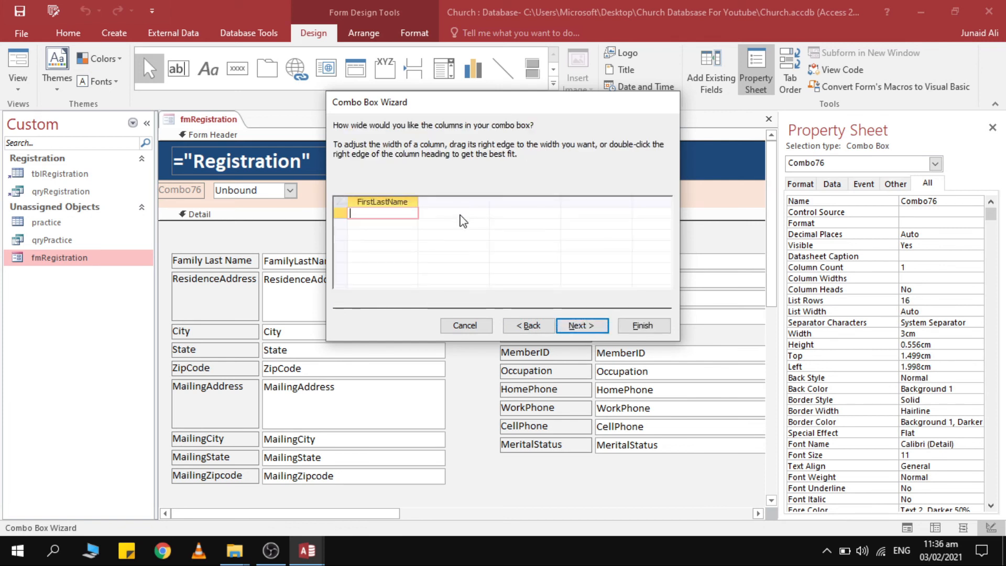
pyautogui.click(582, 325)
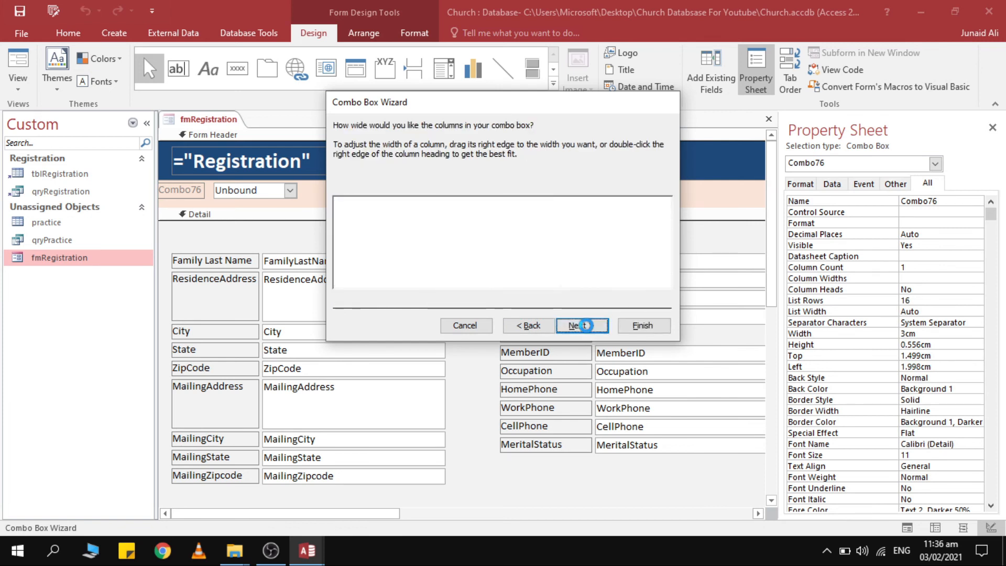
pyautogui.click(640, 327)
pyautogui.doubleClick(197, 190)
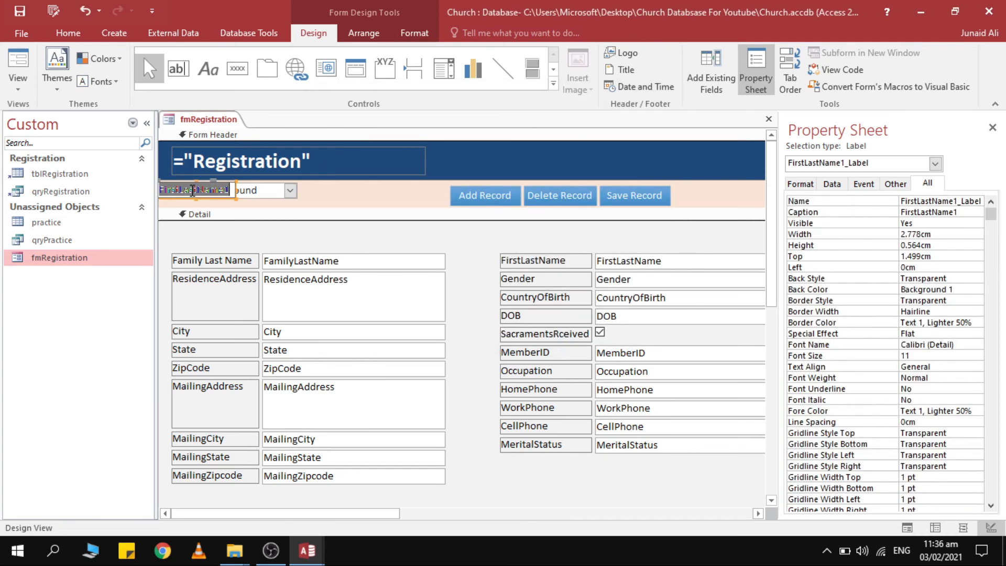
# Rename the combo box's label to 'Goto Name'.
pyautogui.write('Goto')
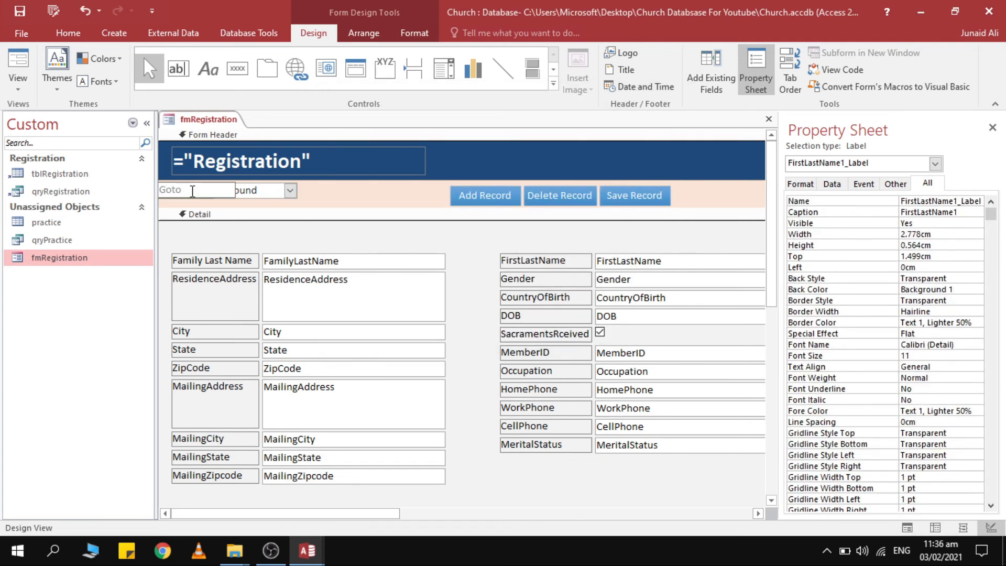
pyautogui.write(' Name')
pyautogui.press('Return')
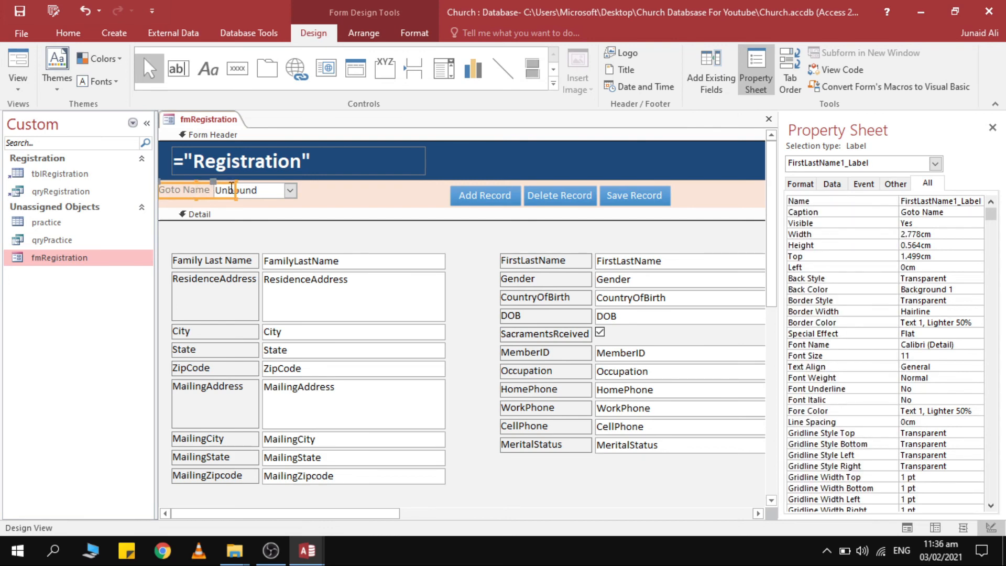
pyautogui.click(265, 192)
pyautogui.moveTo(271, 182); pyautogui.dragTo(368, 187)
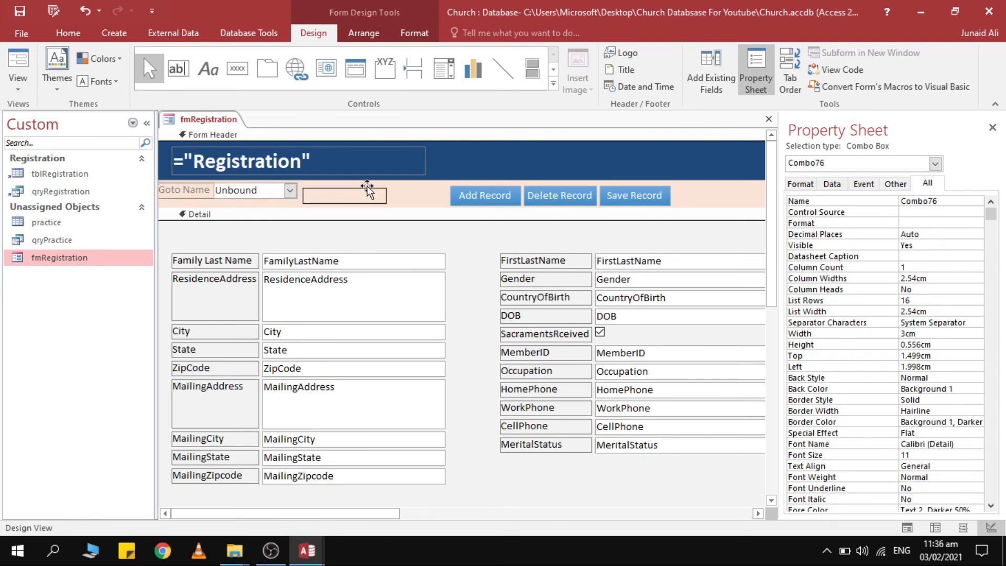
pyautogui.moveTo(439, 187); pyautogui.dragTo(452, 191)
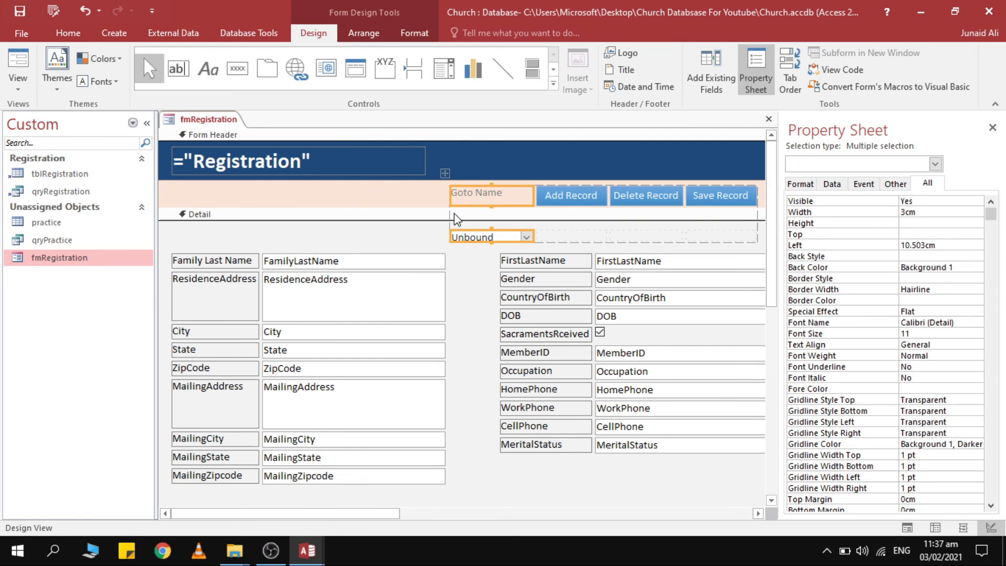
pyautogui.hotkey('ctrl', 'z')
# Group the Goto Name label and combo box in a tabular layout.
pyautogui.click(481, 195)
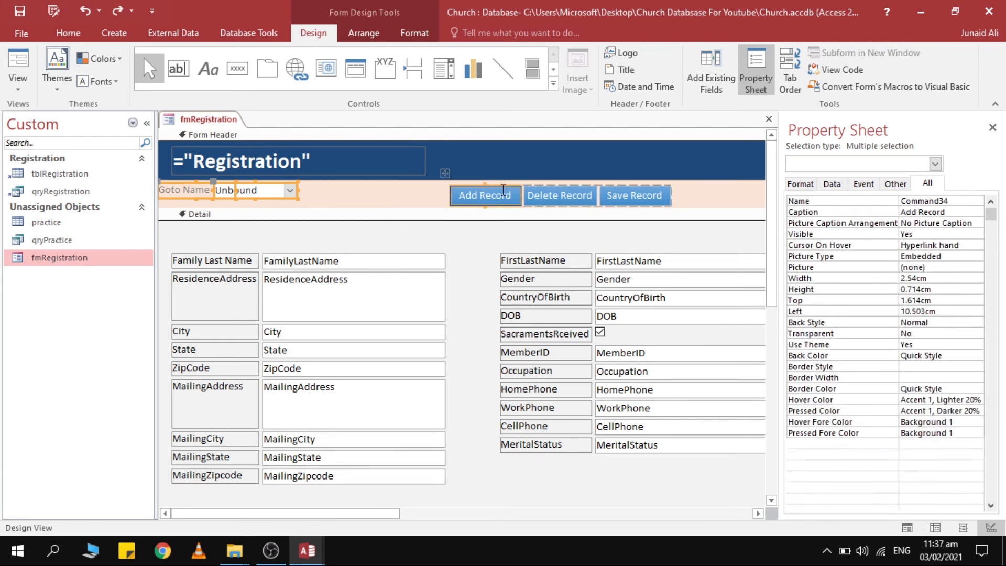
pyautogui.click(262, 193)
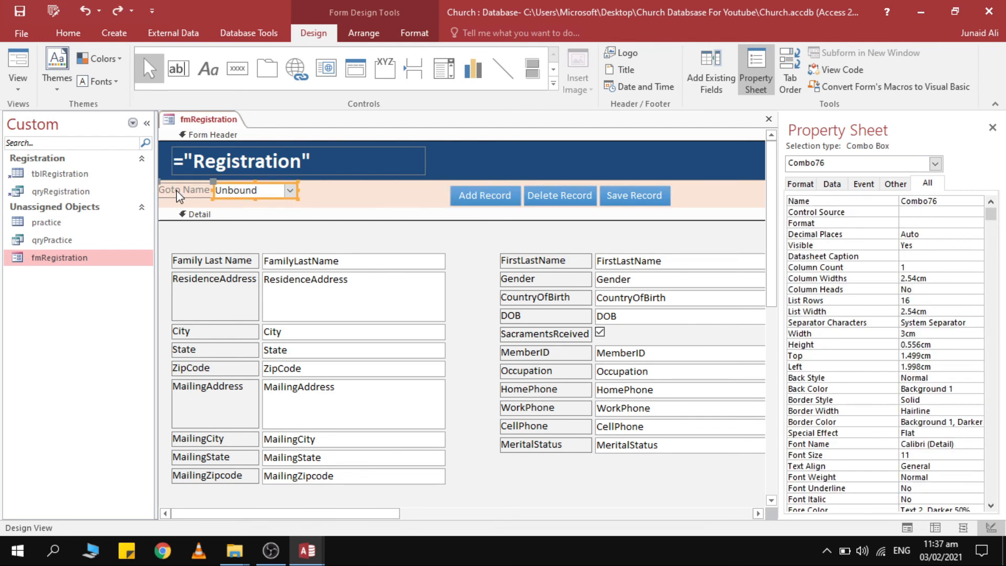
pyautogui.click(178, 191)
pyautogui.rightClick(181, 190)
pyautogui.moveTo(249, 267)
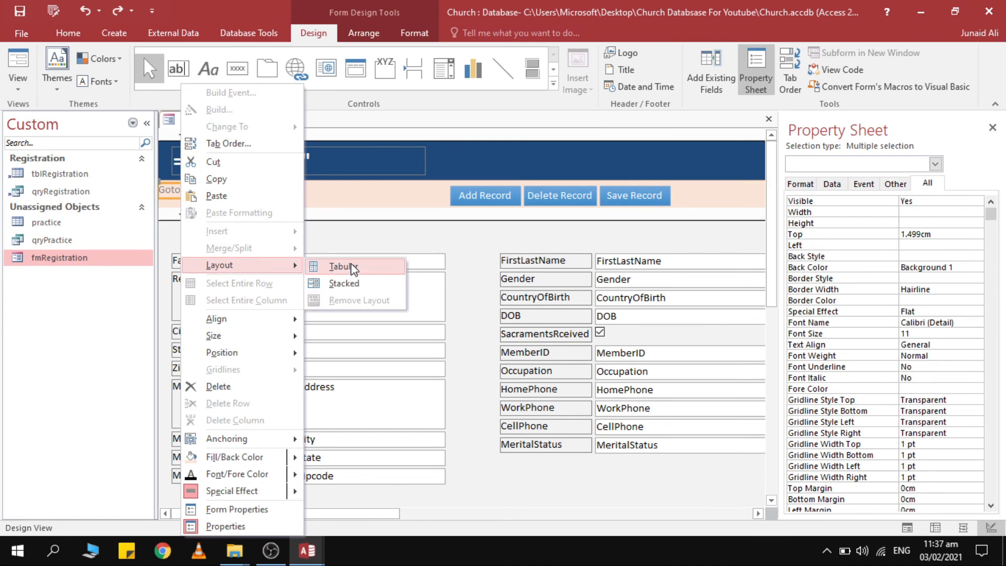
pyautogui.click(348, 266)
pyautogui.rightClick(232, 194)
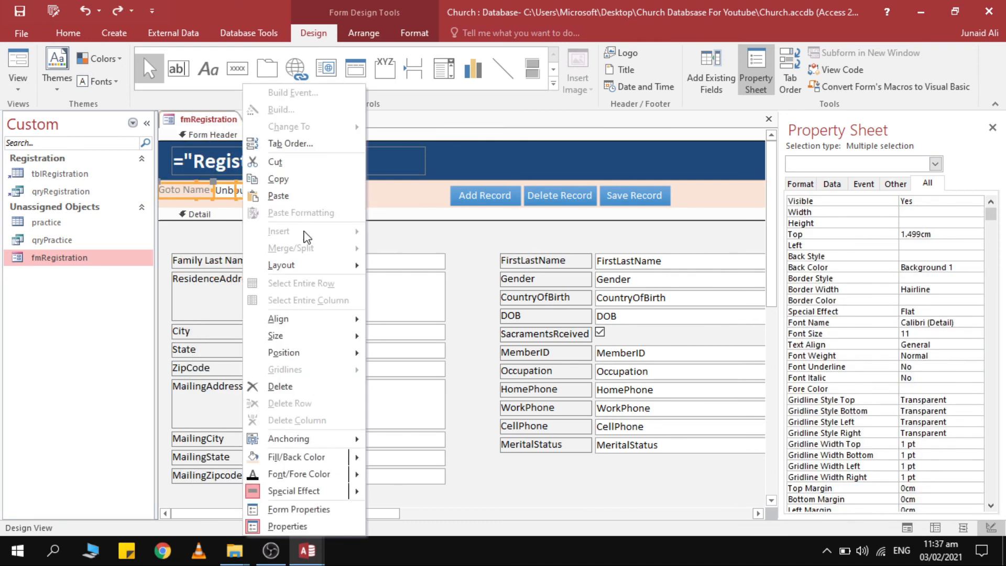
pyautogui.moveTo(309, 265)
pyautogui.click(409, 286)
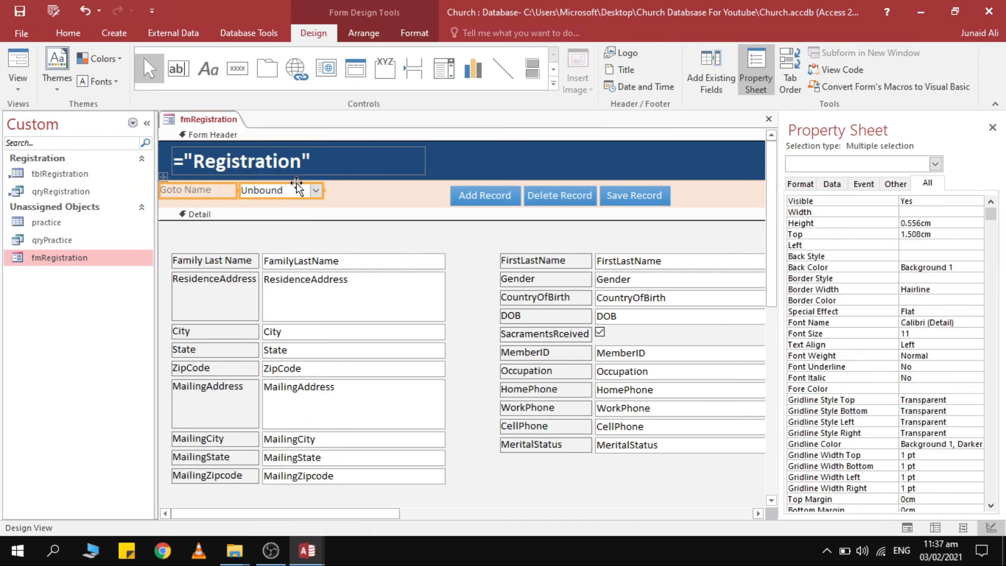
pyautogui.moveTo(307, 190); pyautogui.dragTo(460, 204)
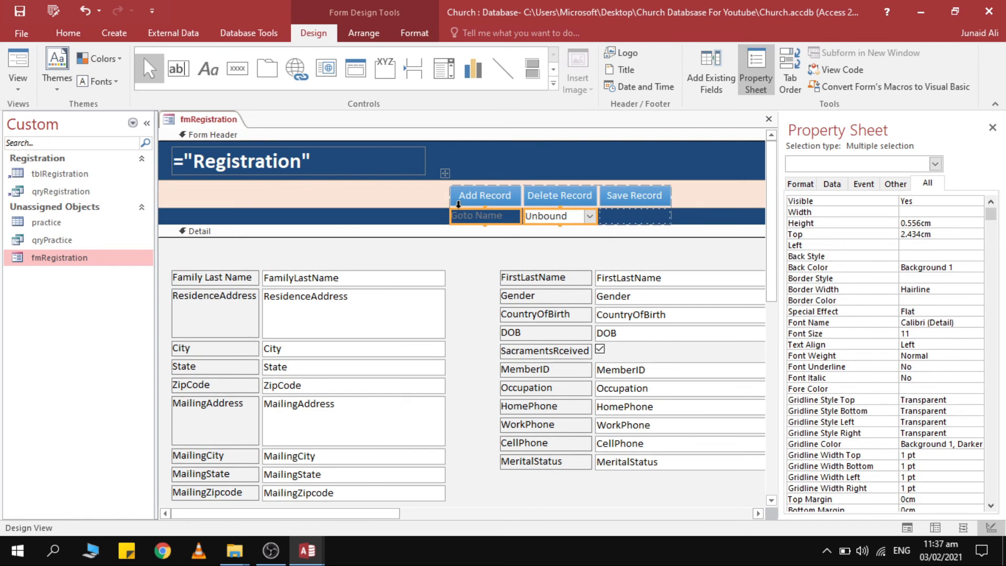
pyautogui.hotkey('ctrl', 'z')
# Arrange the Add, Delete and Save Record buttons in a tabular layout.
pyautogui.click(467, 197)
pyautogui.click(445, 173)
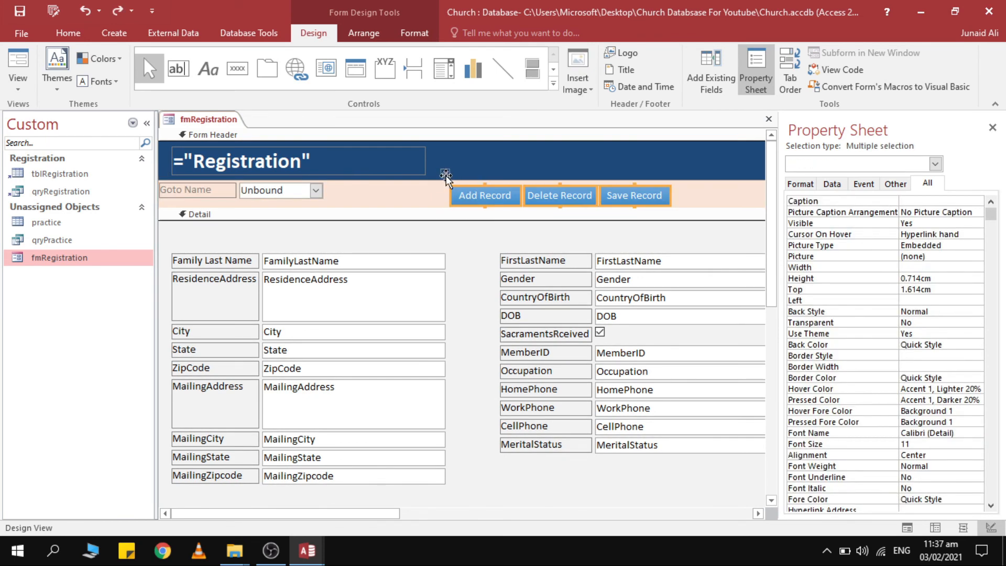
pyautogui.moveTo(464, 195); pyautogui.dragTo(319, 190)
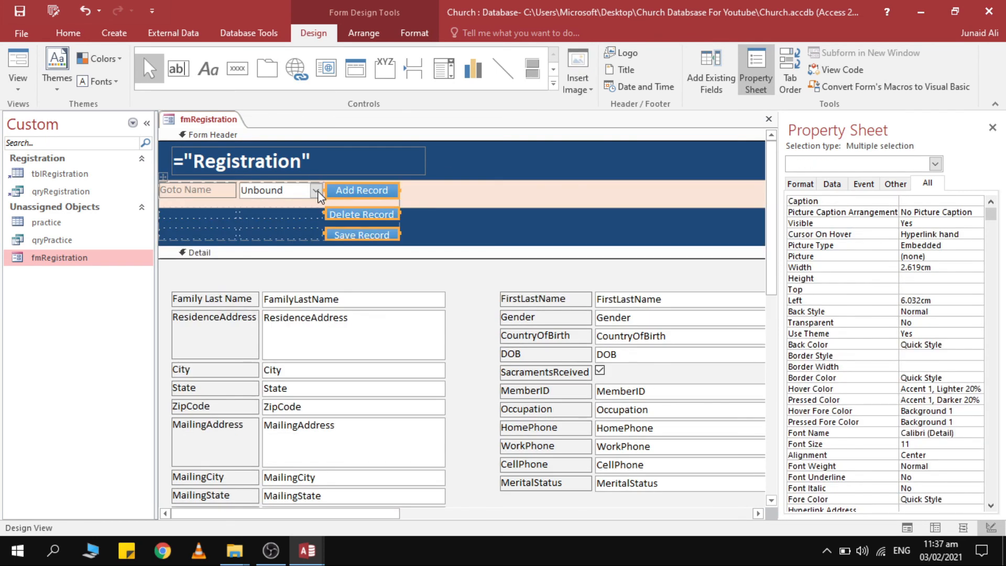
pyautogui.hotkey('ctrl', 'z')
pyautogui.click(494, 185)
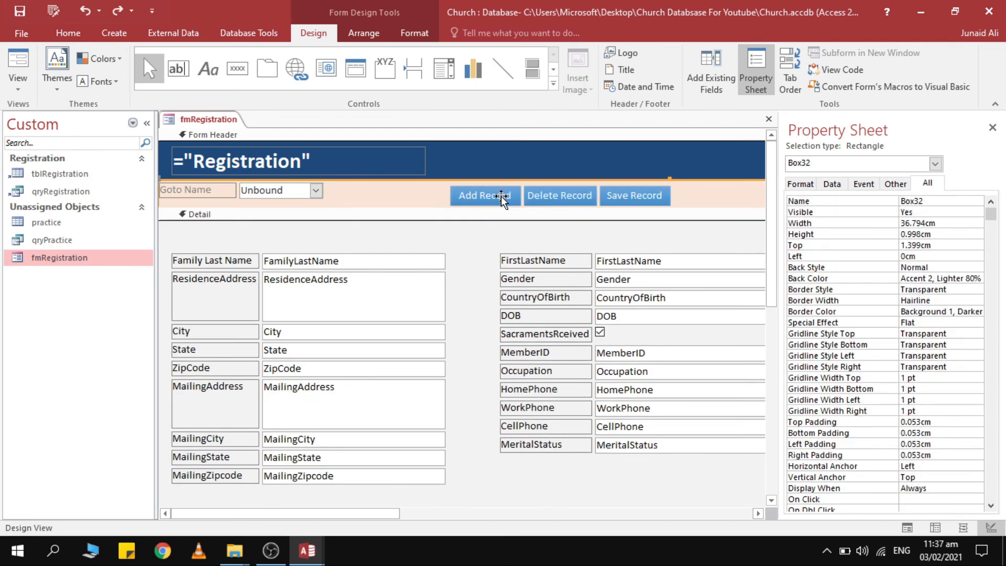
pyautogui.click(568, 146)
pyautogui.click(484, 197)
pyautogui.keyDown('shift'); pyautogui.click(569, 194); pyautogui.keyUp('shift')
pyautogui.keyDown('shift'); pyautogui.click(619, 192); pyautogui.keyUp('shift')
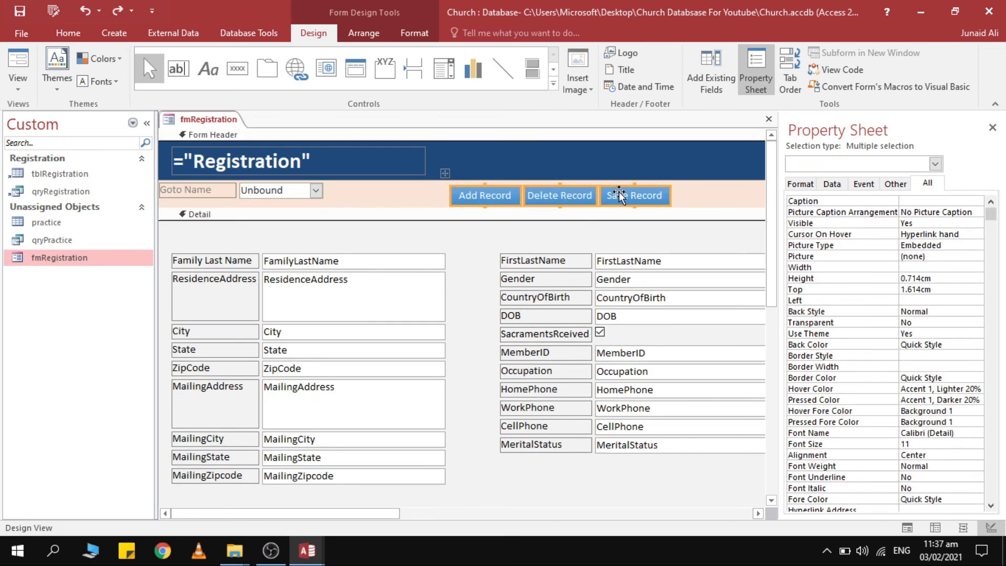
pyautogui.rightClick(619, 192)
pyautogui.click(777, 269)
pyautogui.moveTo(521, 193); pyautogui.dragTo(320, 194)
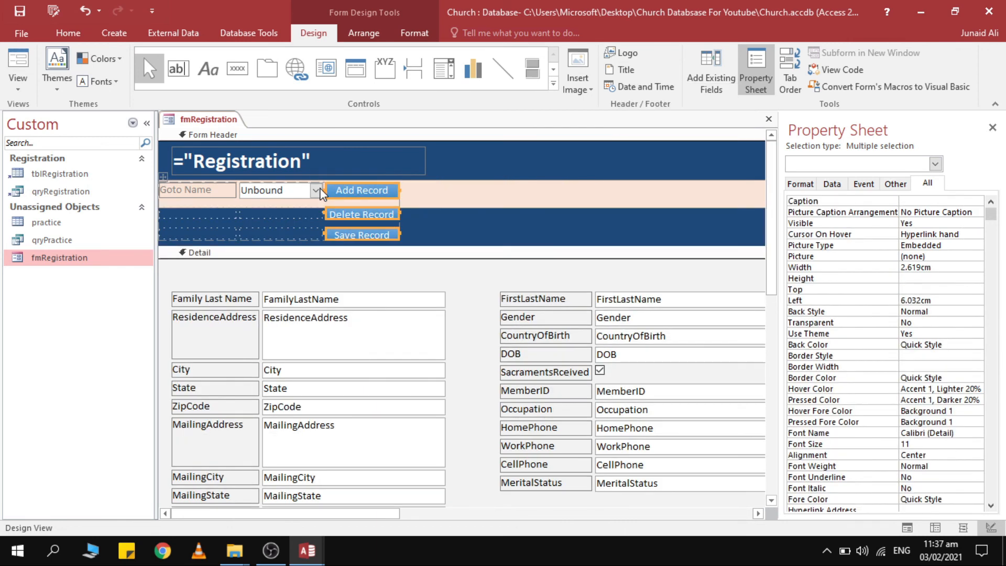
pyautogui.hotkey('ctrl', 'z')
# Shift the Goto Name label and combo slightly right, checking Family Last Name's left position.
pyautogui.click(235, 192)
pyautogui.keyDown('shift'); pyautogui.click(219, 184); pyautogui.keyUp('shift')
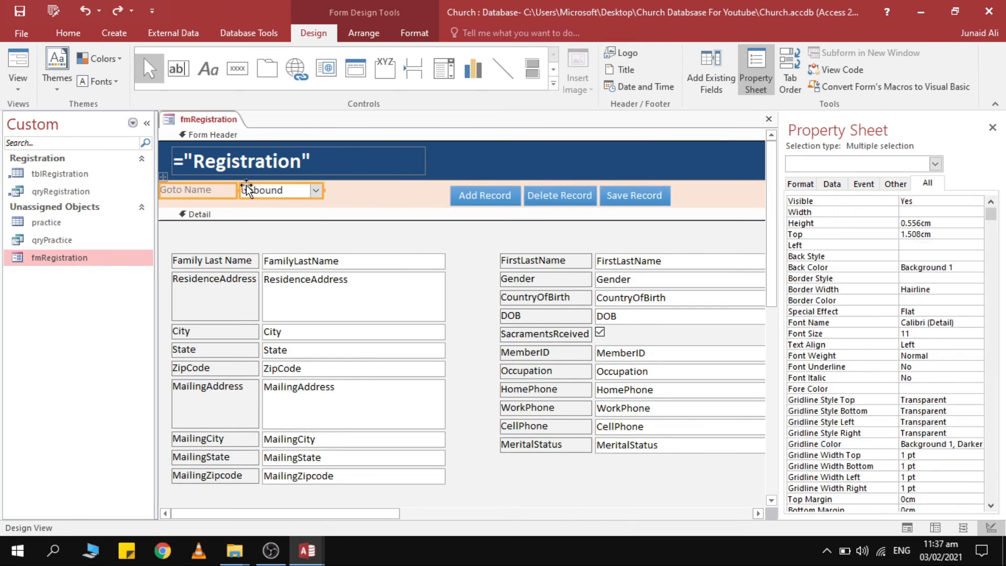
pyautogui.moveTo(251, 191); pyautogui.dragTo(270, 198)
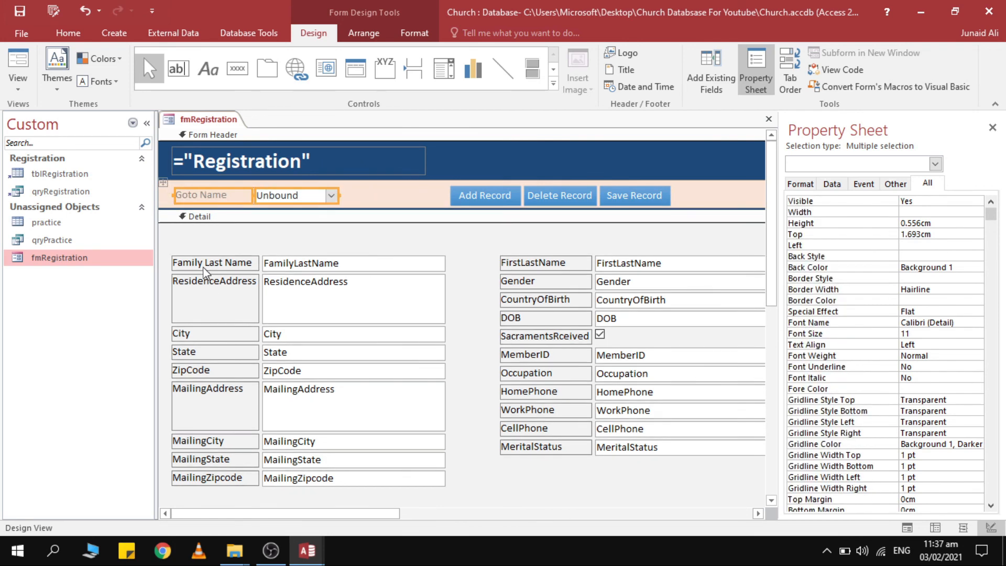
pyautogui.click(185, 262)
pyautogui.keyDown('shift'); pyautogui.click(191, 196); pyautogui.keyUp('shift')
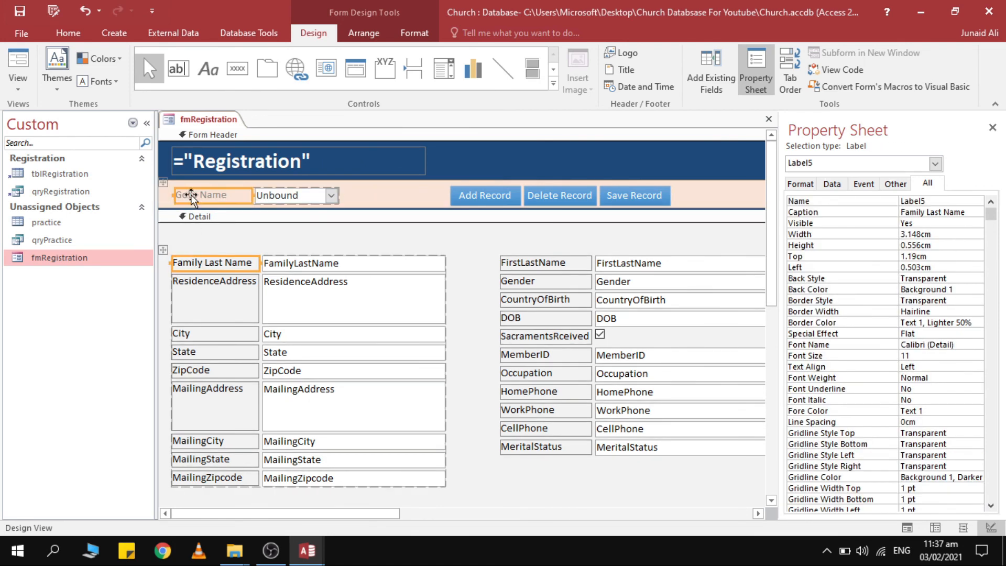
pyautogui.click(194, 265)
pyautogui.click(942, 269)
pyautogui.hotkey('ctrl', 'c')
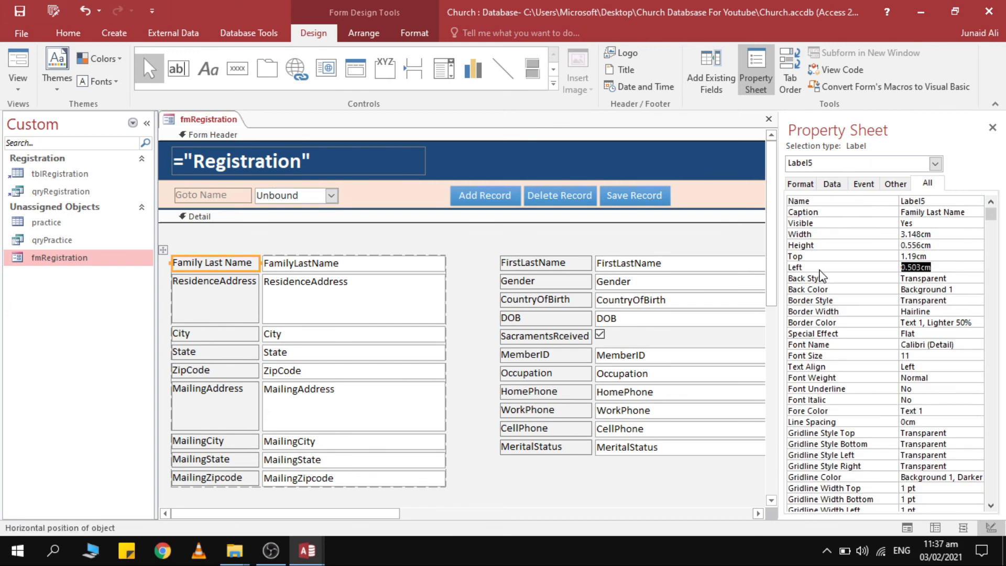
# Set the Goto Name label's Left to 0.503cm and widen the combo to reach Add Record.
pyautogui.click(239, 195)
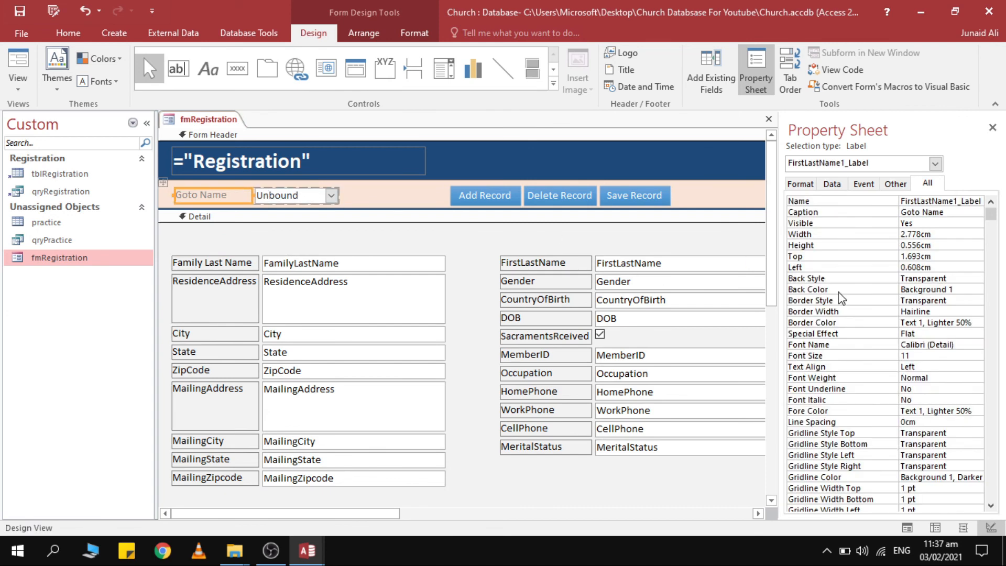
pyautogui.click(945, 268)
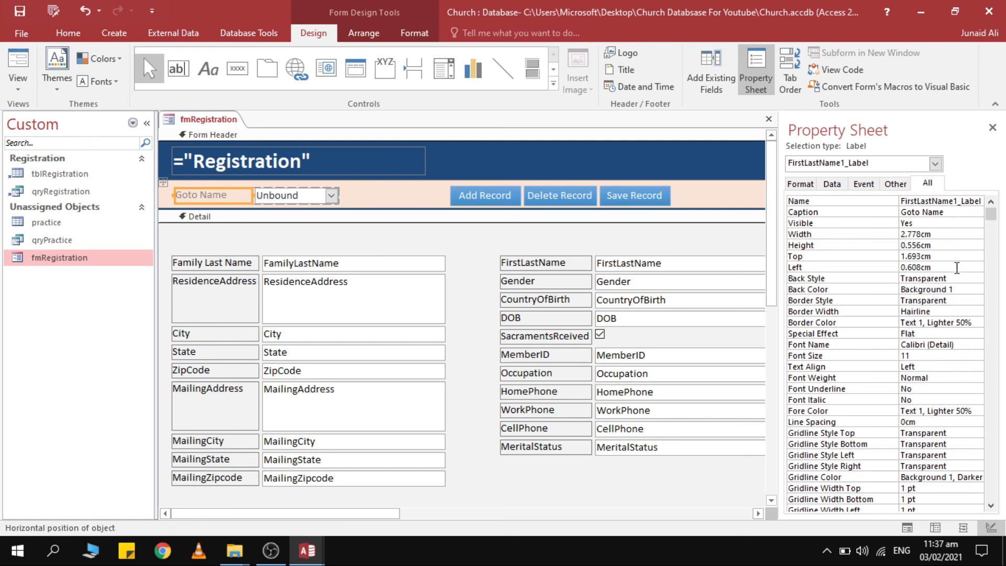
pyautogui.moveTo(952, 267); pyautogui.dragTo(883, 270)
pyautogui.hotkey('ctrl', 'v')
pyautogui.press('Return')
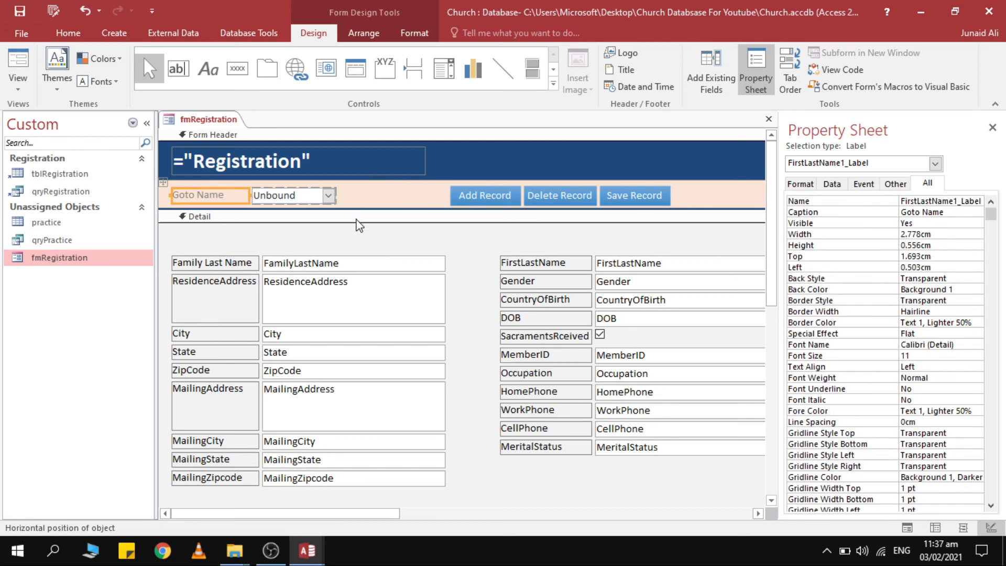
pyautogui.click(329, 201)
pyautogui.moveTo(336, 195); pyautogui.dragTo(449, 195)
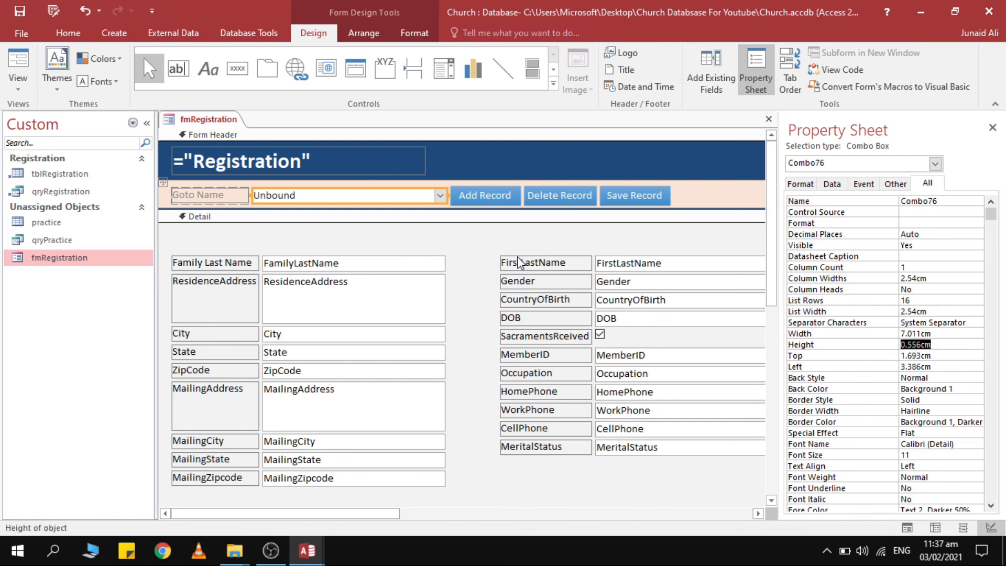
# Set the record buttons' Height to the combo's 0.556cm.
pyautogui.click(516, 203)
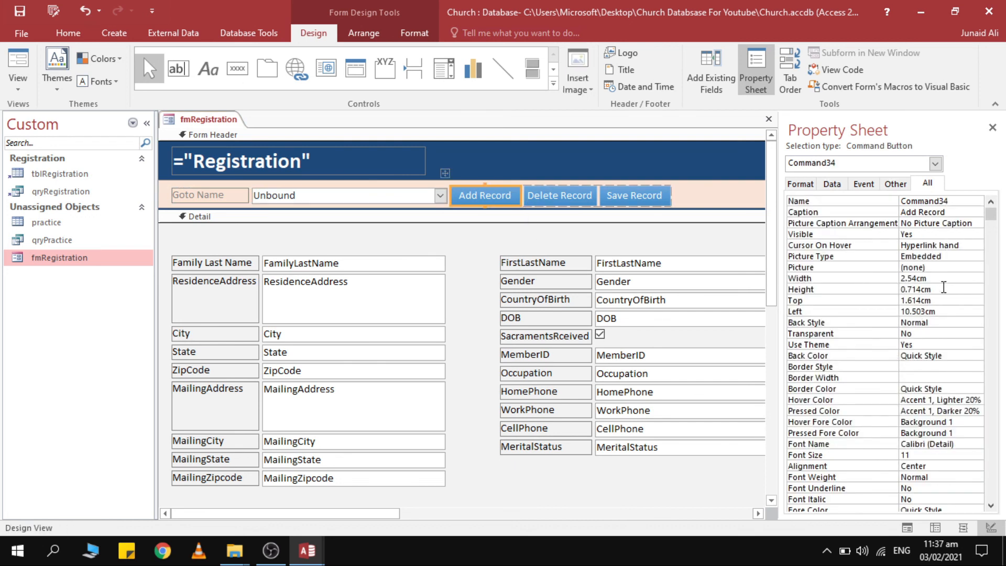
pyautogui.click(946, 278)
pyautogui.moveTo(939, 301); pyautogui.dragTo(867, 299)
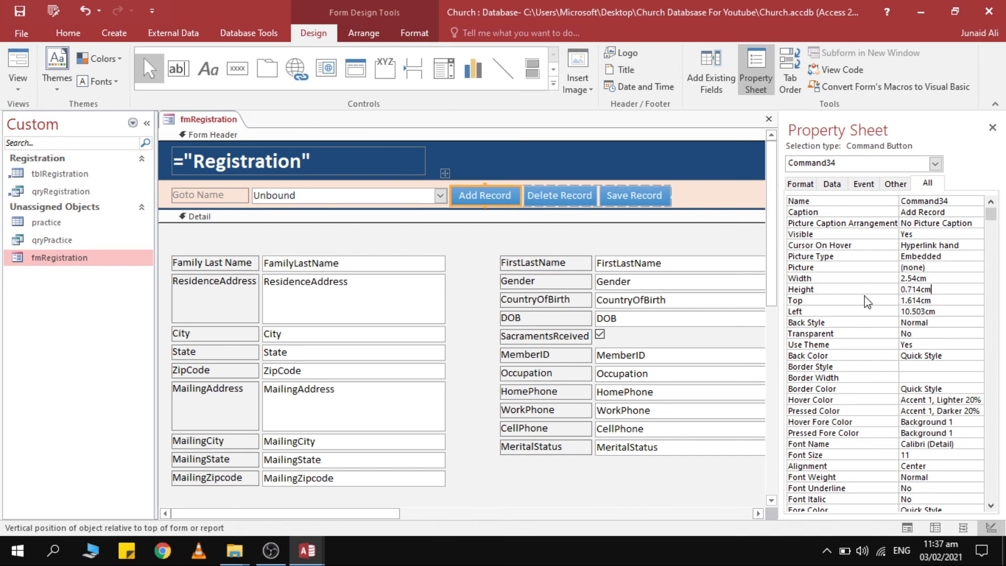
pyautogui.write('0.556cm')
pyautogui.moveTo(969, 290); pyautogui.dragTo(901, 293)
pyautogui.write('0.556cm')
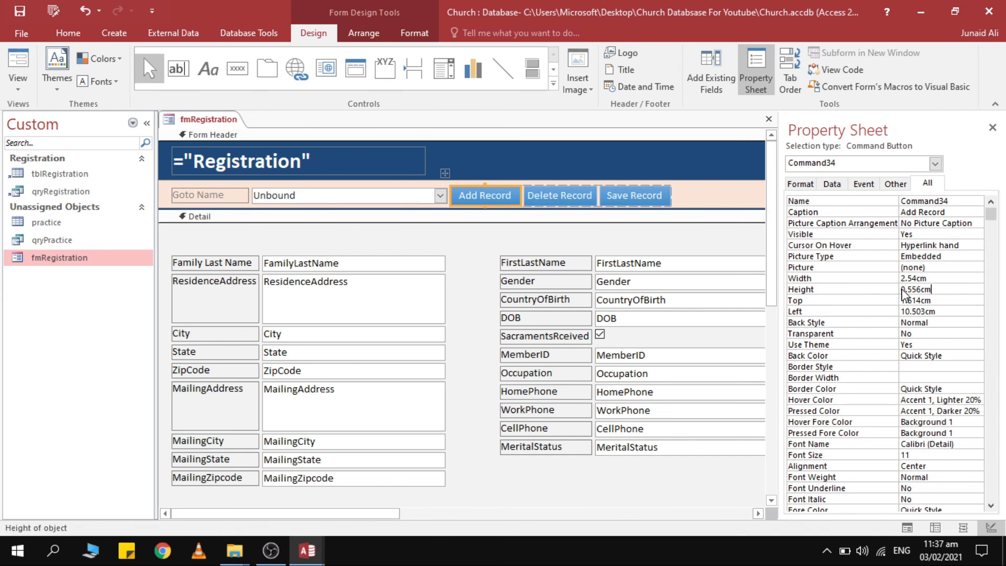
pyautogui.press('Return')
pyautogui.click(602, 159)
# Give the record buttons the combo's 1.693cm Top and view the form in Form View.
pyautogui.click(443, 195)
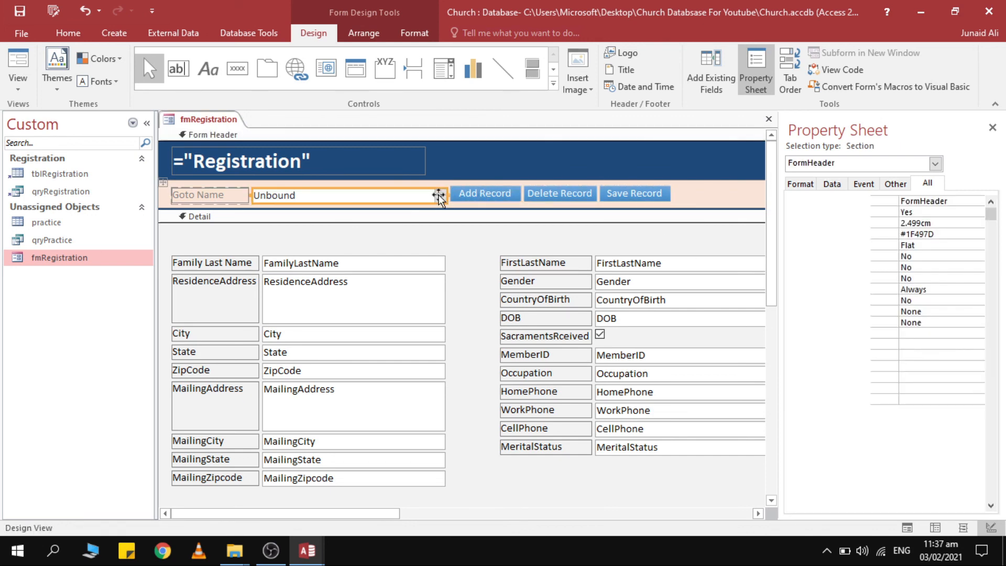
pyautogui.click(476, 192)
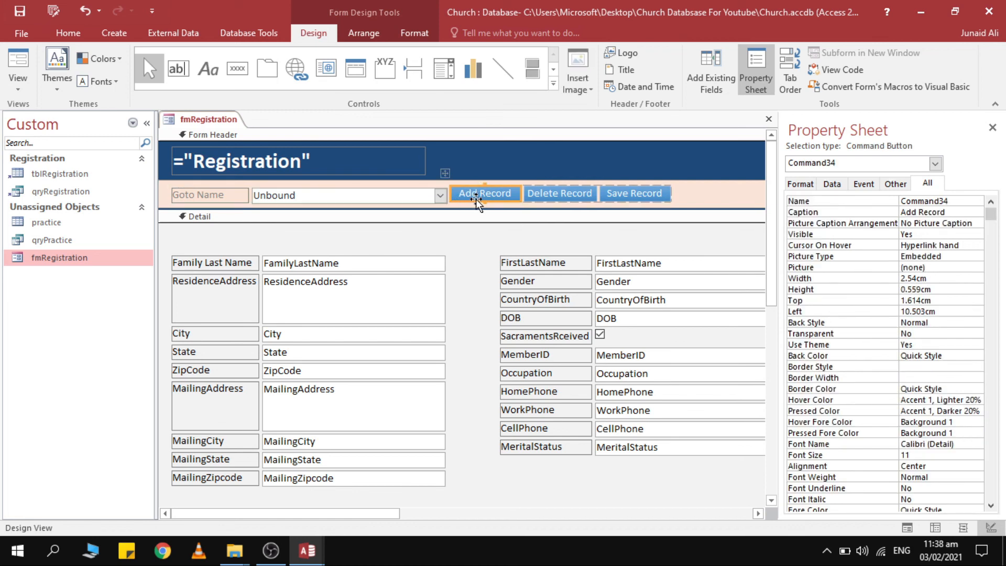
pyautogui.click(440, 194)
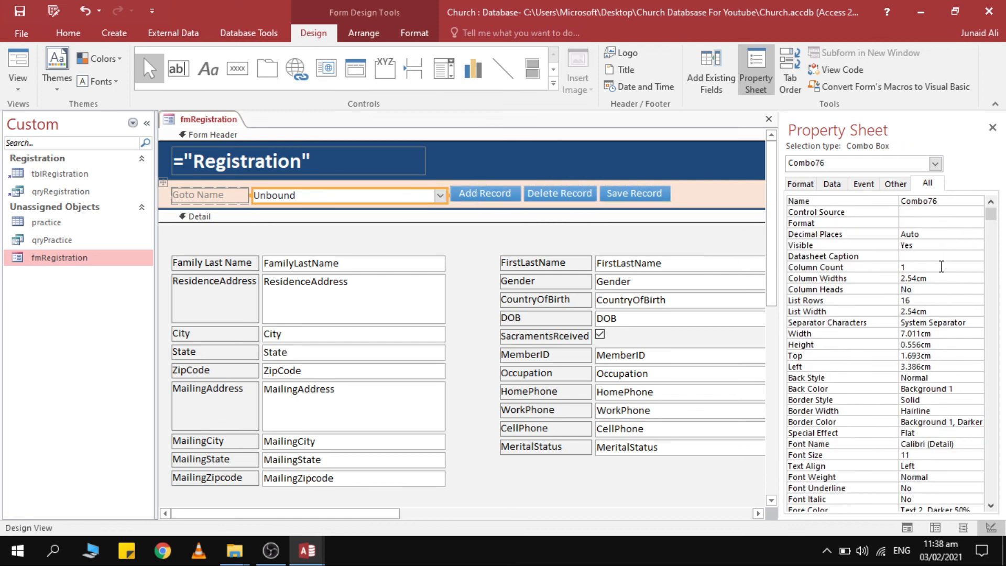
pyautogui.click(947, 353)
pyautogui.hotkey('ctrl', 'c')
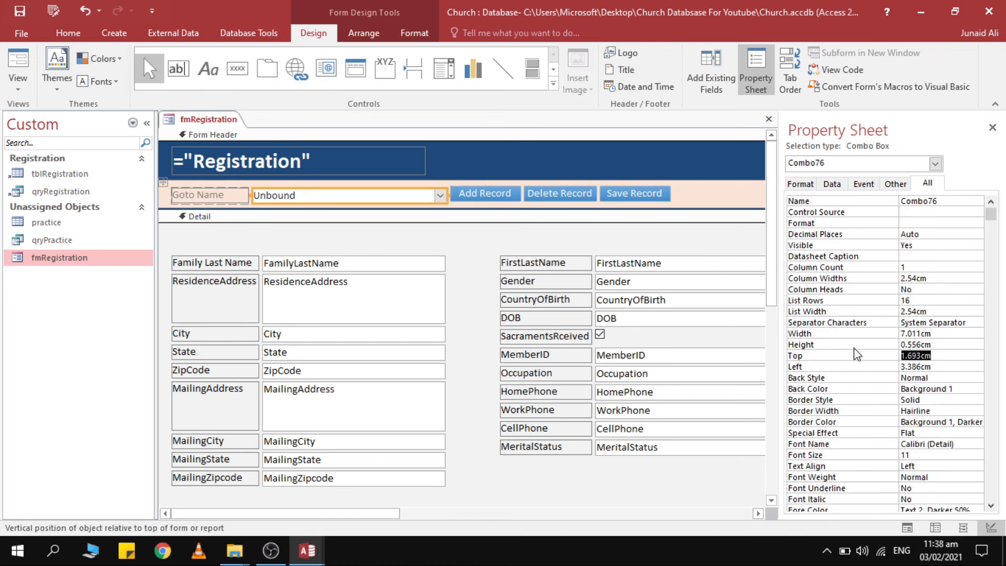
pyautogui.click(492, 192)
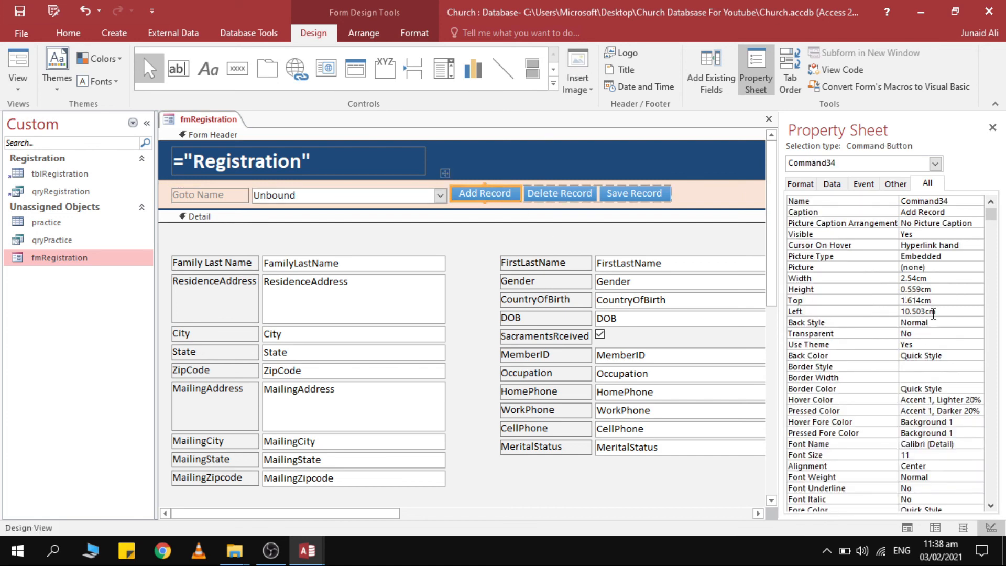
pyautogui.moveTo(947, 302); pyautogui.dragTo(896, 301)
pyautogui.hotkey('ctrl', 'v')
pyautogui.press('Return')
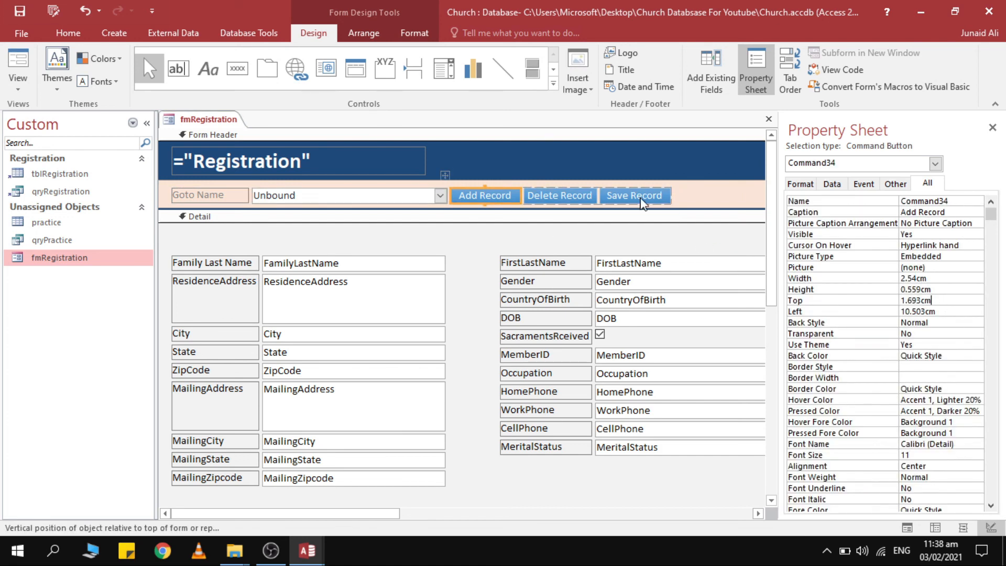
pyautogui.click(19, 78)
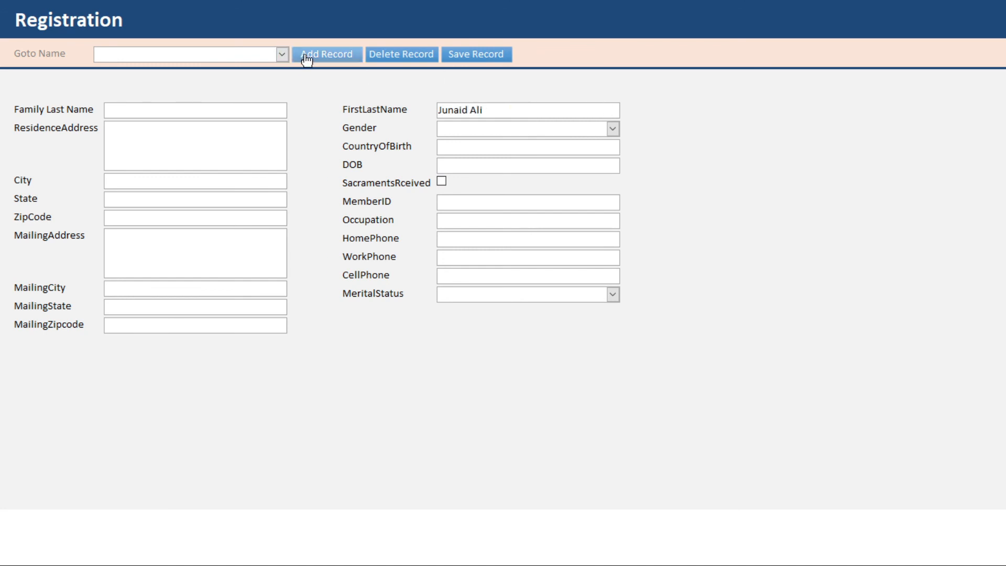
# Add a new record with a name in FirstLastName and save it.
pyautogui.click(282, 54)
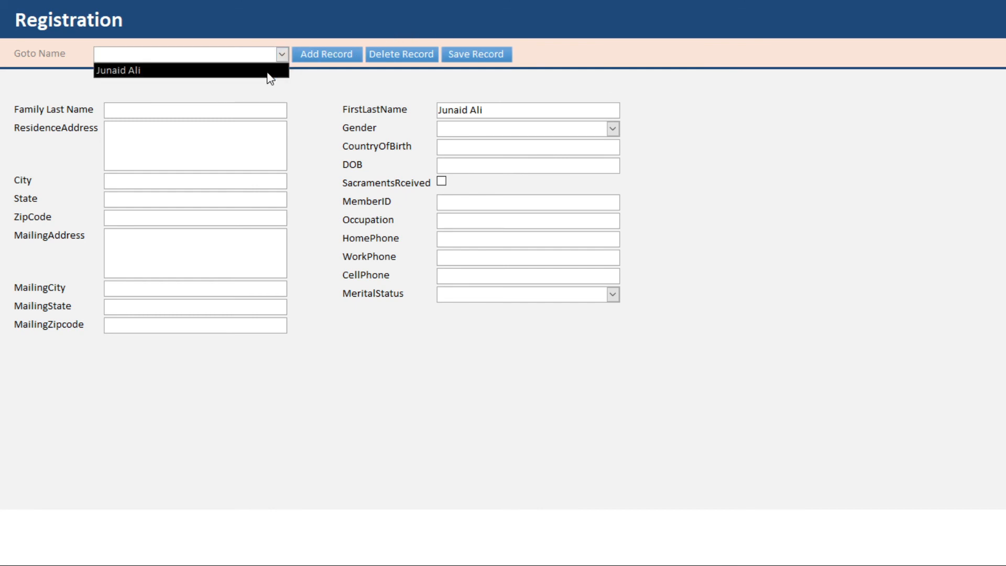
pyautogui.click(270, 71)
pyautogui.click(325, 54)
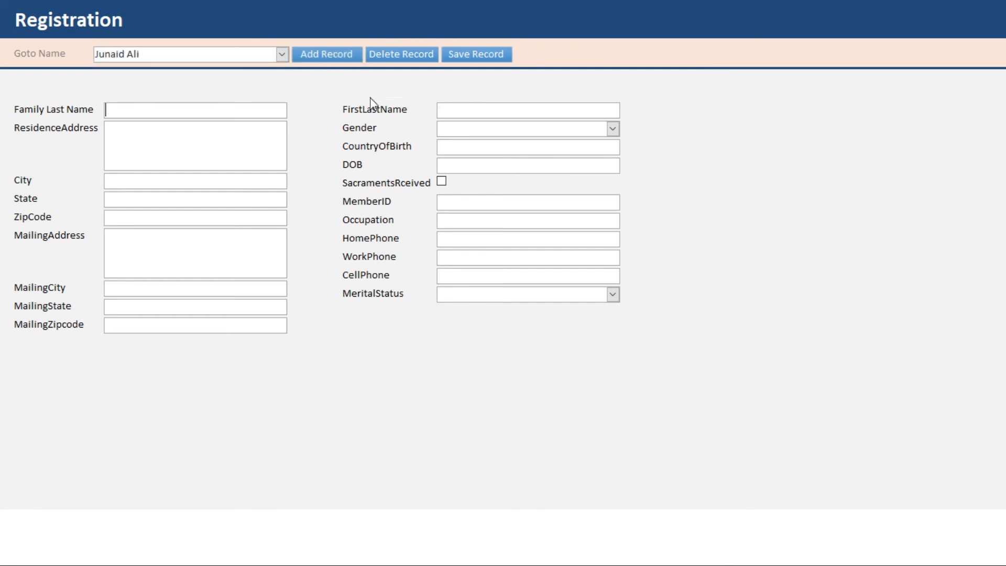
pyautogui.click(478, 108)
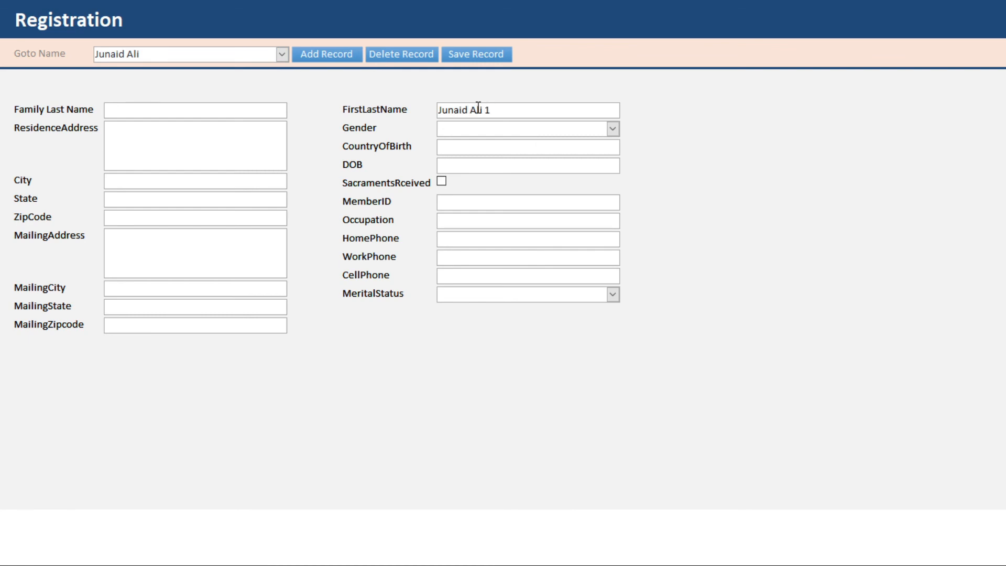
pyautogui.hotkey('ctrl', 's')
# Check both records through the Goto Name list, then close the Registration form.
pyautogui.click(281, 54)
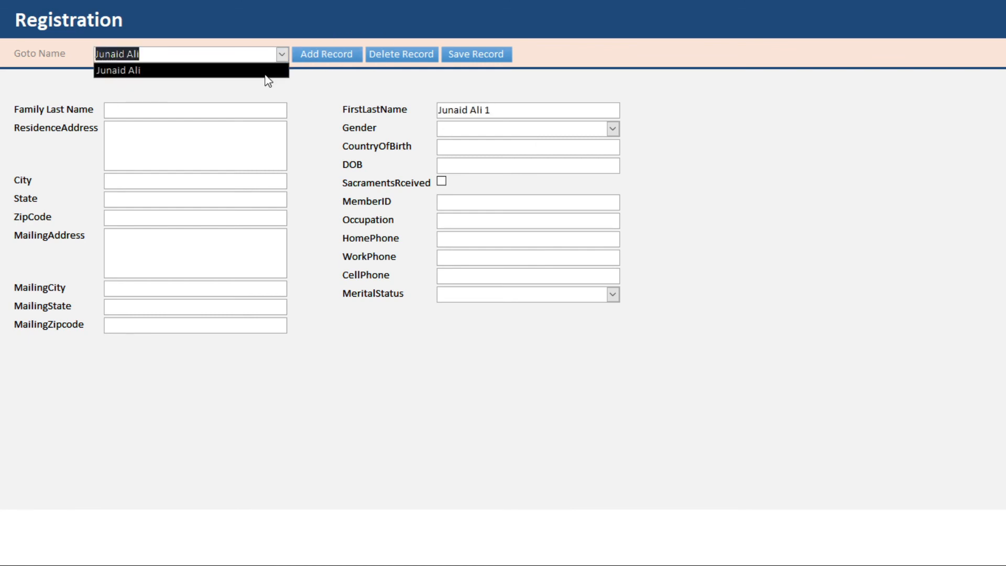
pyautogui.click(265, 71)
pyautogui.click(283, 54)
pyautogui.click(471, 55)
pyautogui.click(282, 54)
pyautogui.click(282, 54)
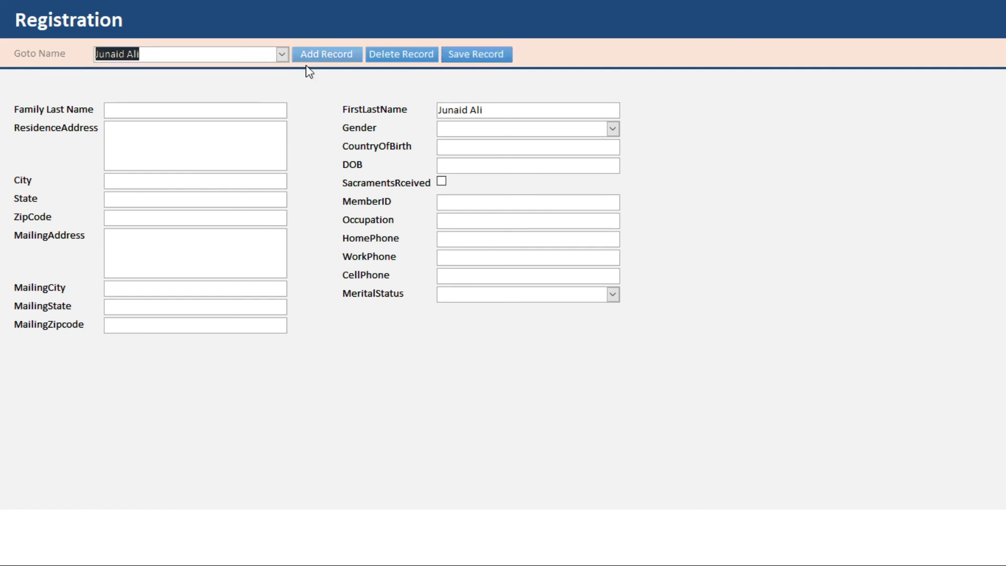
pyautogui.rightClick(636, 60)
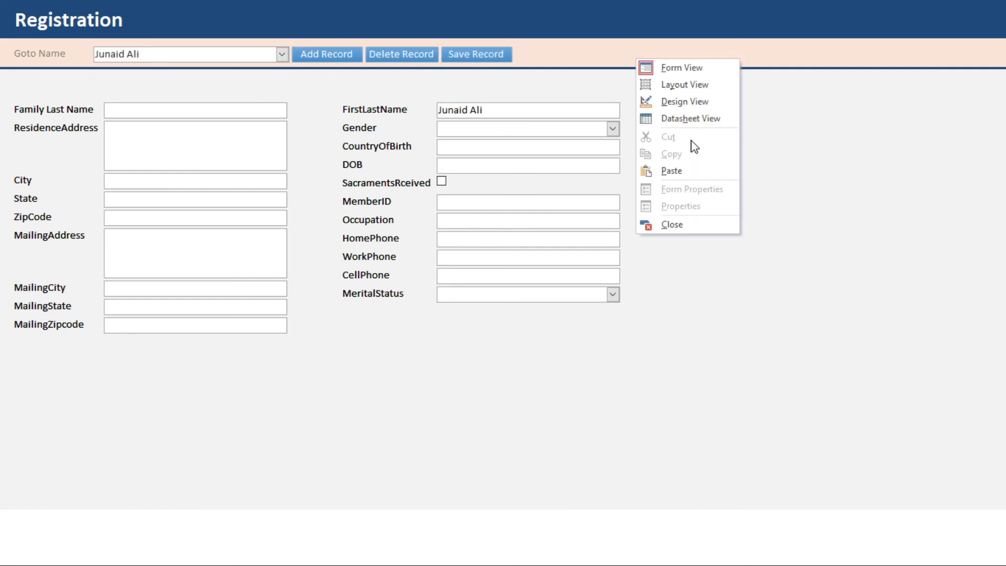
pyautogui.click(661, 224)
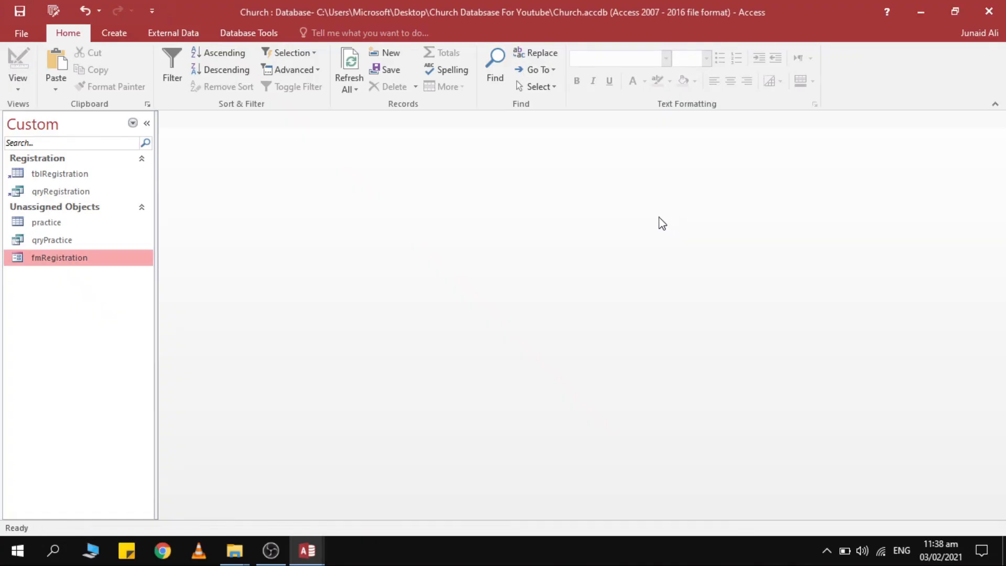
# Reopen fmRegistration and go to the second record through Goto Name.
pyautogui.rightClick(103, 258)
pyautogui.click(129, 261)
pyautogui.click(282, 54)
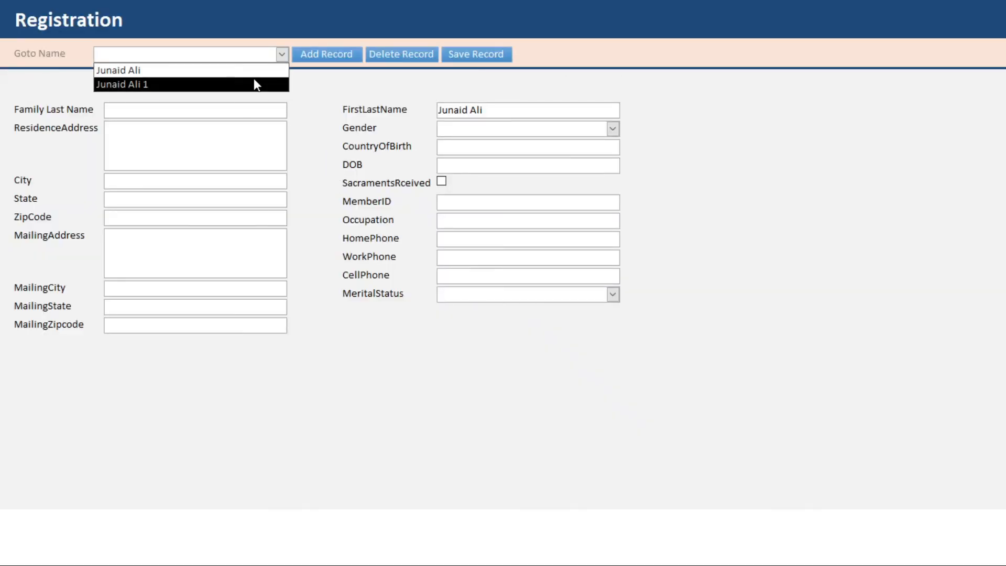
pyautogui.click(256, 84)
pyautogui.click(282, 54)
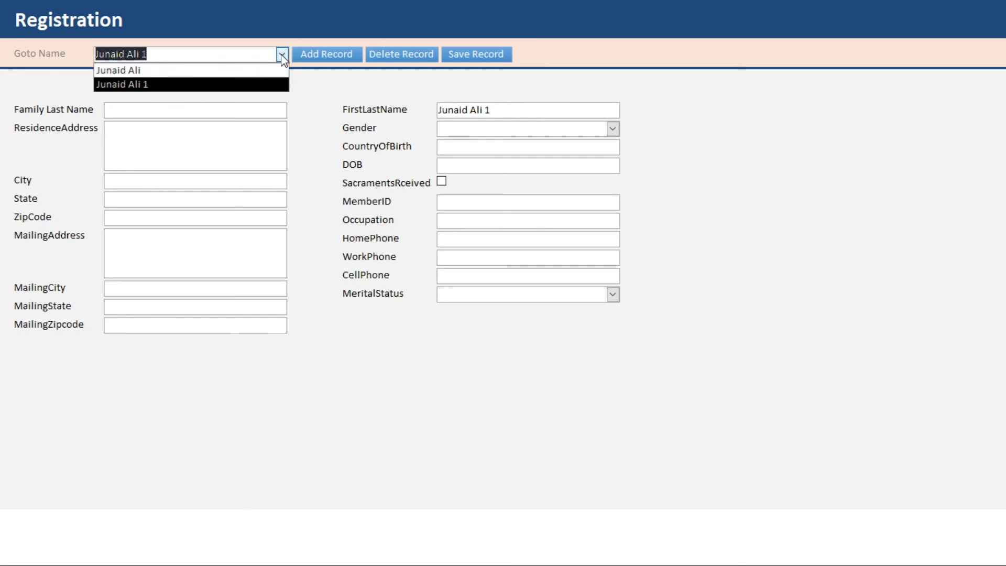
pyautogui.click(282, 54)
# Set the second record's Gender to Male and return to the first record.
pyautogui.click(613, 129)
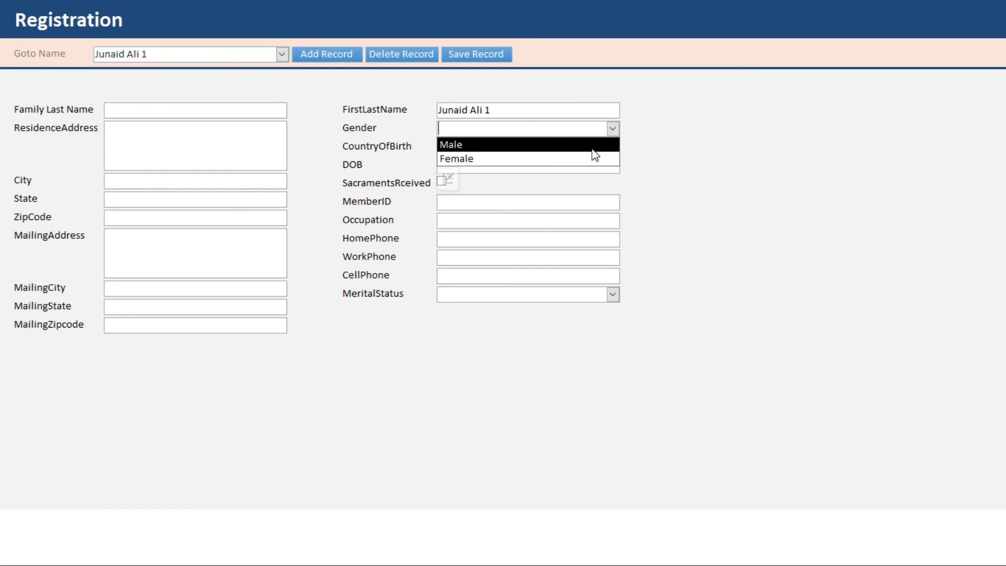
pyautogui.click(593, 146)
pyautogui.click(601, 148)
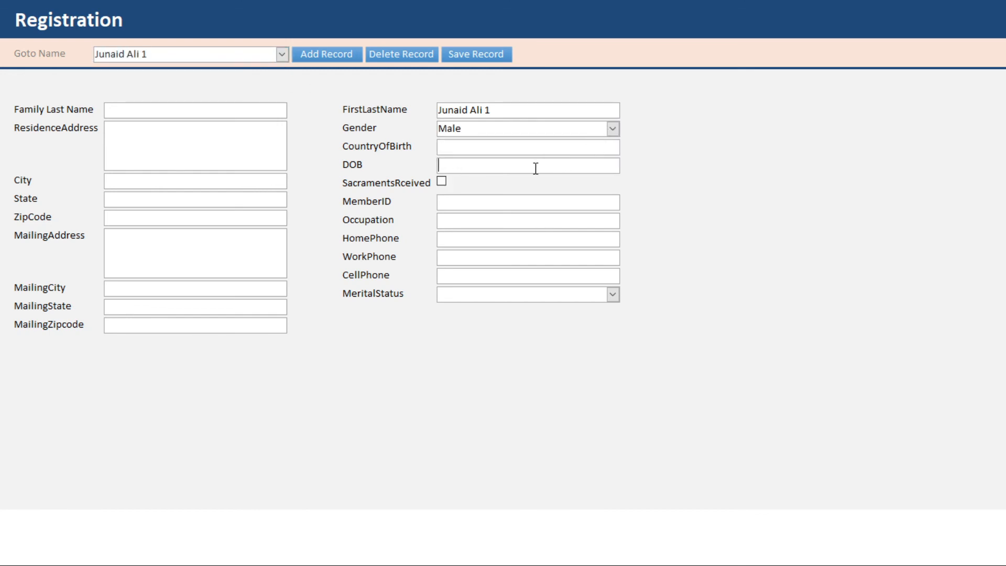
pyautogui.click(539, 146)
pyautogui.click(282, 54)
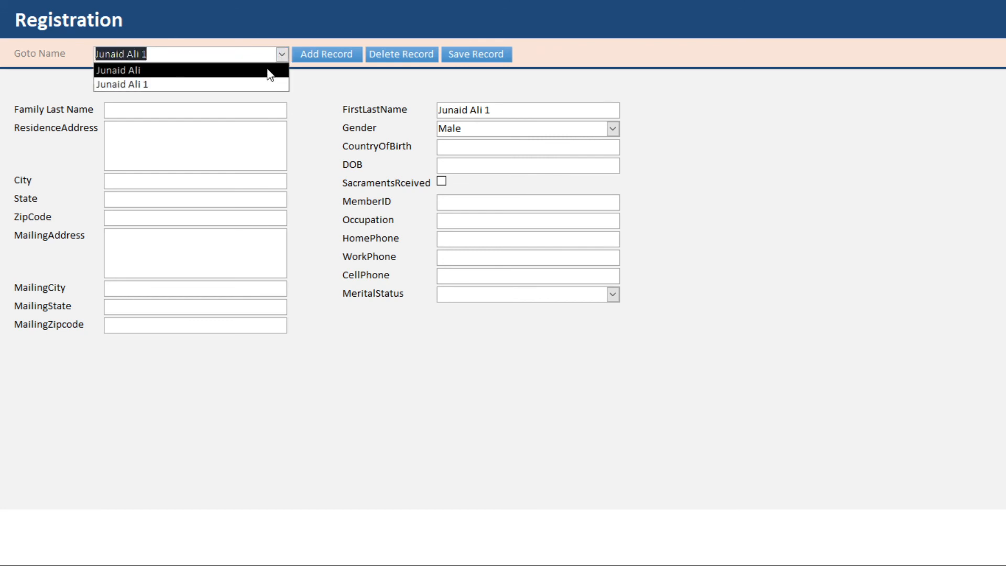
pyautogui.click(268, 73)
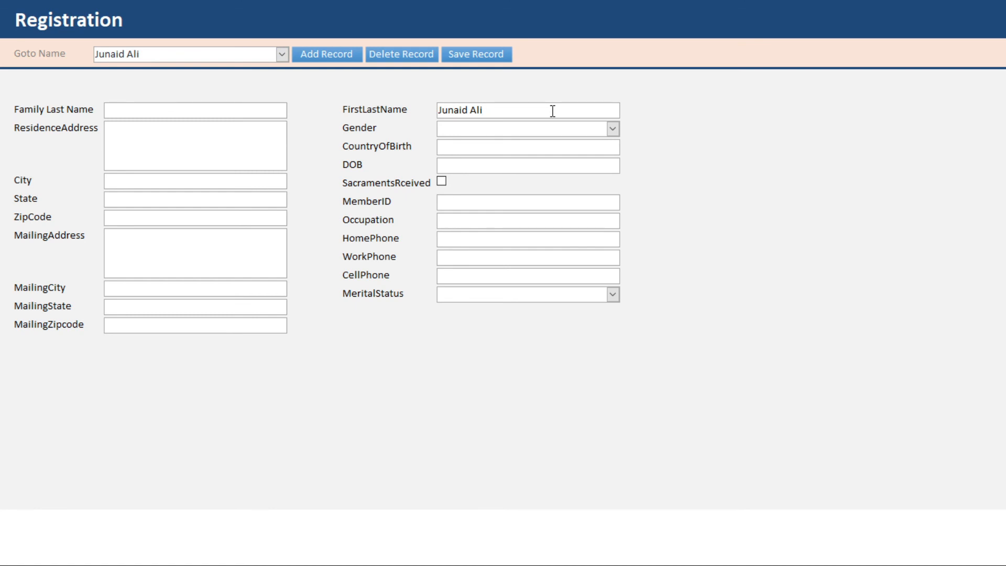
pyautogui.hotkey('alt', 'Tab')
pyautogui.hotkey('alt', 'Tab')
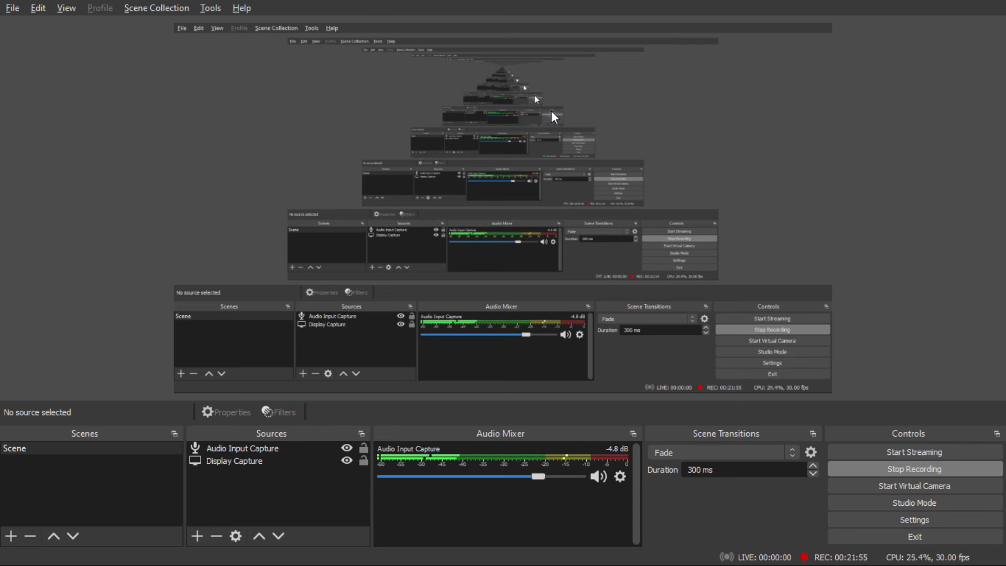
# Stop the screen recording in OBS Studio's Controls panel.
pyautogui.hotkey('alt', 'Tab')
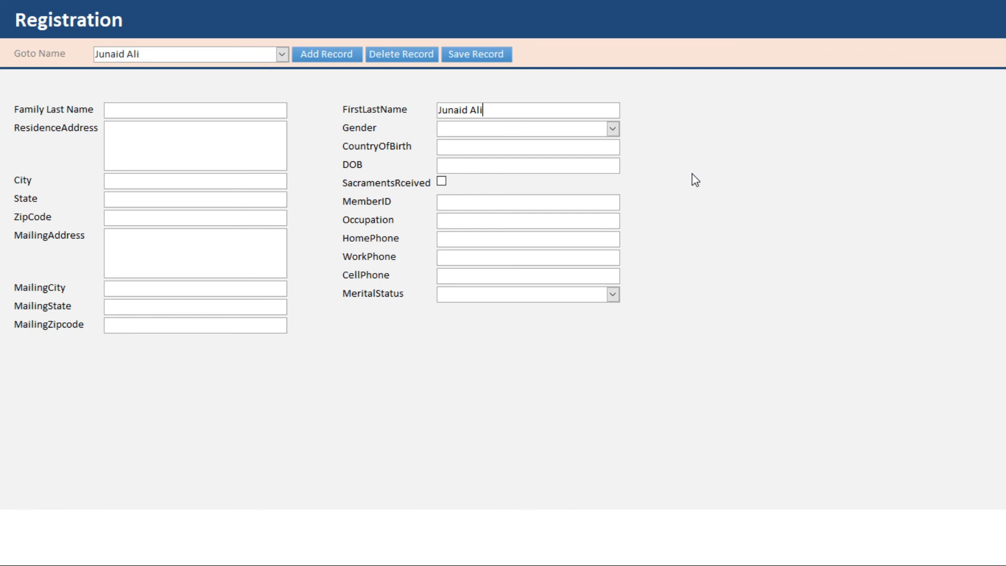
pyautogui.hotkey('alt', 'Tab')
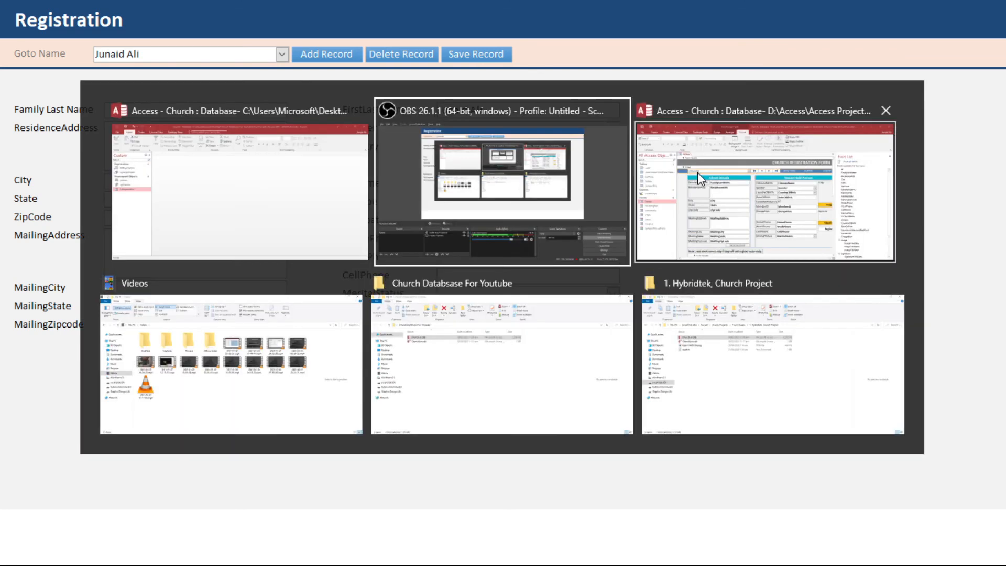
pyautogui.click(870, 407)
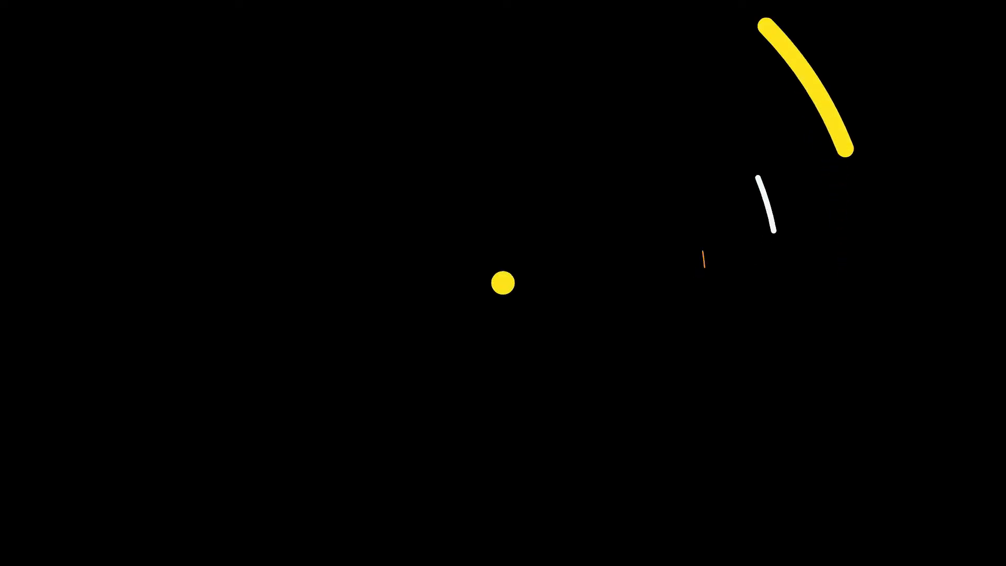